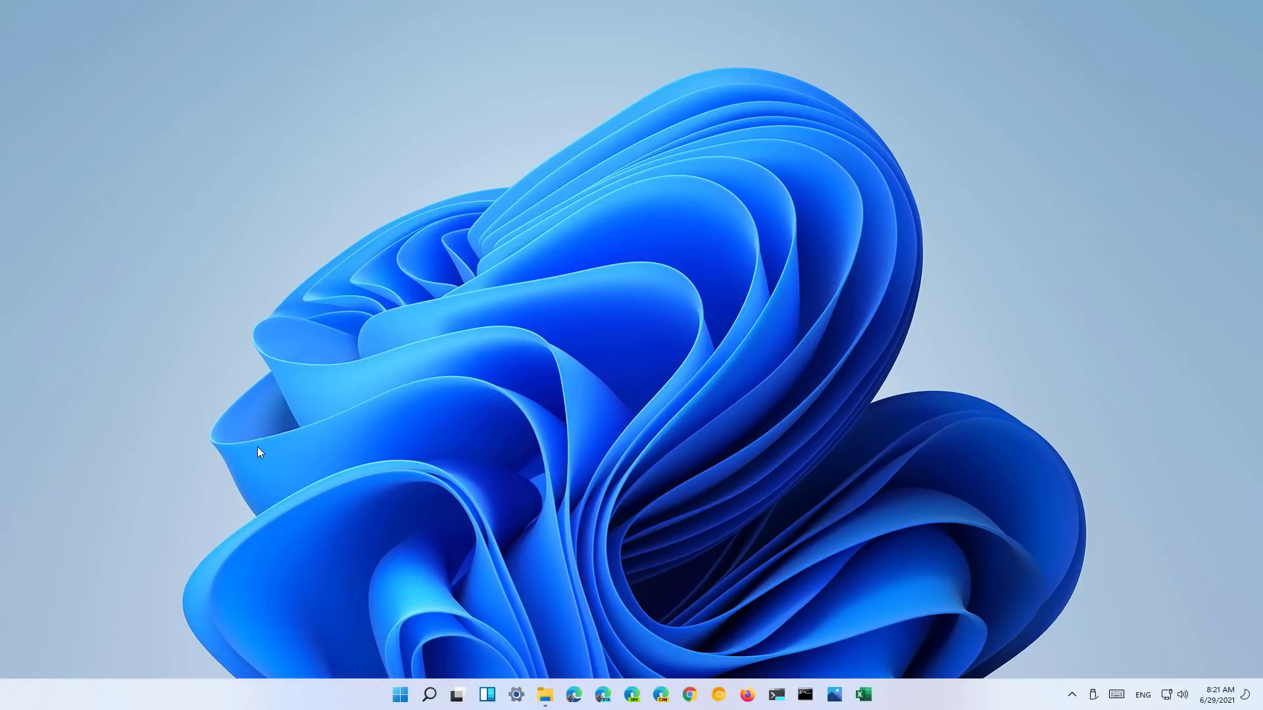
- Open the Start menu with the Windows key to show pinned apps and recommended files
key(super)
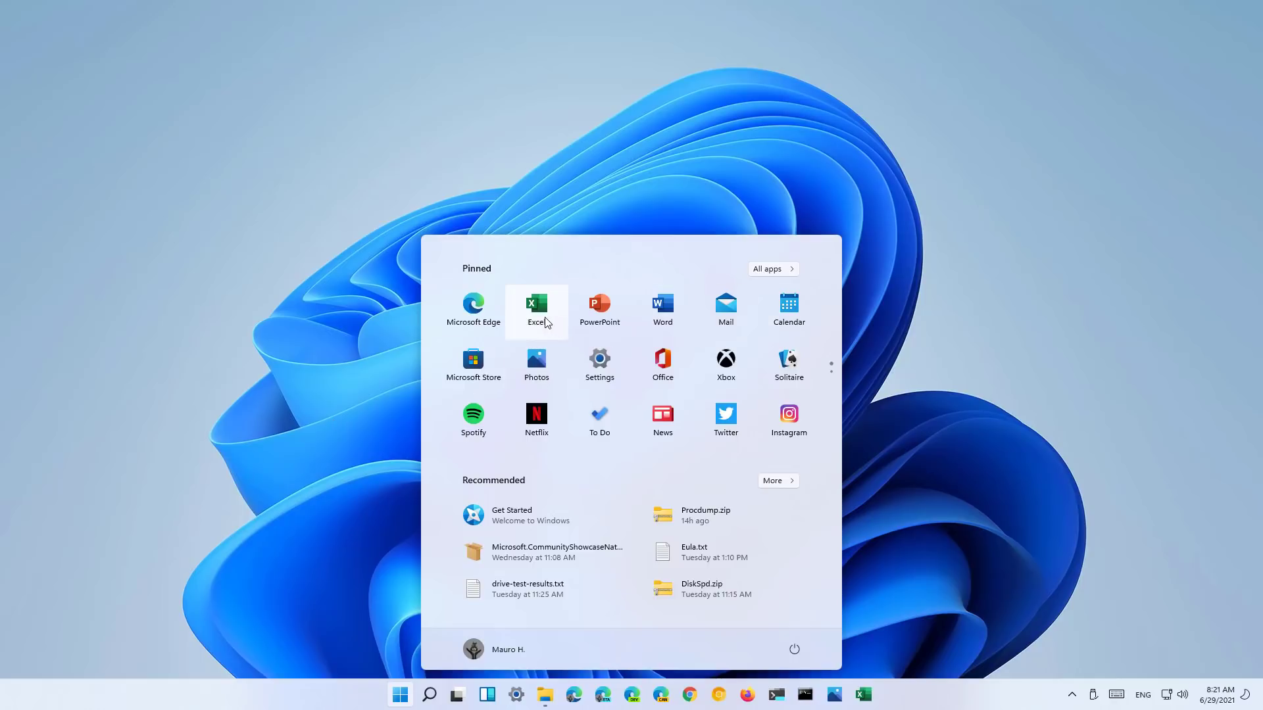
- Move the Excel pin after PowerPoint and uninstall Instagram from the Start menu
drag(538, 314, 609, 315)
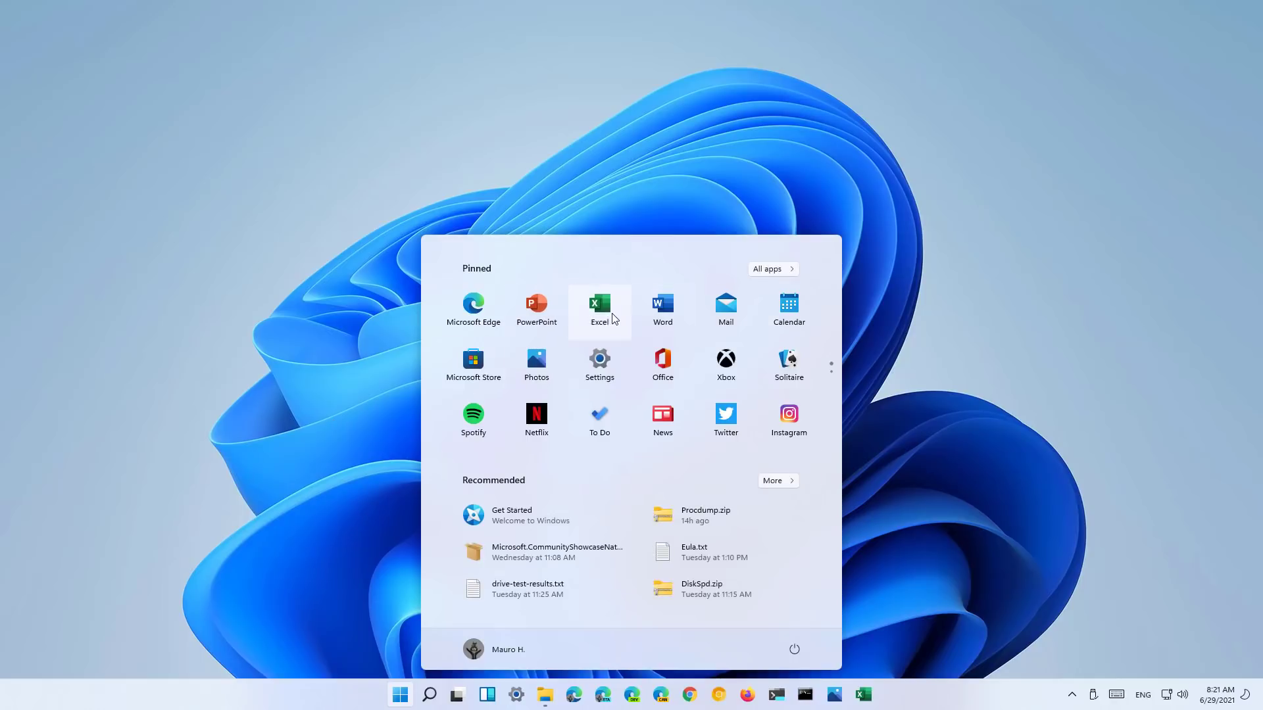
right_click(609, 315)
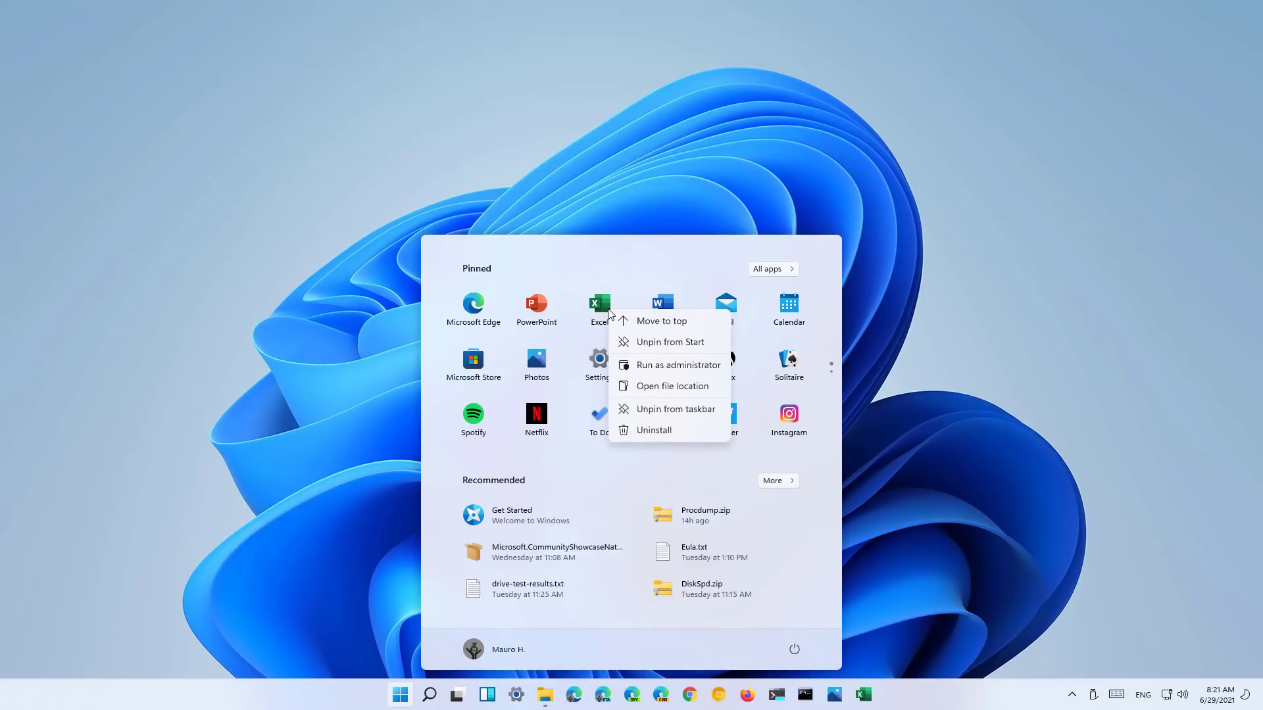
right_click(787, 421)
right_click(788, 422)
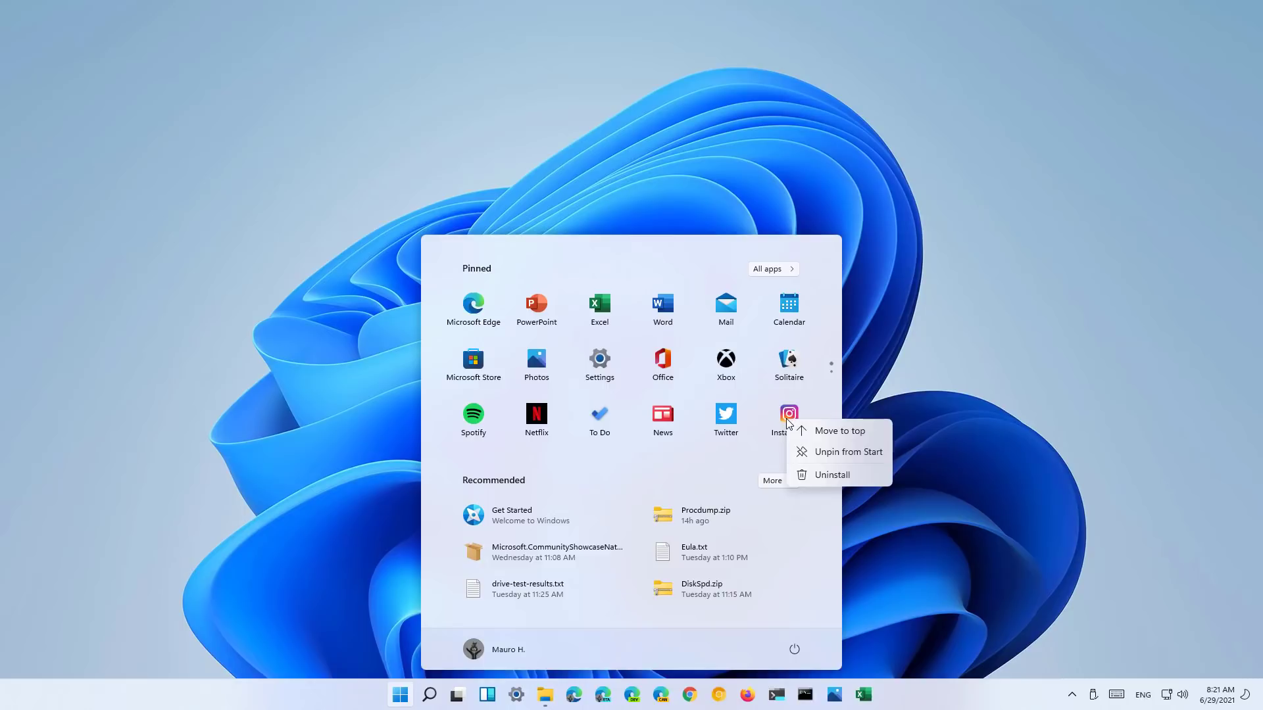
click(835, 476)
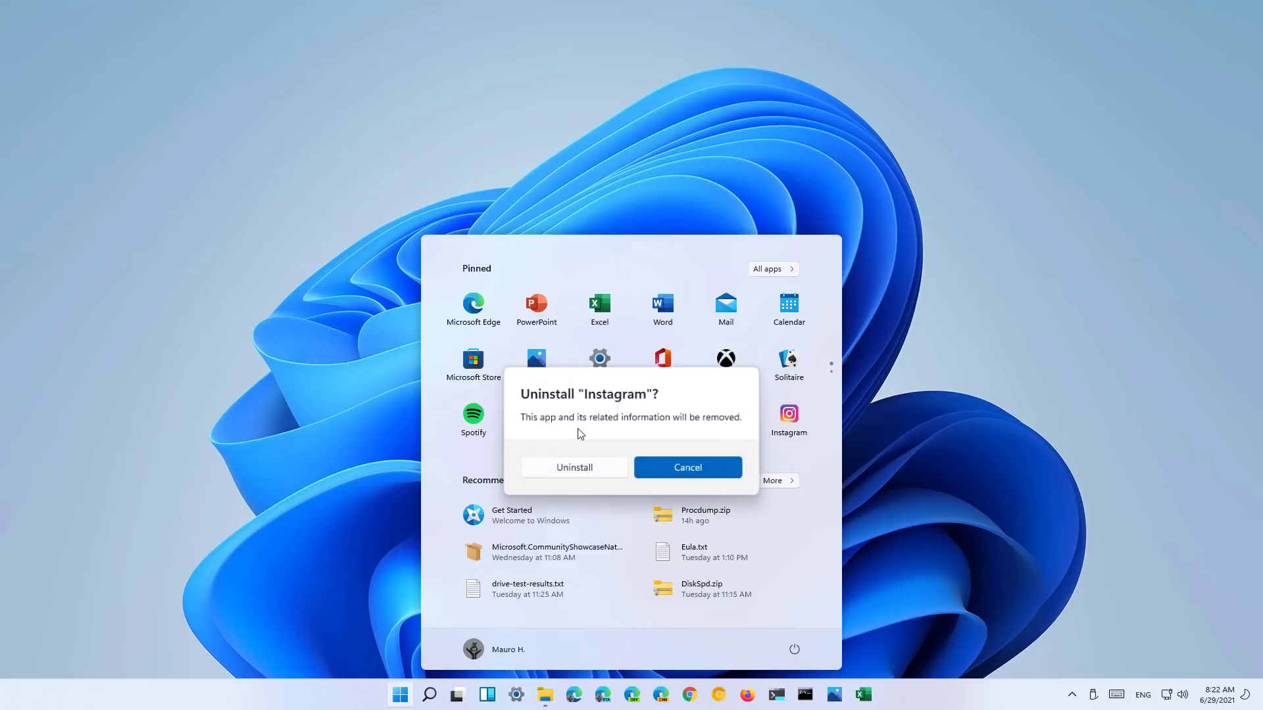
click(582, 475)
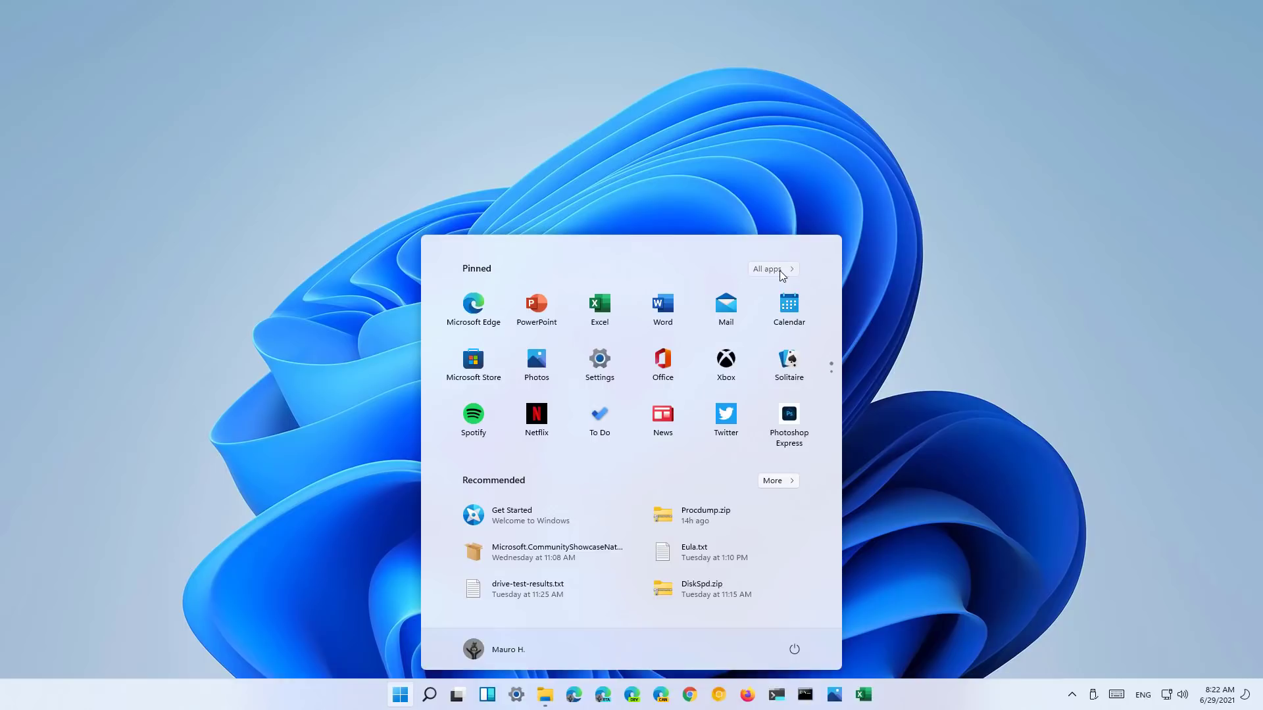
click(780, 271)
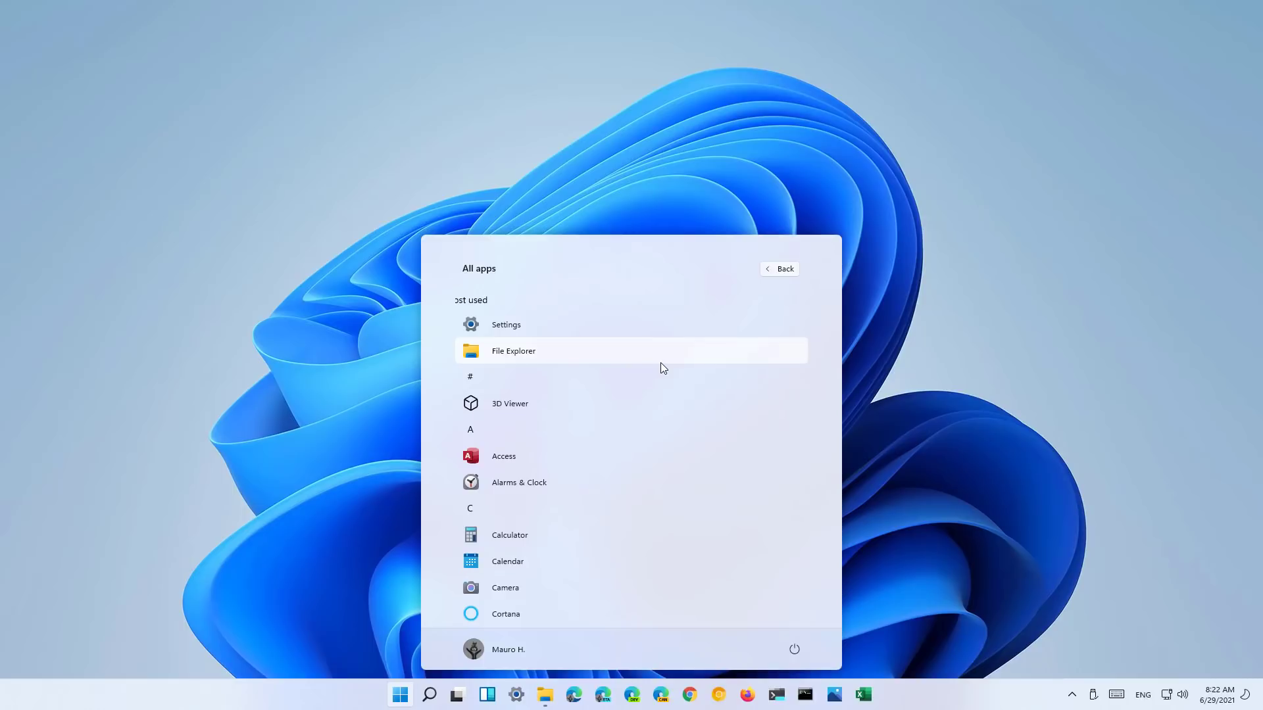
scroll(660, 365, down, 3)
scroll(660, 367, up, 3)
click(515, 380)
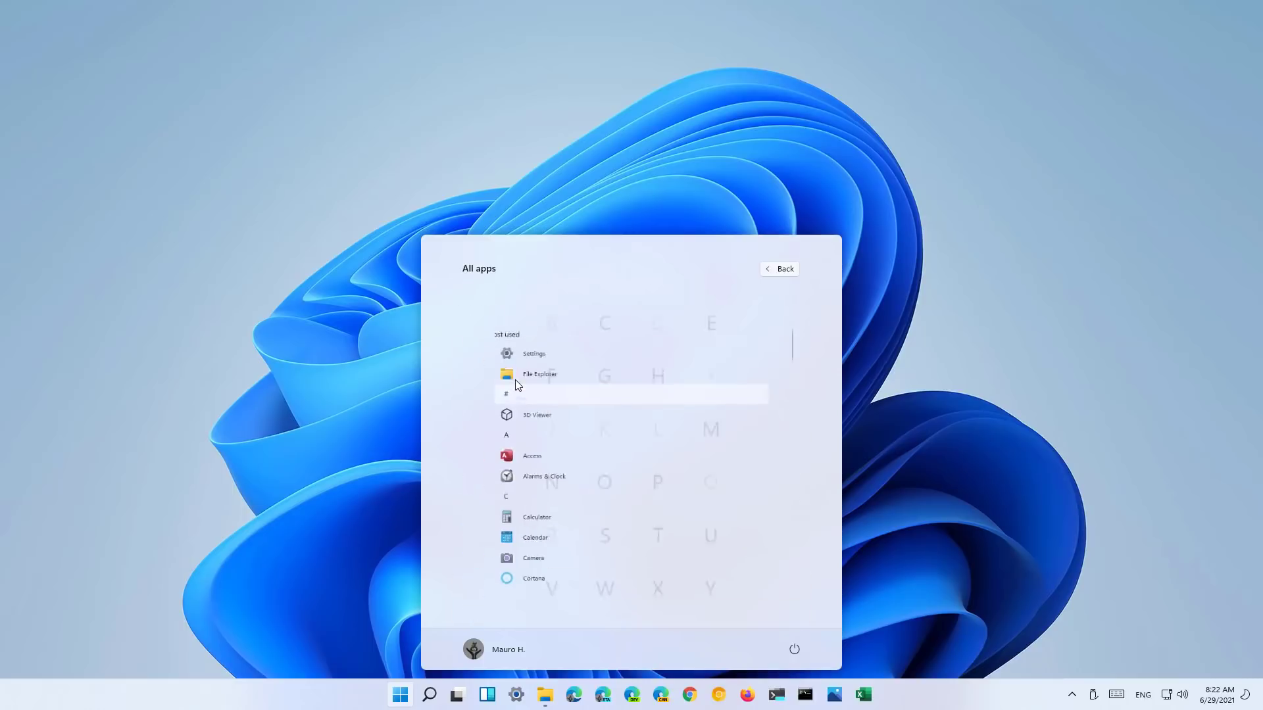
click(617, 408)
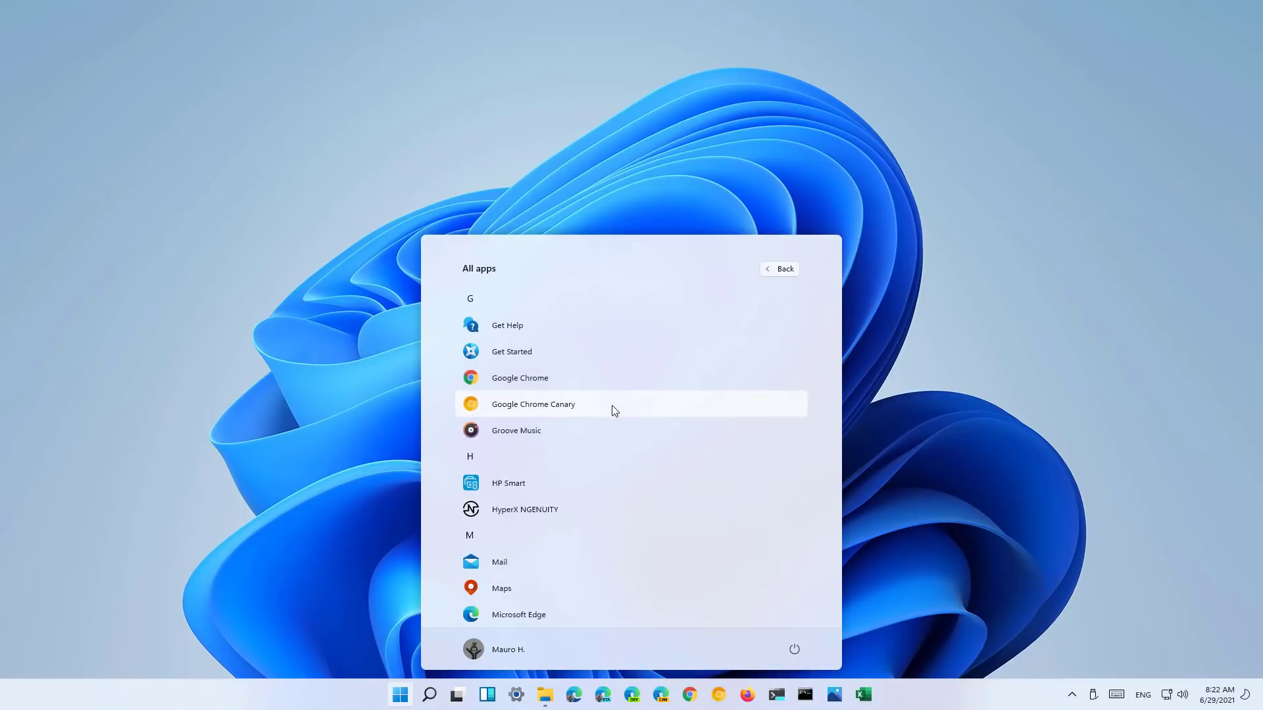
click(791, 266)
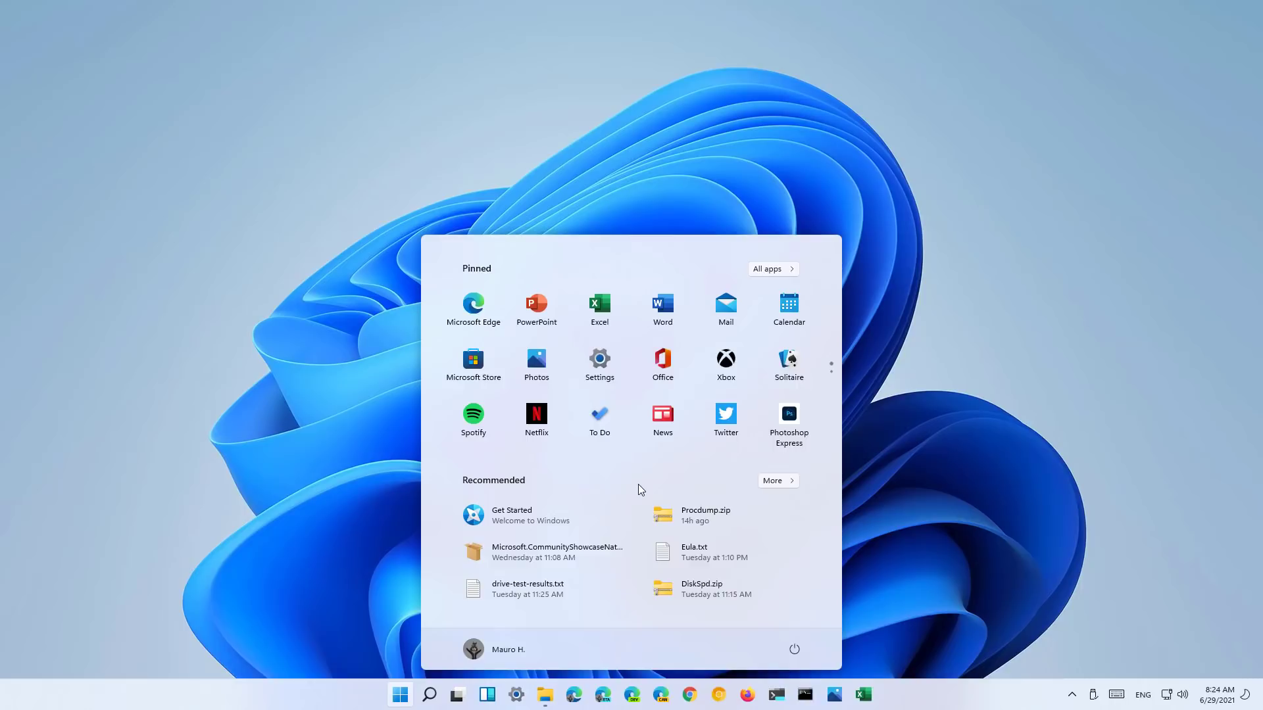
right_click(696, 553)
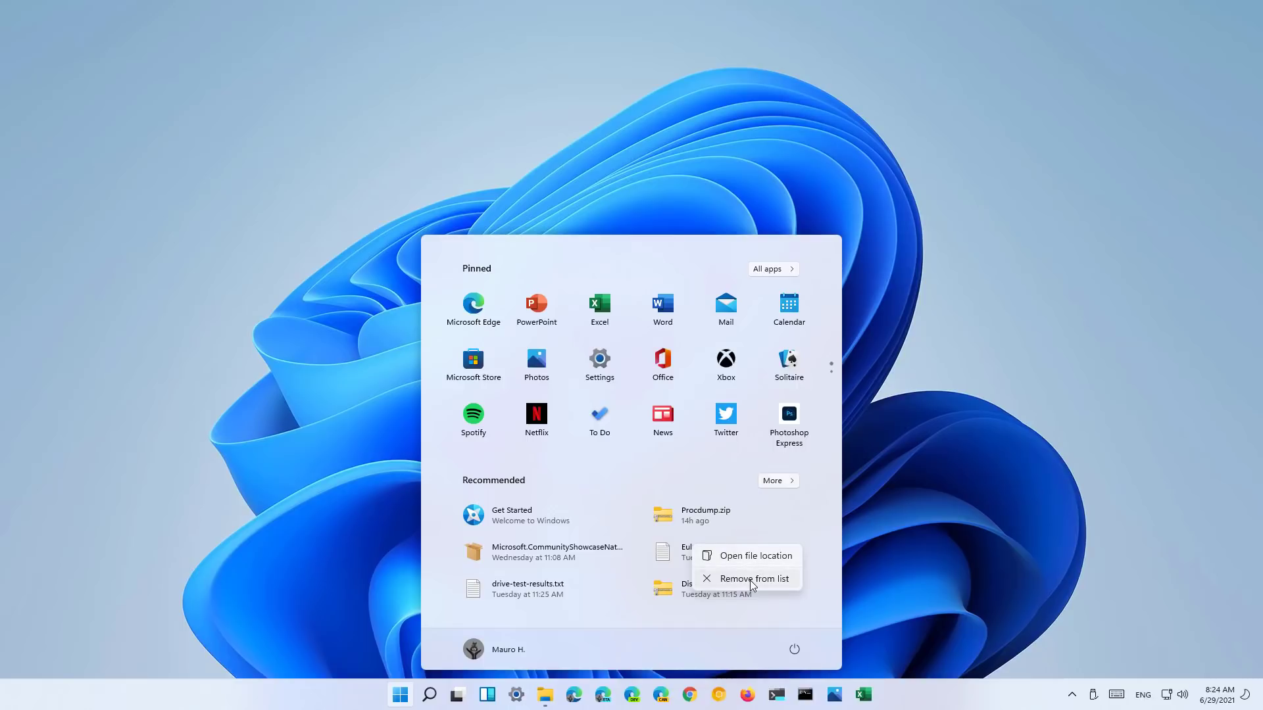
click(683, 635)
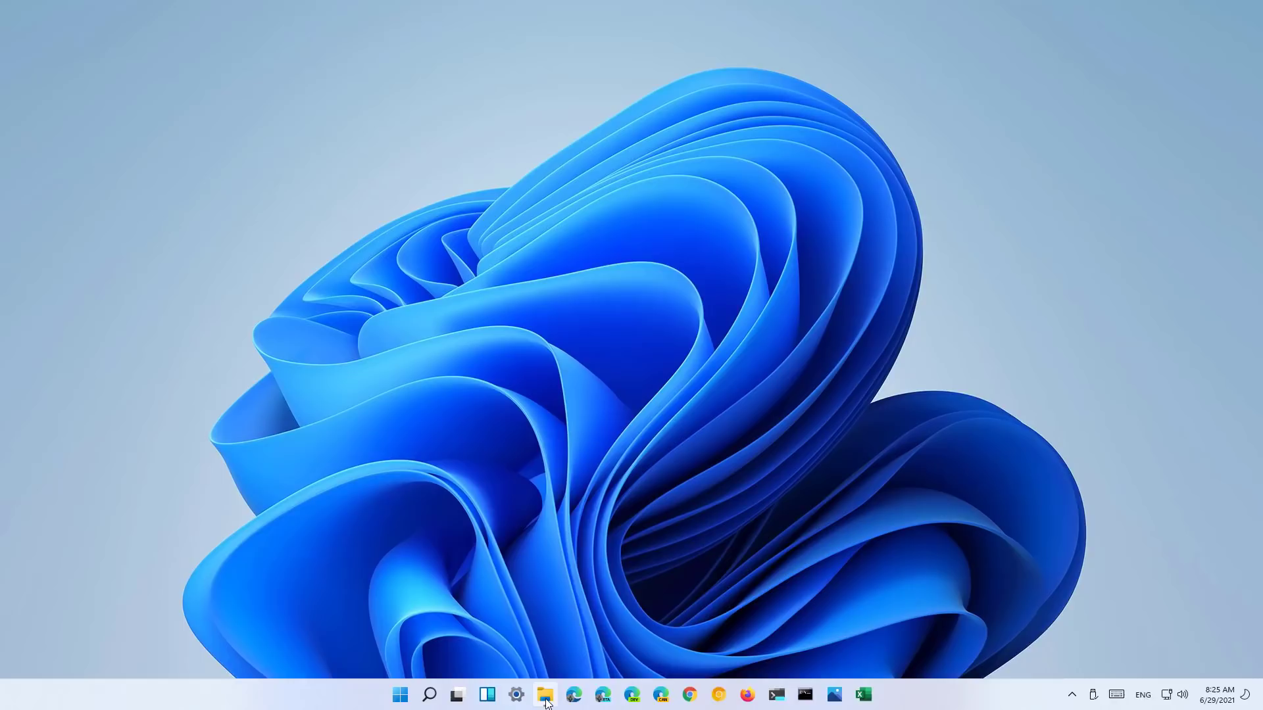
- Open and minimize File Explorer, then open and close Task View twice
click(545, 697)
click(545, 697)
click(461, 698)
click(460, 699)
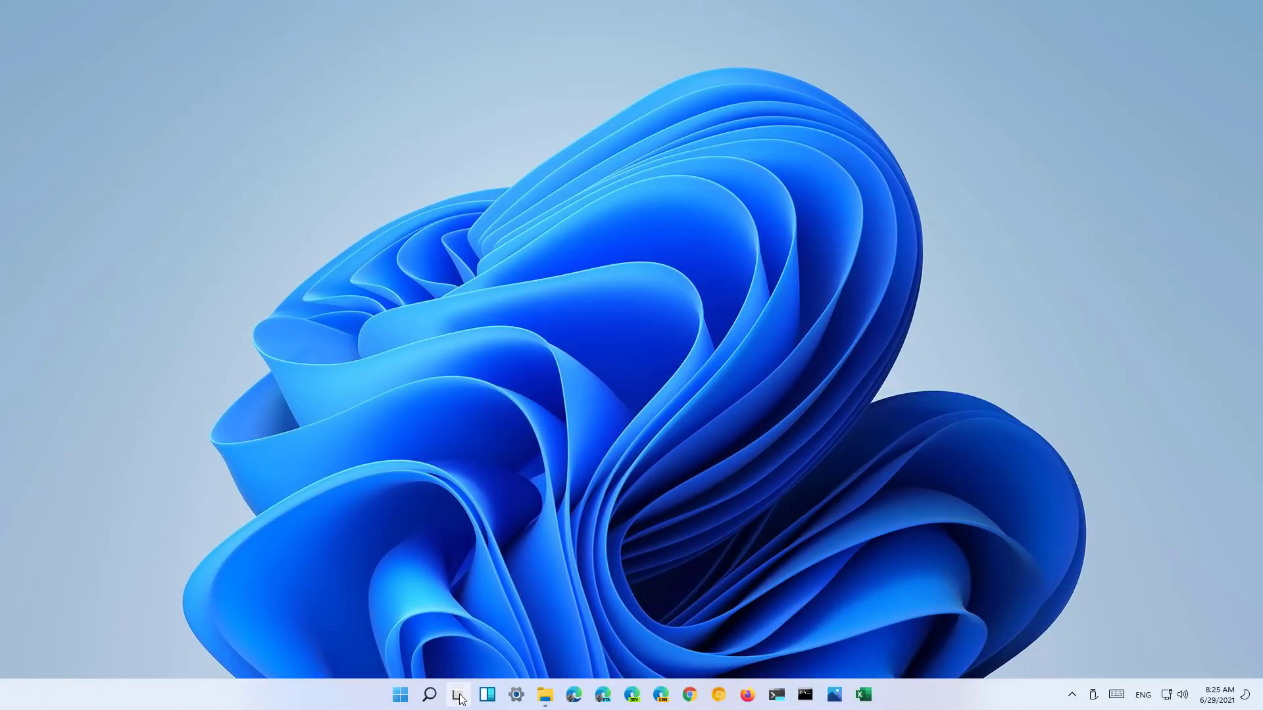
click(460, 698)
click(460, 699)
- Bring up the Start button's quick-links menu, then the taskbar's own context menu
mouse_move(430, 698)
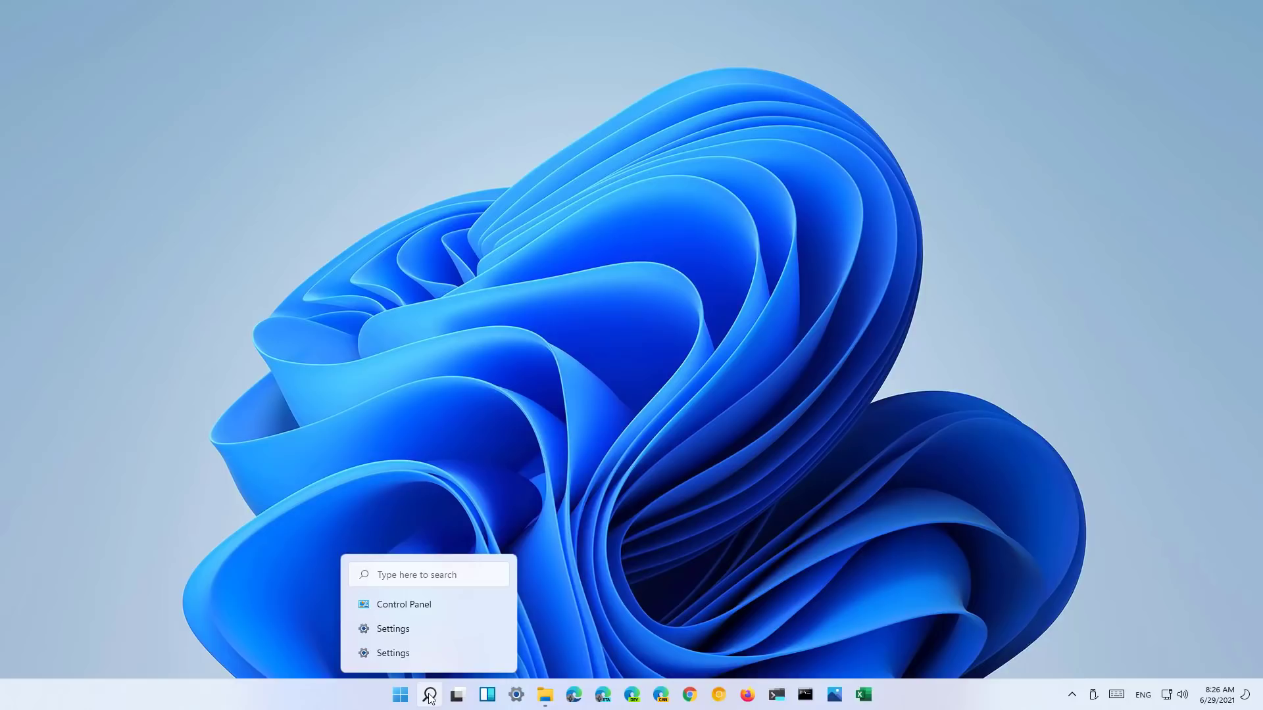
mouse_move(550, 701)
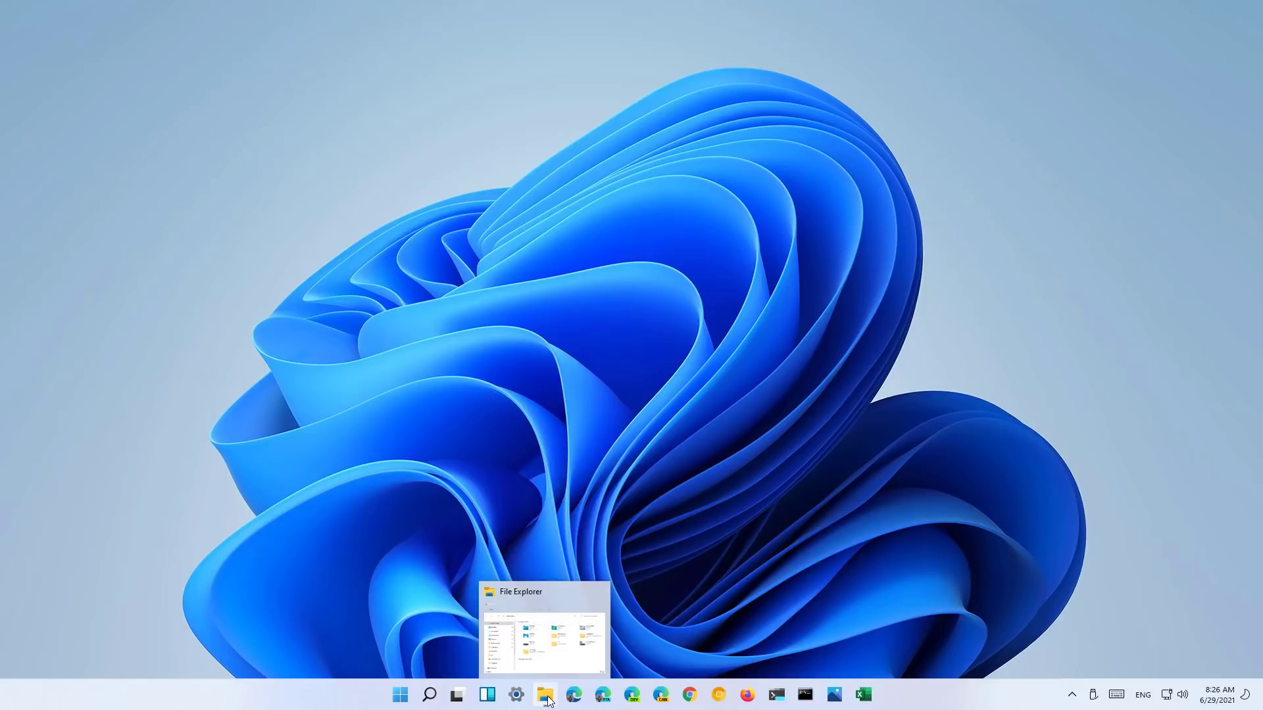
right_click(399, 694)
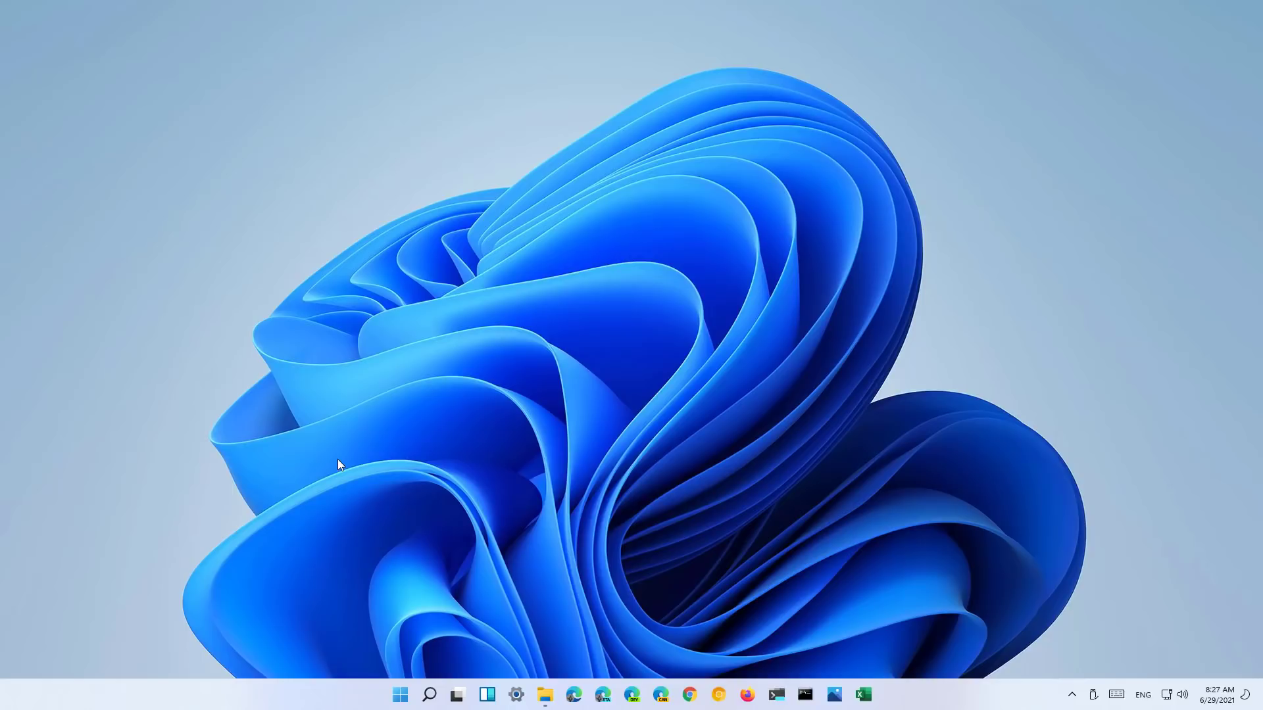
right_click(270, 690)
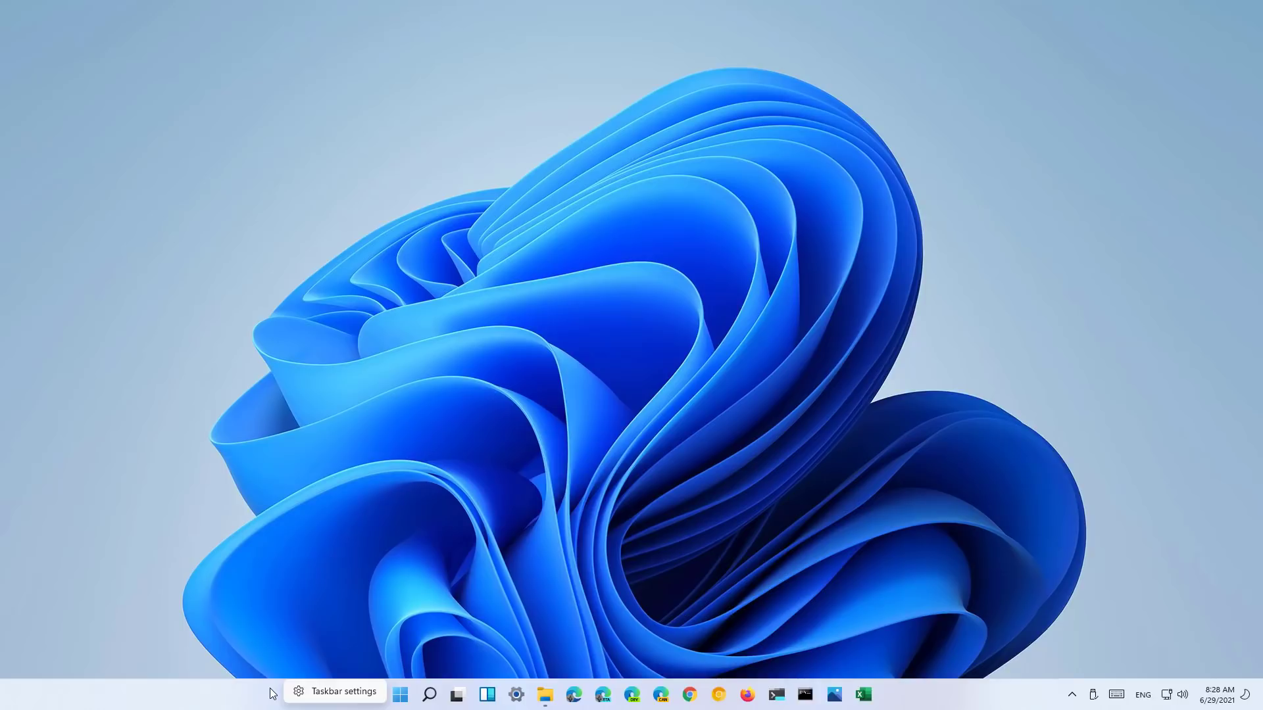
- Open Taskbar settings, enlarge the window, and turn off Search, Task view and Widgets
click(338, 691)
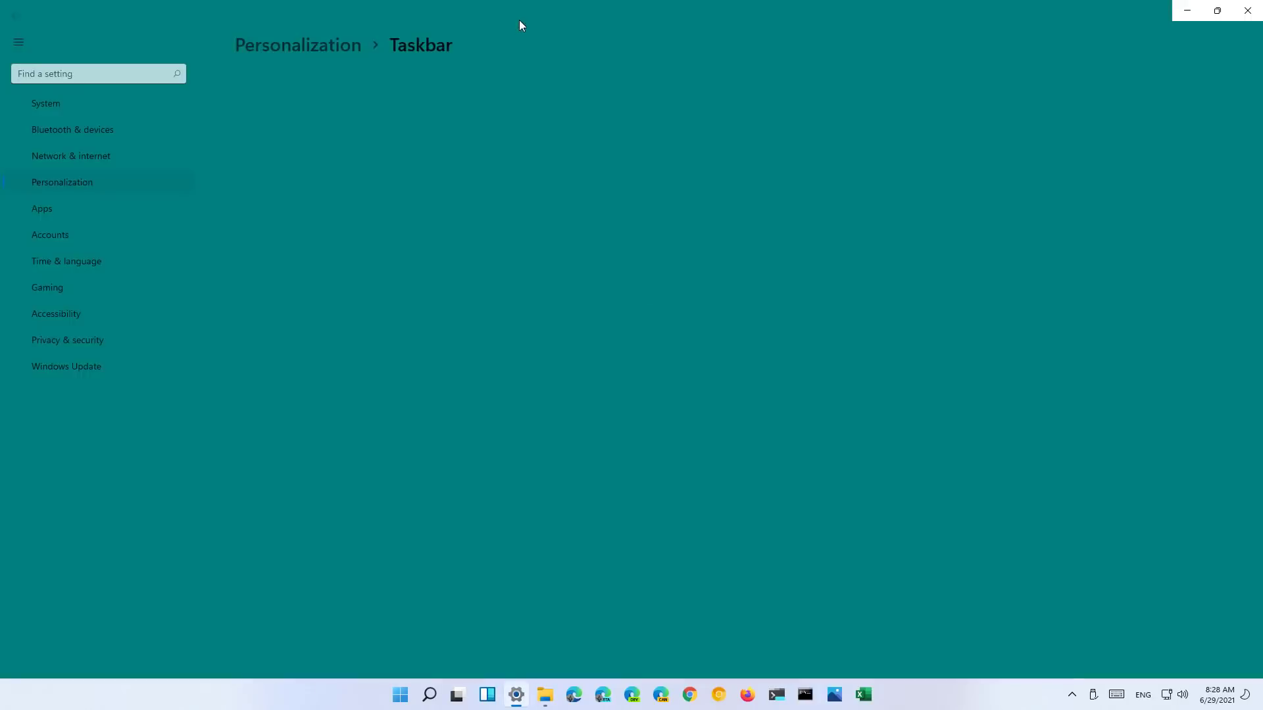
drag(429, 105, 425, 84)
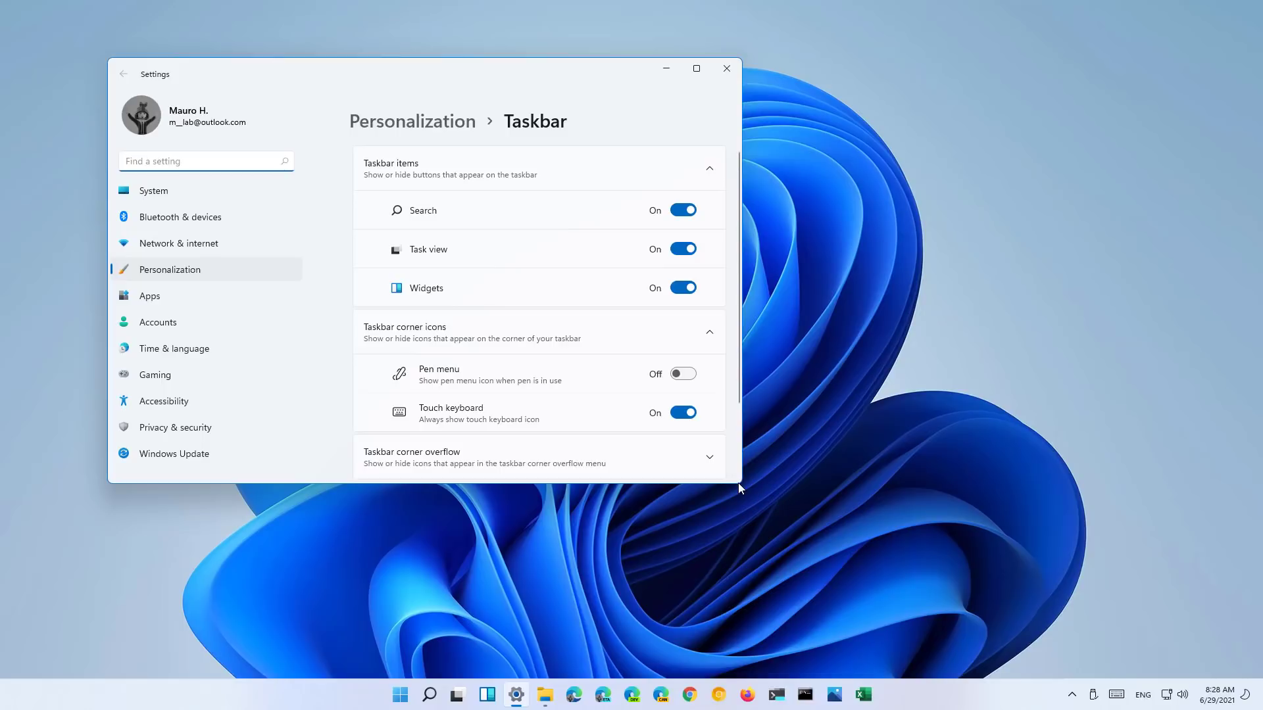
drag(740, 485, 900, 593)
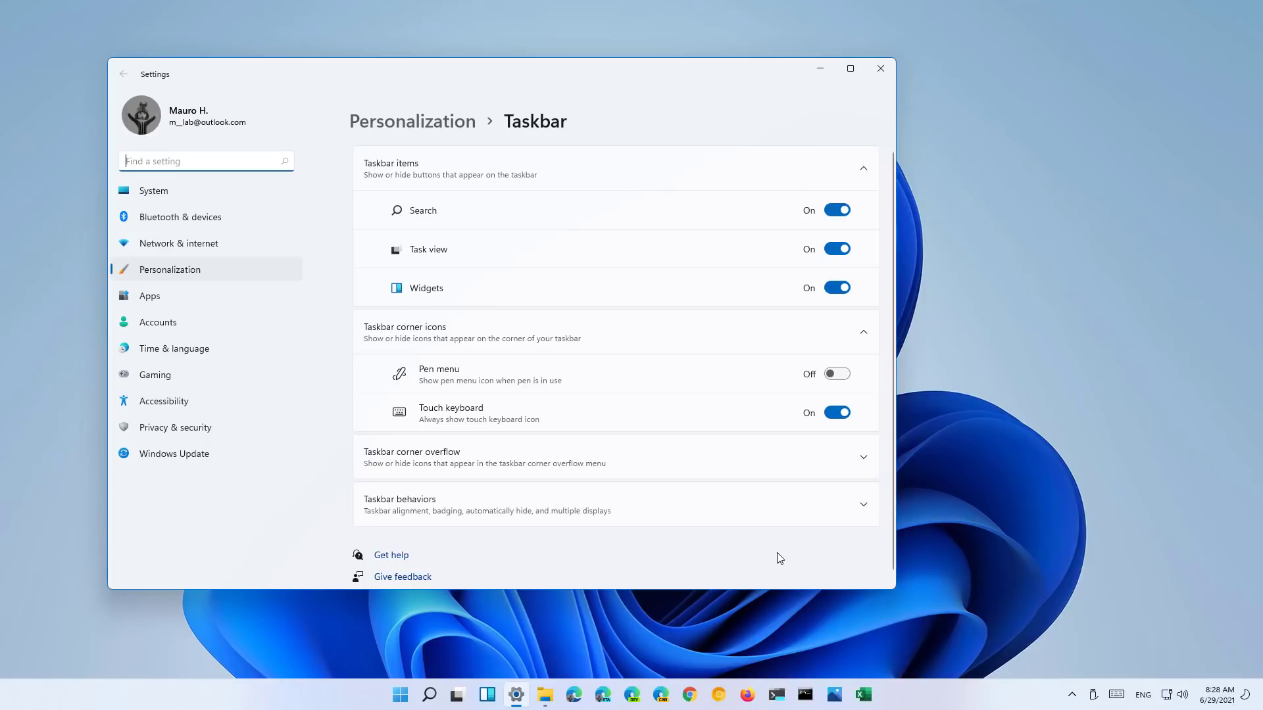
click(841, 212)
click(839, 250)
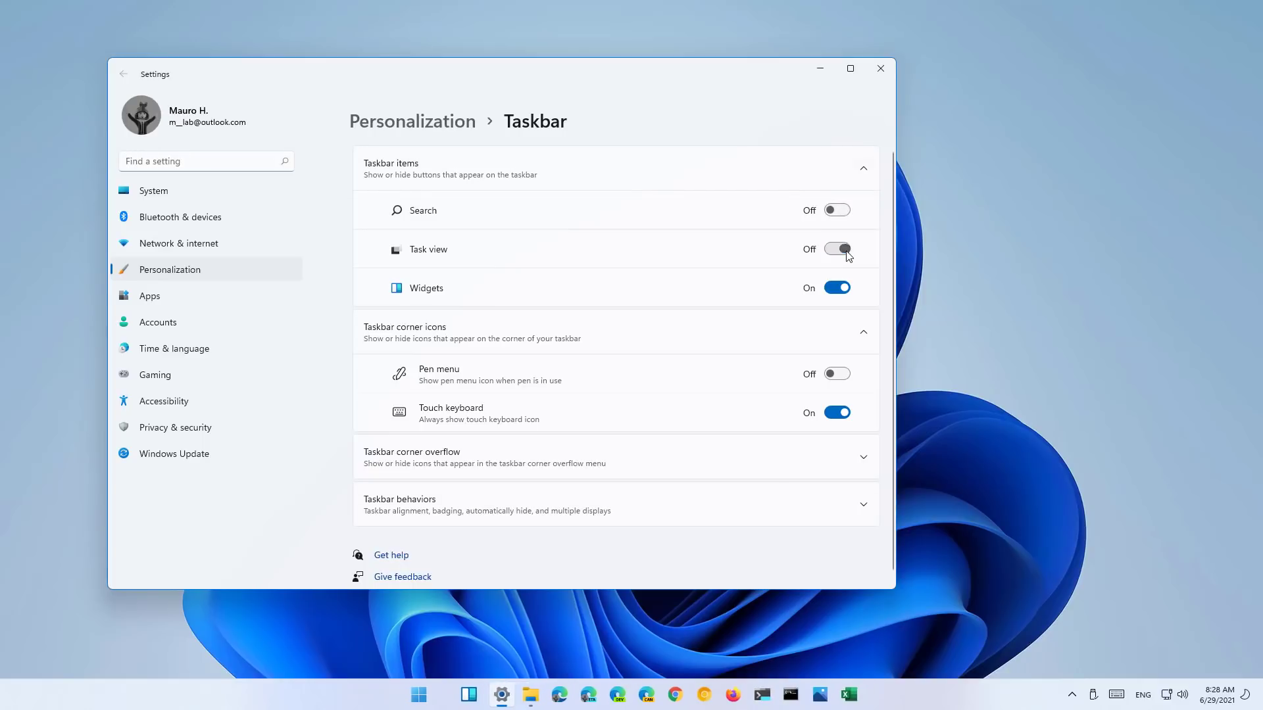
click(843, 289)
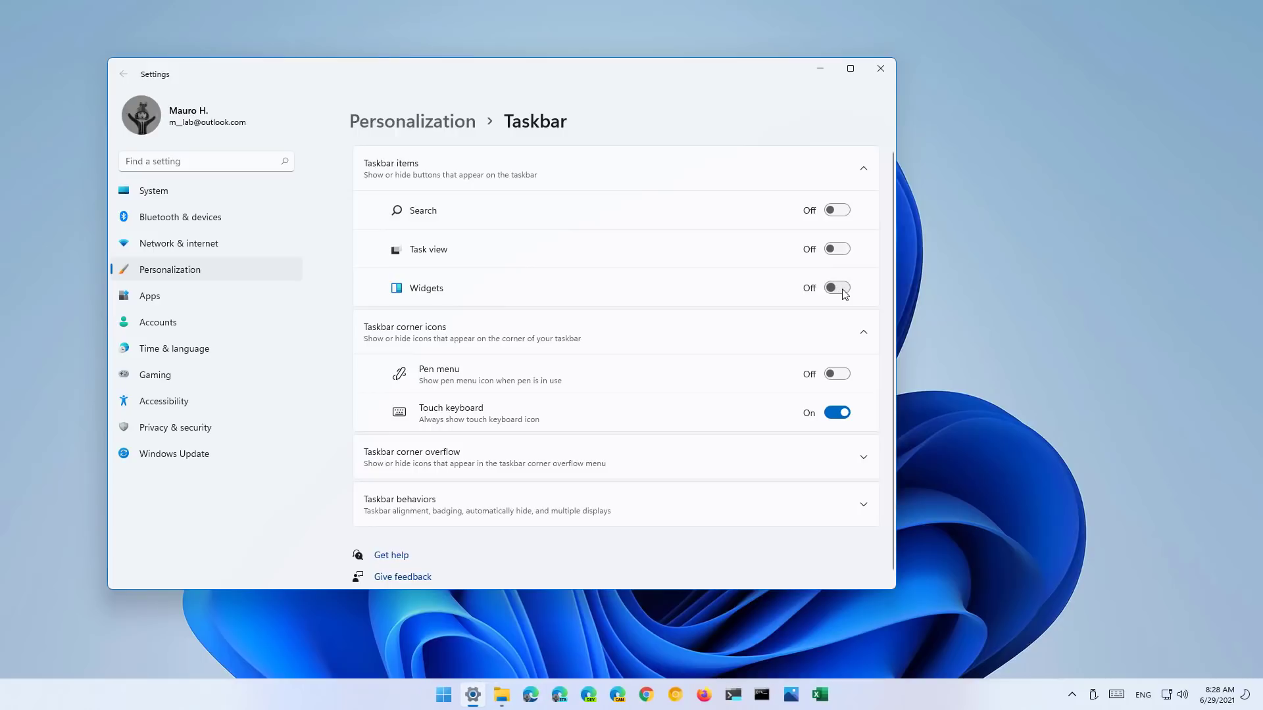
- In Taskbar corner overflow, turn off Windows Explorer, leaving Windows Security off
click(570, 455)
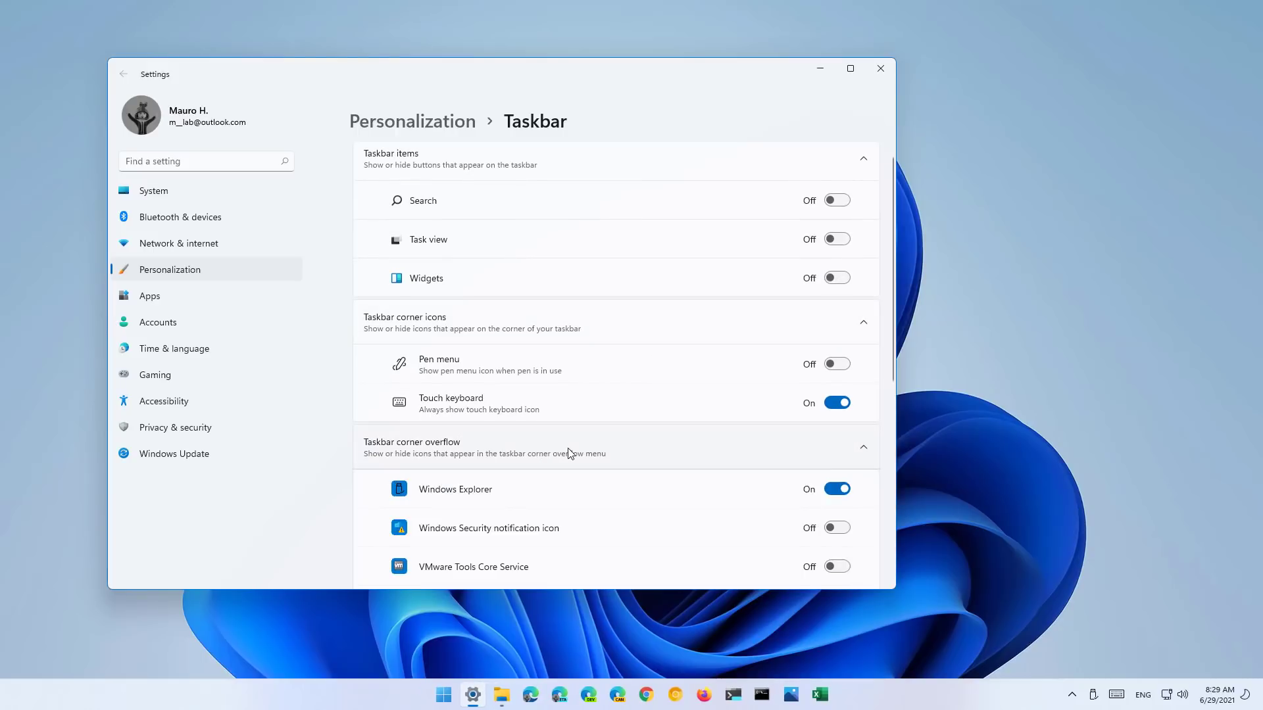
scroll(569, 455, down, 3)
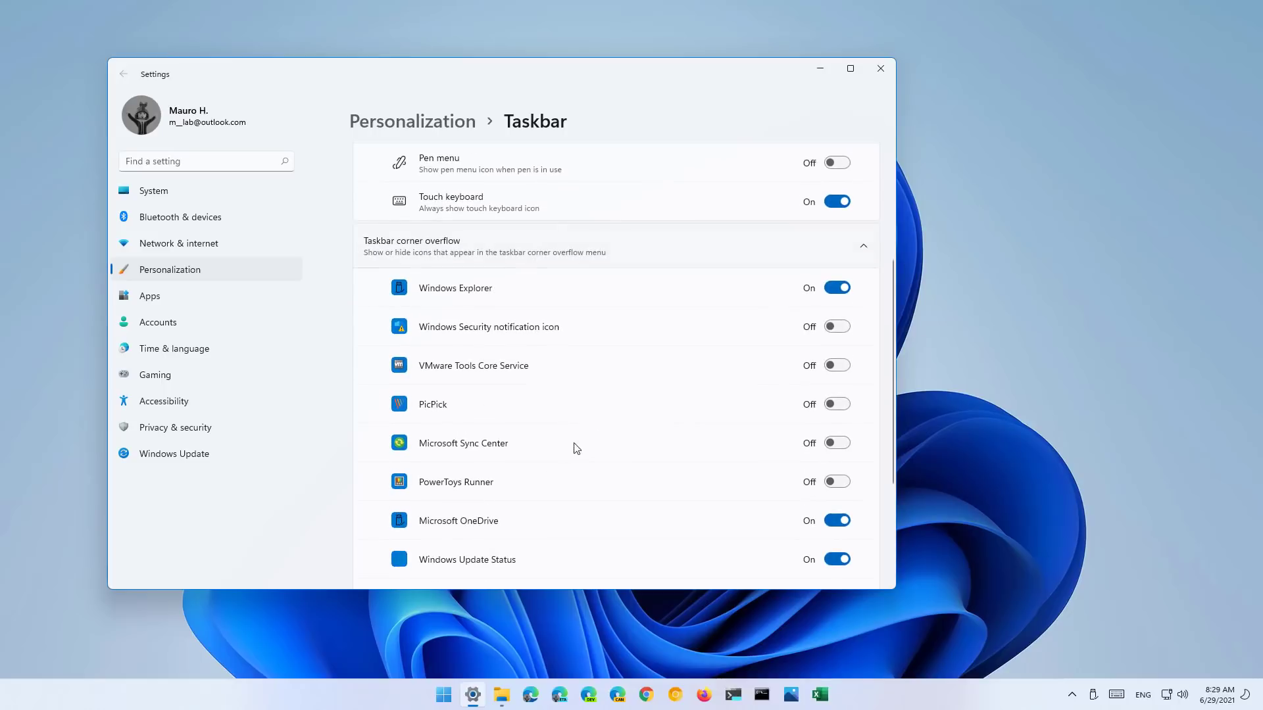
click(847, 329)
click(840, 328)
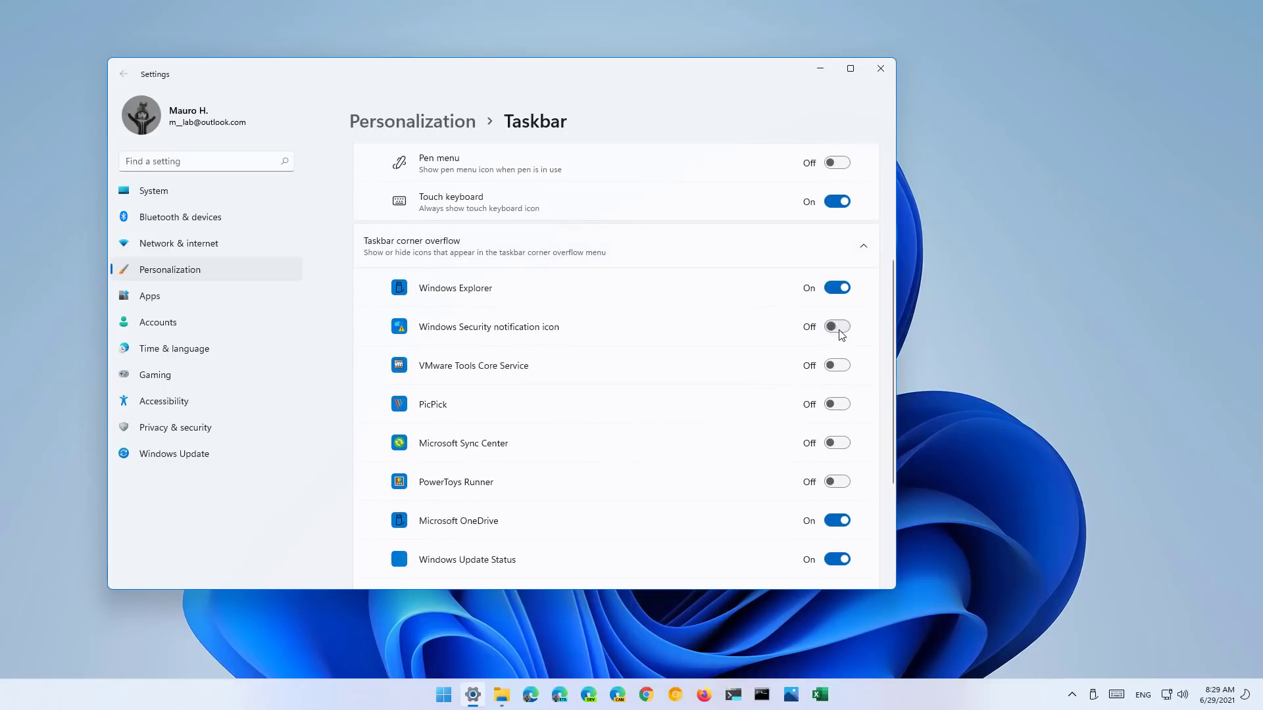
click(842, 297)
click(1093, 696)
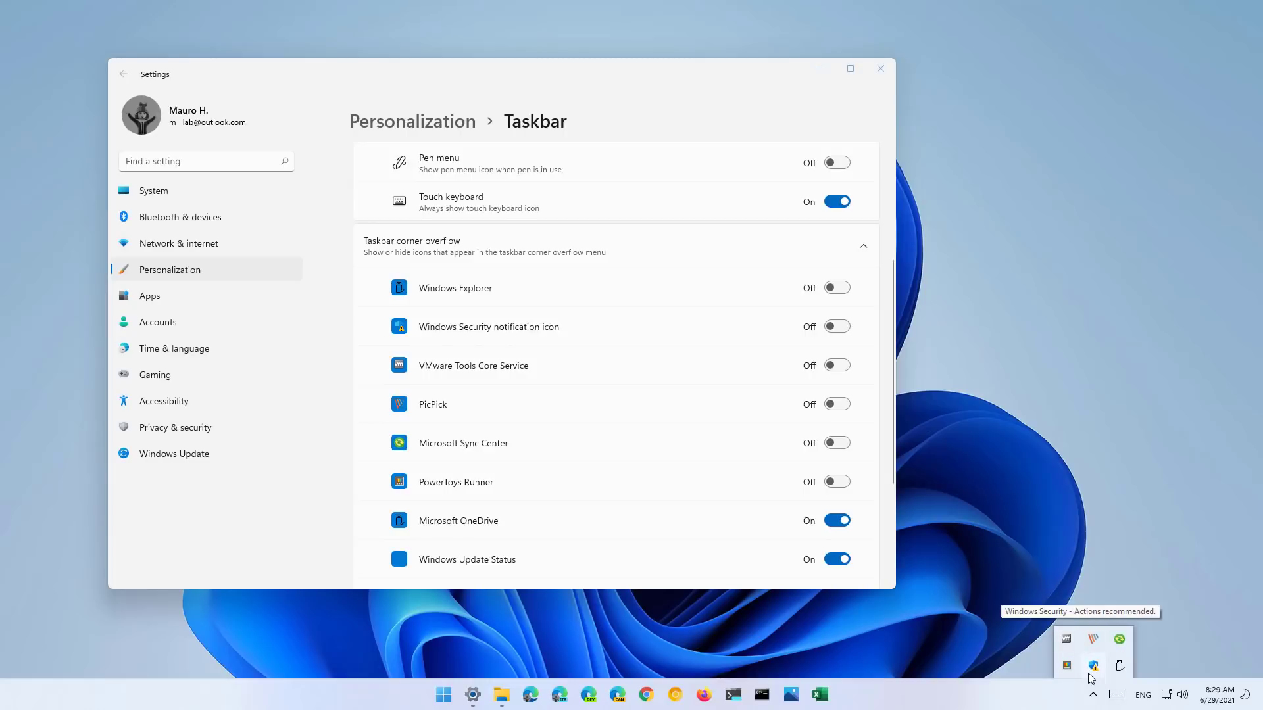
click(460, 246)
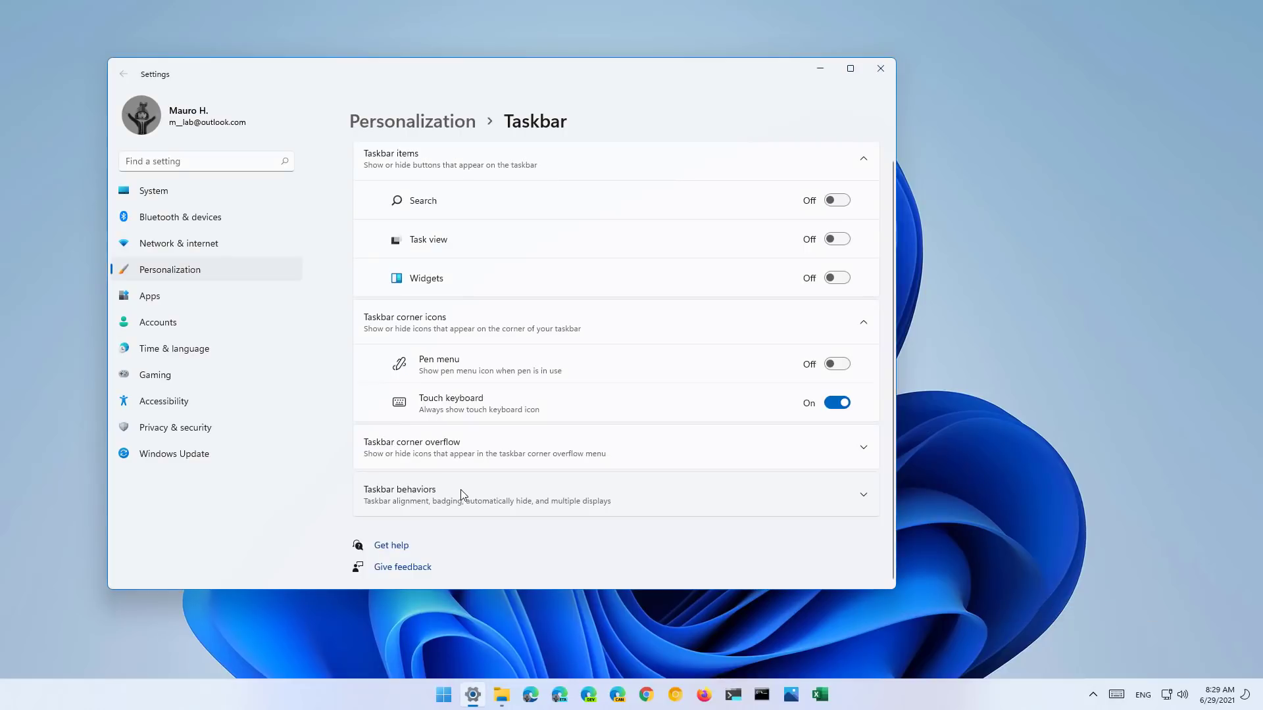
- Change the taskbar alignment under Taskbar behaviors, check Start, and toggle auto-hide on then off
click(463, 494)
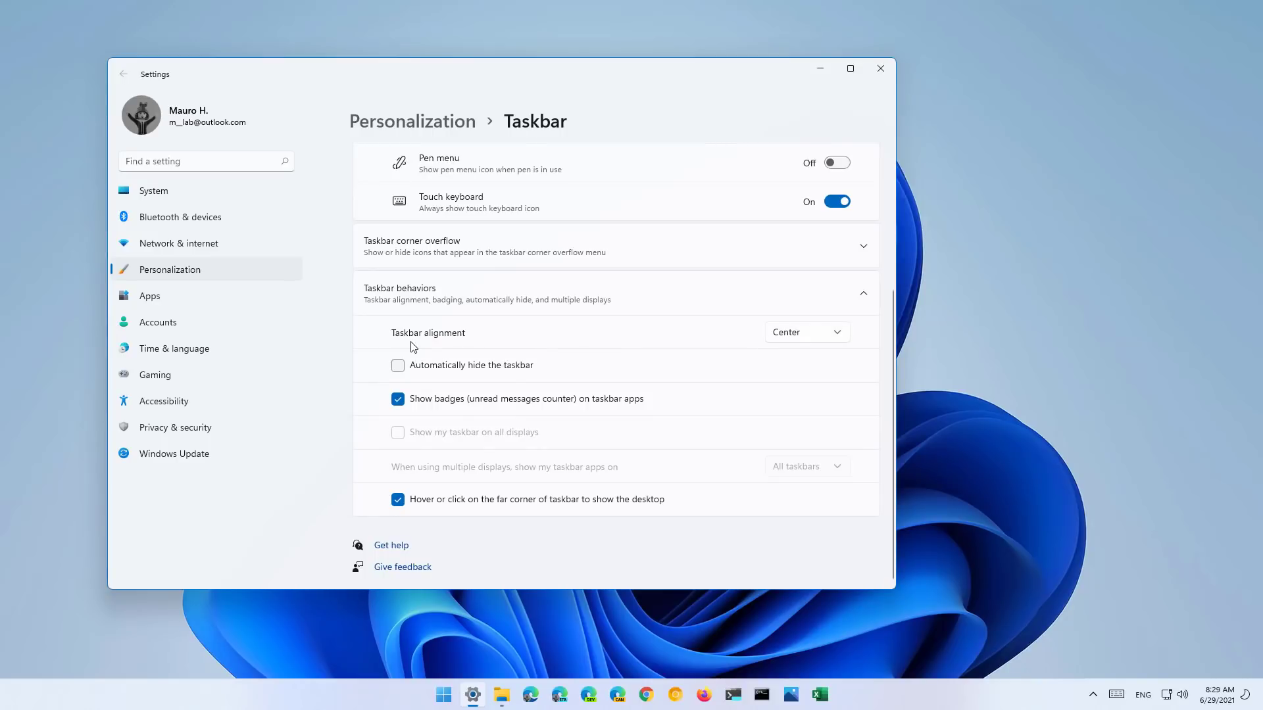
click(798, 338)
click(796, 310)
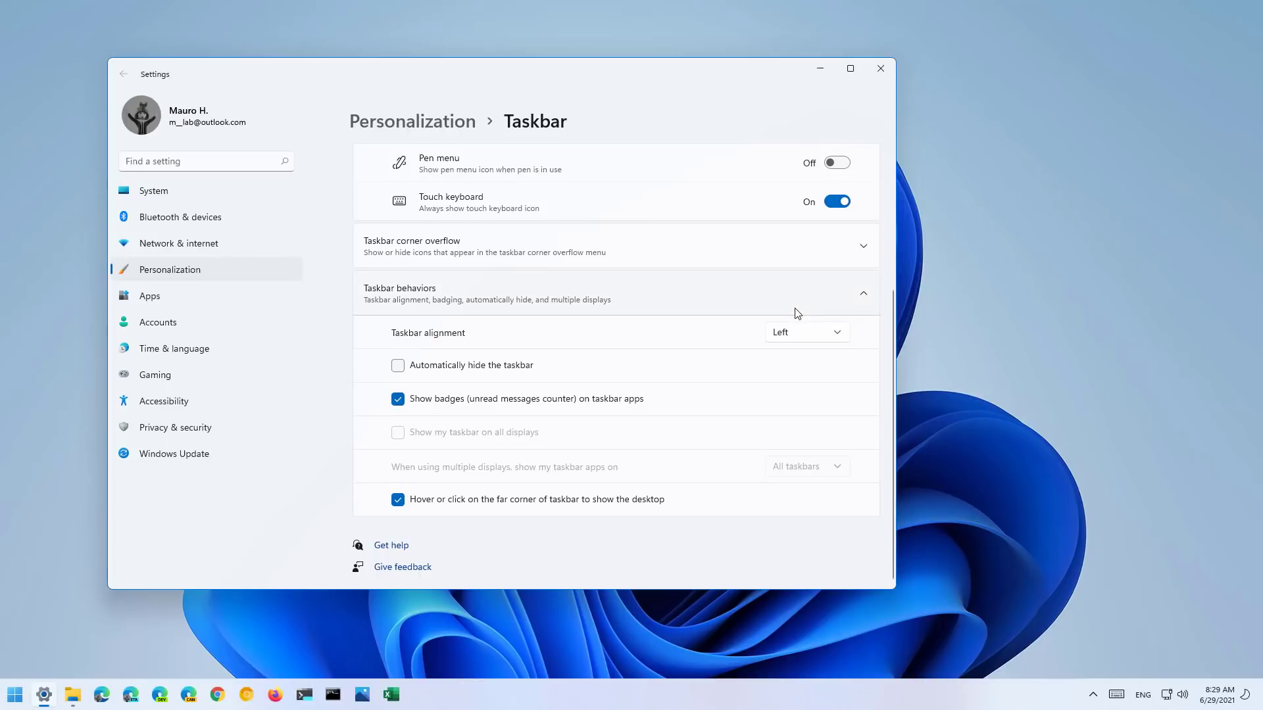
click(13, 698)
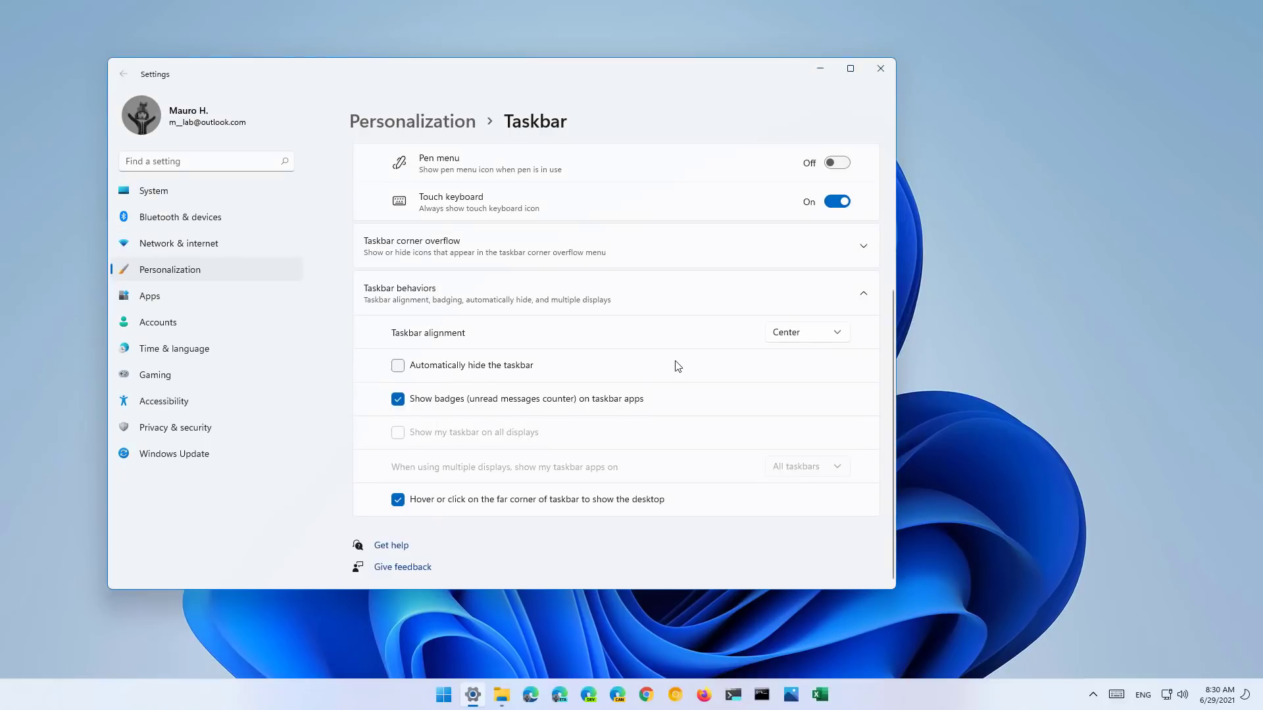
click(398, 368)
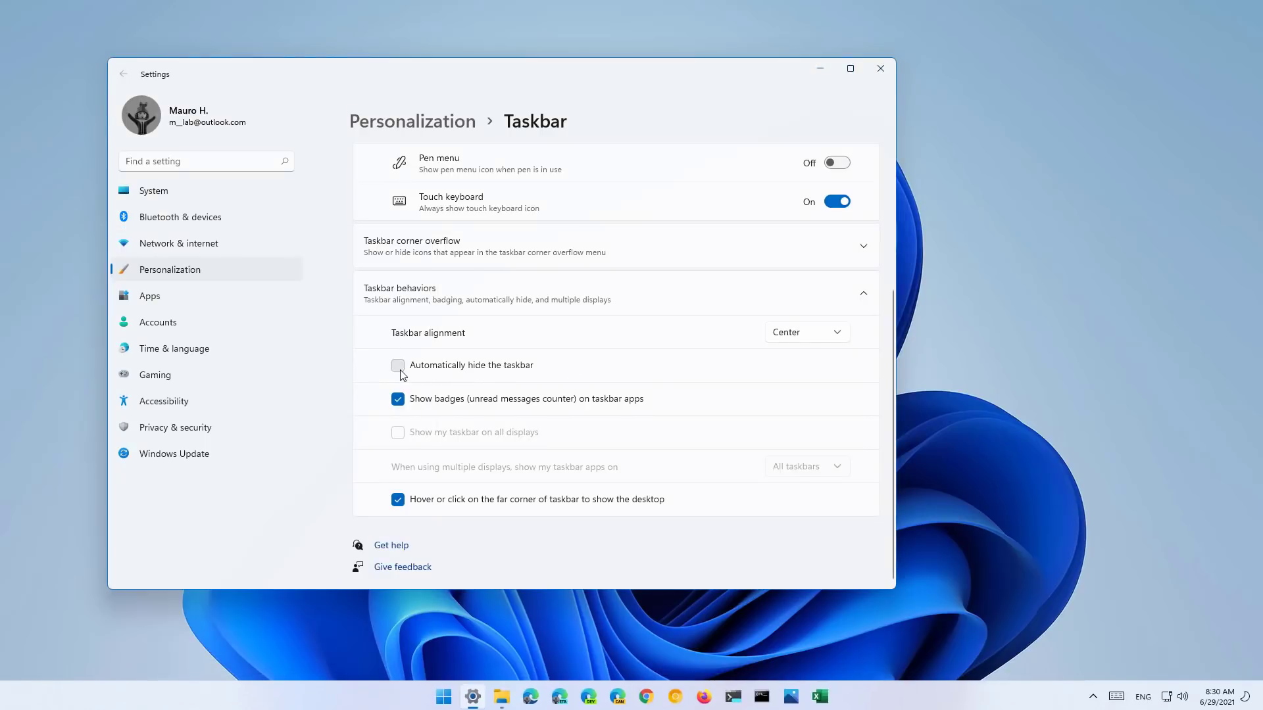
click(398, 366)
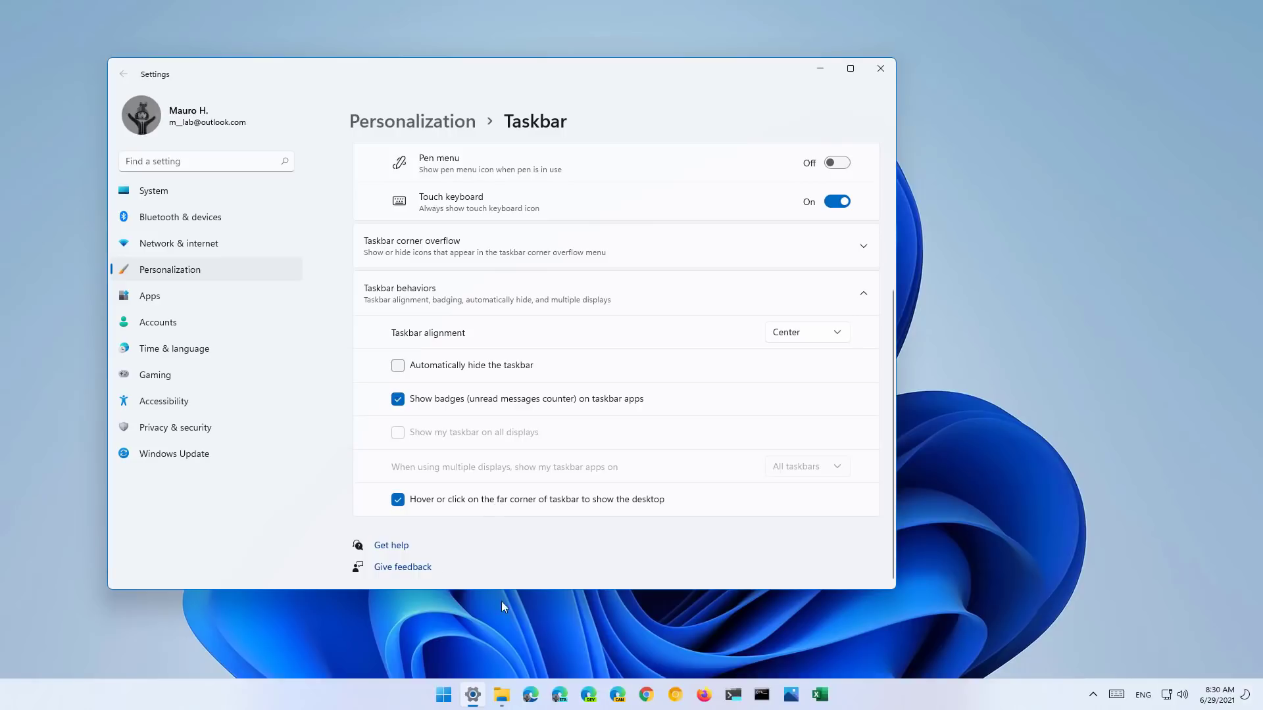
- Test the far-corner show-desktop option, leave it on, and close Settings
click(397, 499)
click(426, 510)
click(1258, 699)
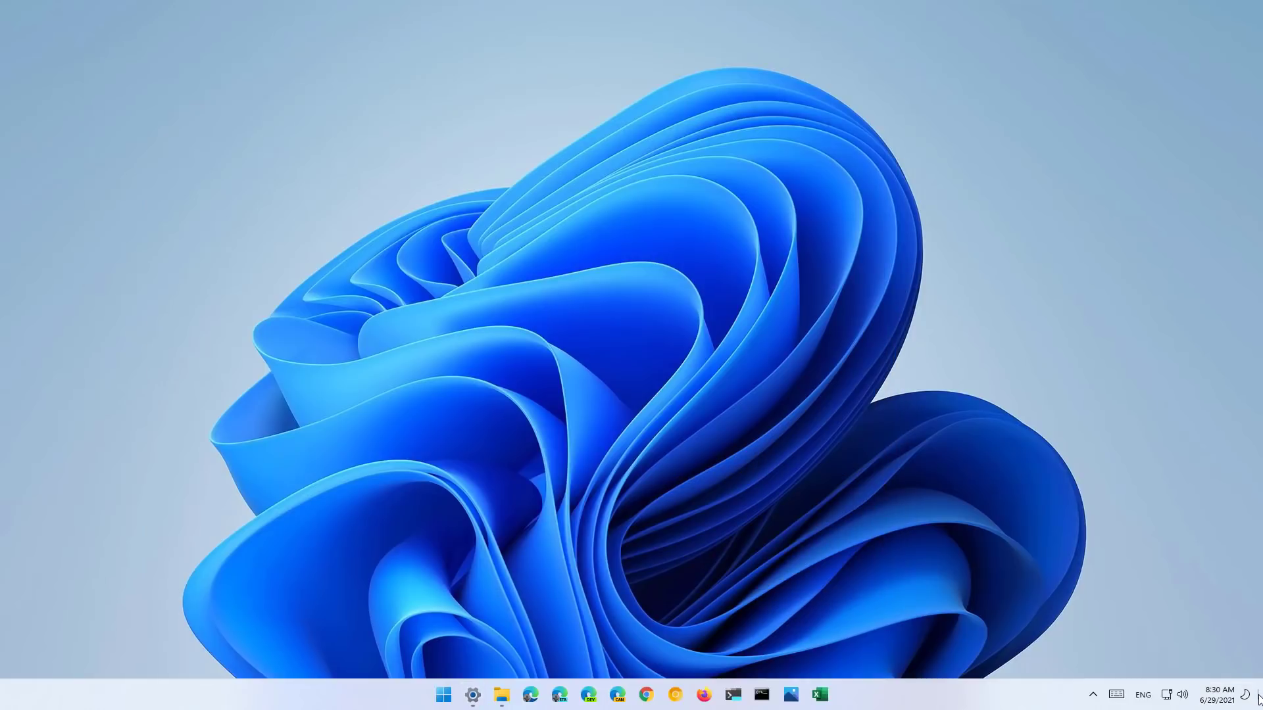
click(1258, 699)
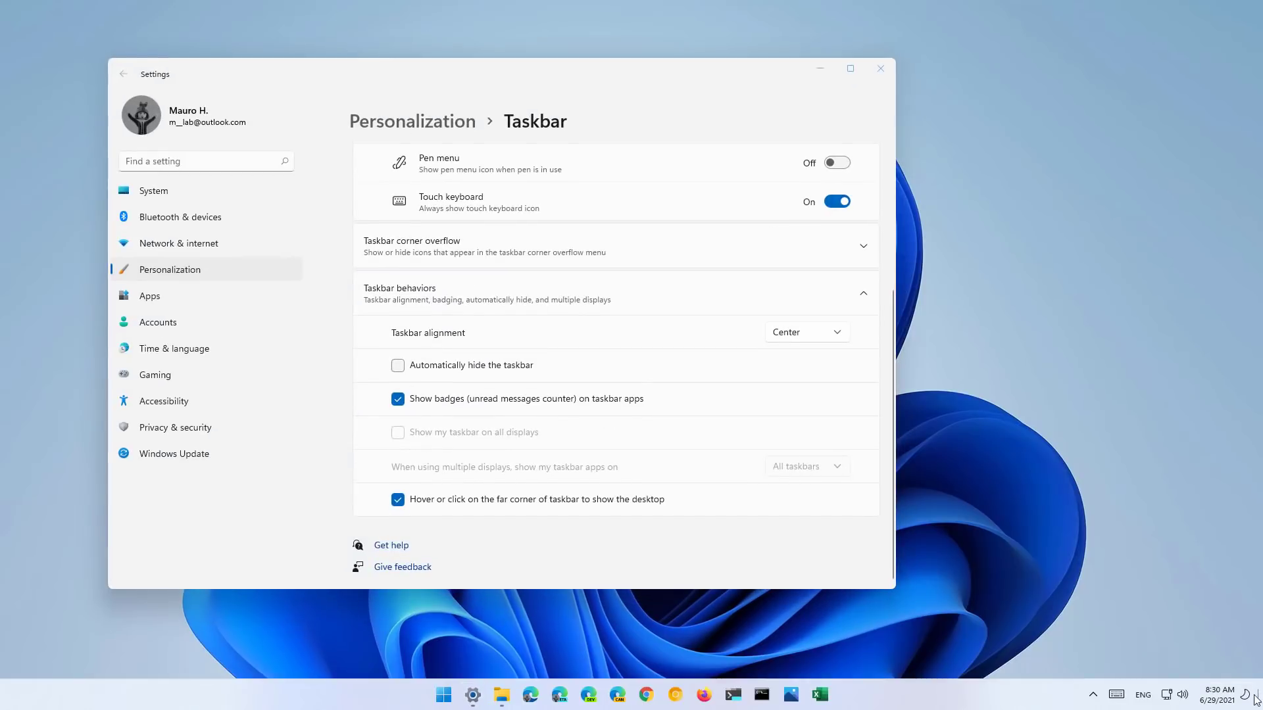
click(400, 502)
click(399, 503)
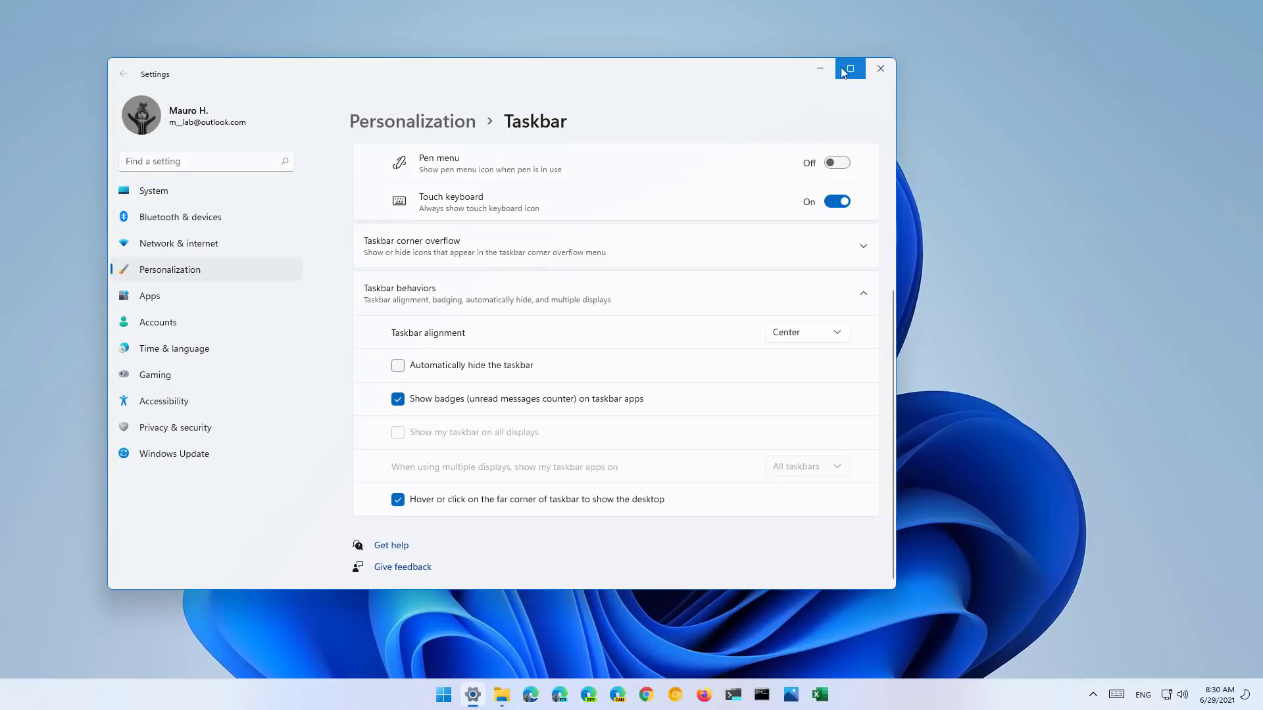
click(880, 68)
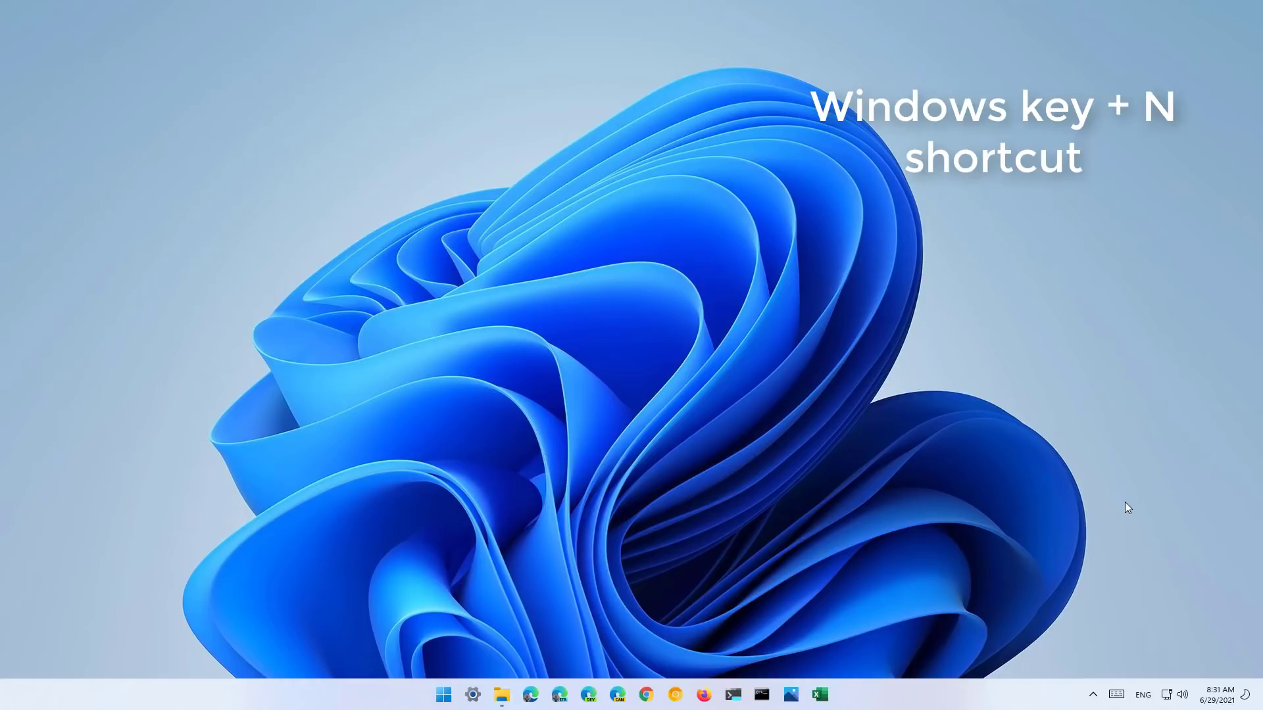
- Open notifications and calendar with Win+N and browse between June and July 2021
key(super+n)
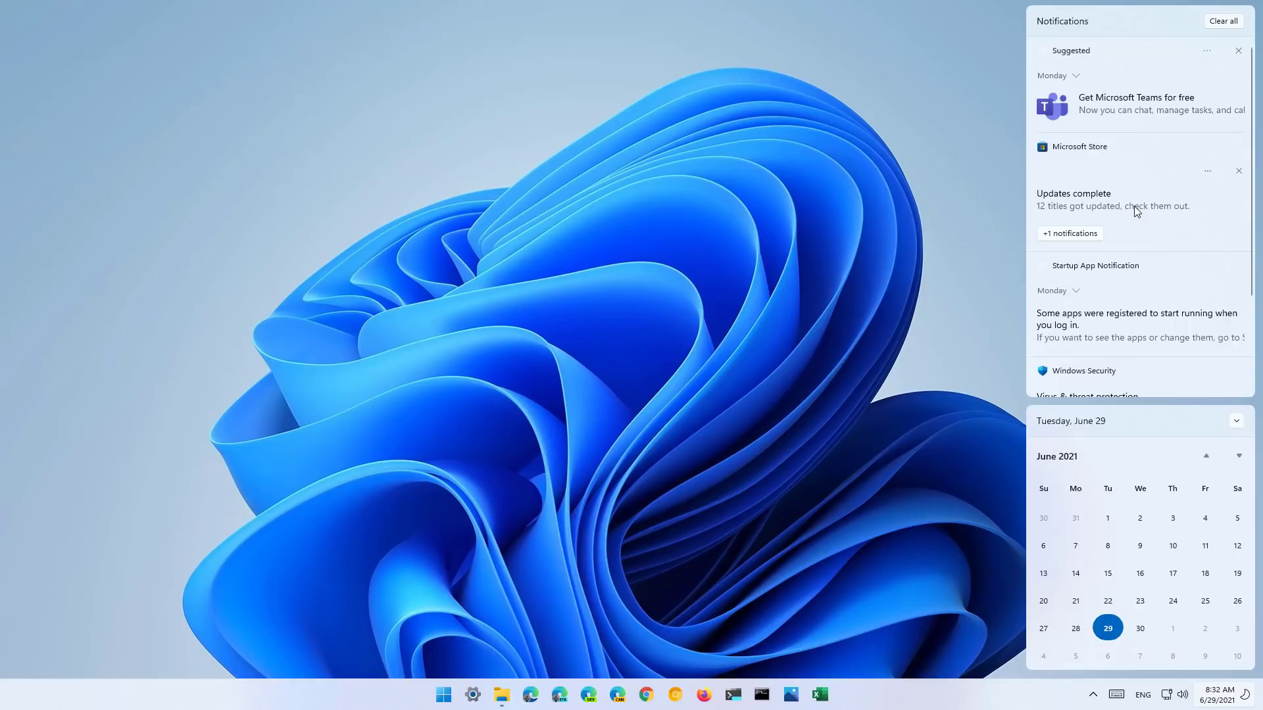
click(1158, 423)
click(1079, 459)
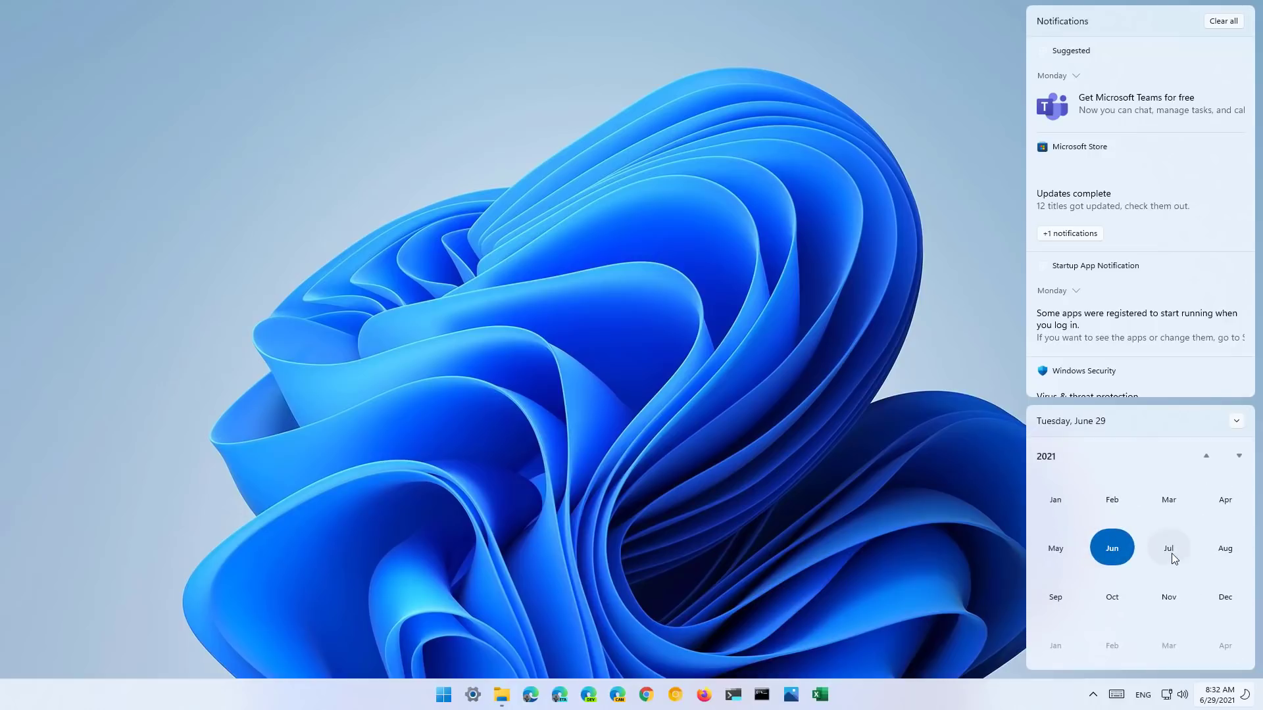
click(1169, 551)
click(1236, 423)
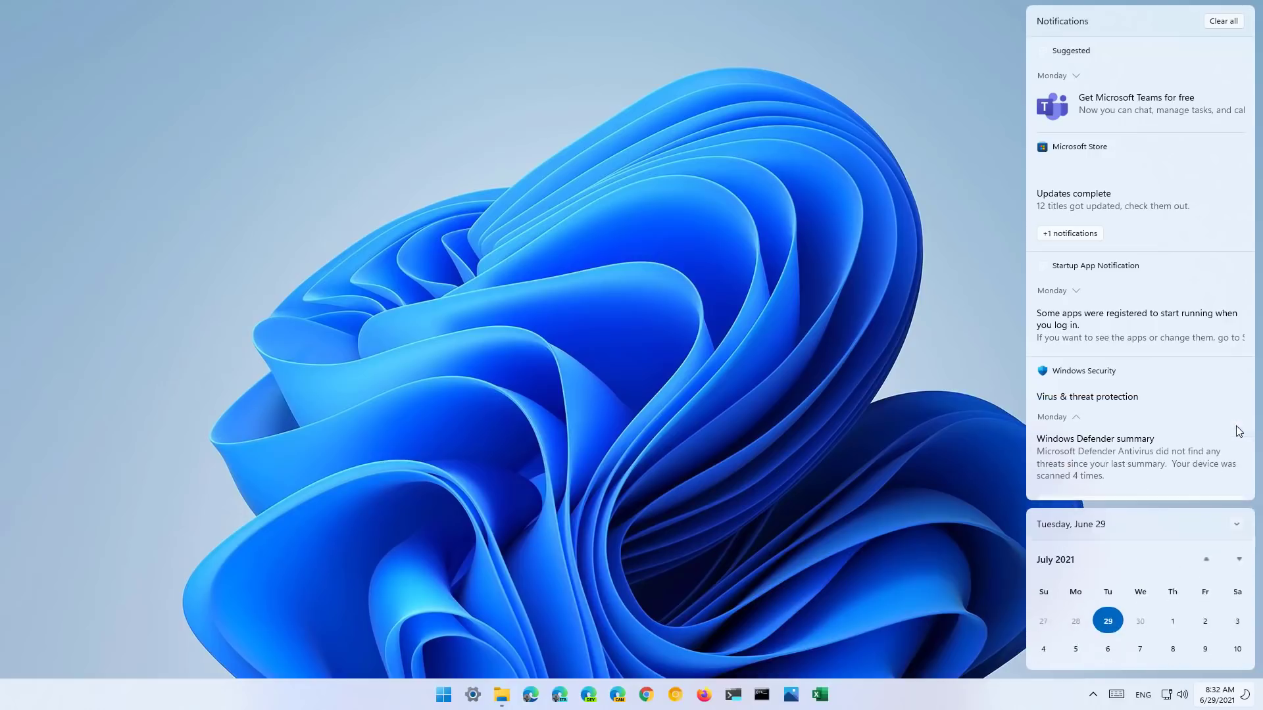
click(1236, 524)
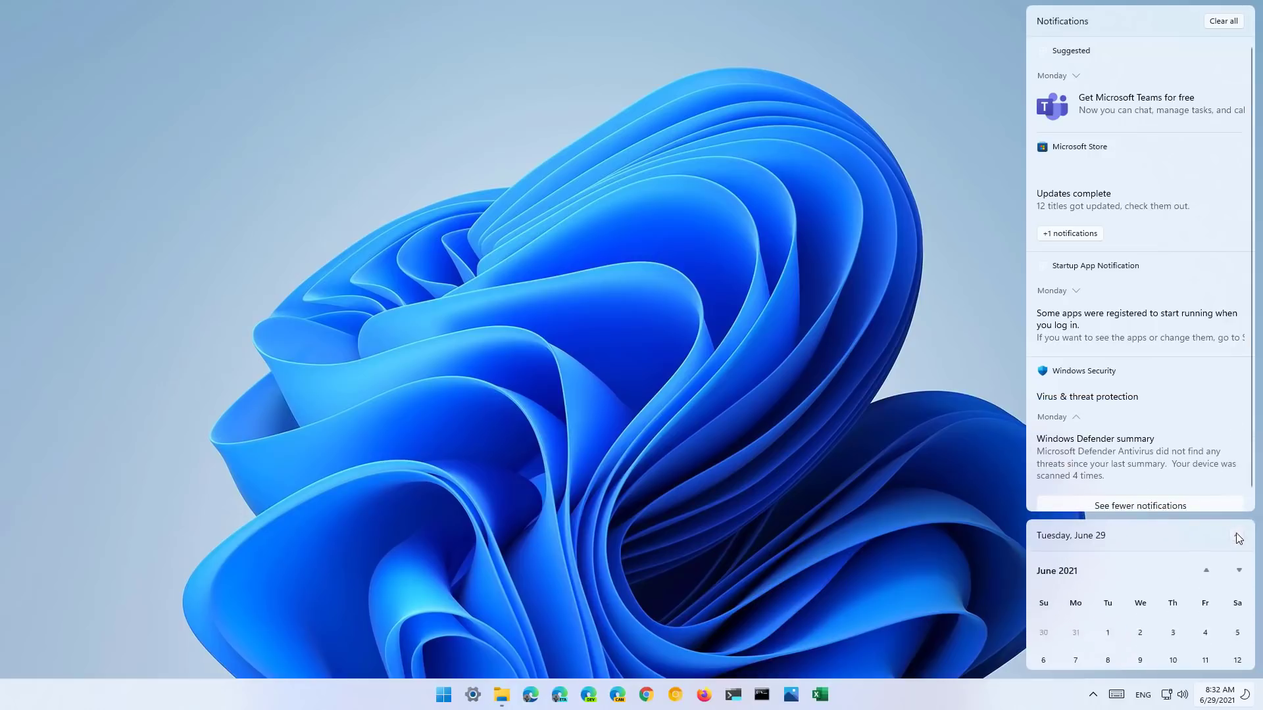
- Clear all notifications, close the flyout, and open Quick Settings from the tray
click(1221, 23)
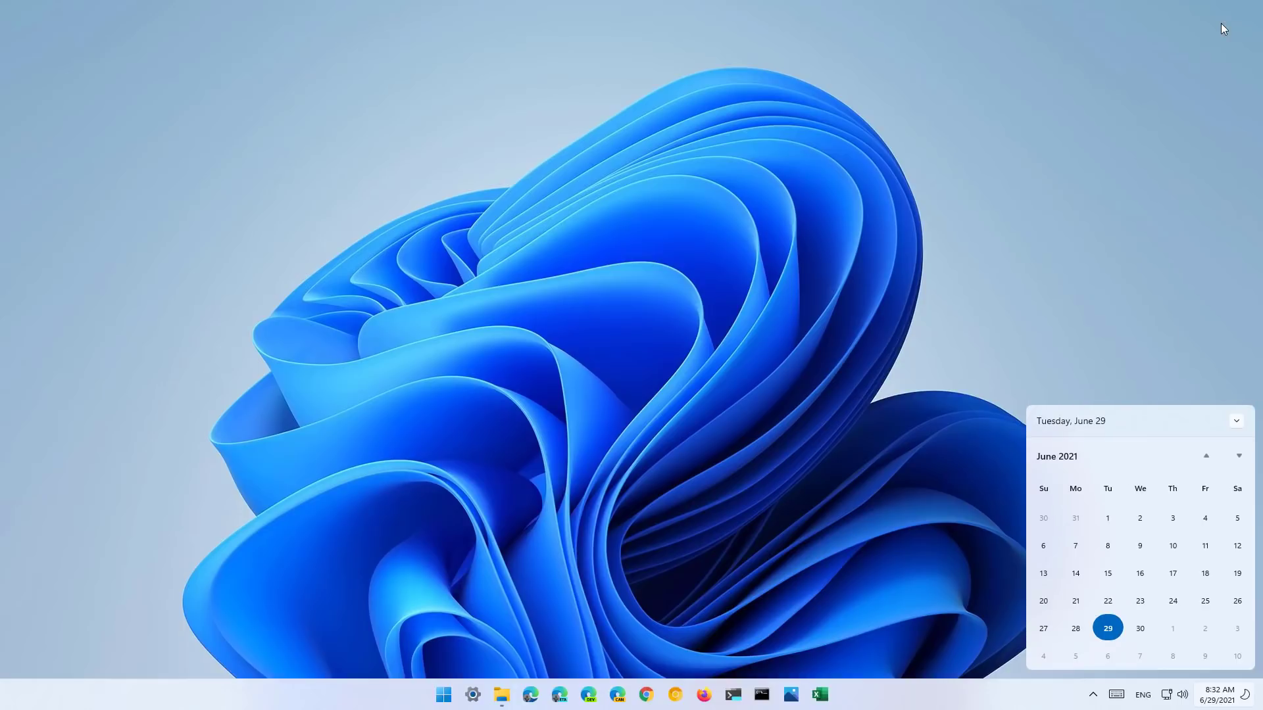
click(1051, 284)
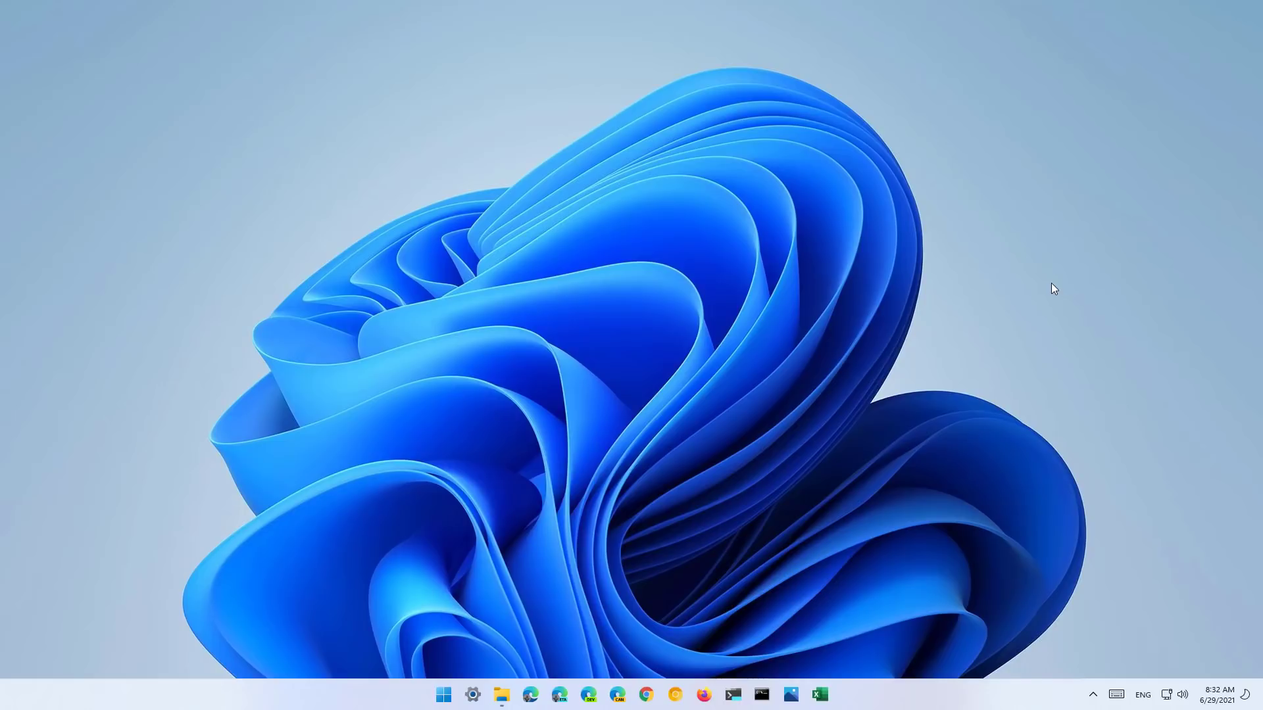
click(1173, 701)
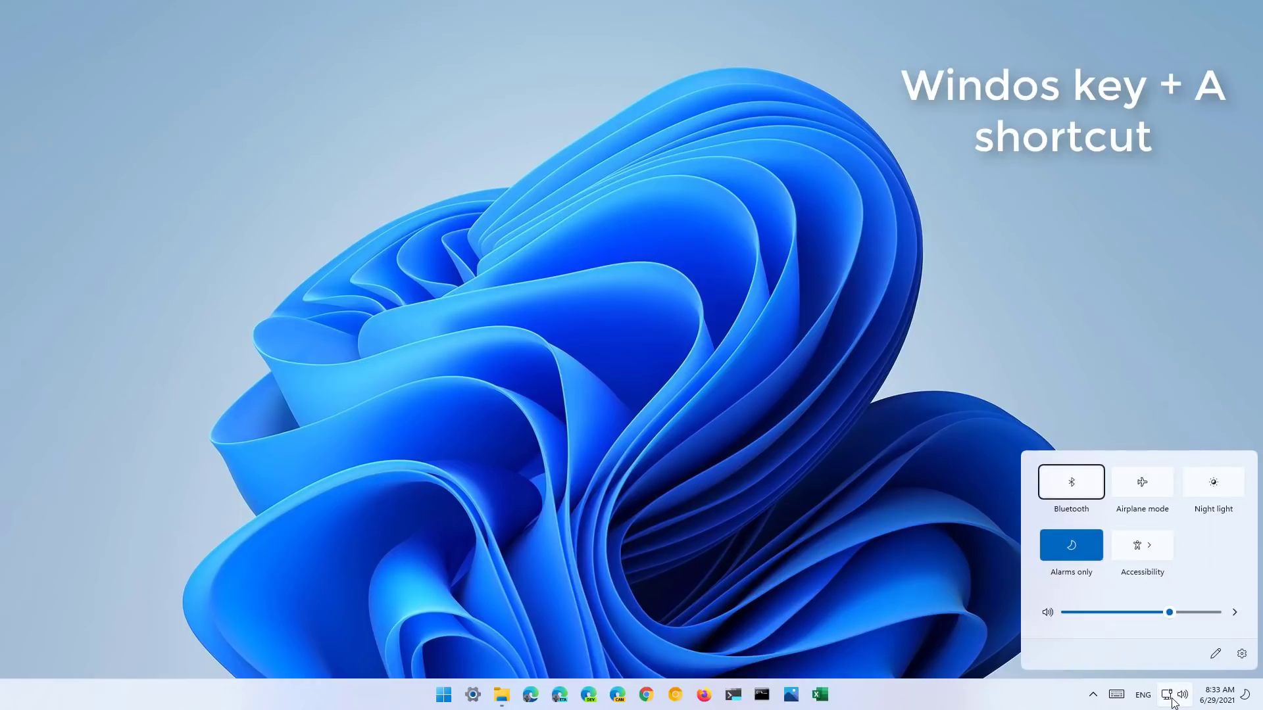
- Change the volume and add a Keyboard layout tile to Quick Settings, then close Settings
key(super+a)
key(super+a)
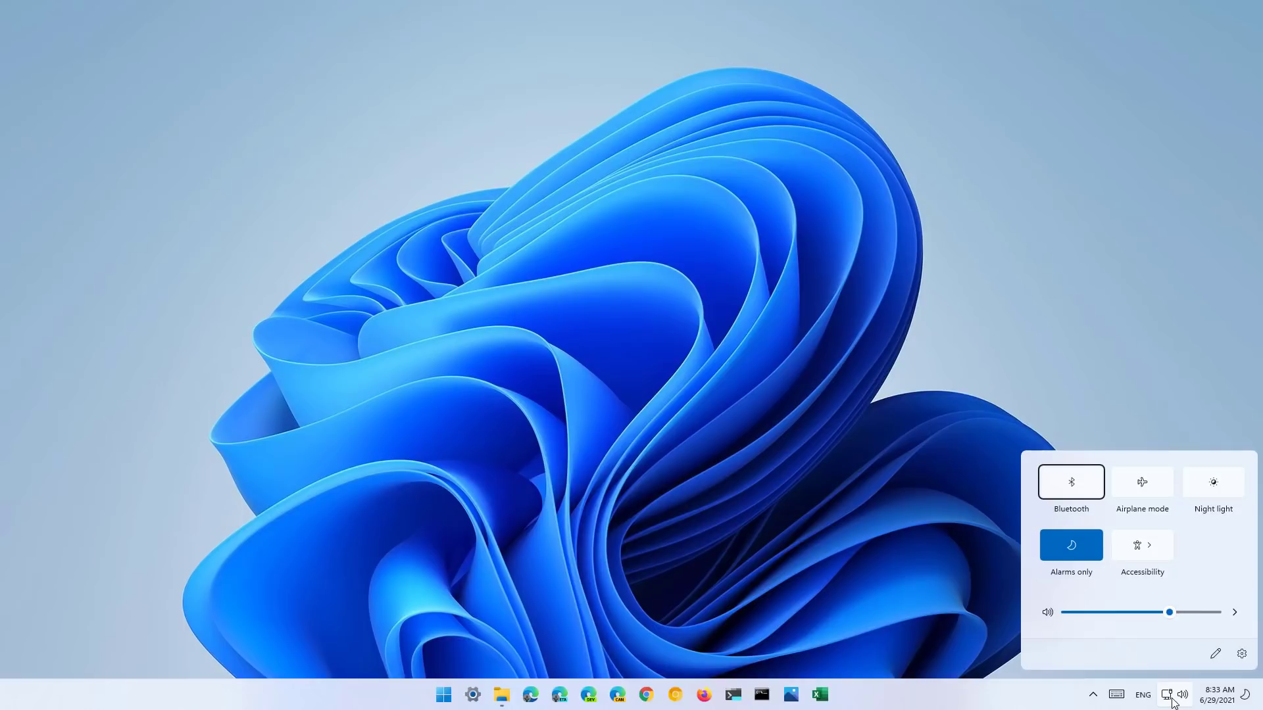
mouse_move(1169, 612)
mouse_down()
mouse_move(1132, 617)
mouse_move(1170, 614)
mouse_up()
click(1216, 655)
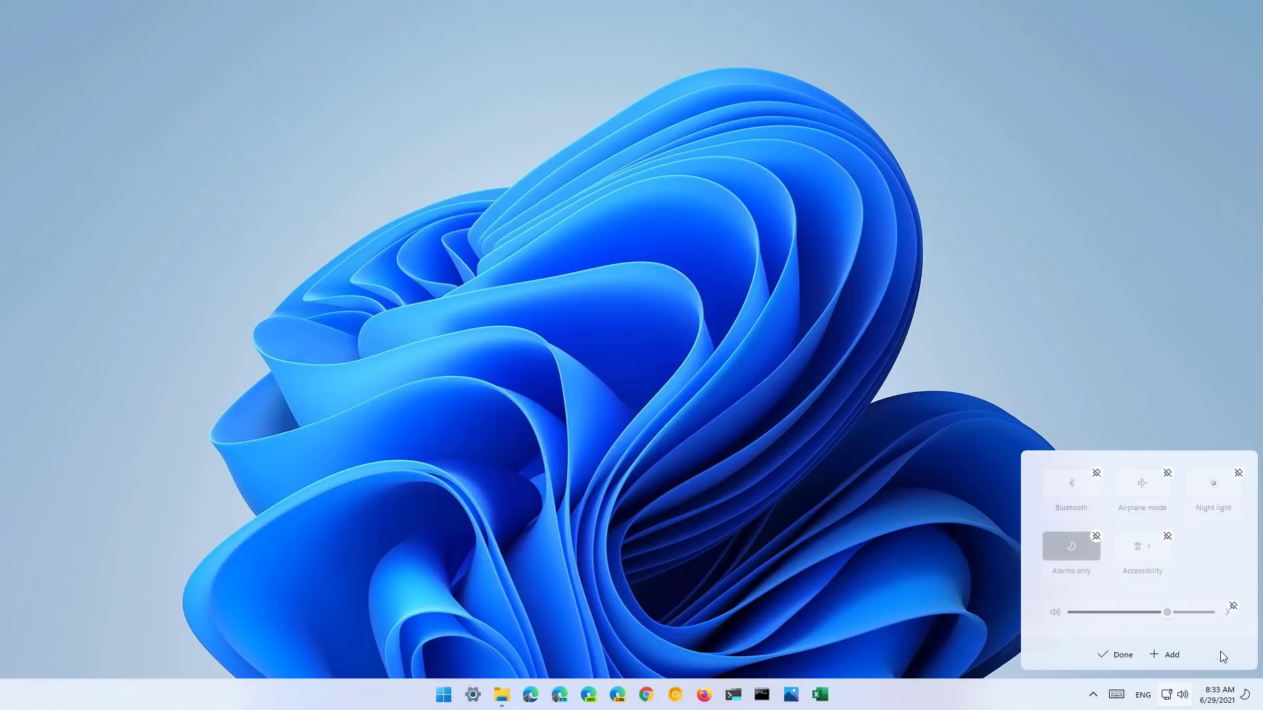
click(1165, 654)
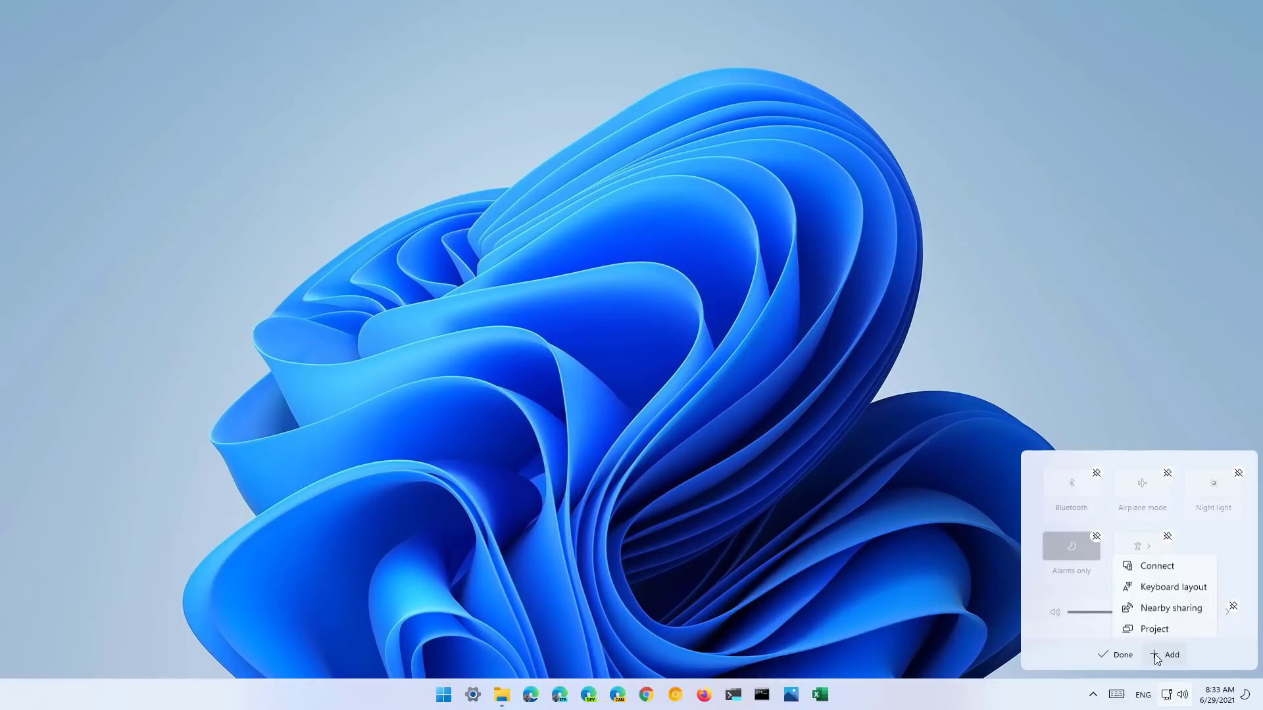
click(1171, 582)
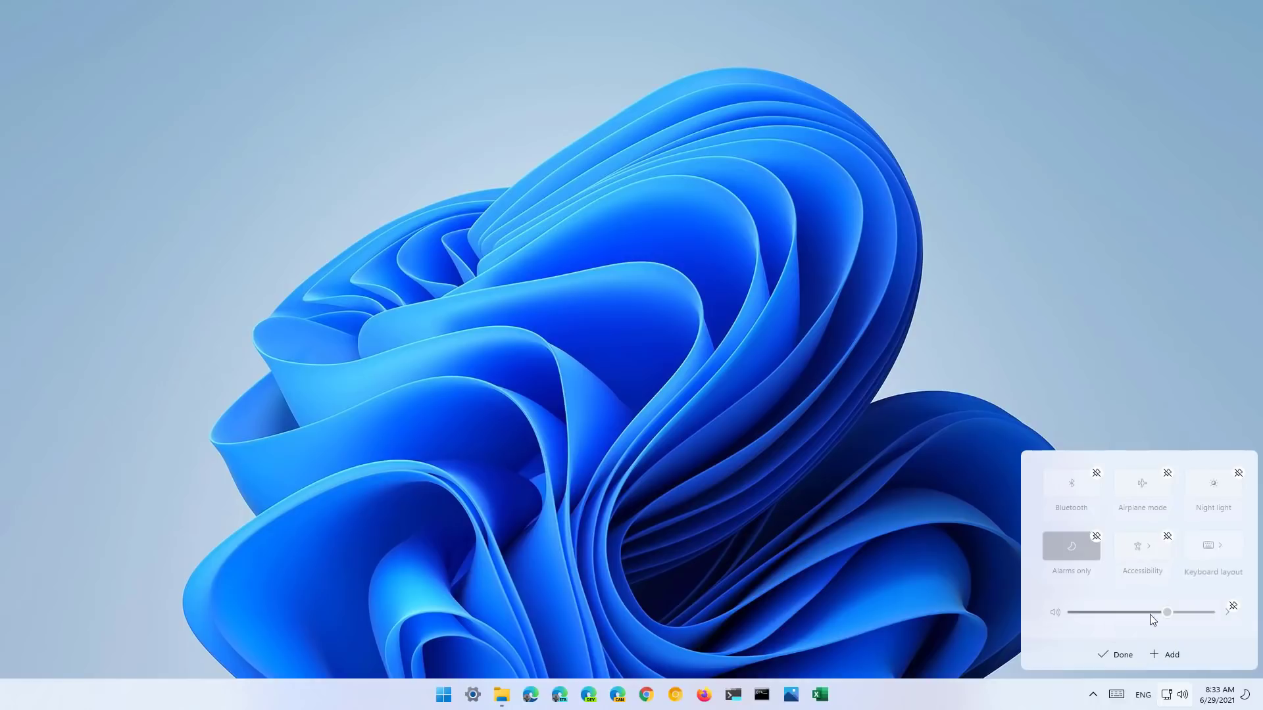
click(1120, 657)
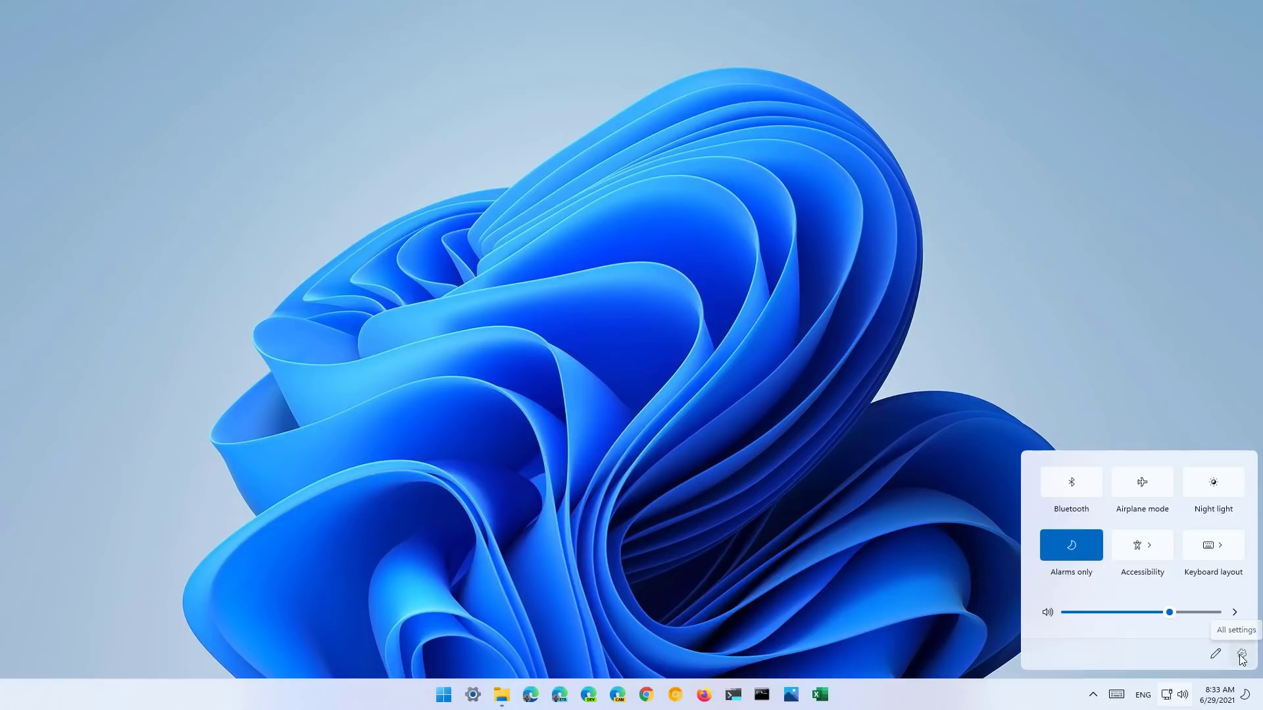
click(1241, 655)
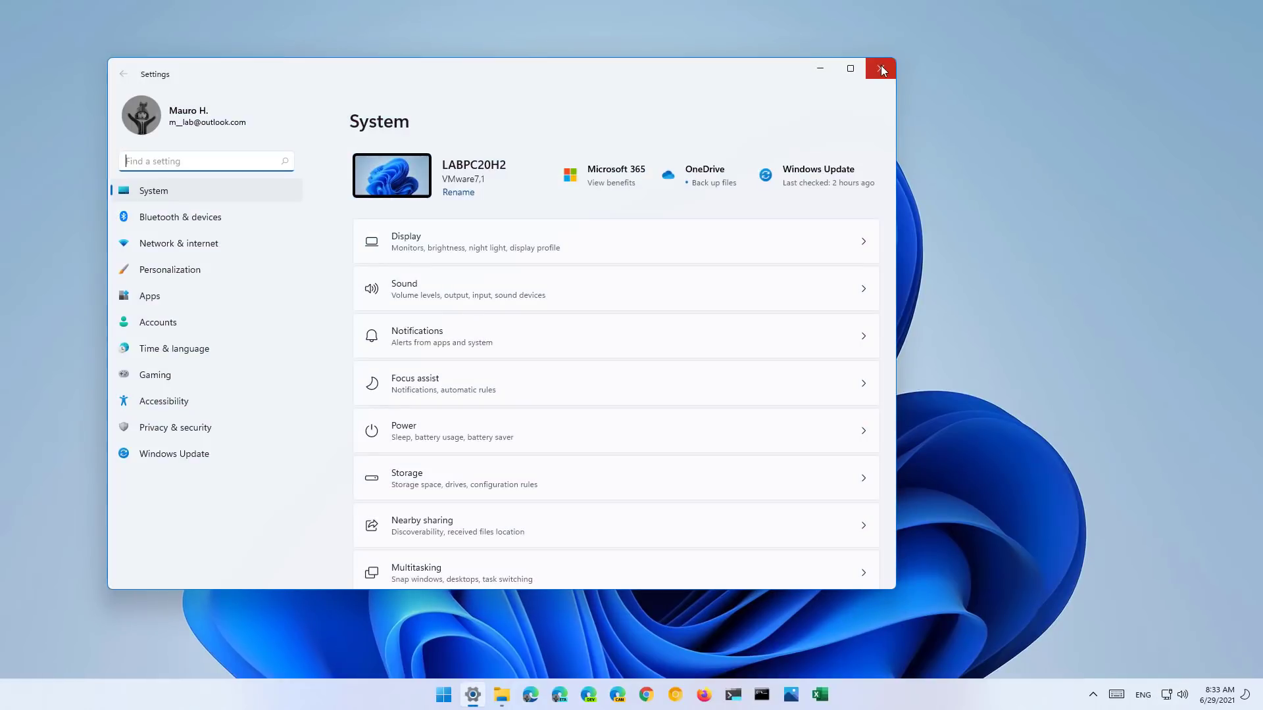
click(881, 65)
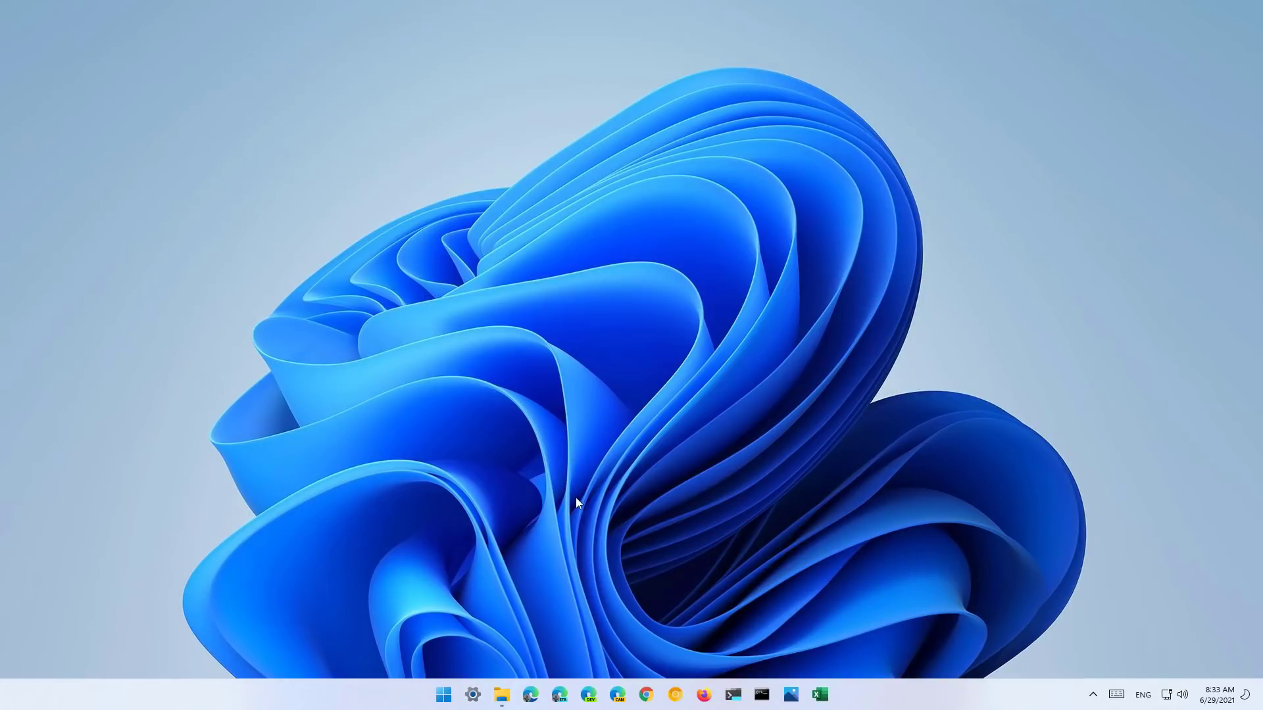
- Open Quick Settings with Win+A, then dismiss it back to the empty desktop
key(super+a)
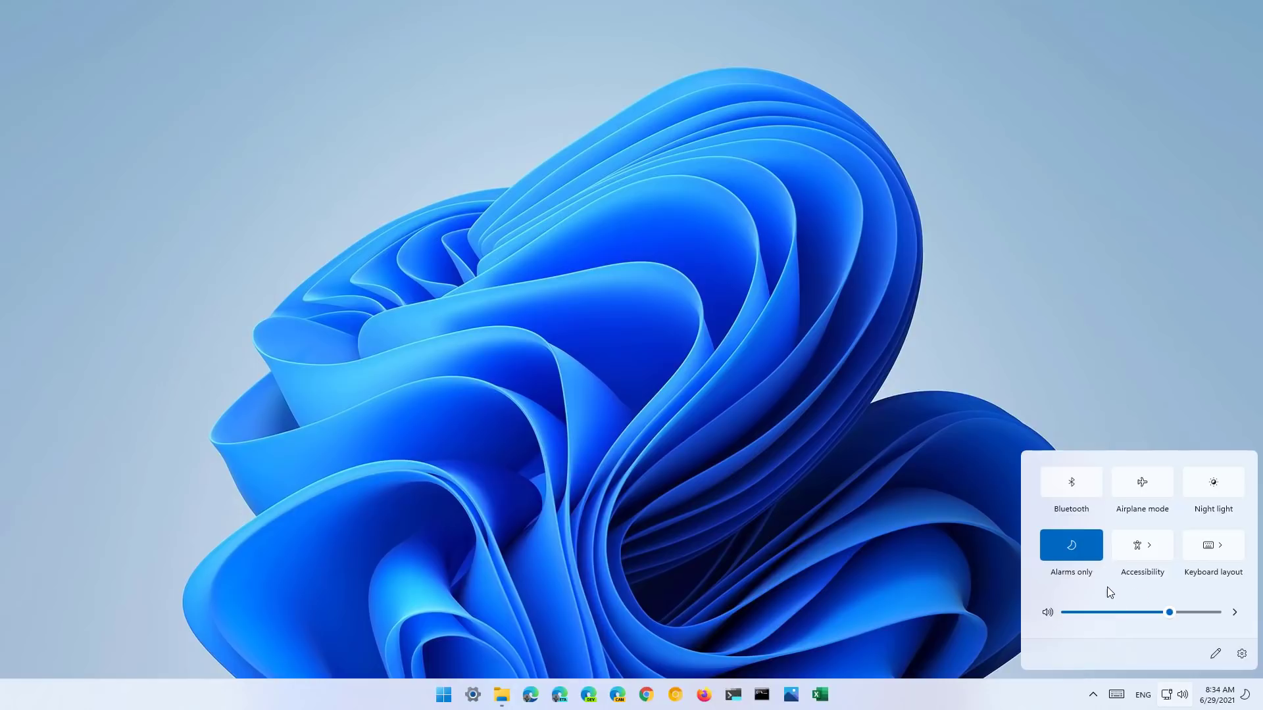
click(502, 694)
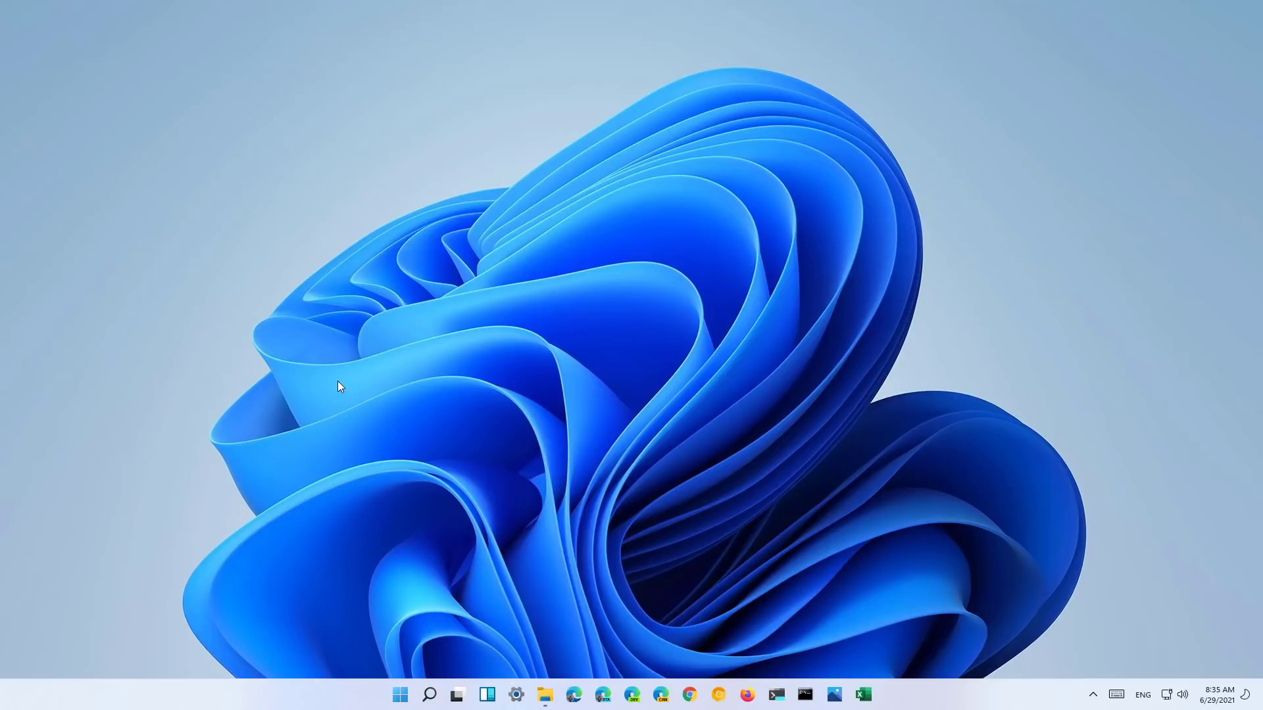
- Open the Widgets board from the taskbar, scroll the feed, and reopen it with Win+W
click(485, 701)
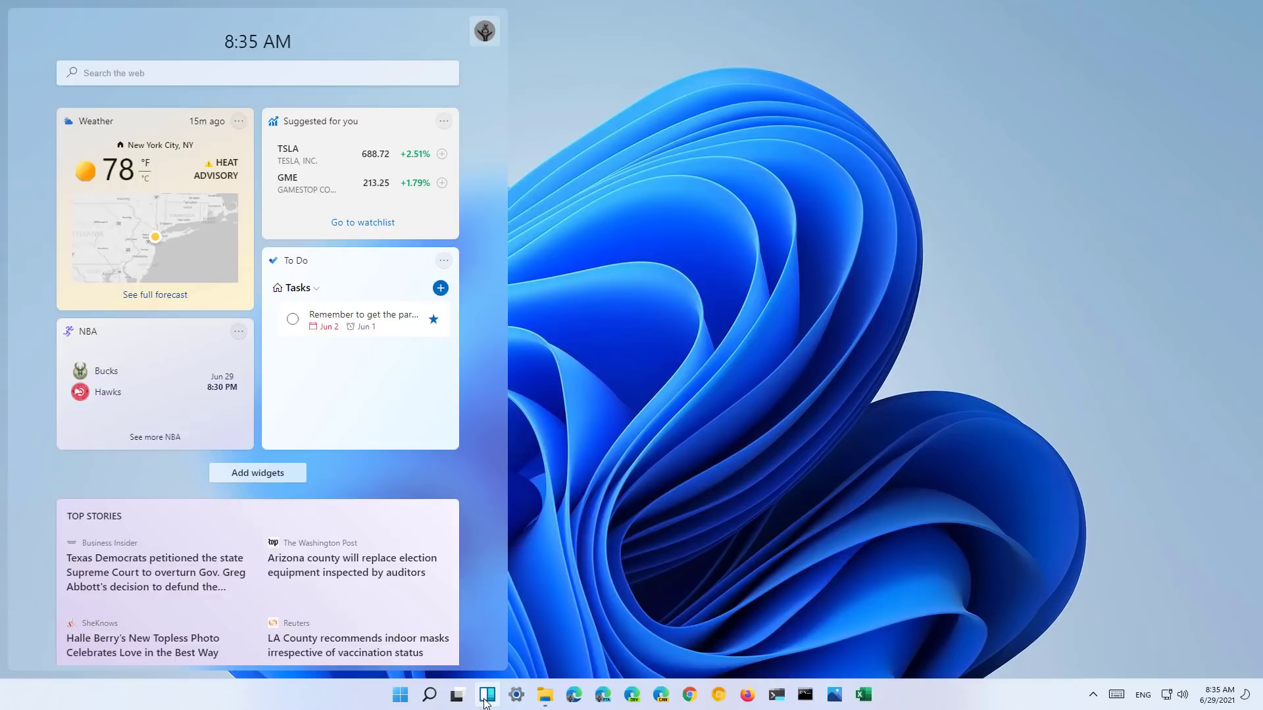
scroll(216, 451, down, 7)
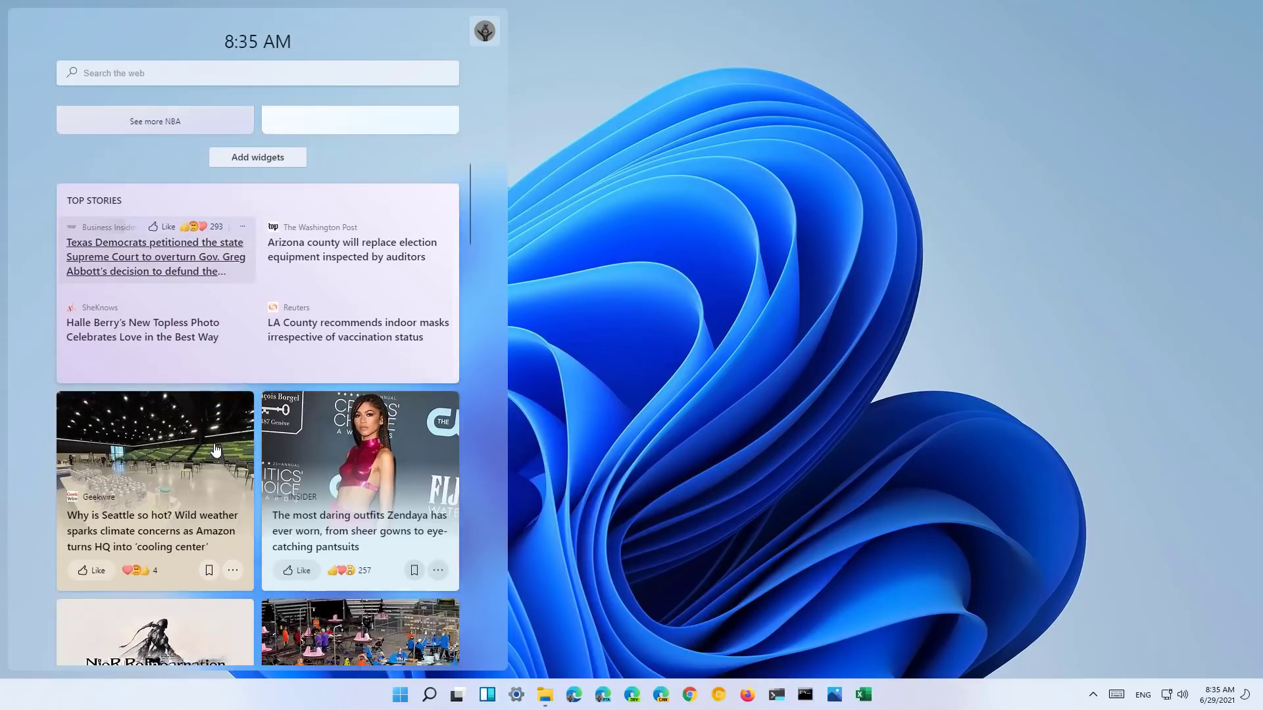
scroll(215, 450, up, 7)
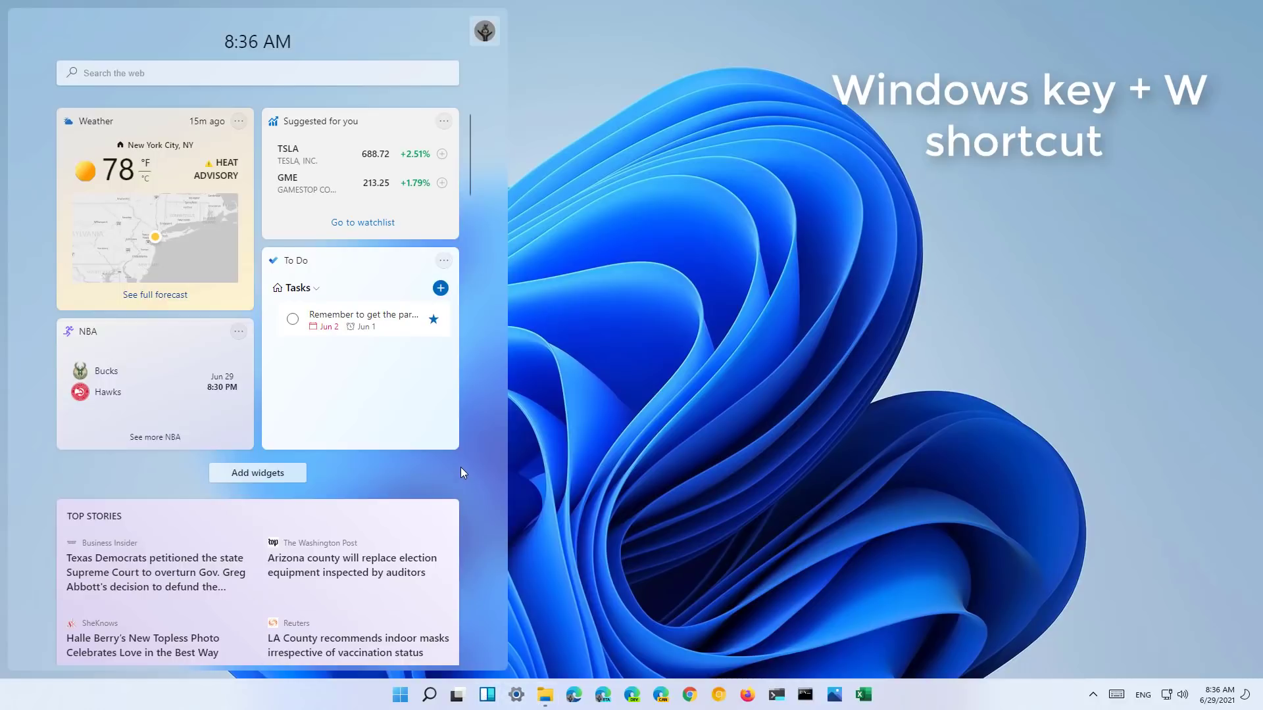
key(super+w)
key(super+w)
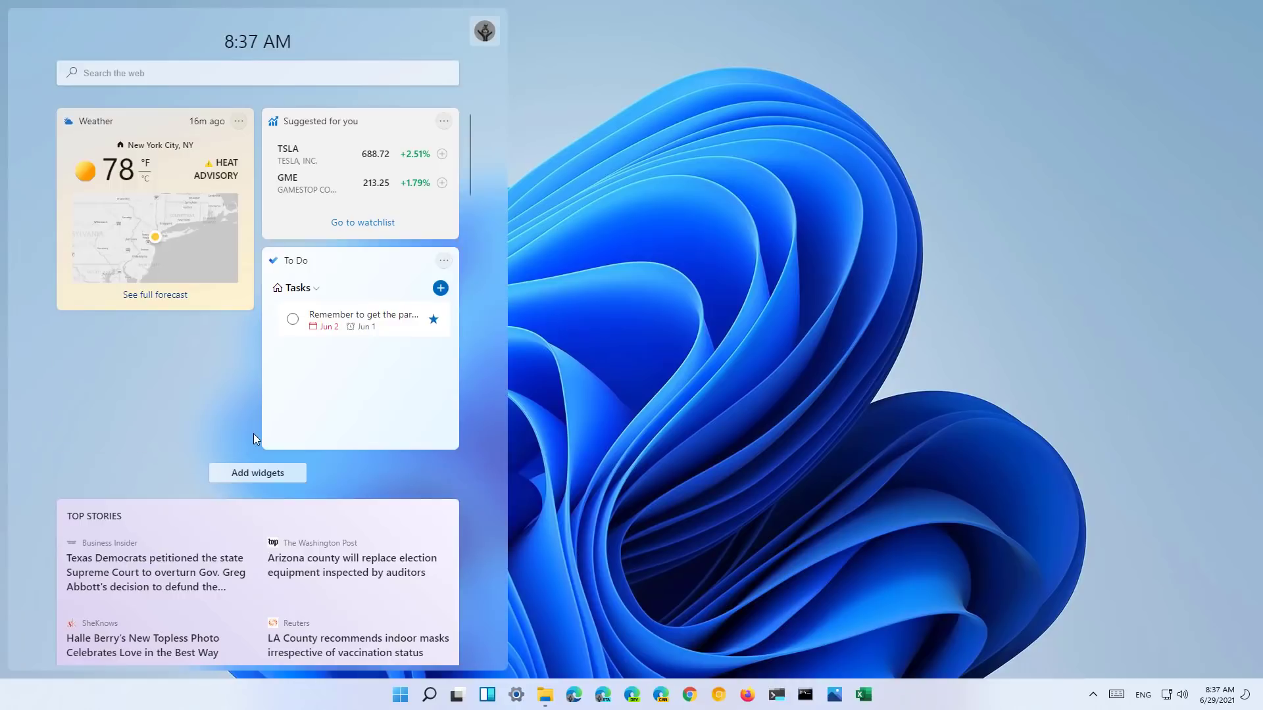
- Remove the Suggested for you stocks widget and drag Weather beside the To Do widget
click(444, 123)
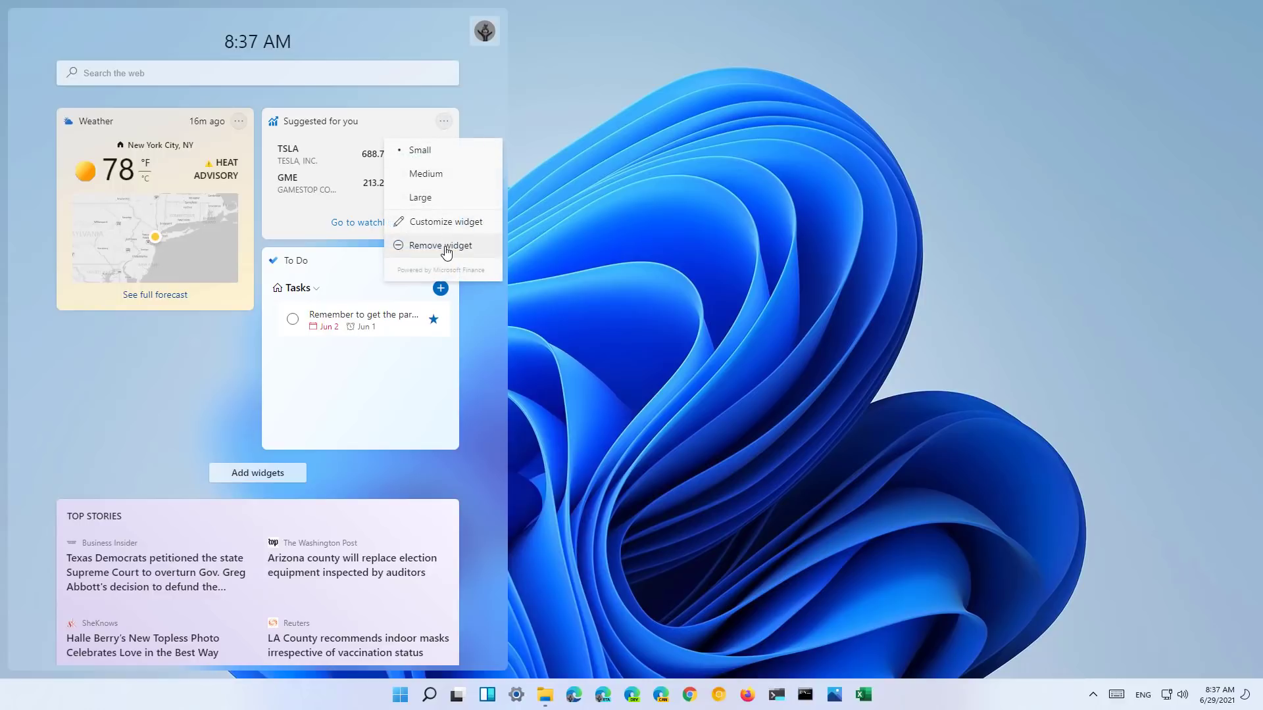
click(449, 245)
drag(361, 119, 124, 128)
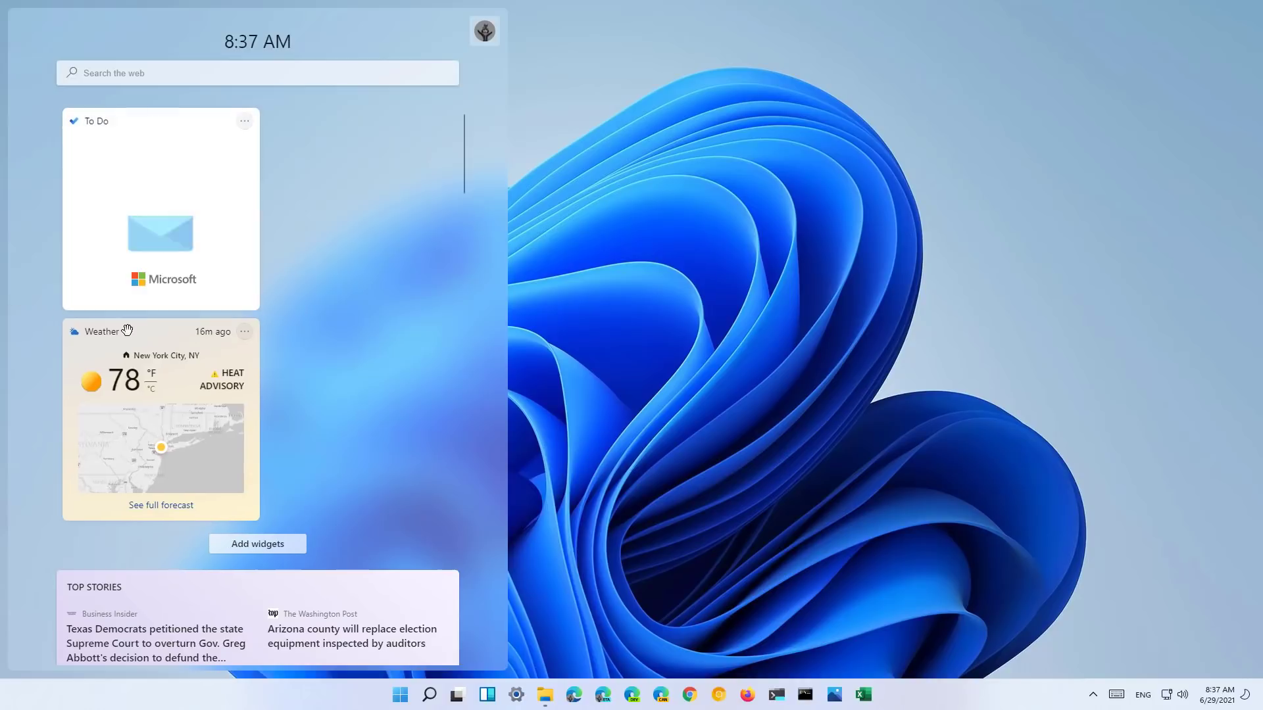
drag(161, 329, 349, 124)
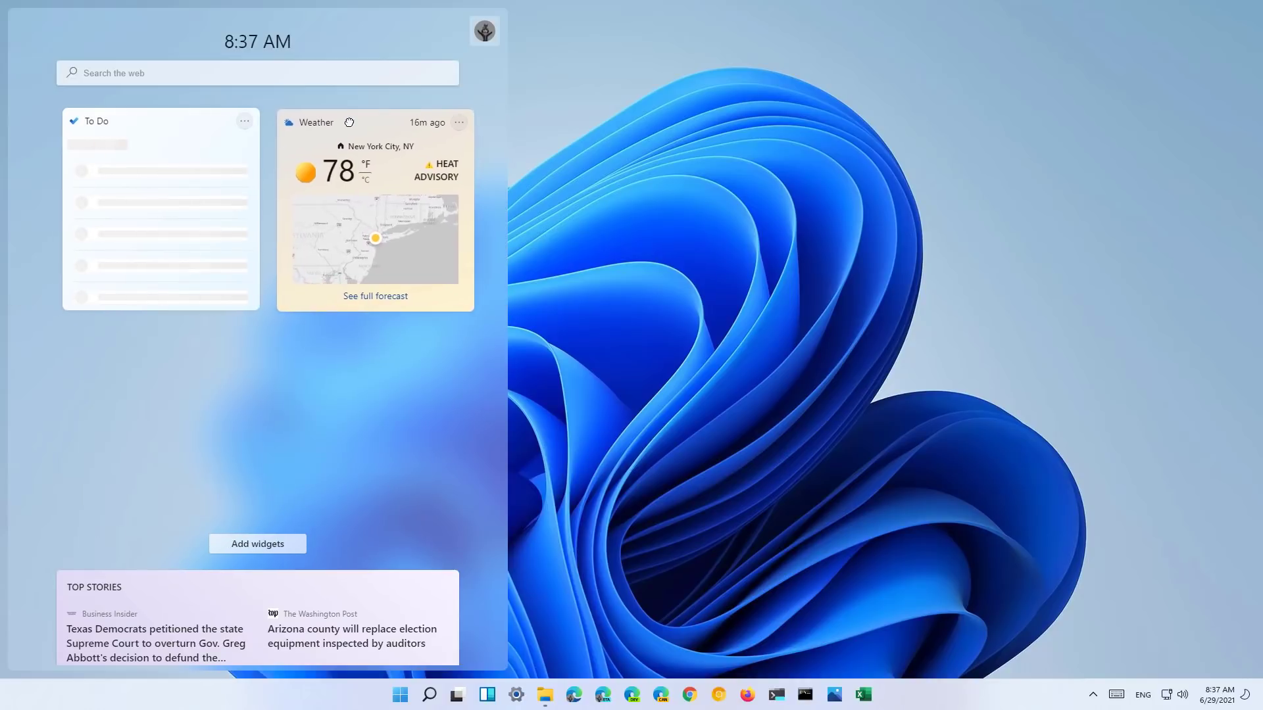
drag(152, 336, 345, 101)
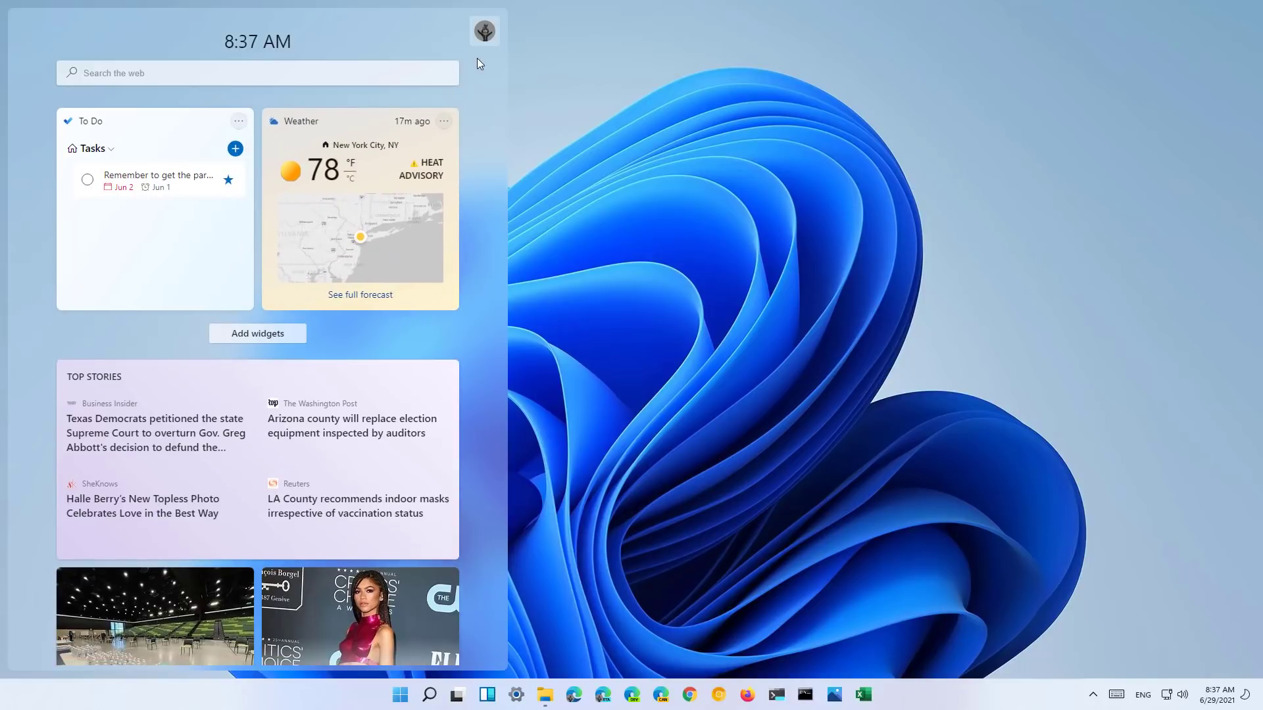
- Add the Sports widget to the widgets board, then open the Microsoft News My Interests page
click(272, 341)
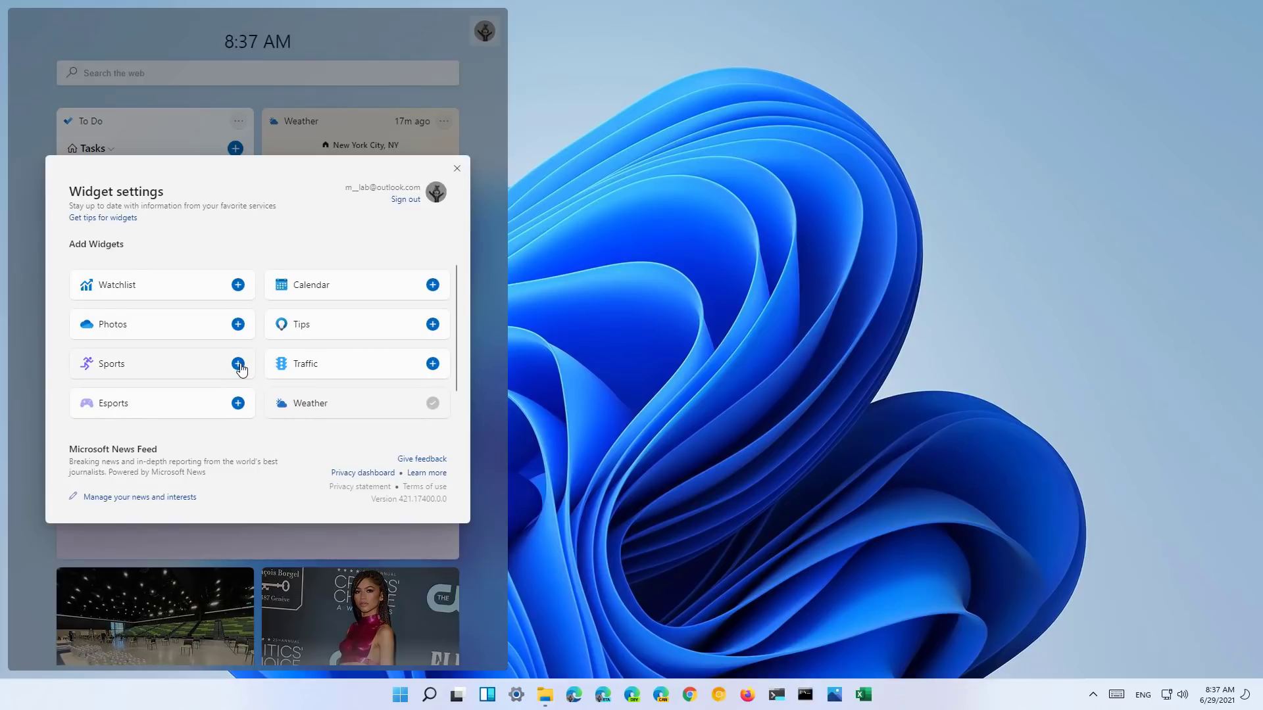
click(238, 364)
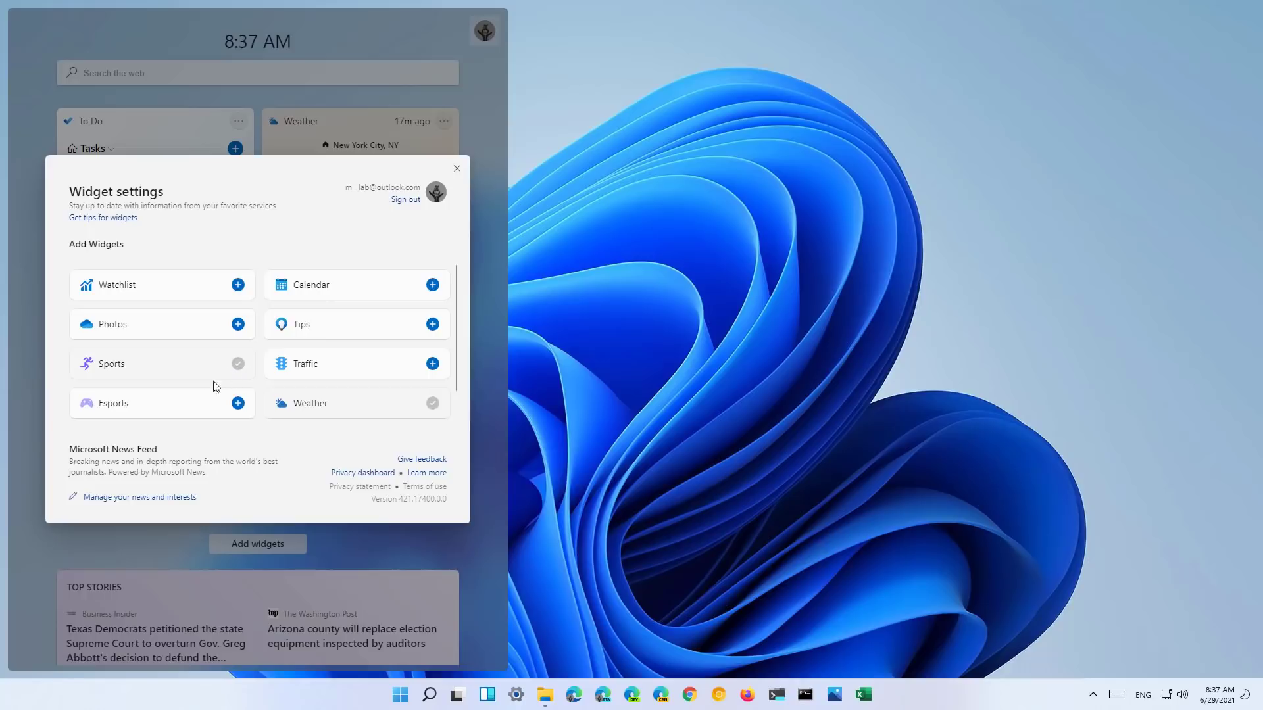
click(137, 498)
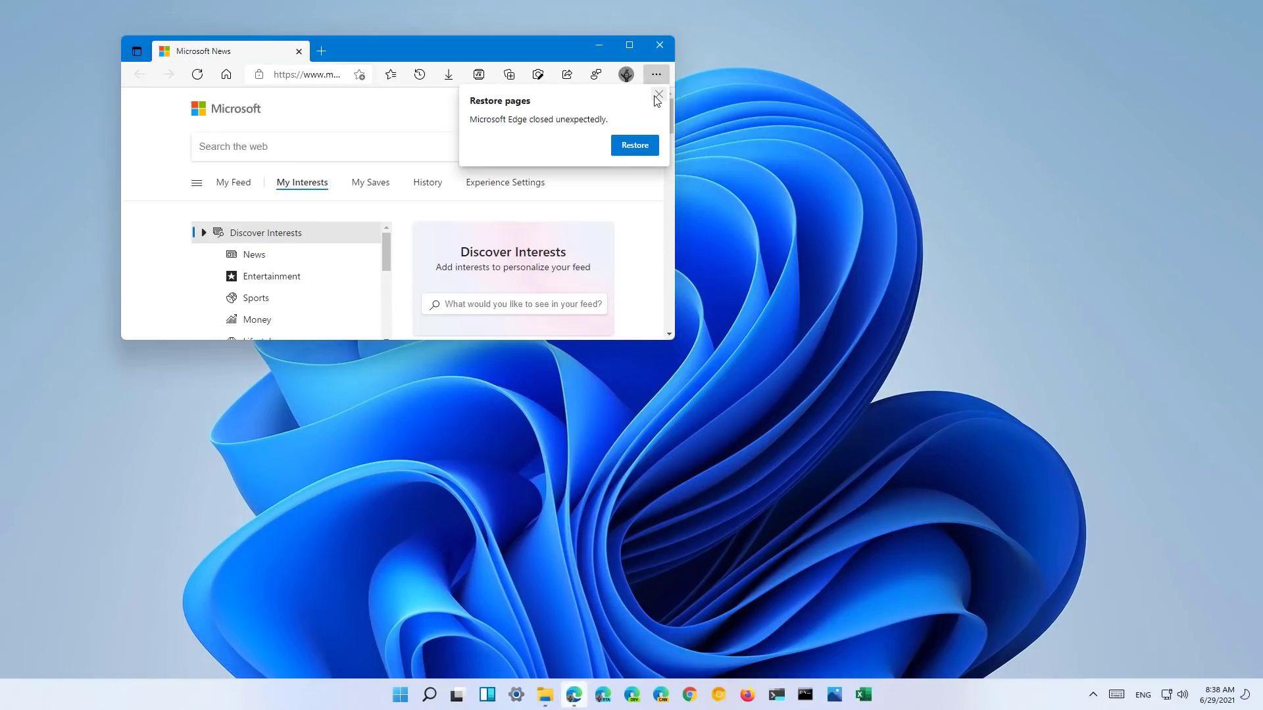
- Dismiss Edge's restore pages prompt, maximize the window, and browse the My Interests topics
click(658, 95)
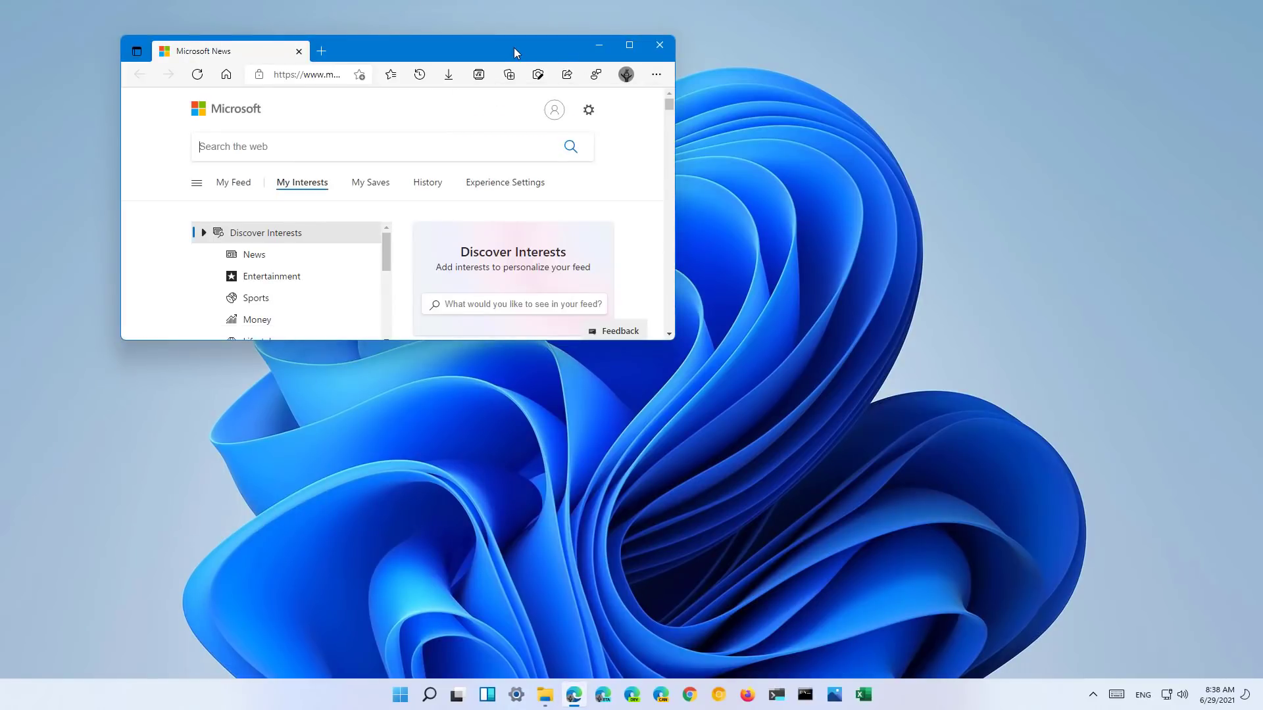
double_click(514, 47)
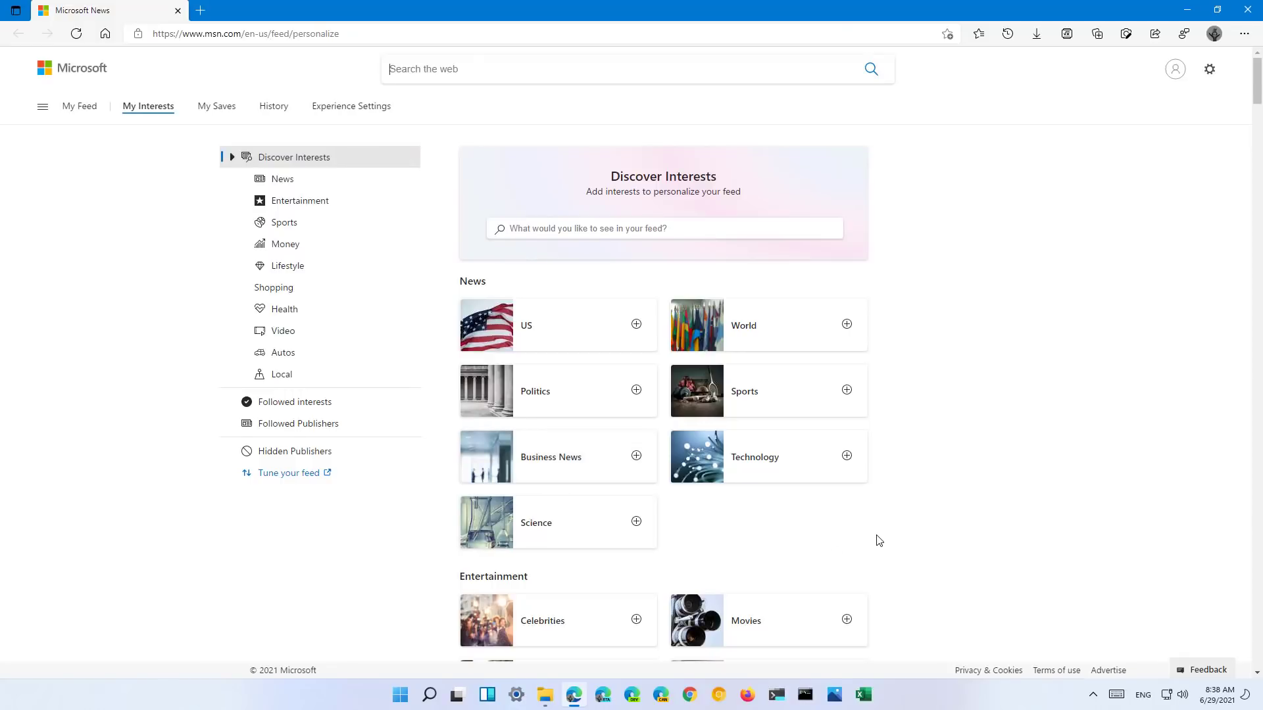
scroll(879, 541, down, 10)
scroll(878, 541, up, 6)
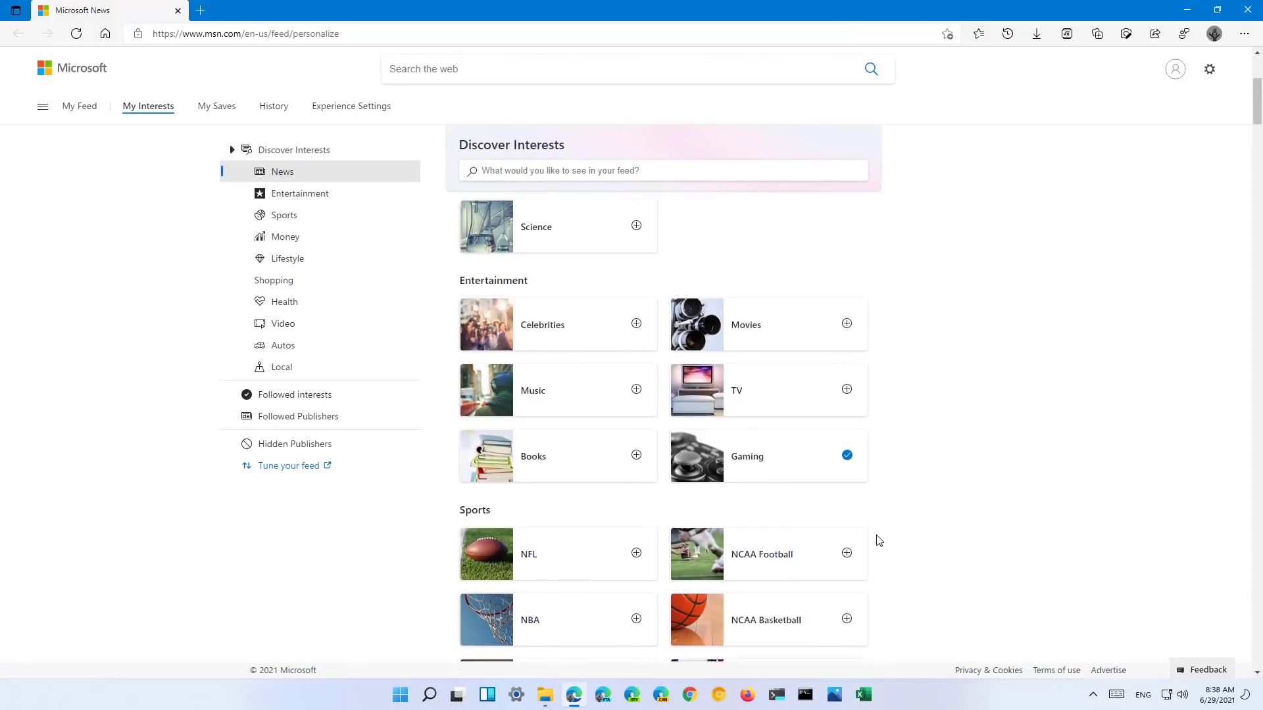
scroll(878, 540, up, 5)
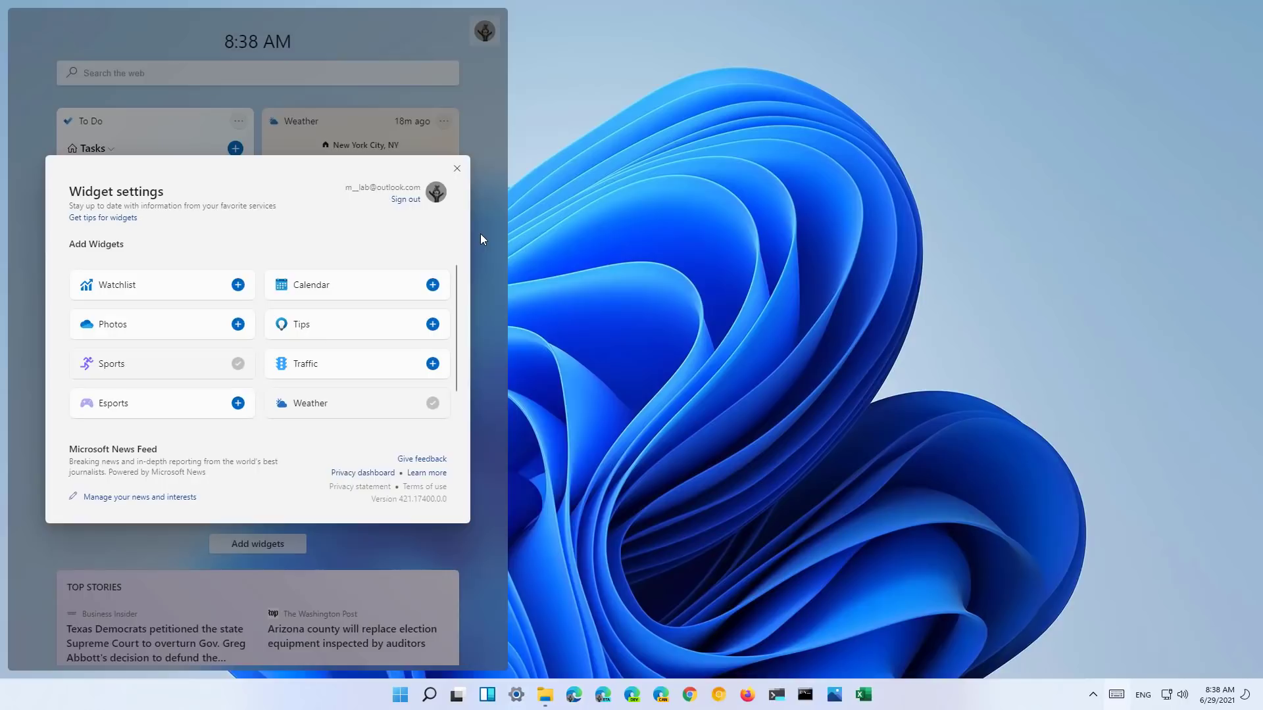
- Close Widget settings and scroll through the widgets feed, including the new NHL scores widget
click(457, 168)
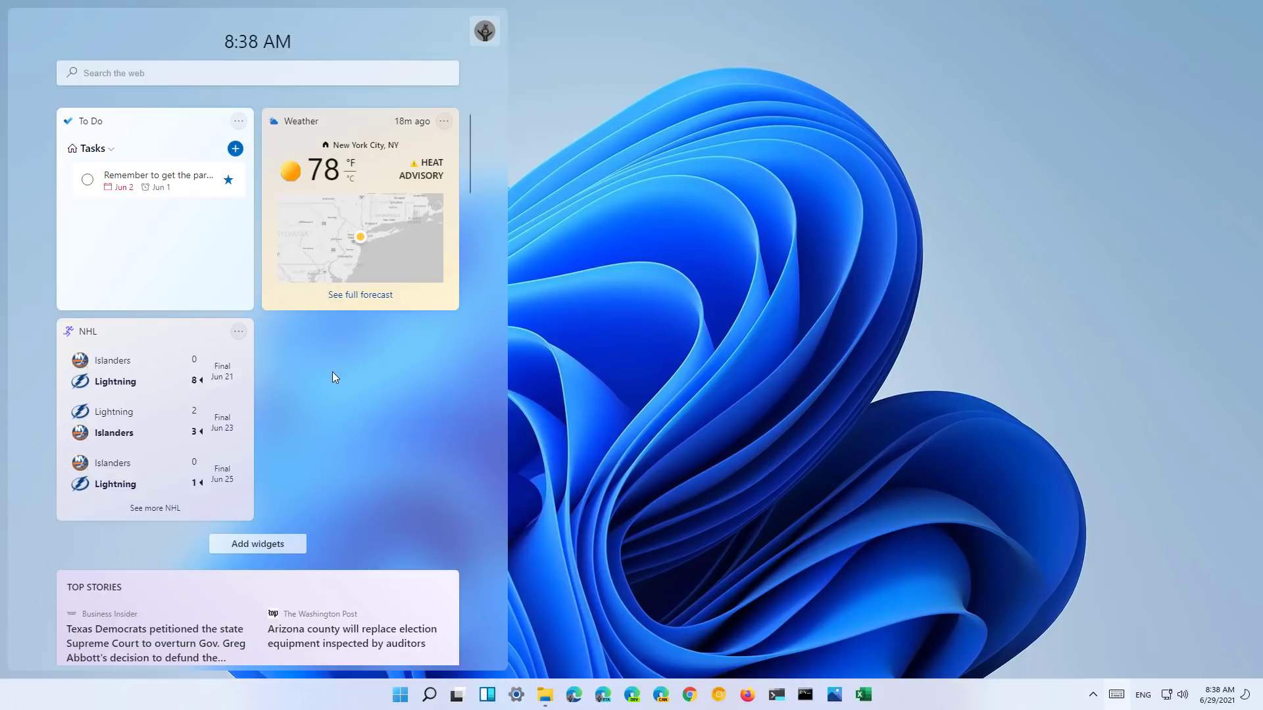
scroll(335, 373, down, 15)
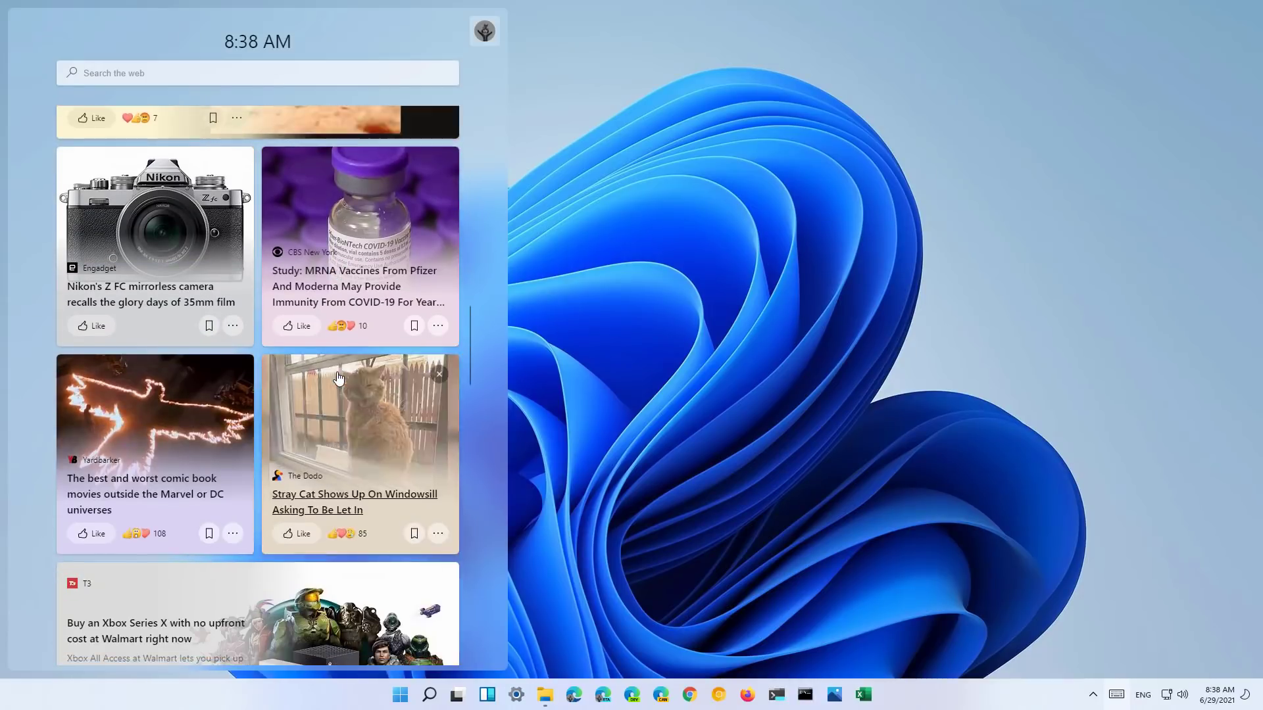
scroll(338, 378, down, 5)
scroll(338, 377, up, 7)
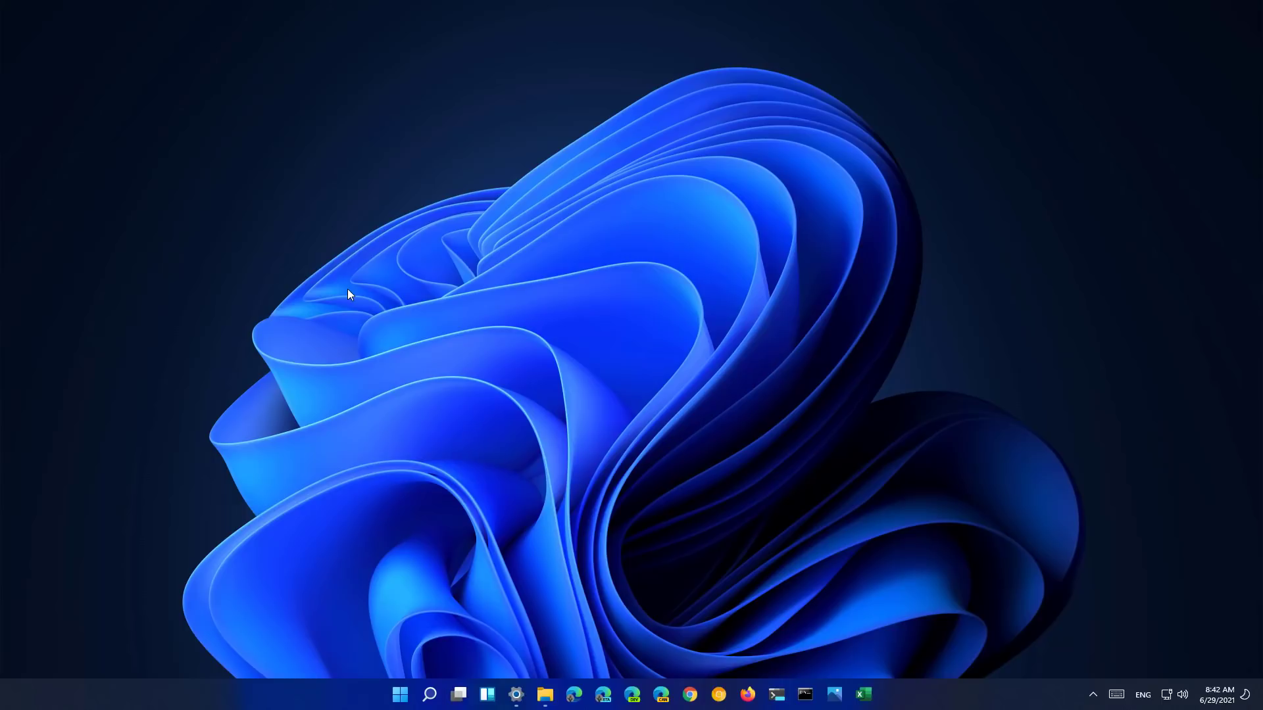
- Launch File Explorer on Quick access and view the New menu for creating items
click(546, 696)
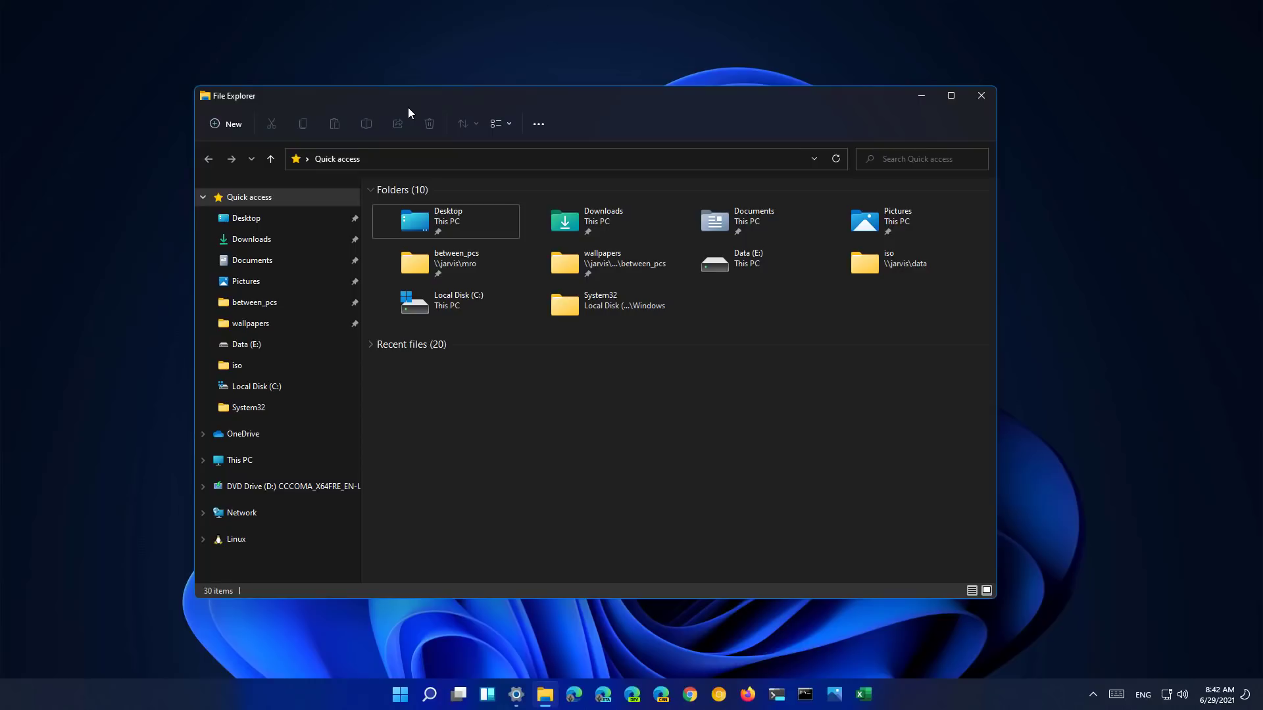
click(227, 123)
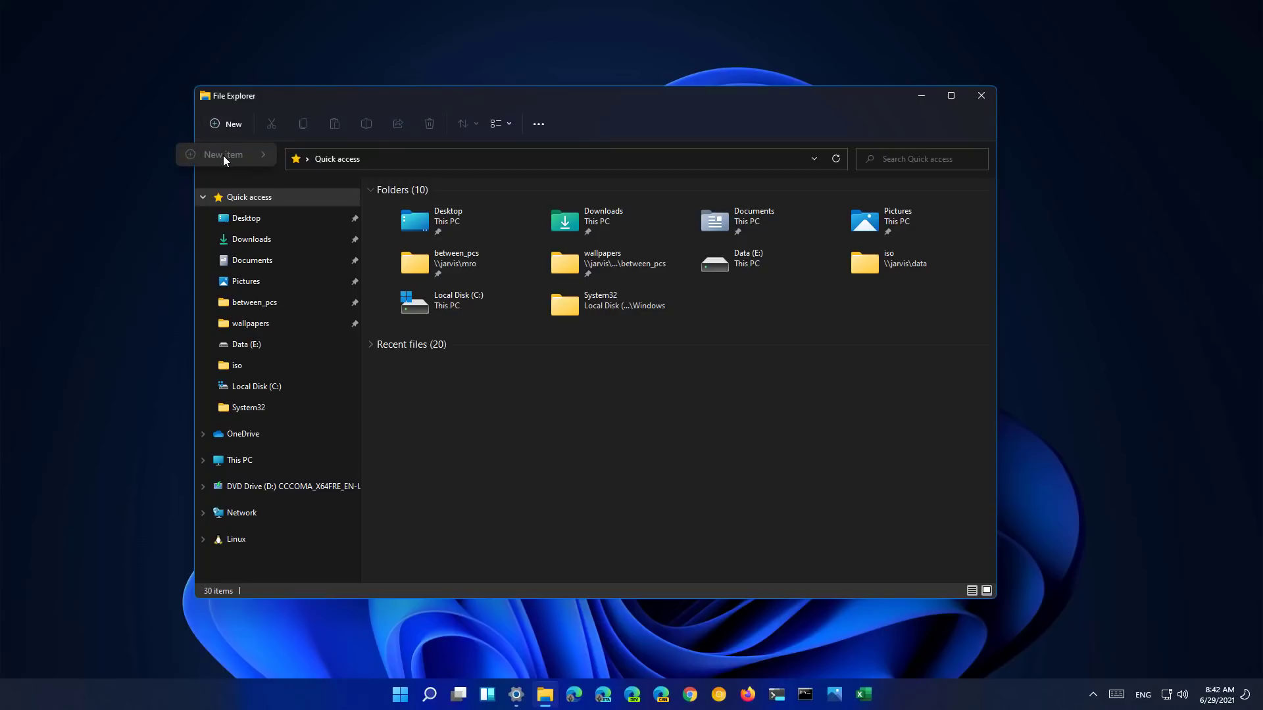
- Go through Downloads to Documents, view the New item options, and select the PowerShell folder
click(288, 242)
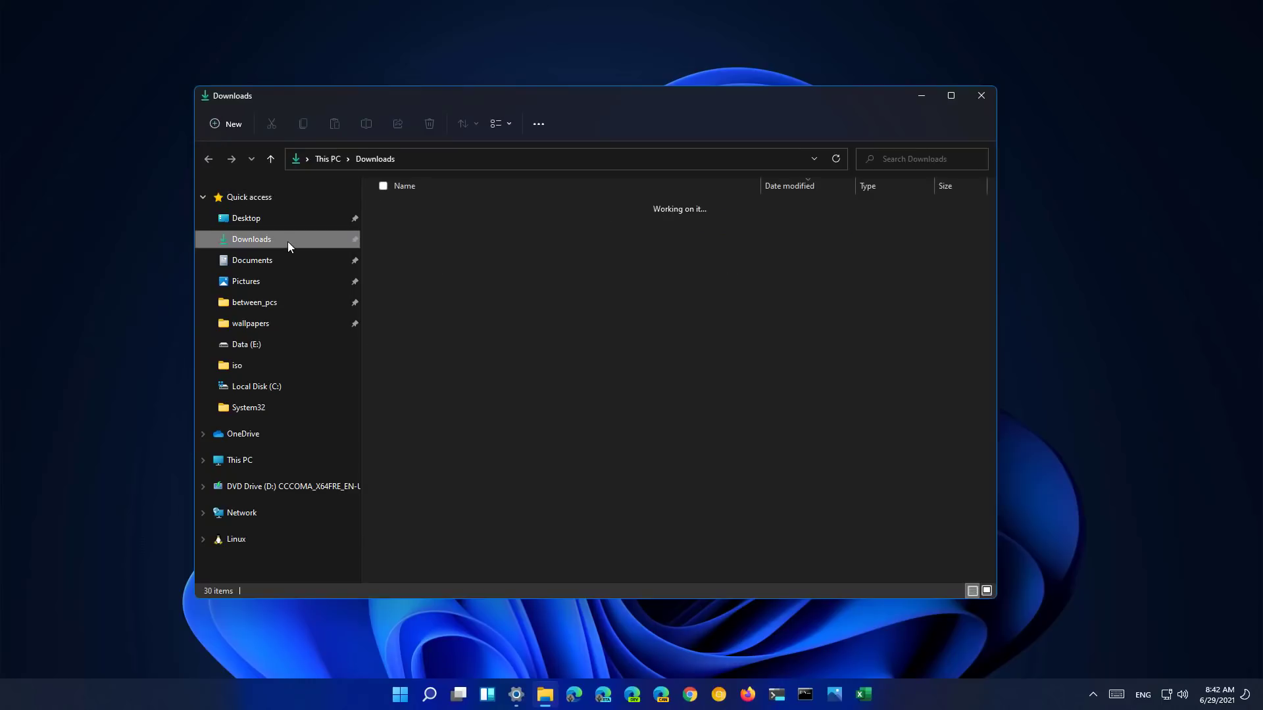
click(289, 260)
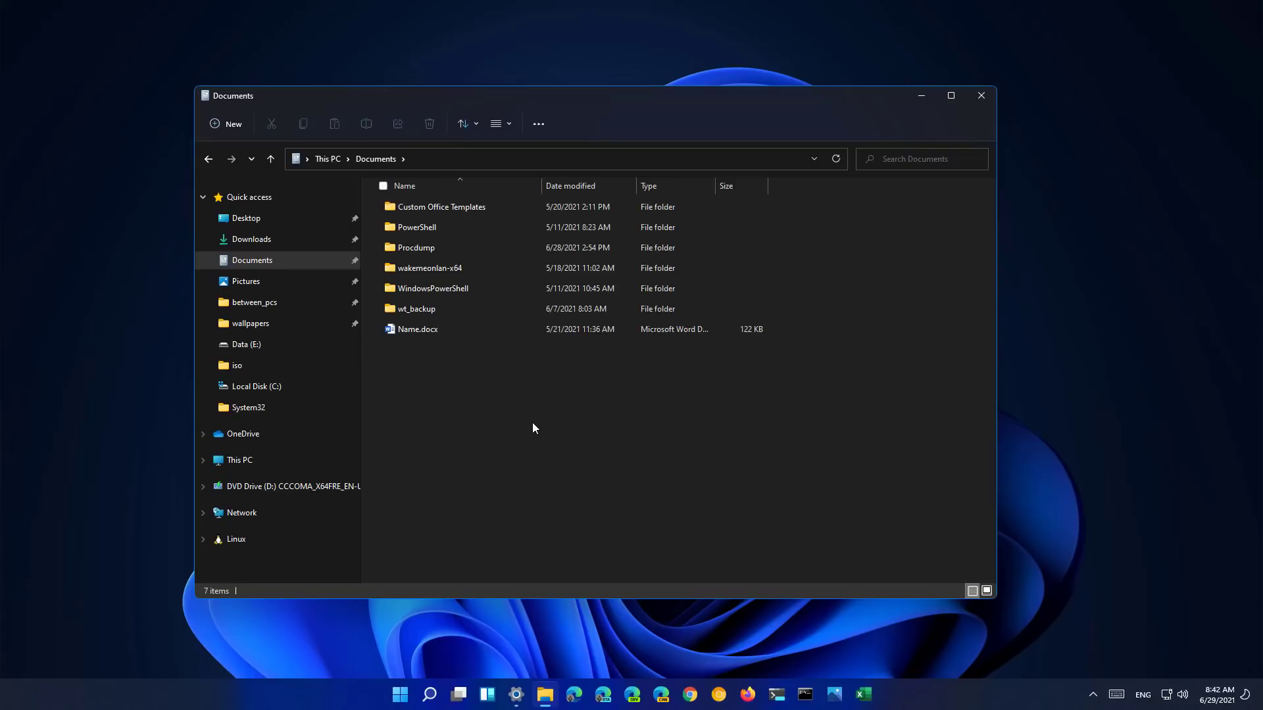
click(231, 125)
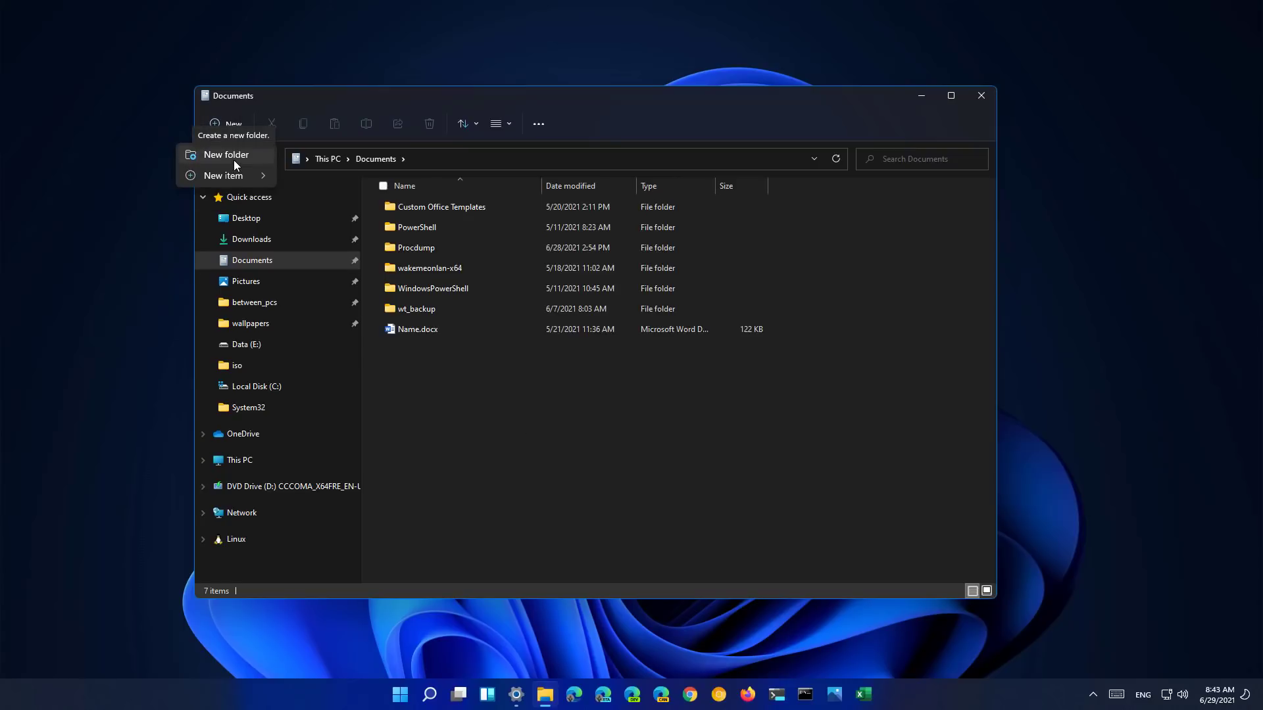
mouse_move(237, 178)
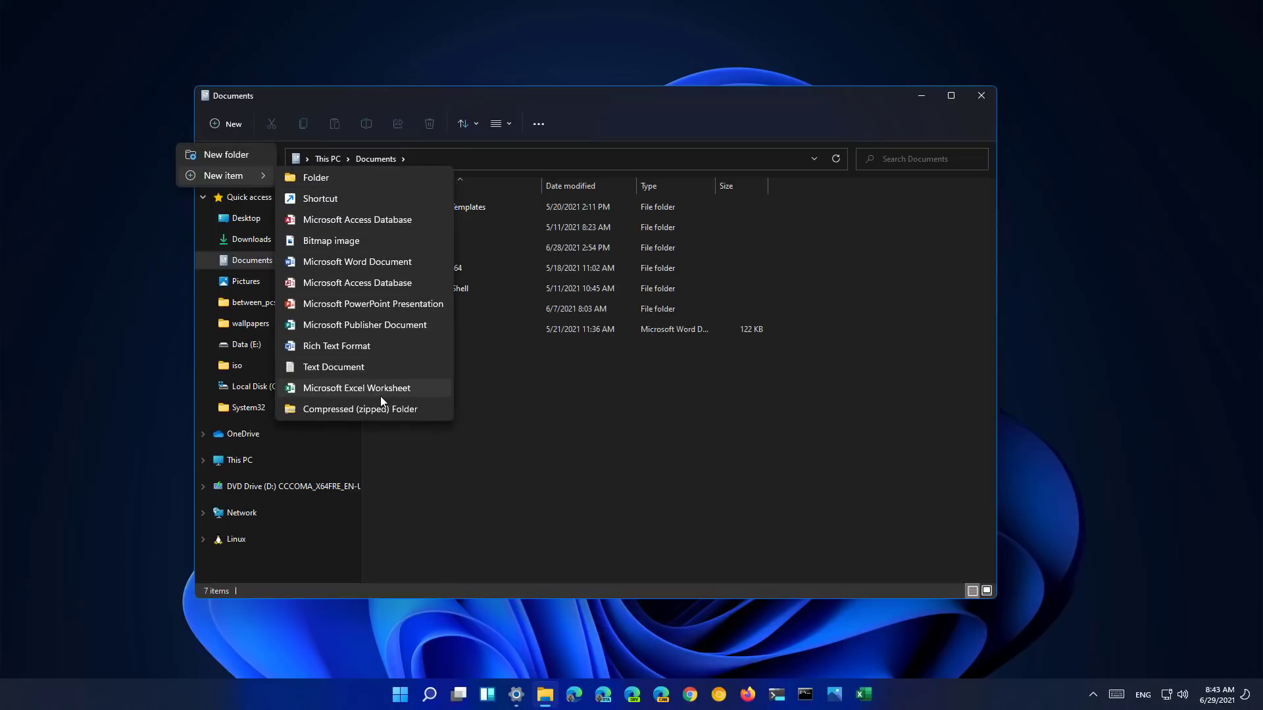
click(424, 230)
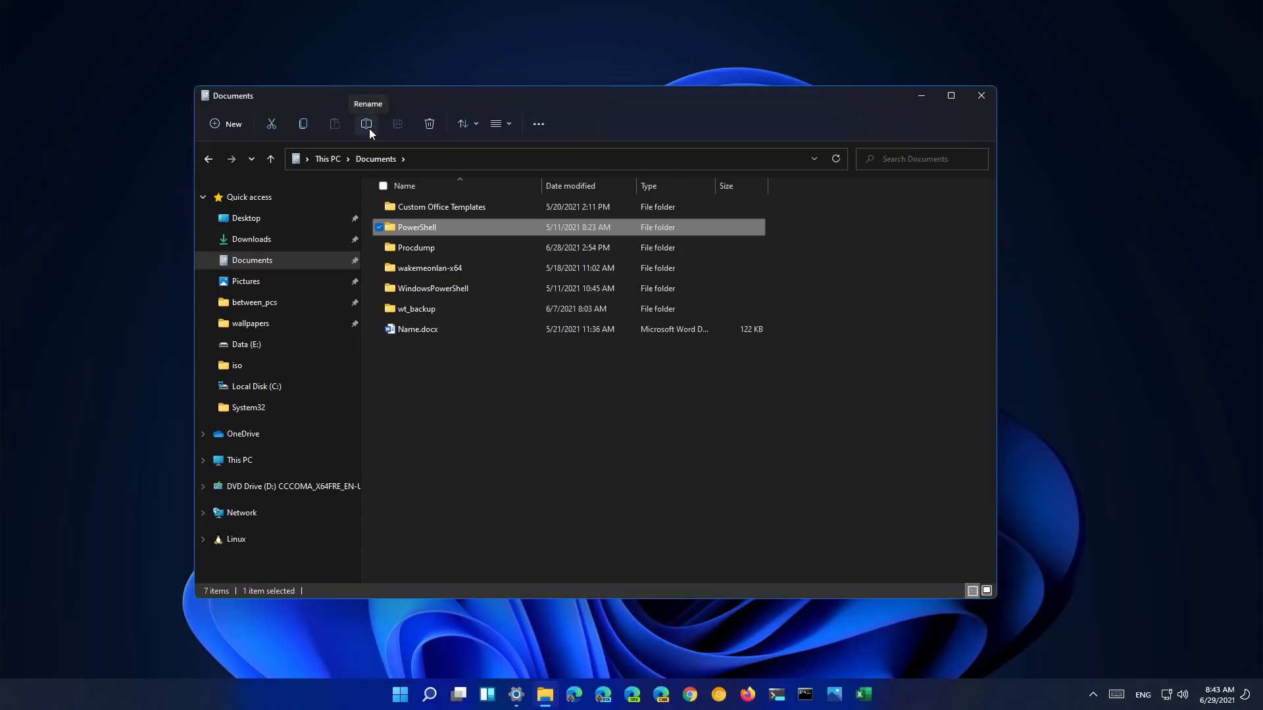
- Switch the file layout to Extra large icons, then to Large icons
click(511, 125)
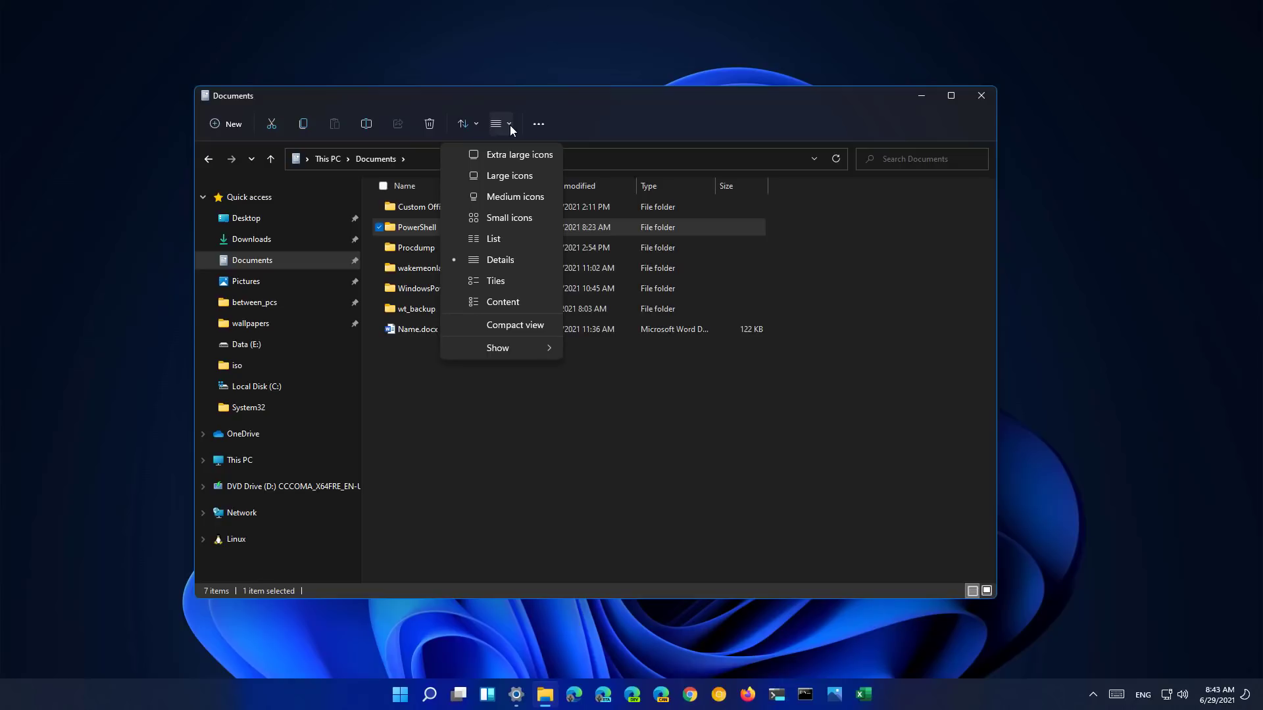
click(522, 159)
click(504, 124)
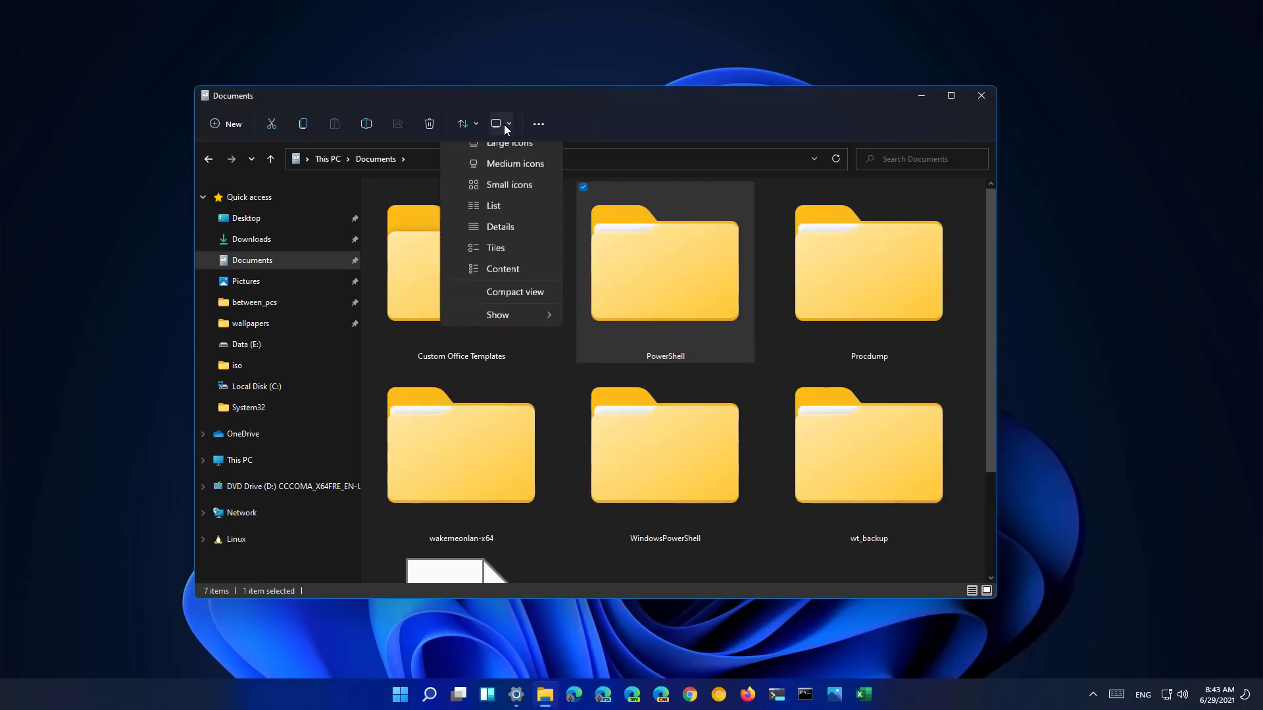
click(506, 177)
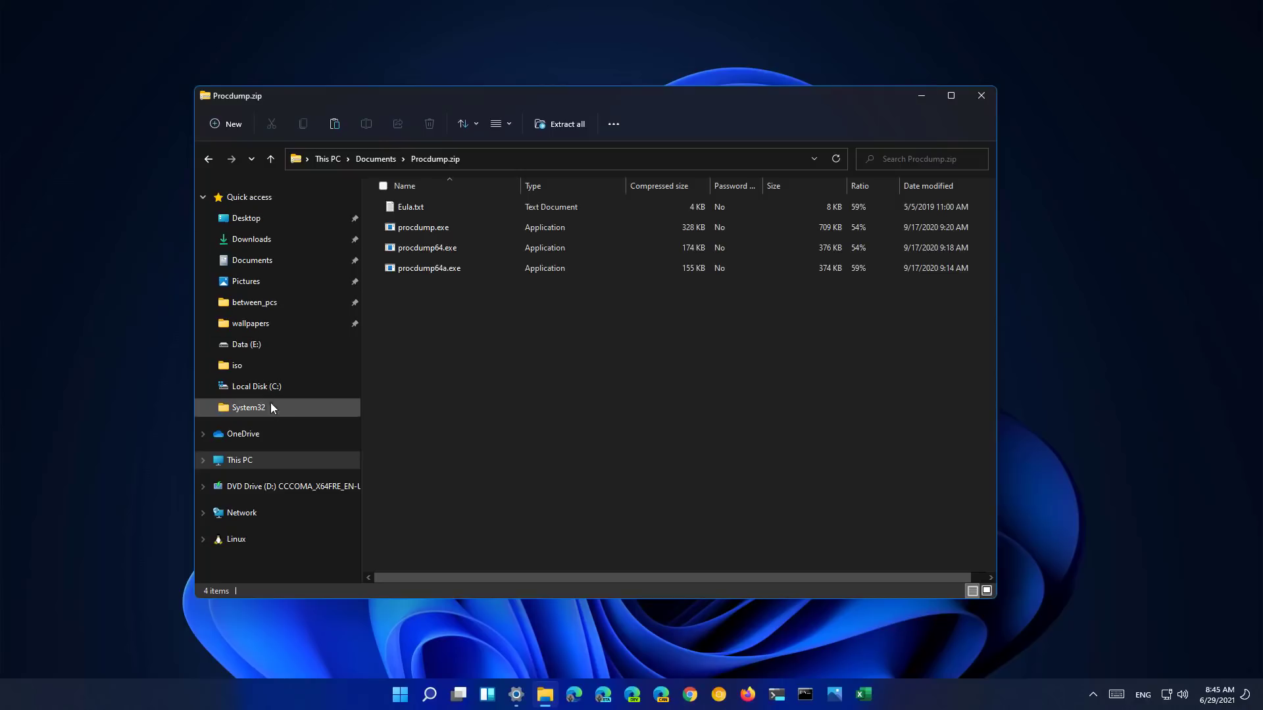
- Go to This PC and show the '...' See more commands list
click(267, 460)
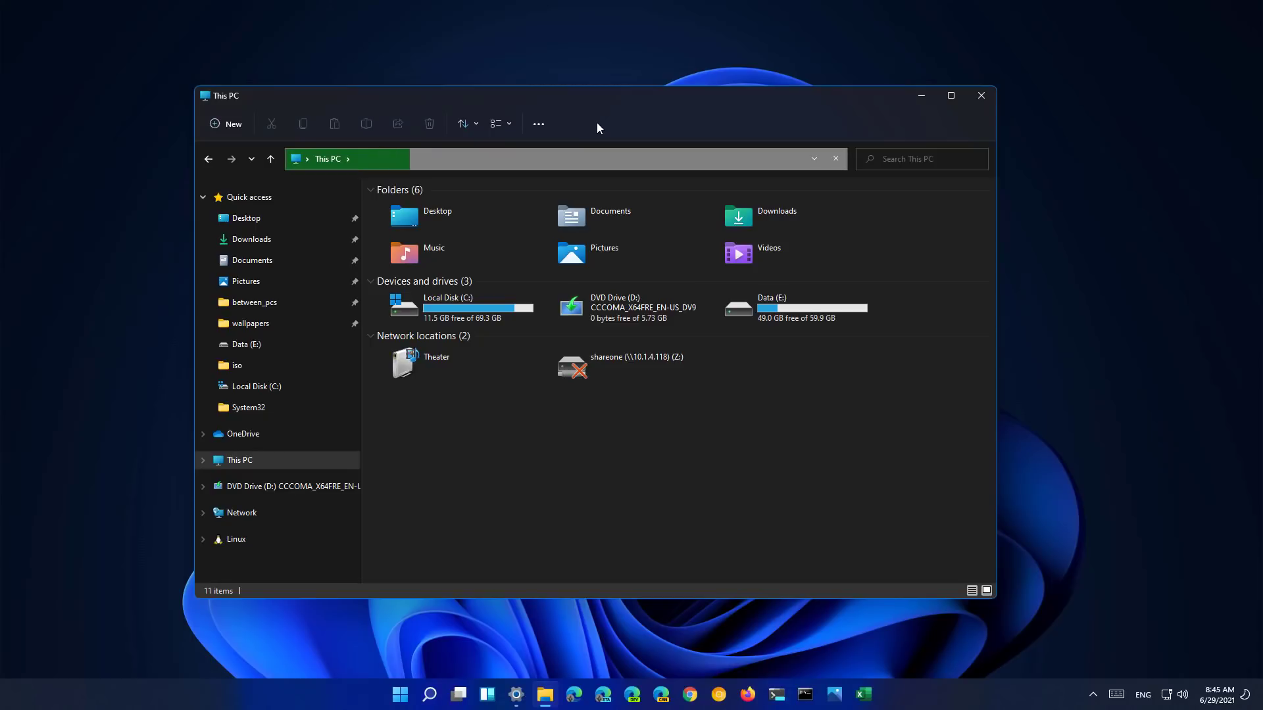
click(537, 124)
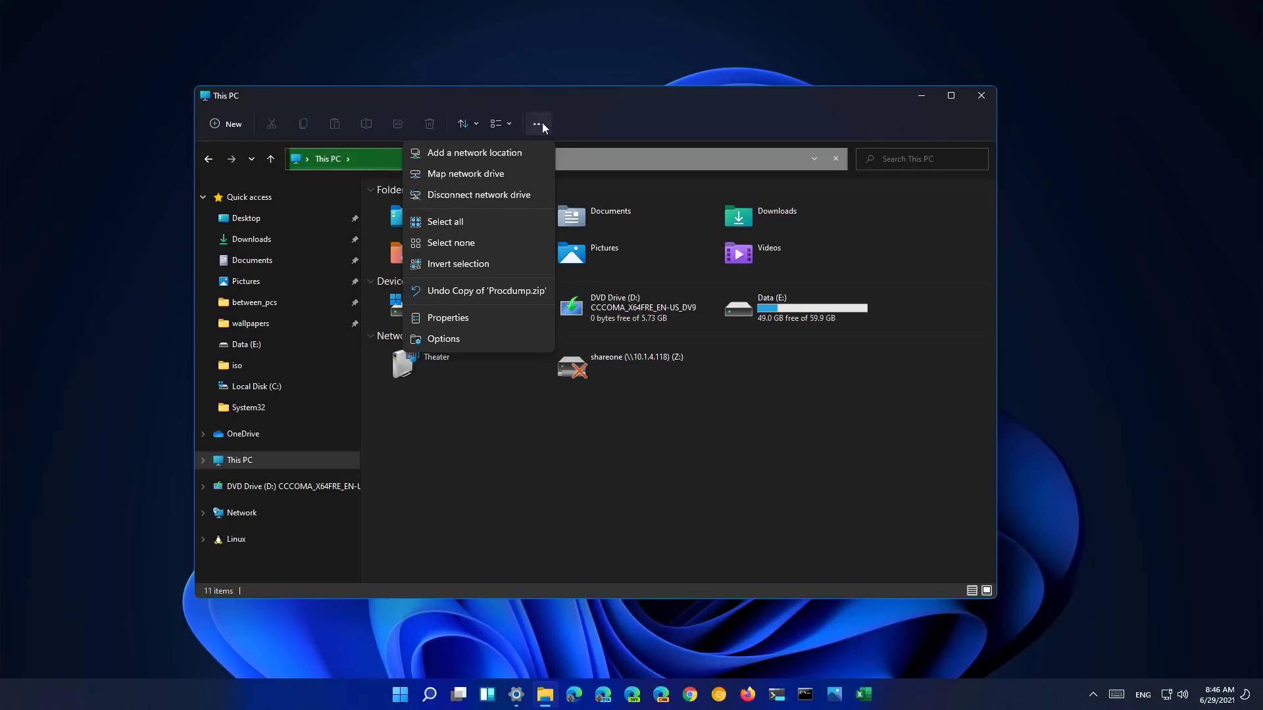
- Open and cancel Map network drive, then view the Folder Options View tab and close it
click(476, 175)
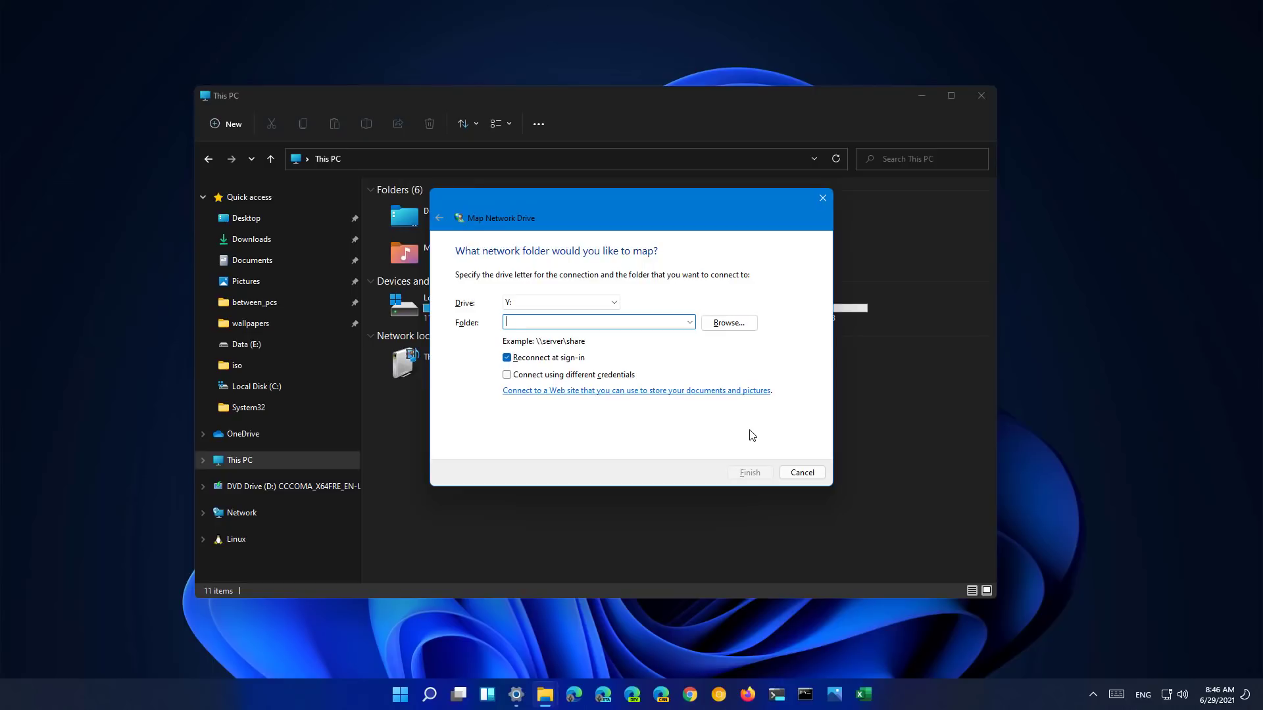
click(802, 472)
click(538, 125)
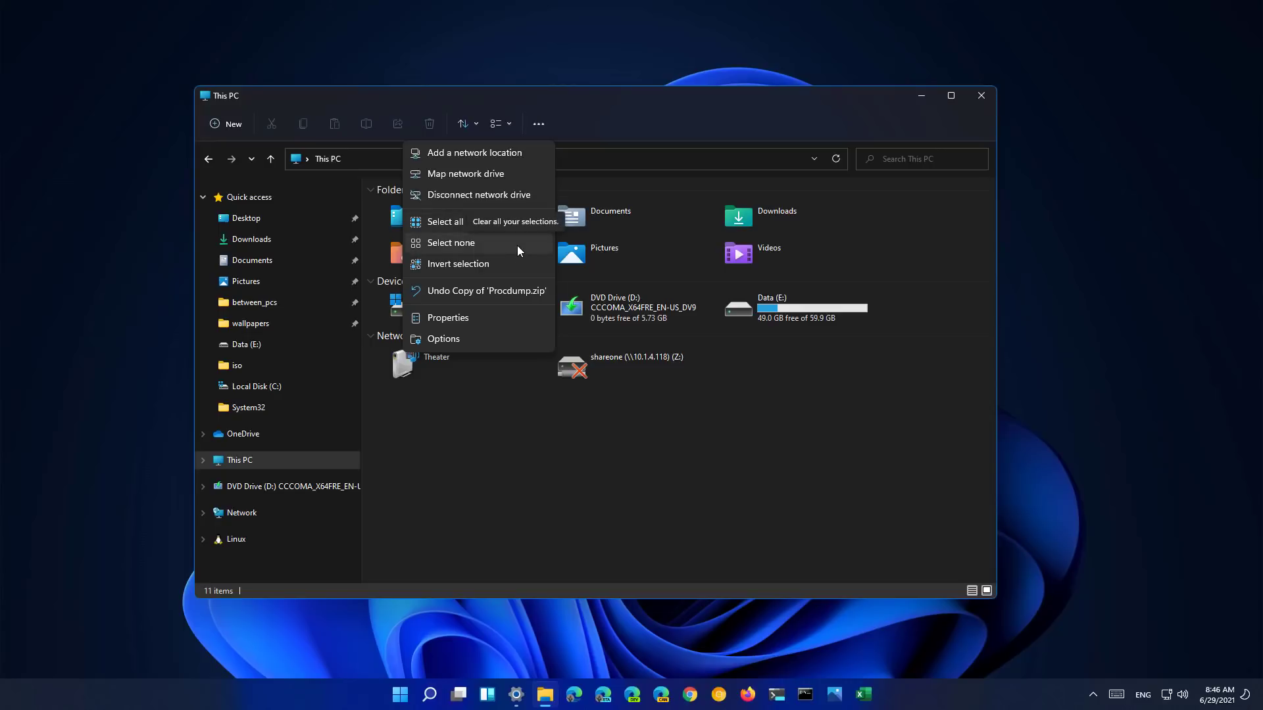
click(477, 344)
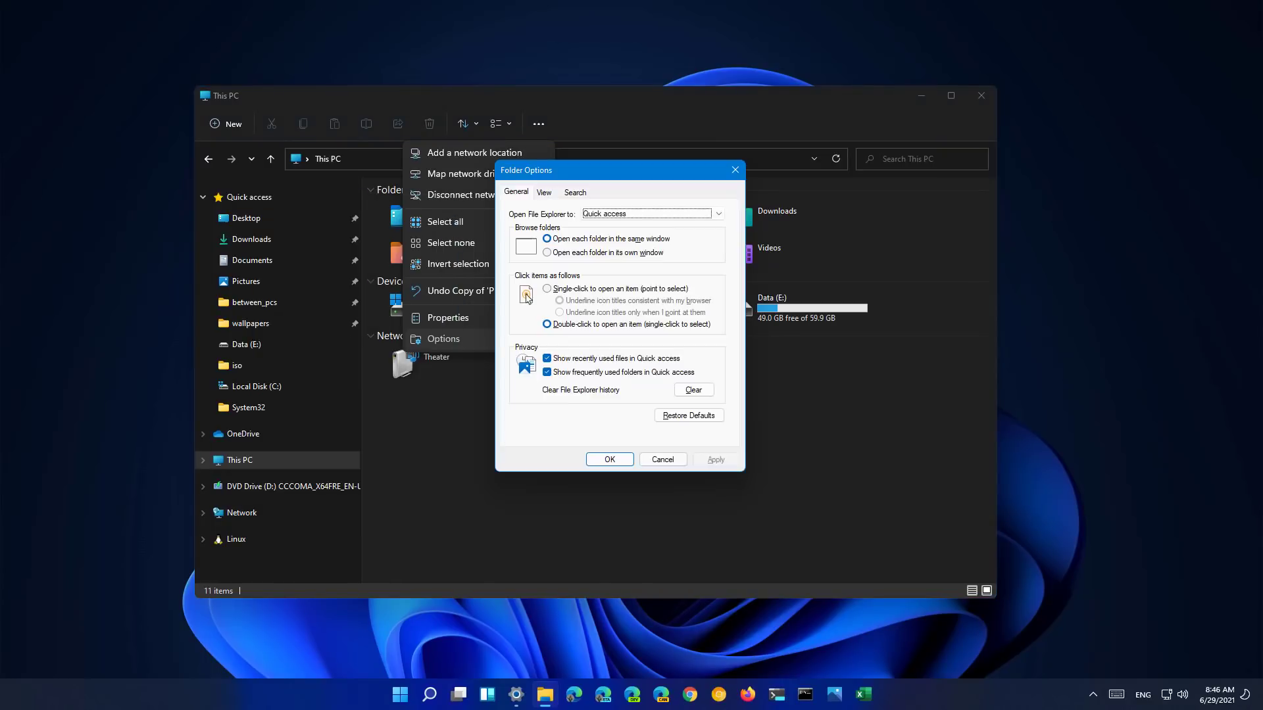
click(544, 192)
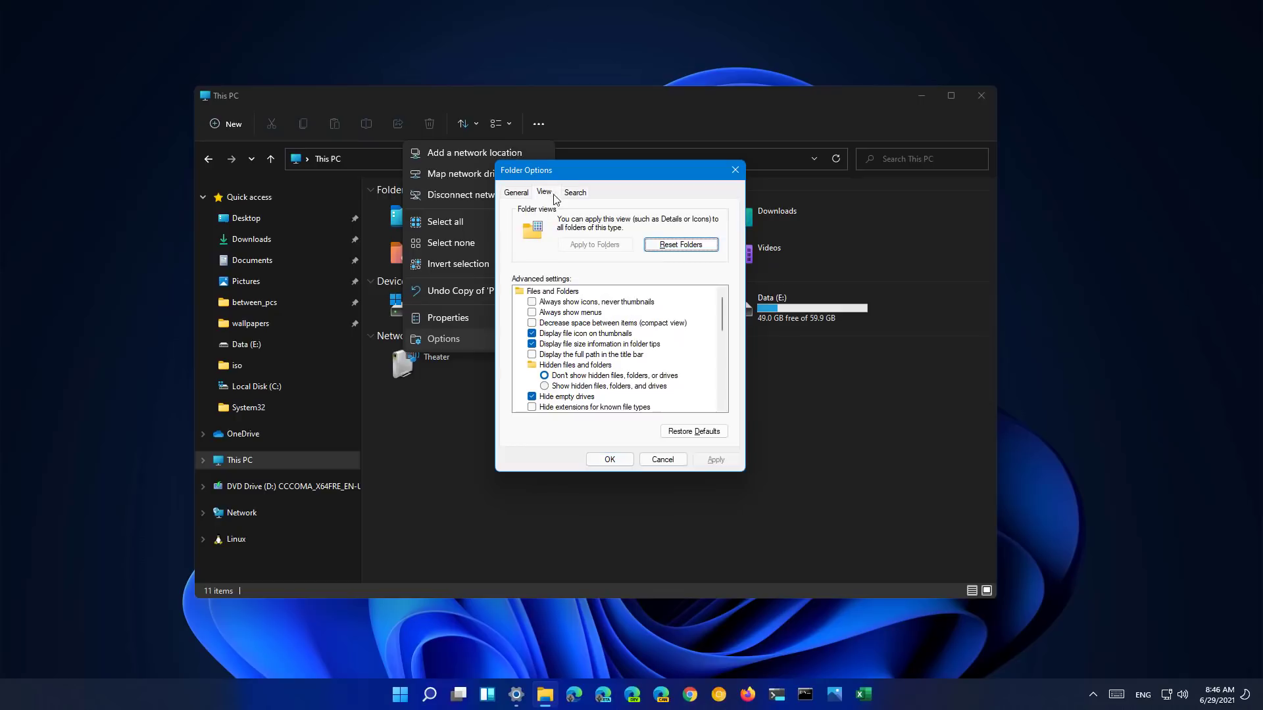
key(Escape)
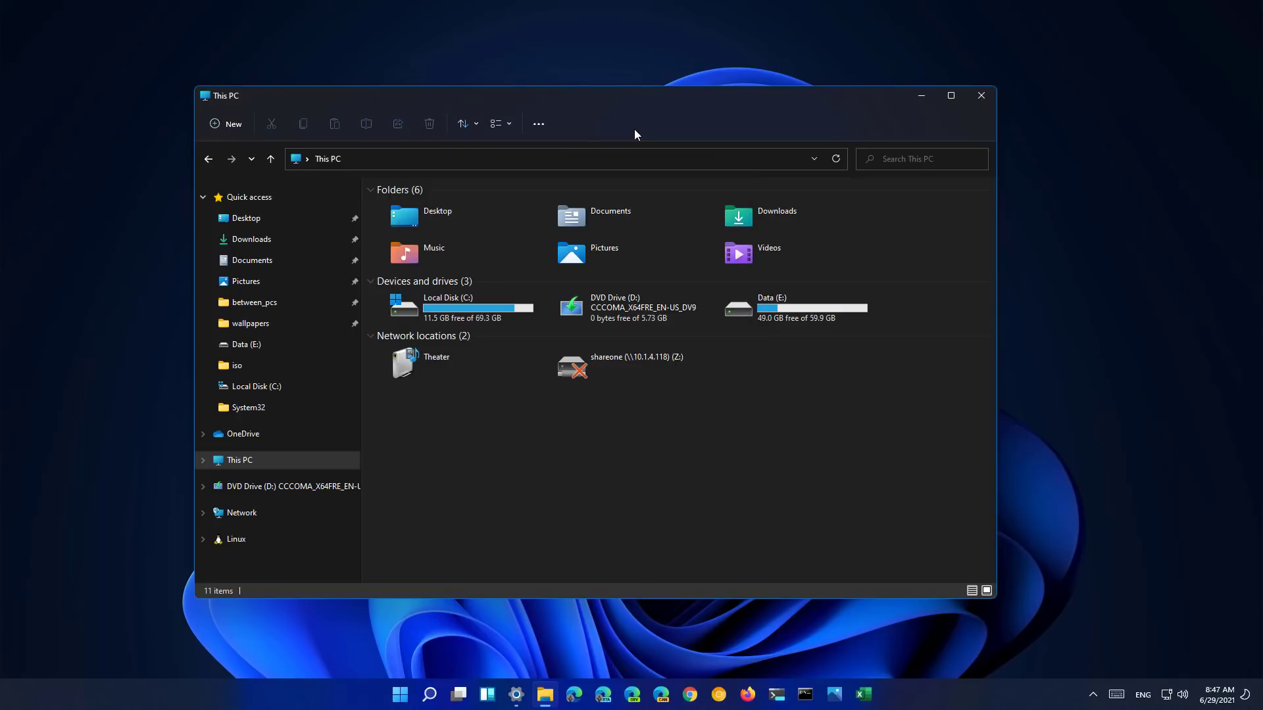
- In Documents, compare the PowerShell folder's compact and classic context menus, then minimize the window
double_click(633, 214)
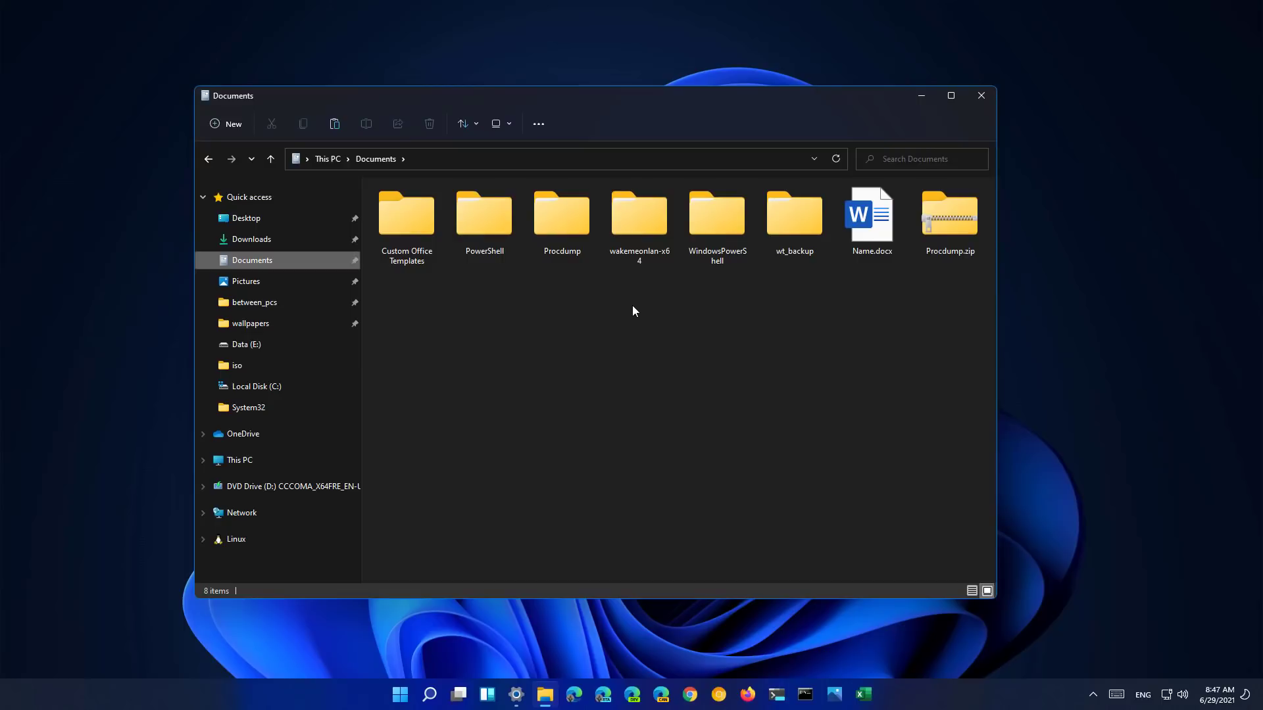
right_click(481, 211)
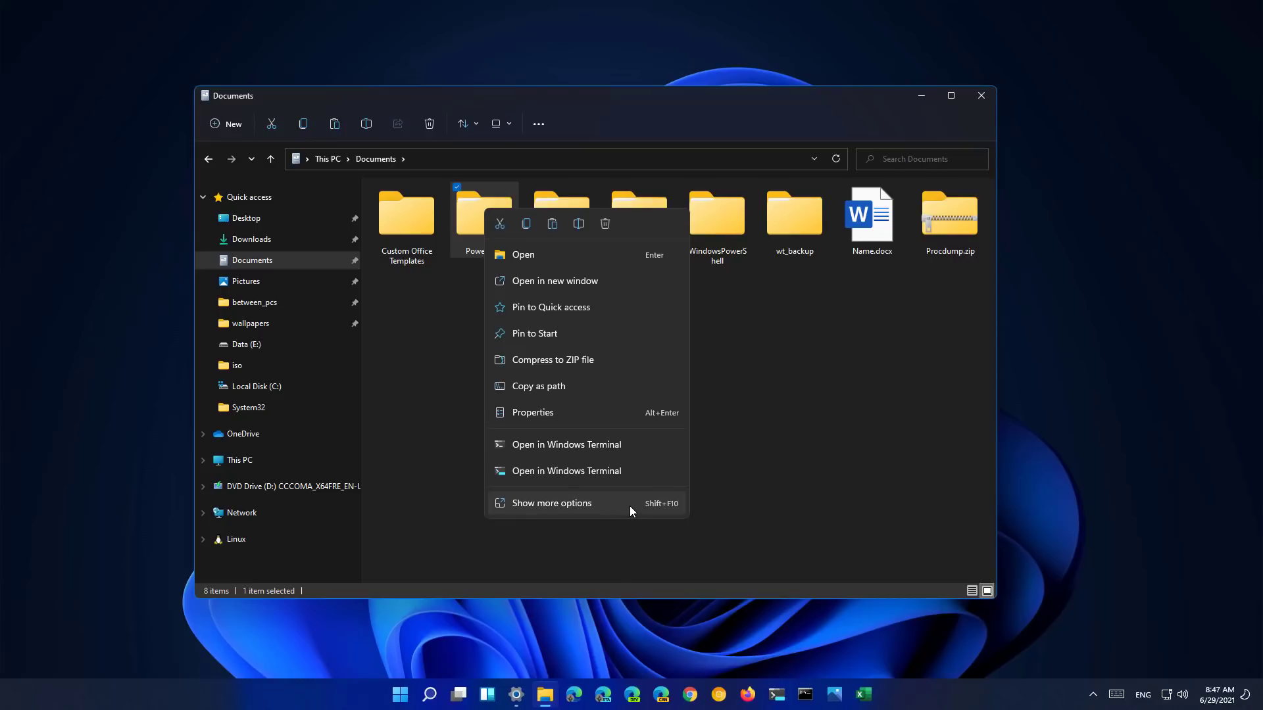
click(547, 504)
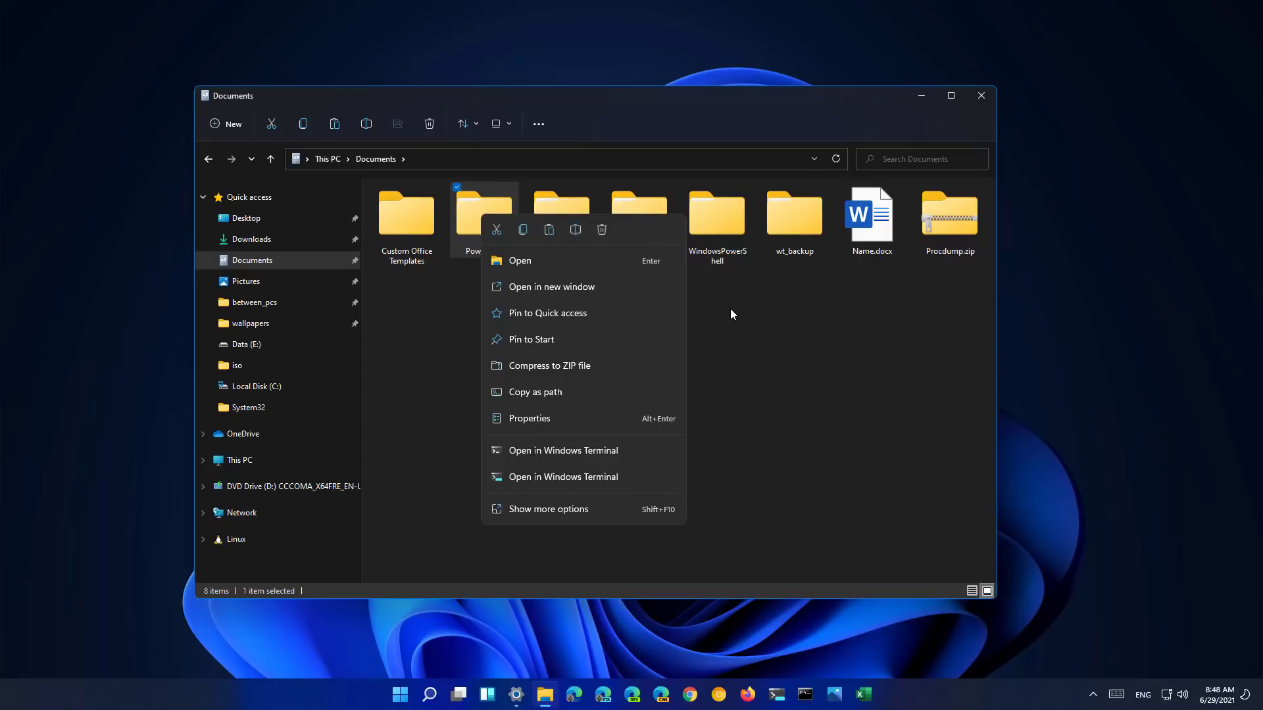
click(922, 100)
- Compare the Windows 11 desktop right-click menu with the classic full context menu
right_click(439, 208)
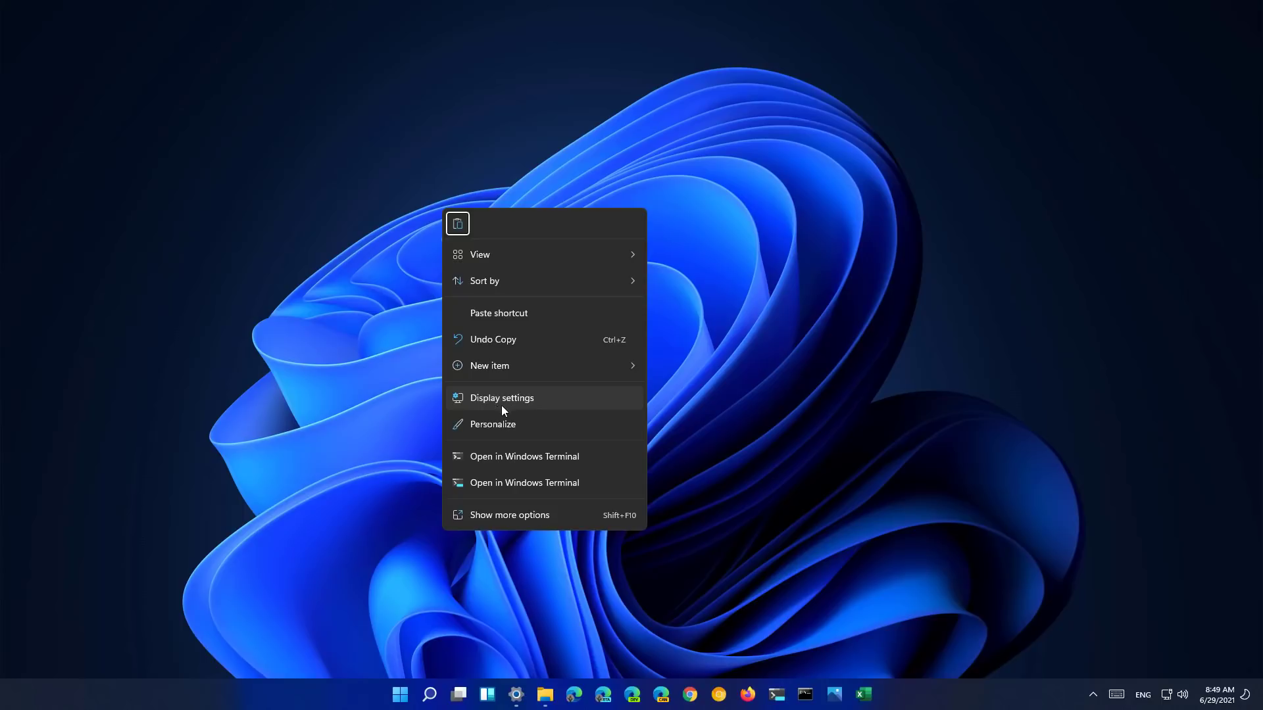
click(507, 514)
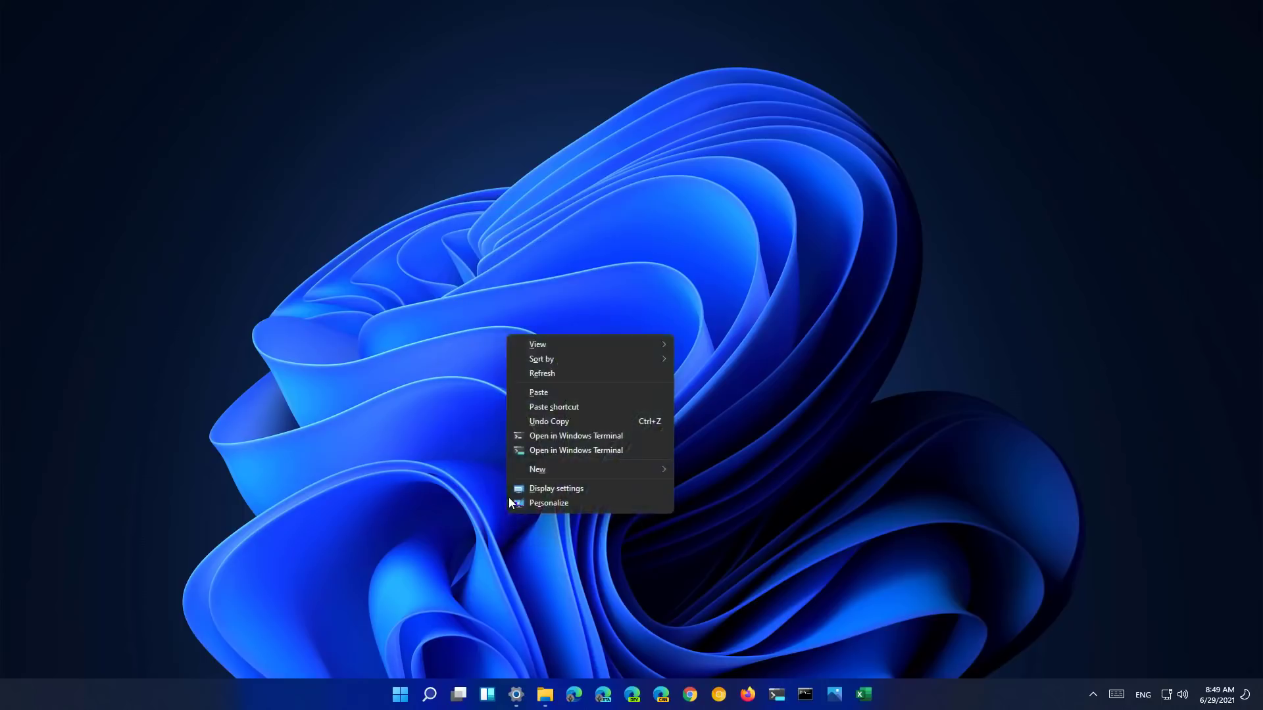
right_click(463, 255)
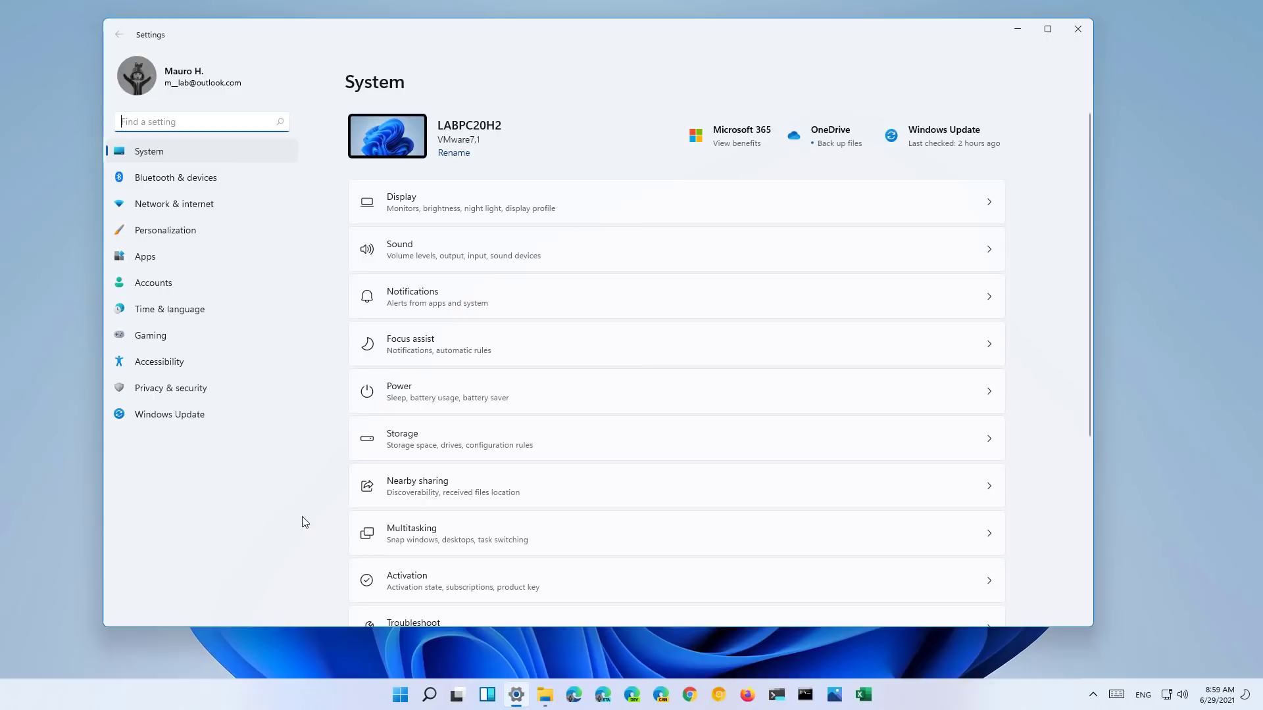
click(633, 216)
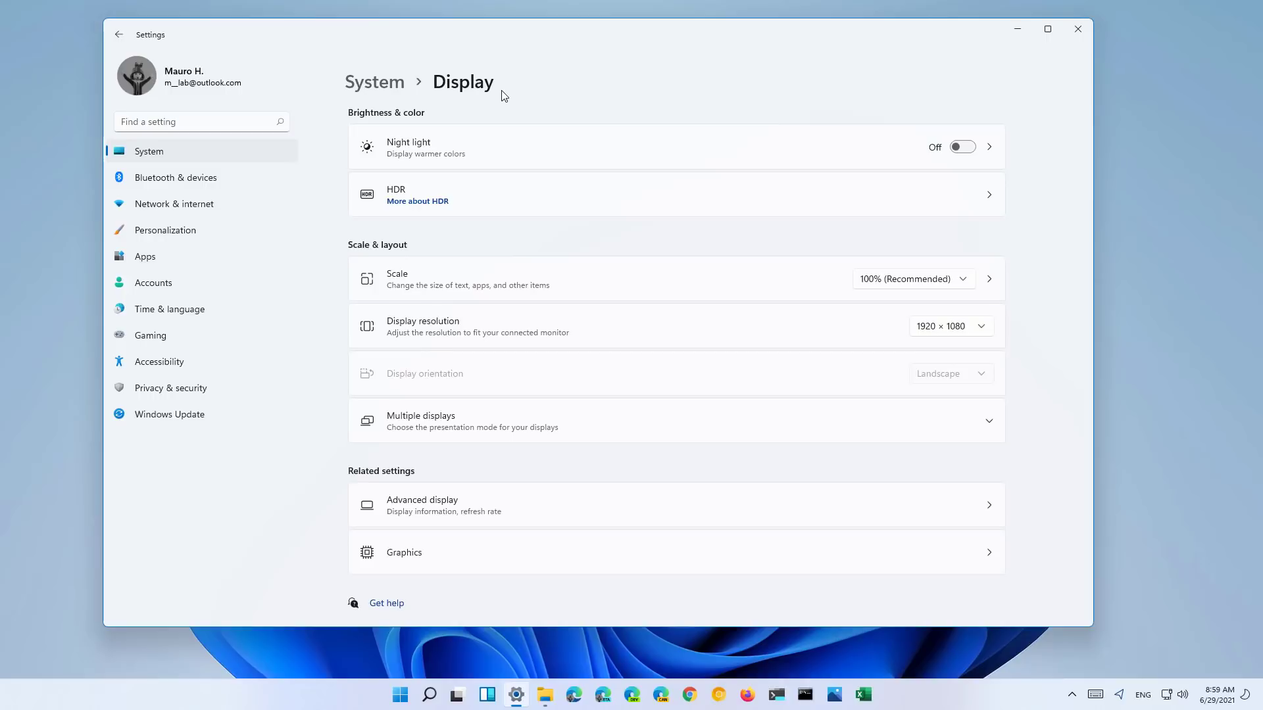
click(539, 157)
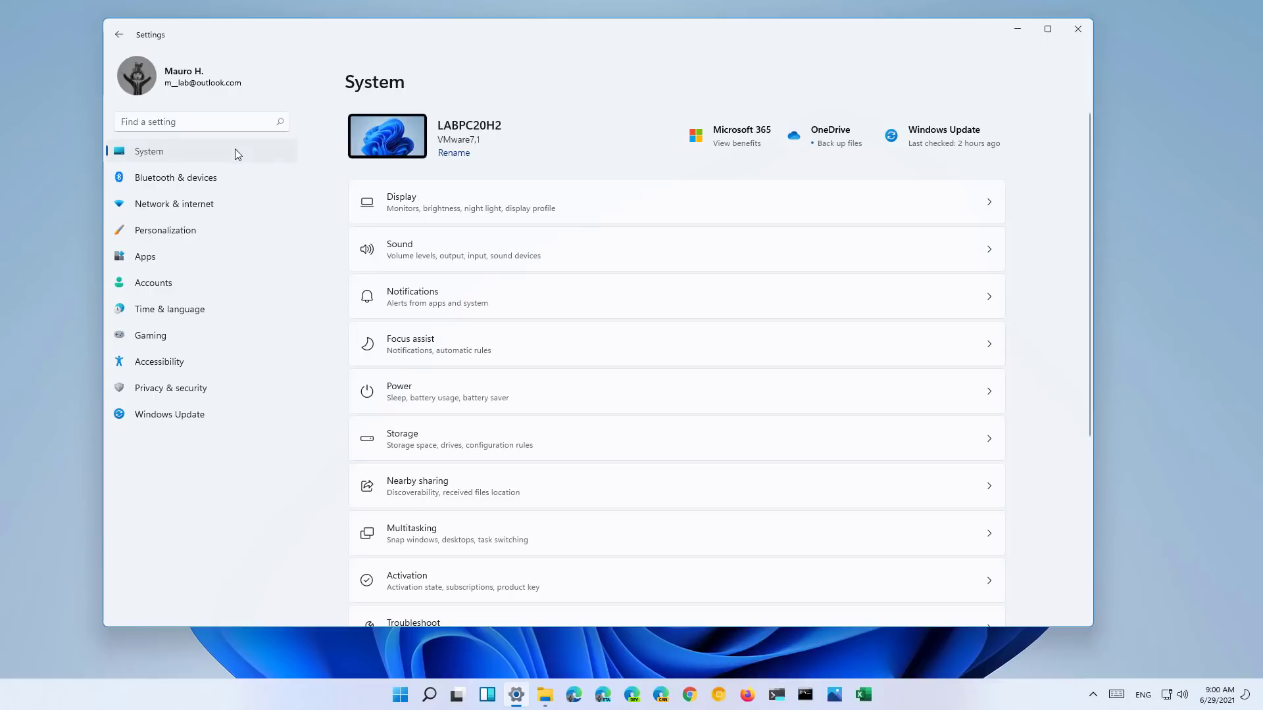
- Open Storage and view usage across all categories on Local Disk (C:)
click(551, 442)
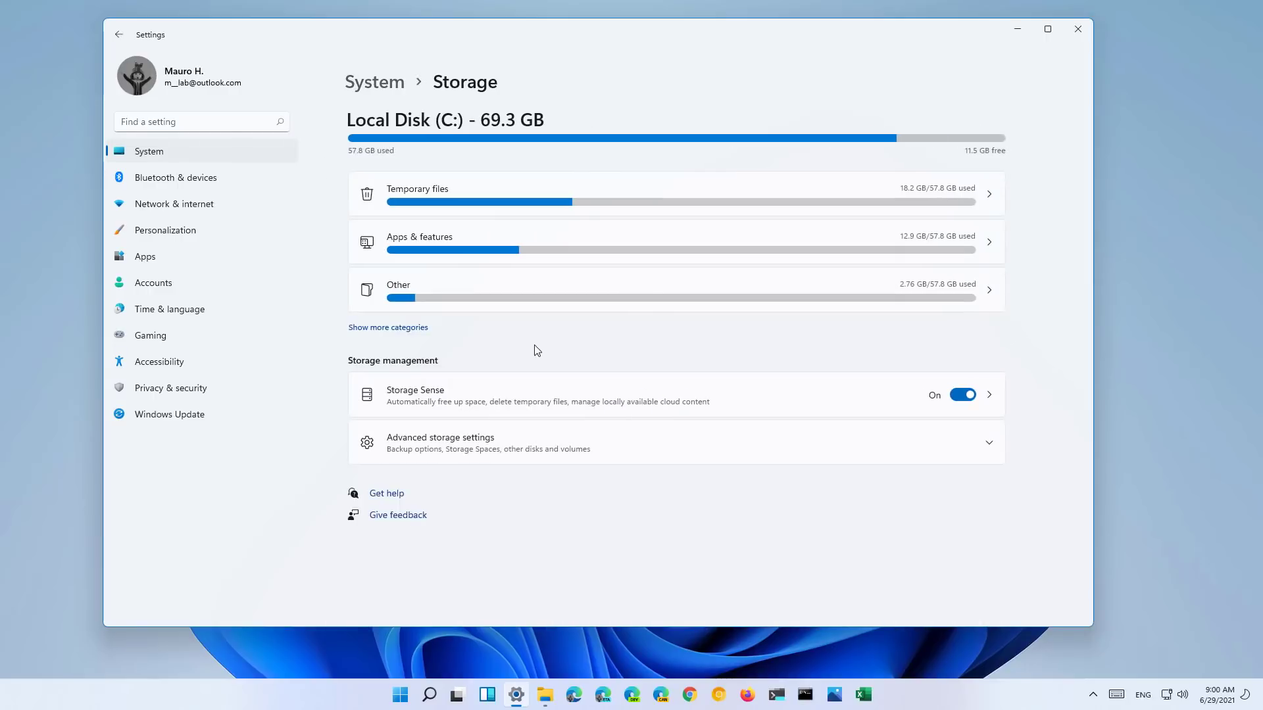
click(418, 328)
scroll(709, 325, down, 5)
scroll(710, 325, up, 5)
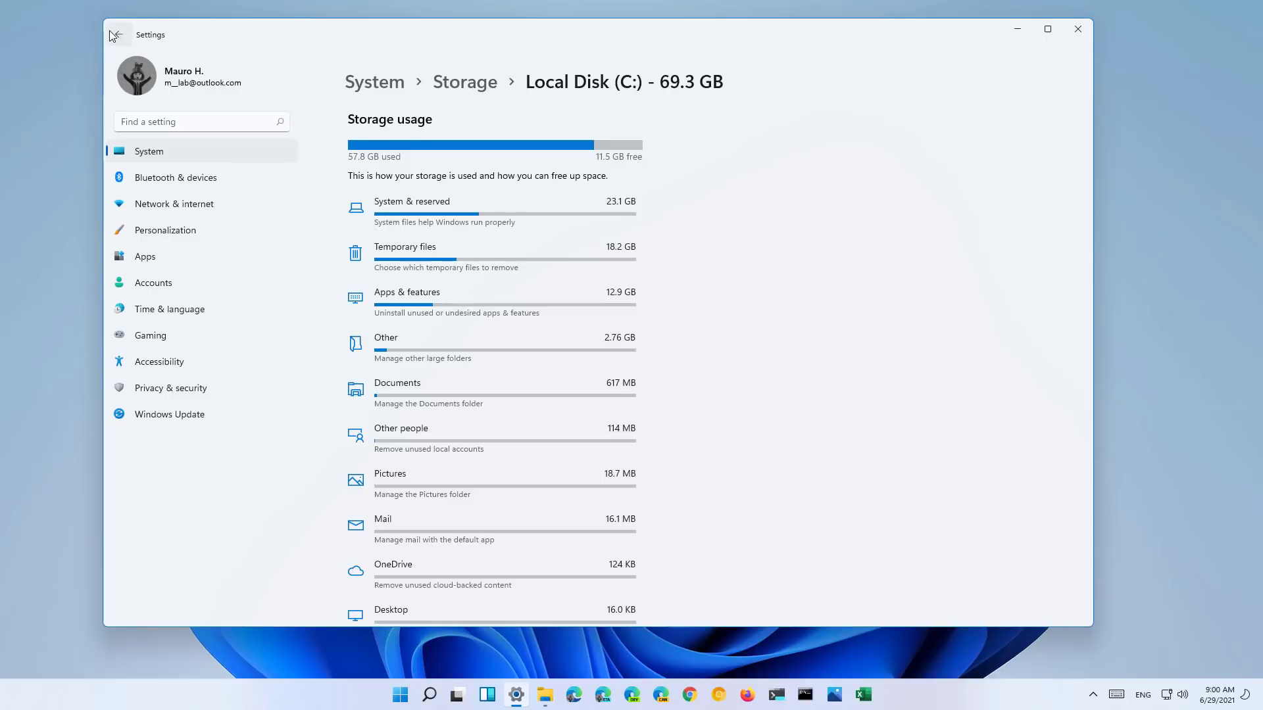
click(475, 85)
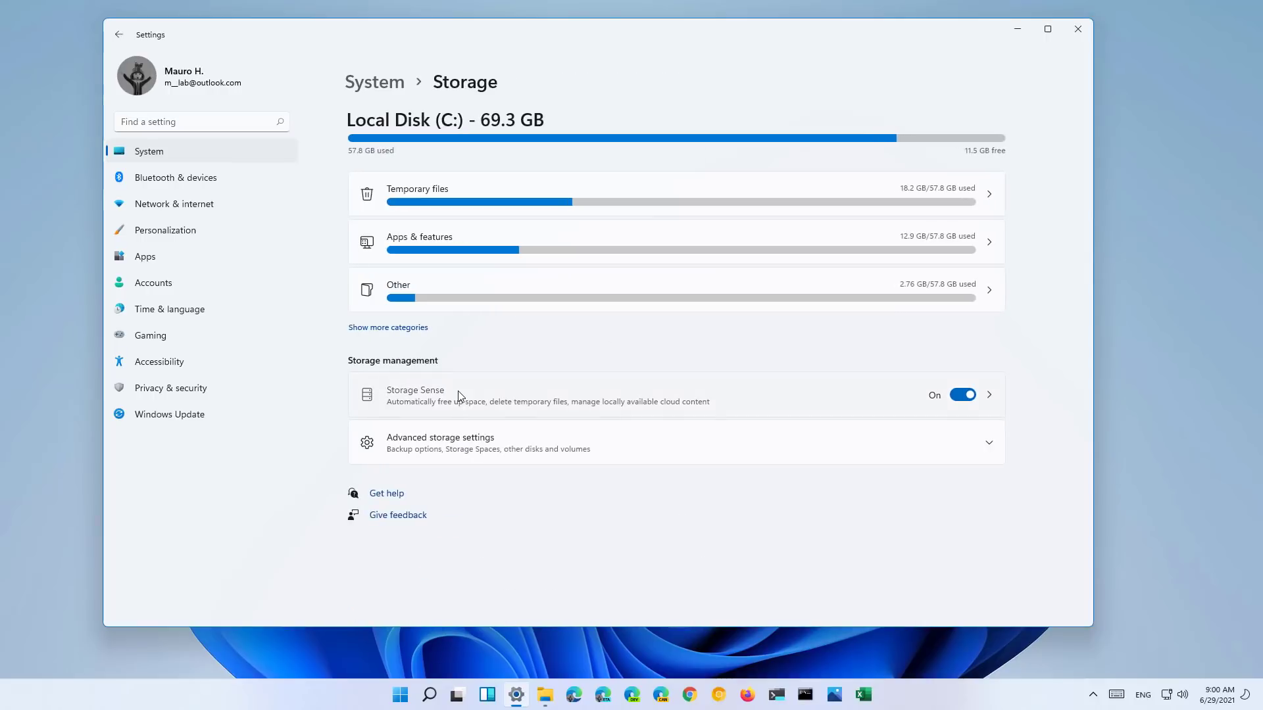
- Look through the Storage Sense settings
click(457, 390)
scroll(493, 252, down, 3)
scroll(492, 251, up, 3)
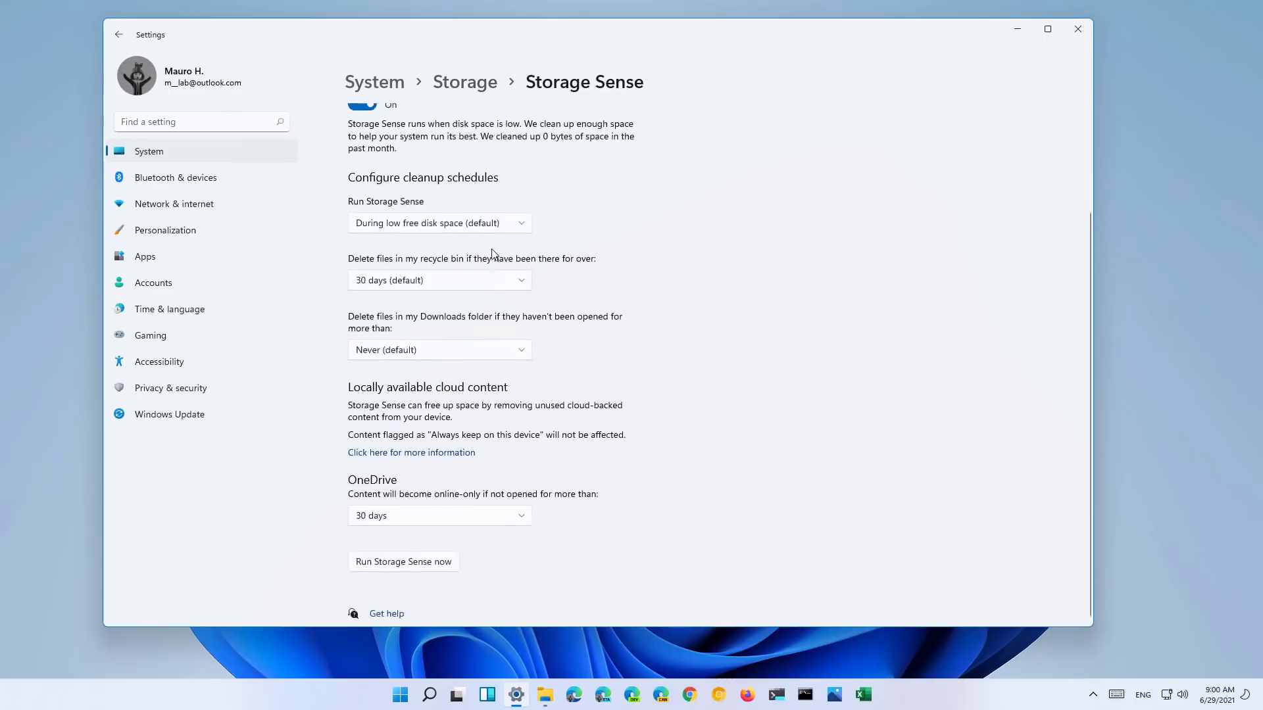
click(469, 82)
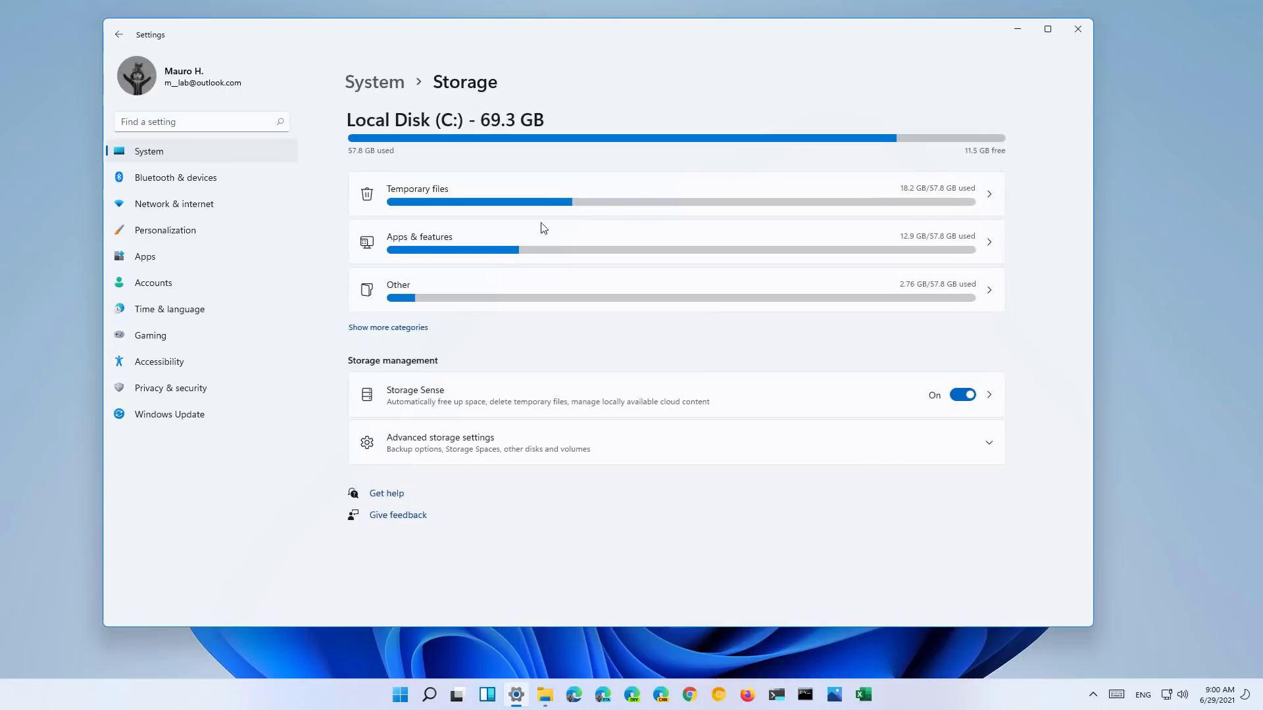
- Expand the advanced storage settings and view the Storage Spaces page
click(458, 446)
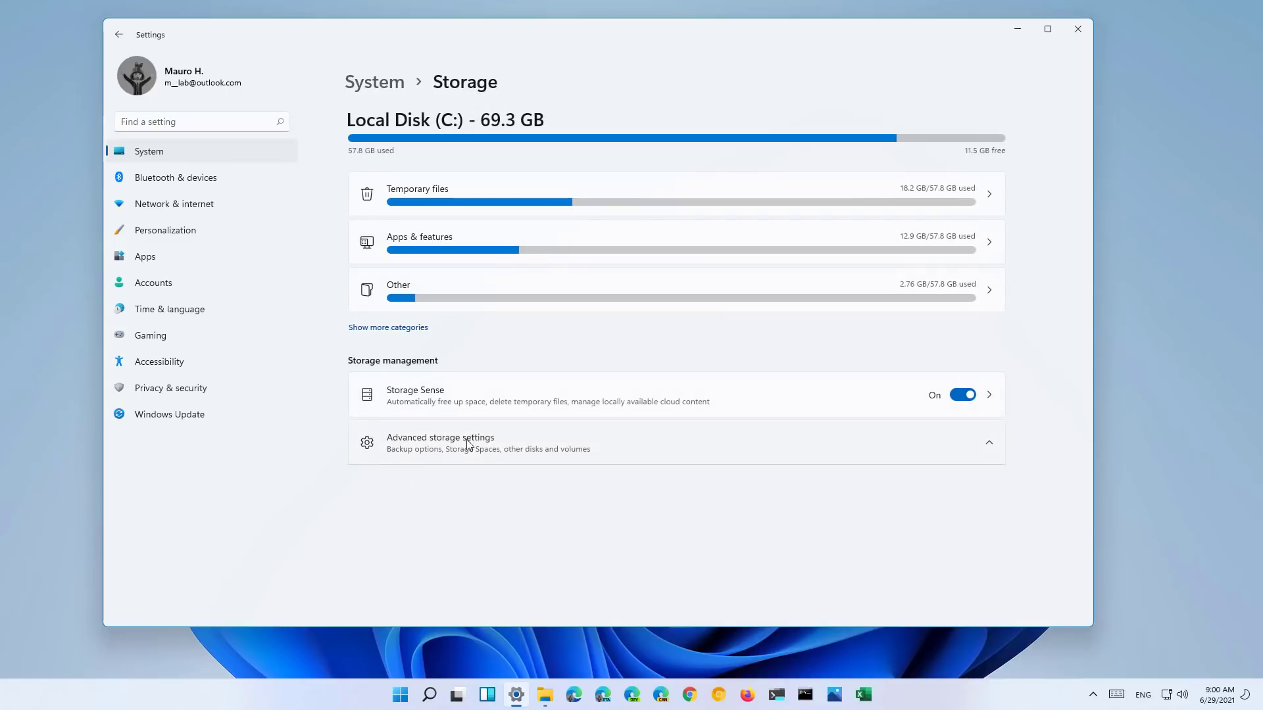
scroll(530, 439, down, 2)
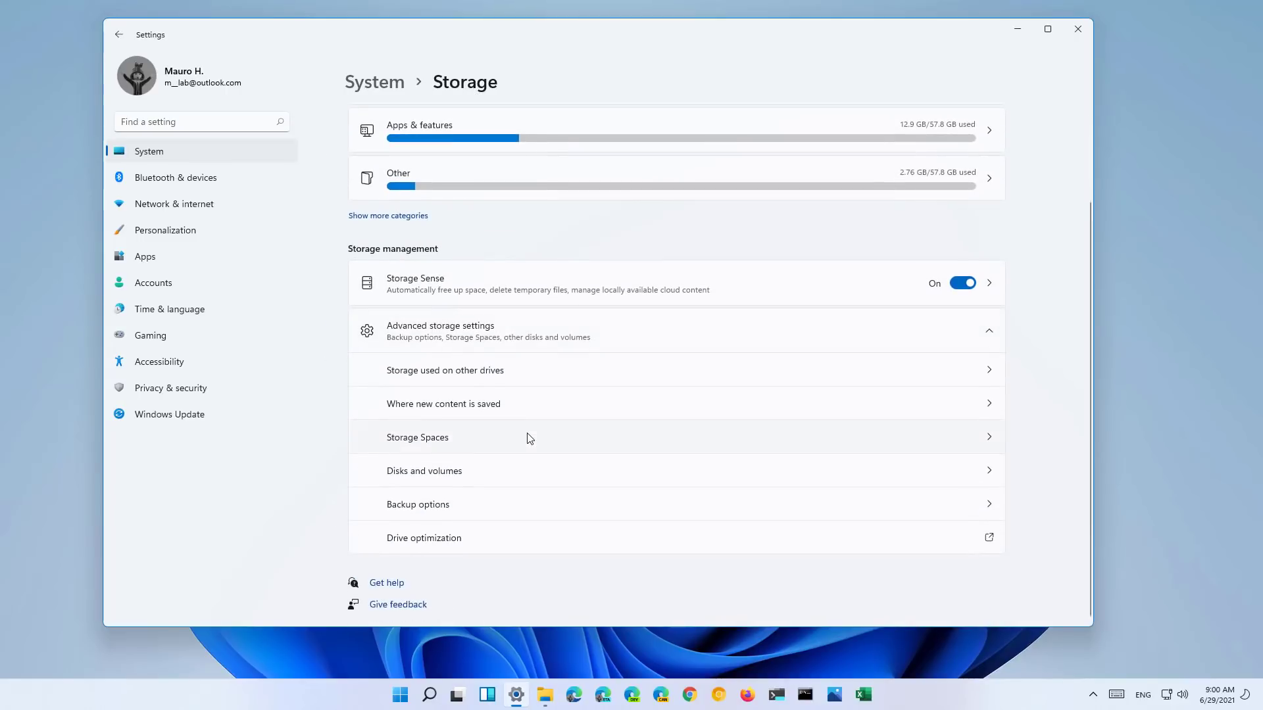
click(530, 439)
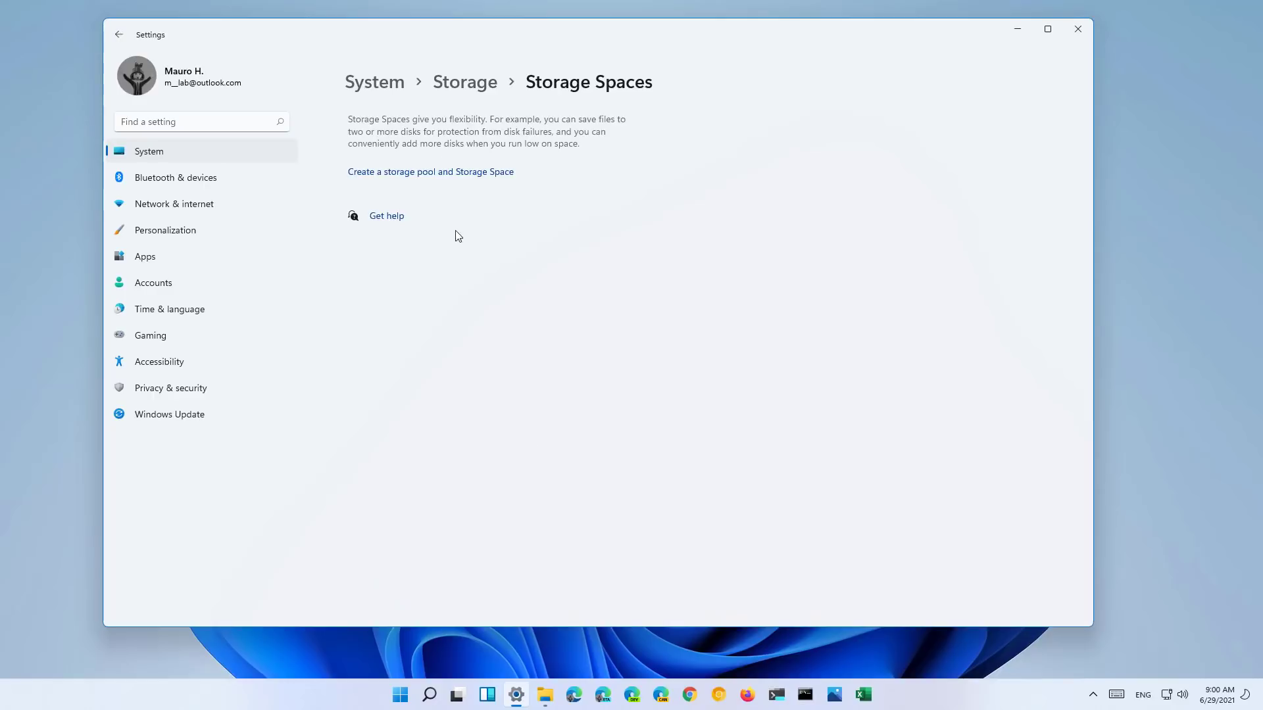
click(118, 37)
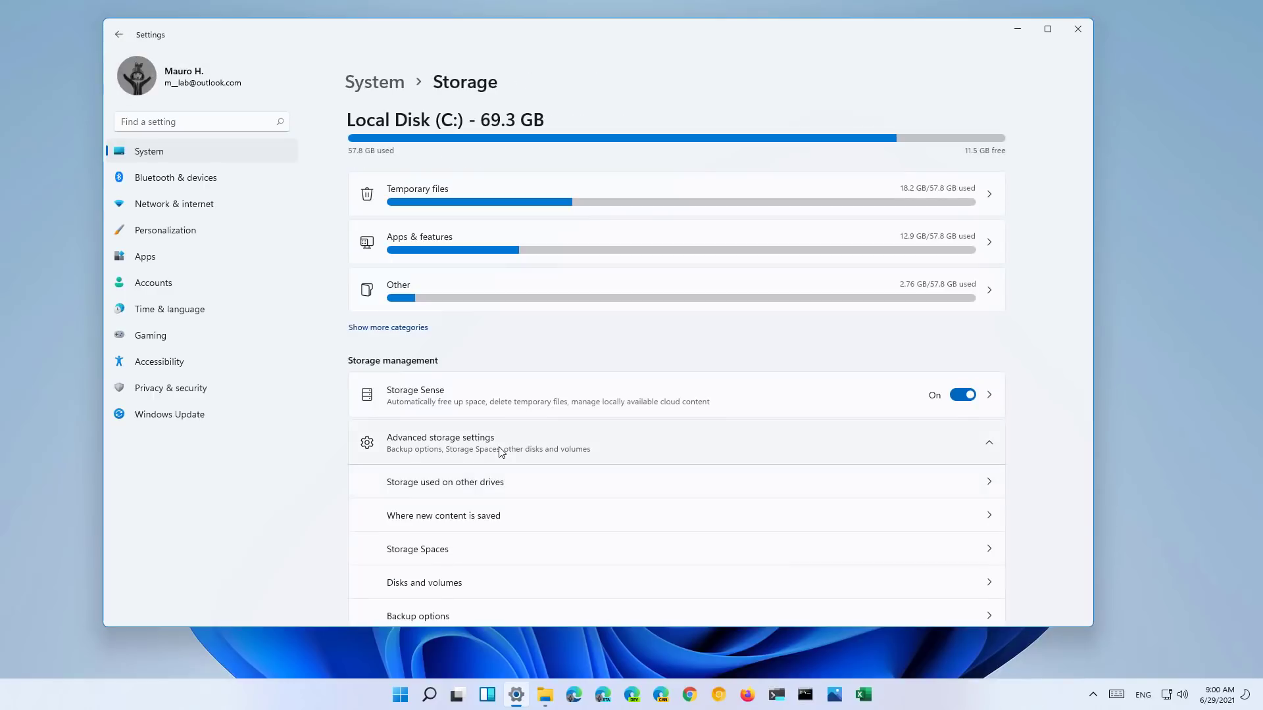
- View Disks and volumes, expanding the 100 MB partition's details
scroll(524, 440, down, 2)
click(459, 476)
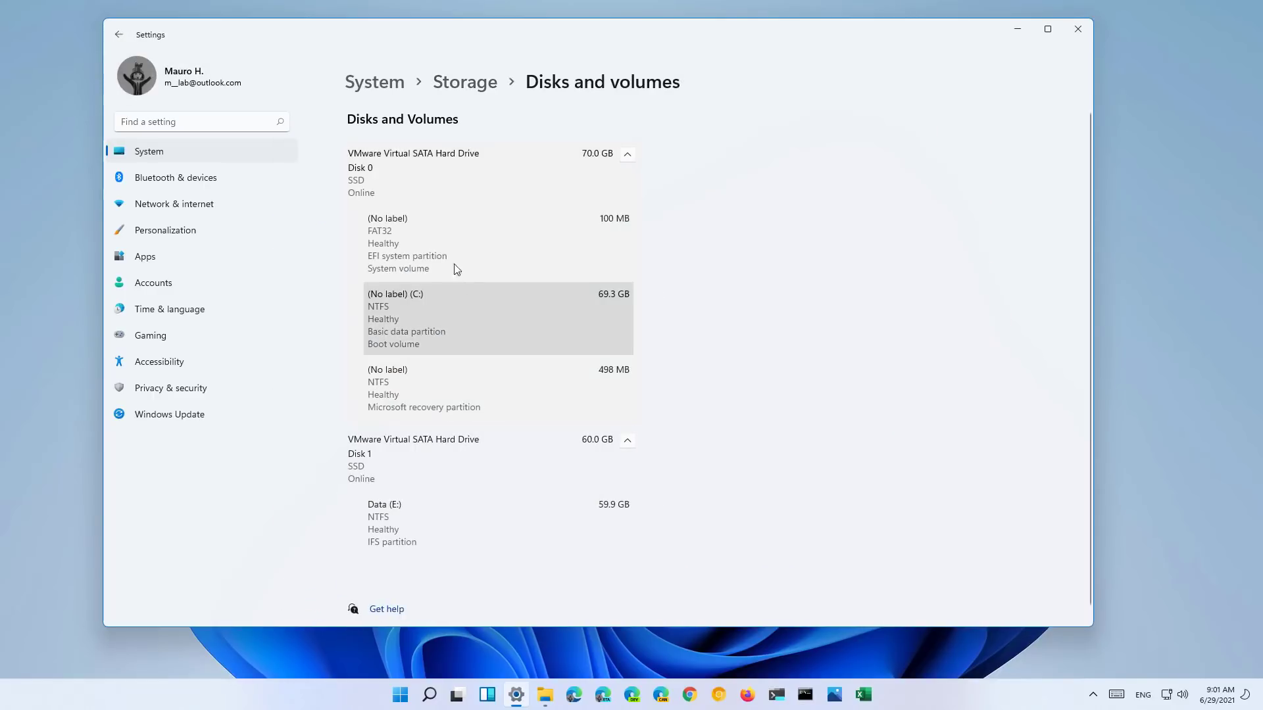
click(475, 250)
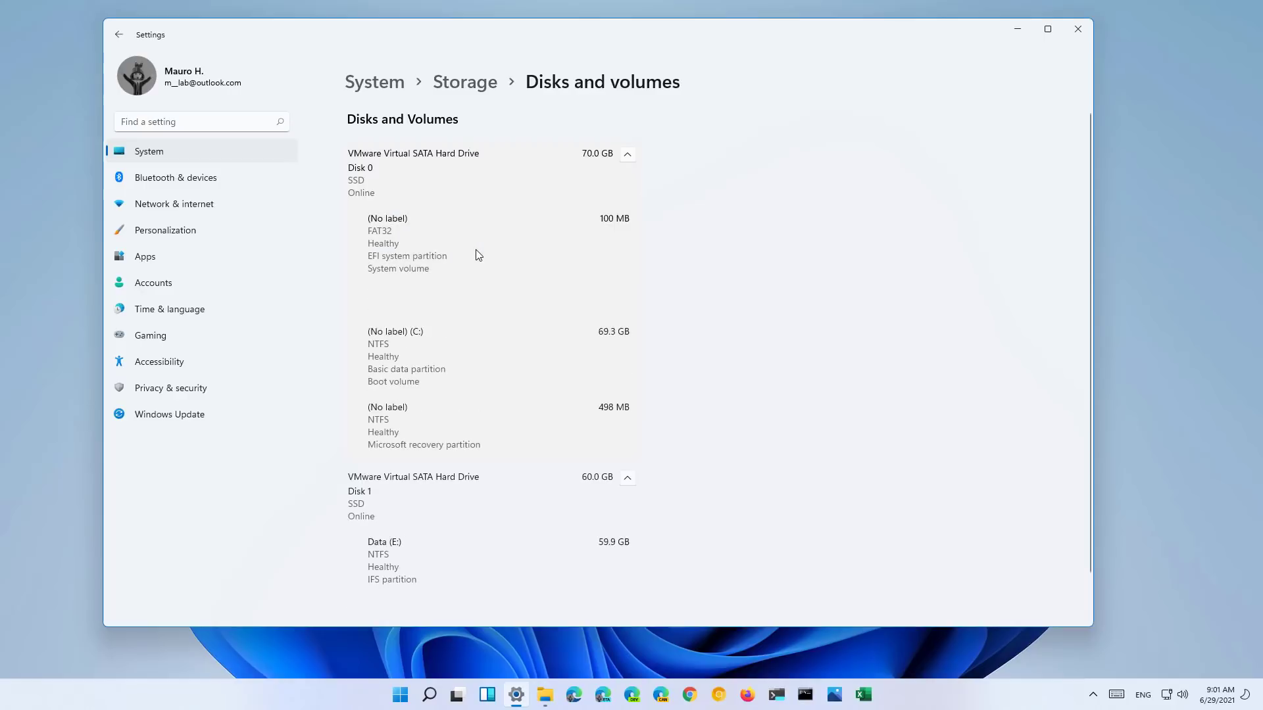
click(125, 37)
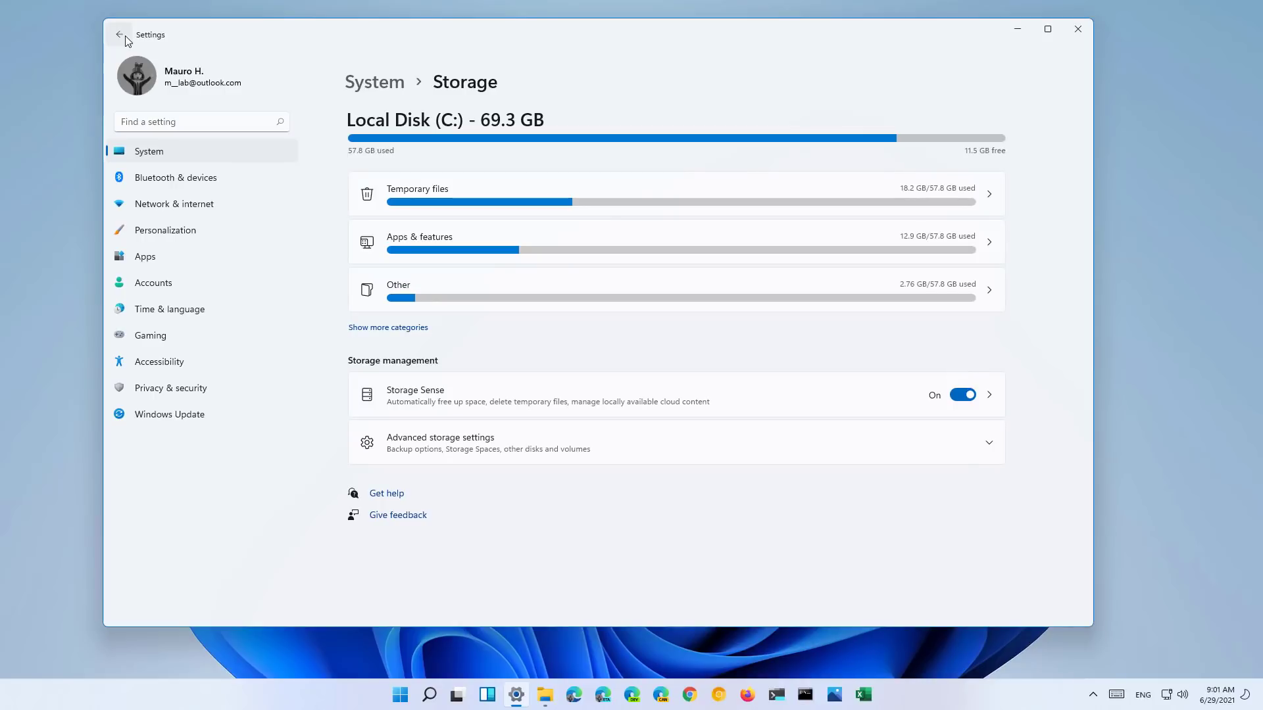
- Open the Multitasking settings and expand the Desktops options
click(125, 36)
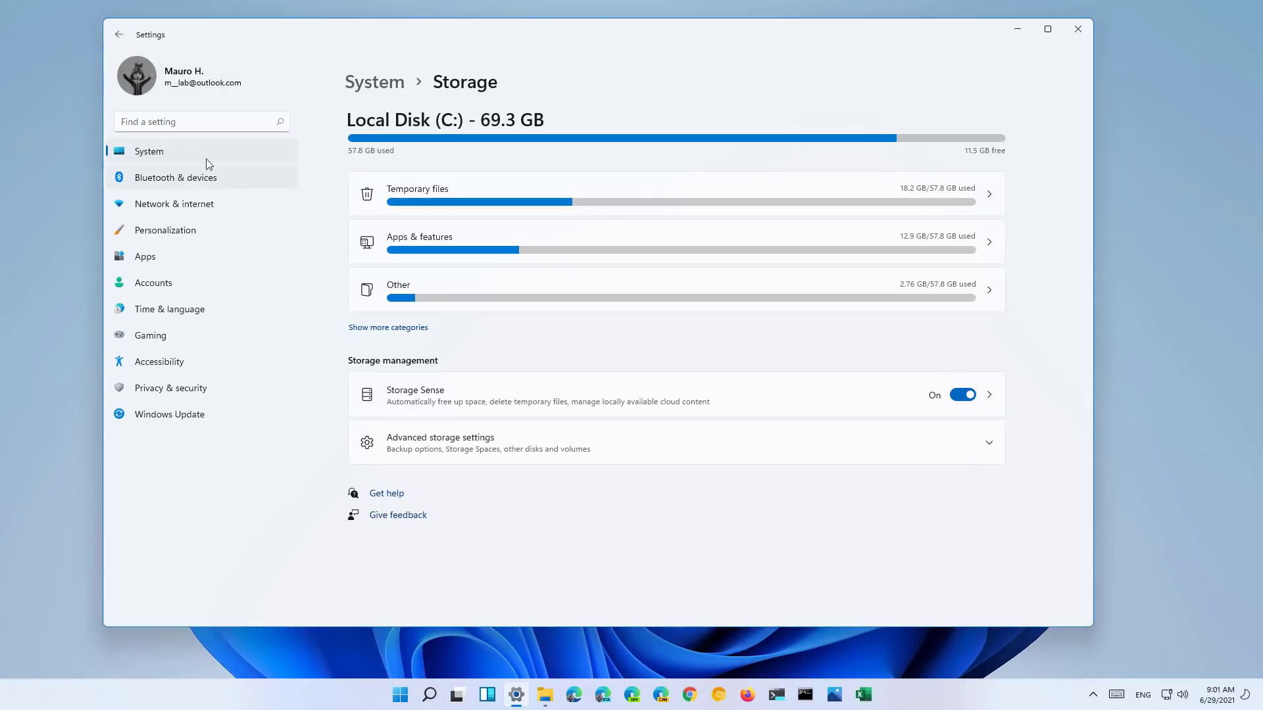
scroll(628, 274, down, 3)
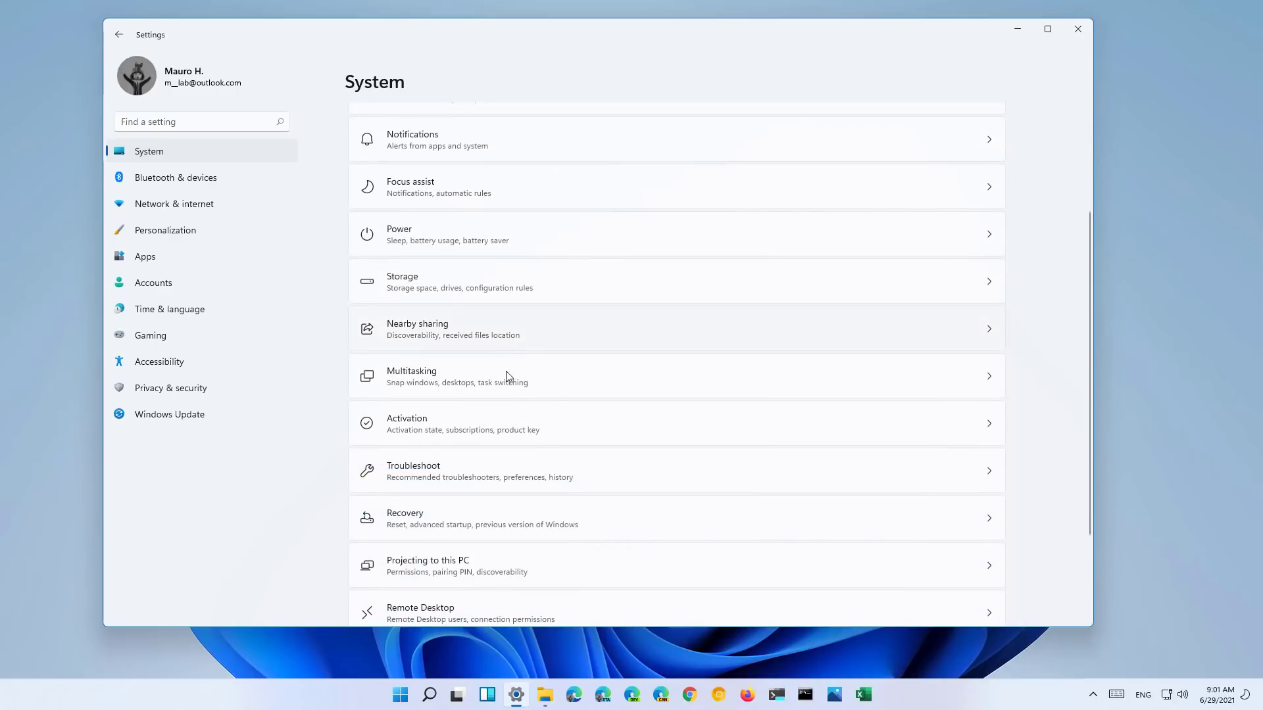
click(505, 388)
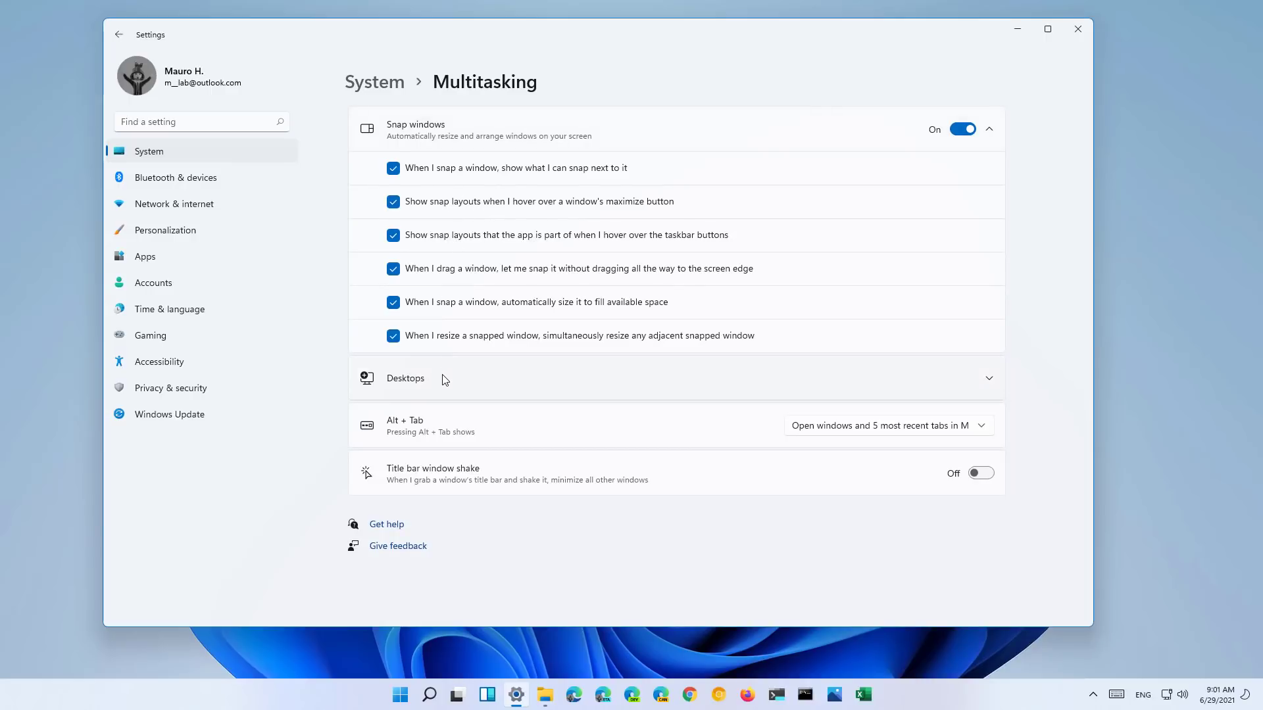
click(487, 378)
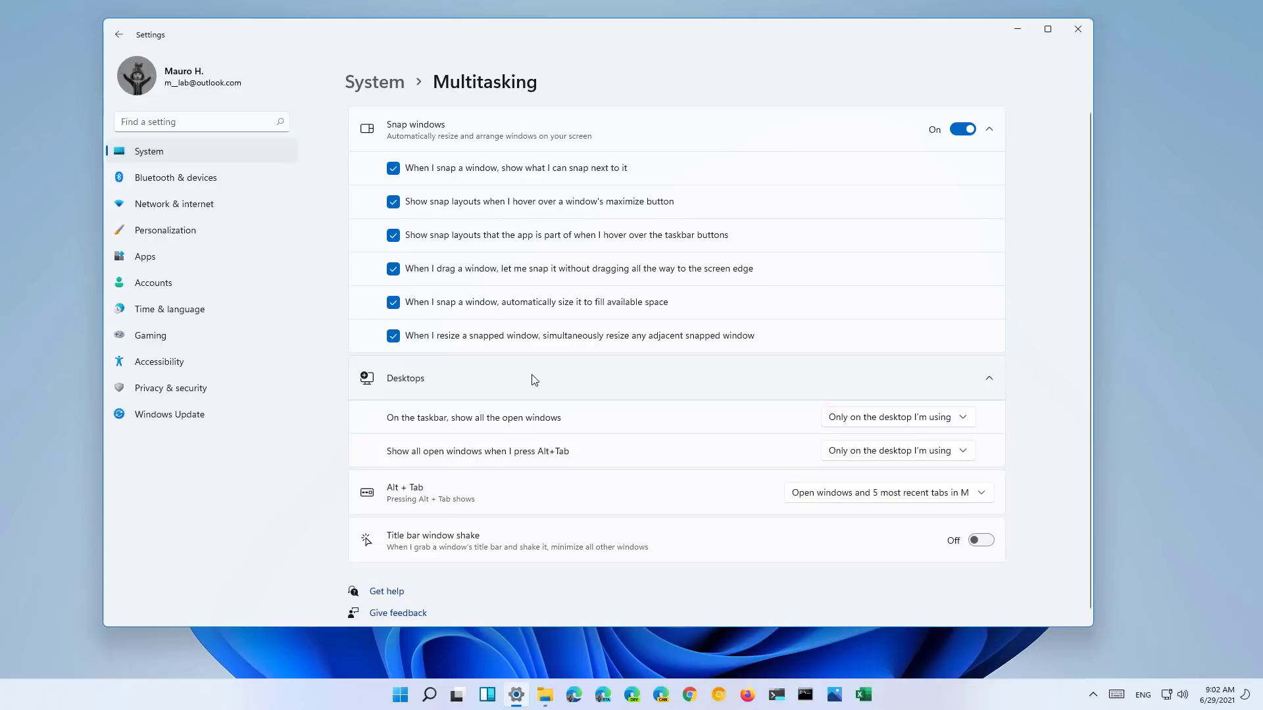
- Show the Activation page with Windows 11 Pro active
click(199, 152)
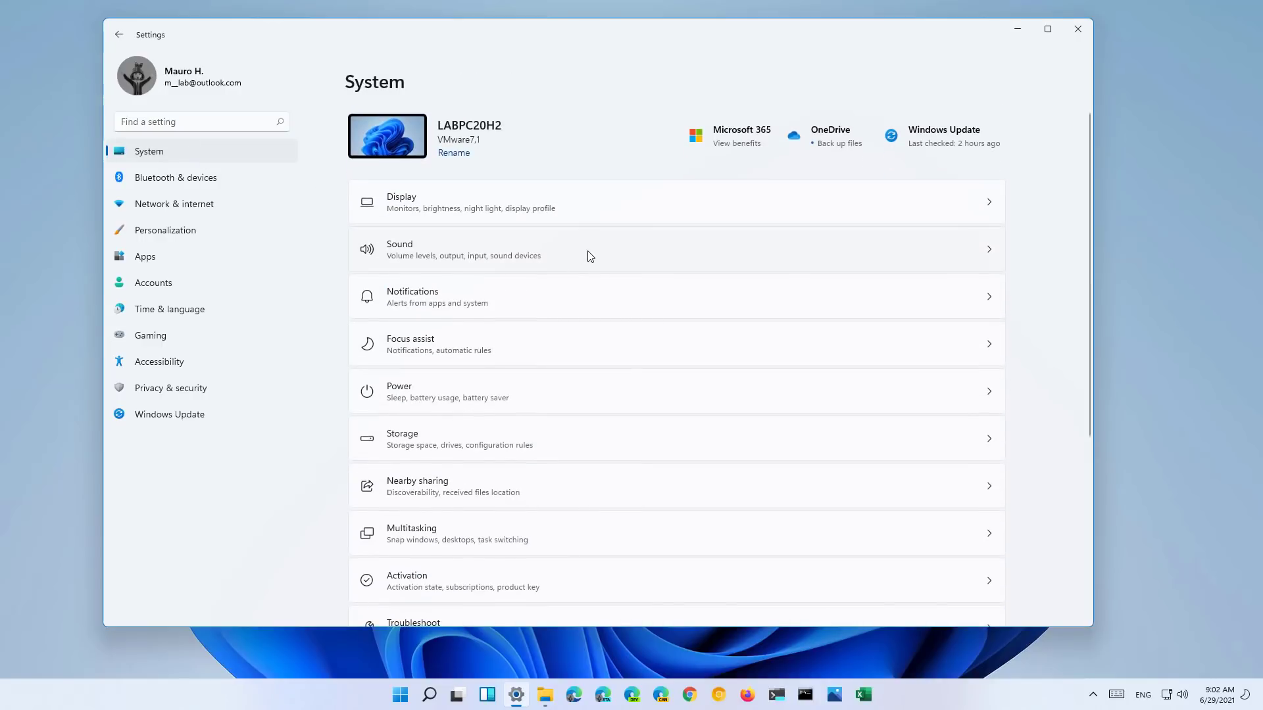
scroll(589, 256, down, 5)
click(526, 307)
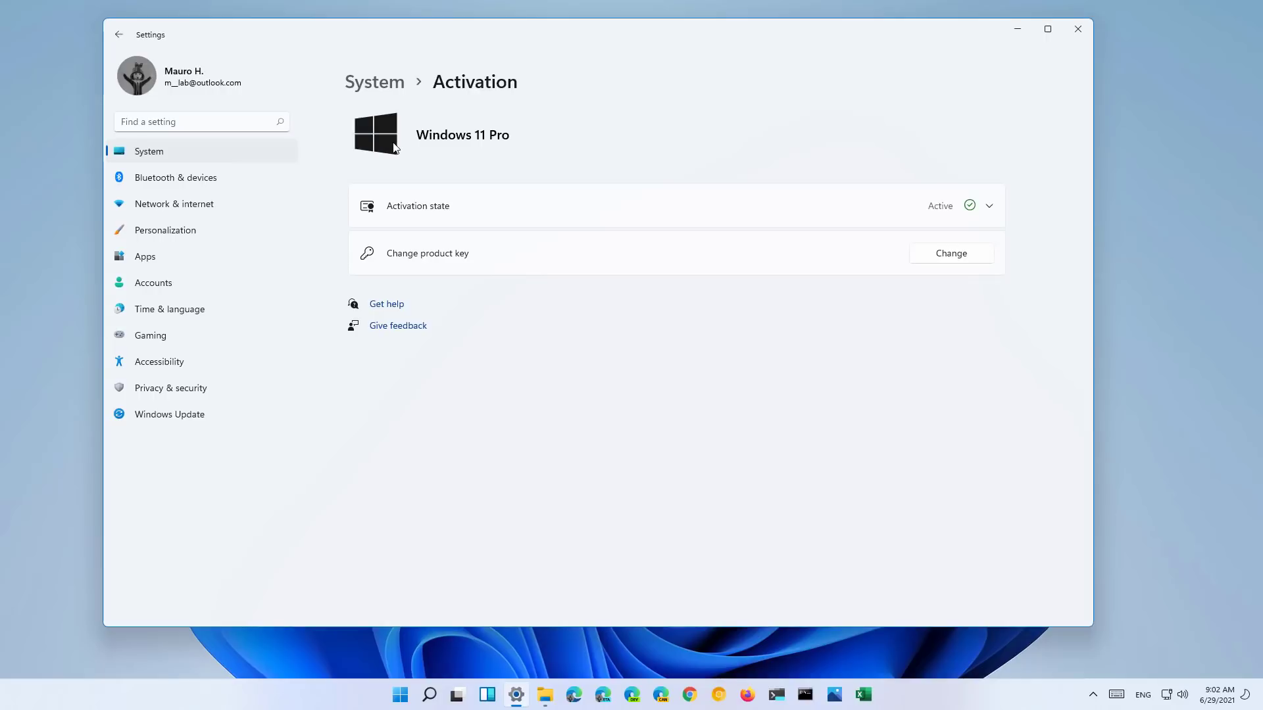
- Open the Recovery options and view the troubleshooting options
click(231, 158)
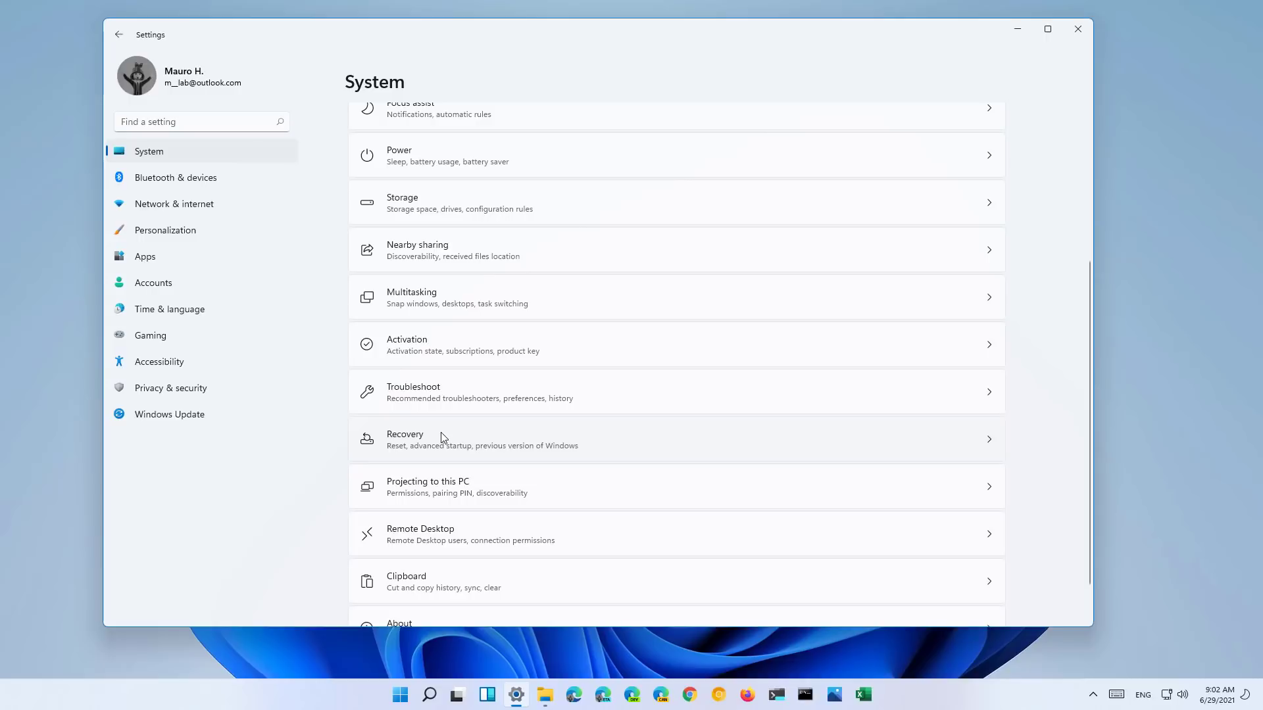
click(443, 438)
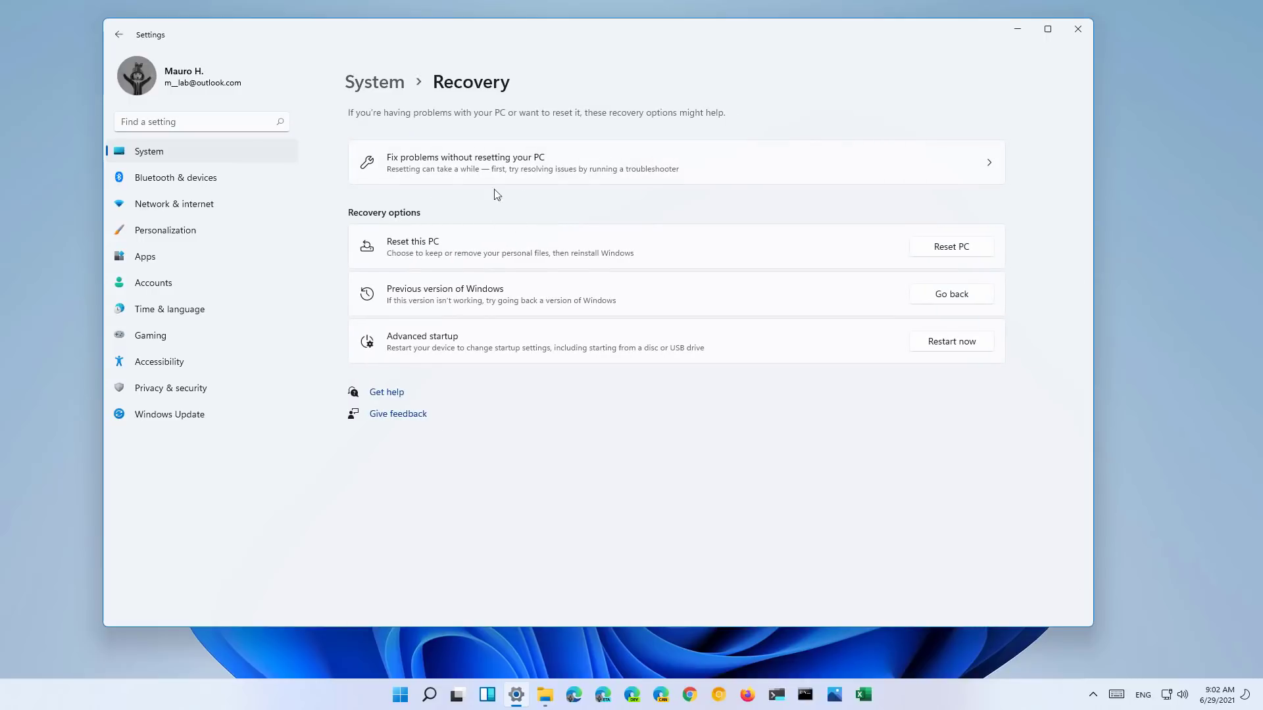
click(509, 162)
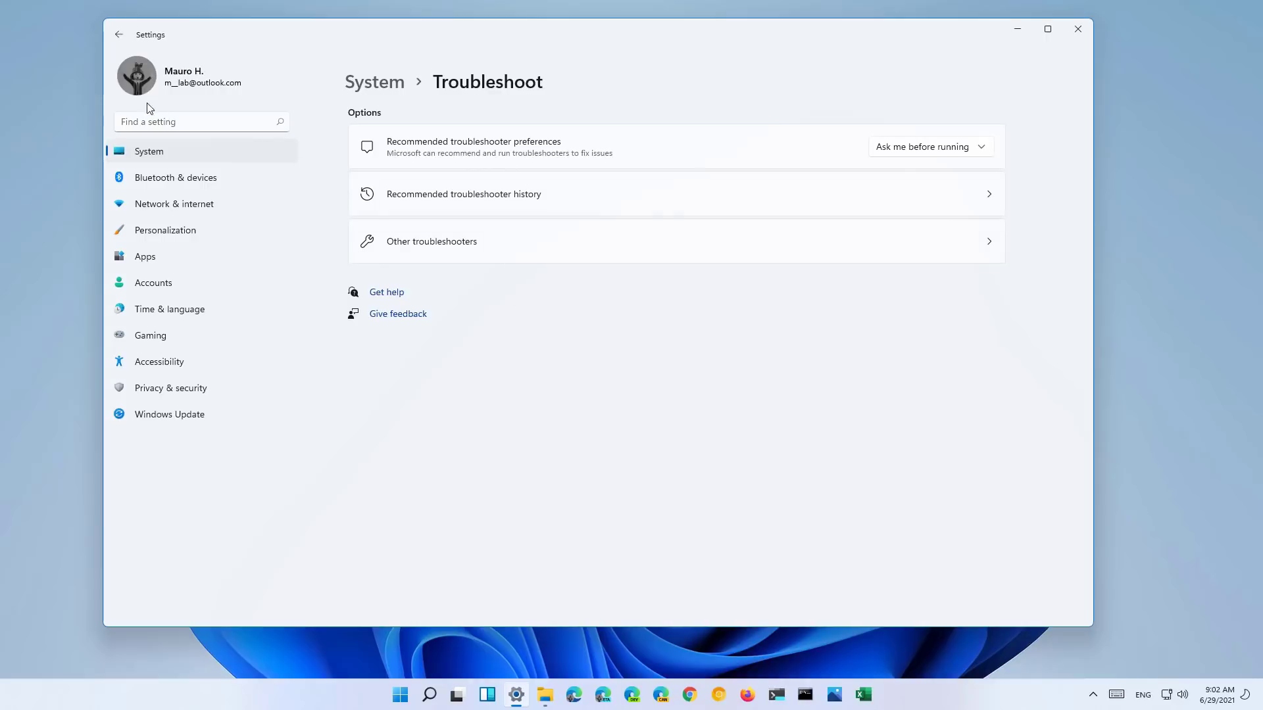
click(125, 34)
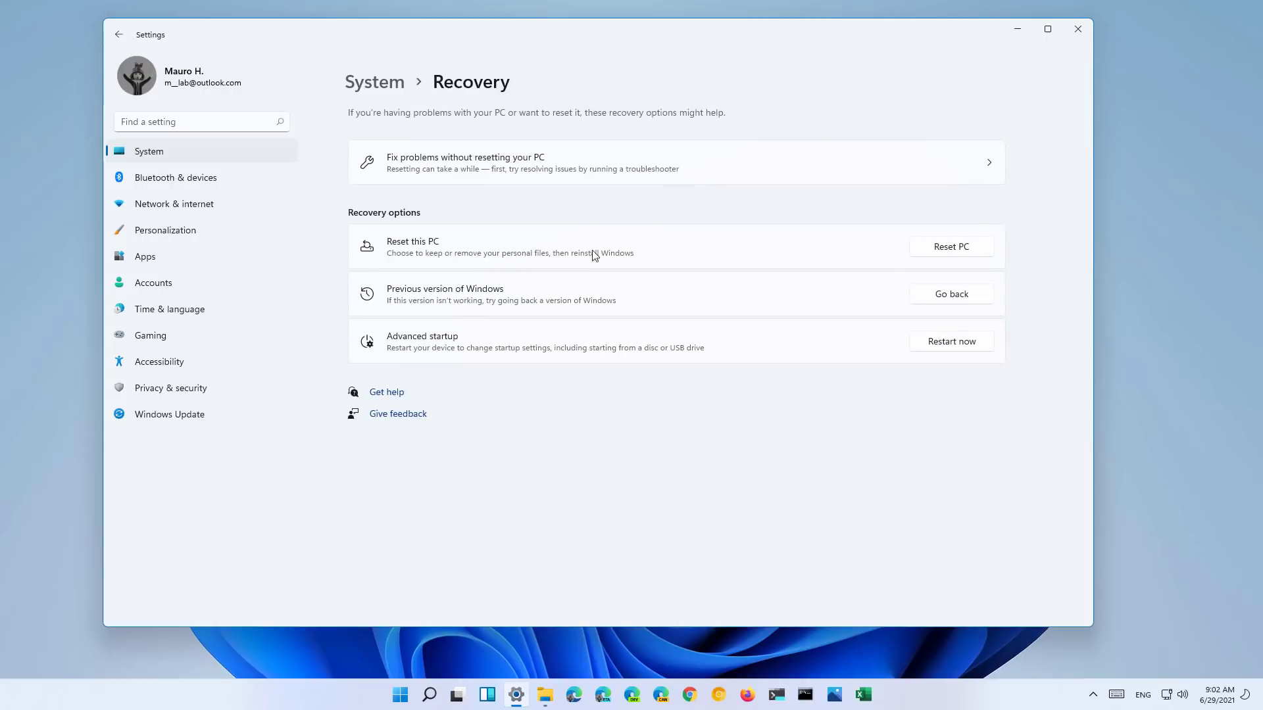
- Start Reset this PC and the rollback to the previous build, cancelling both
click(935, 255)
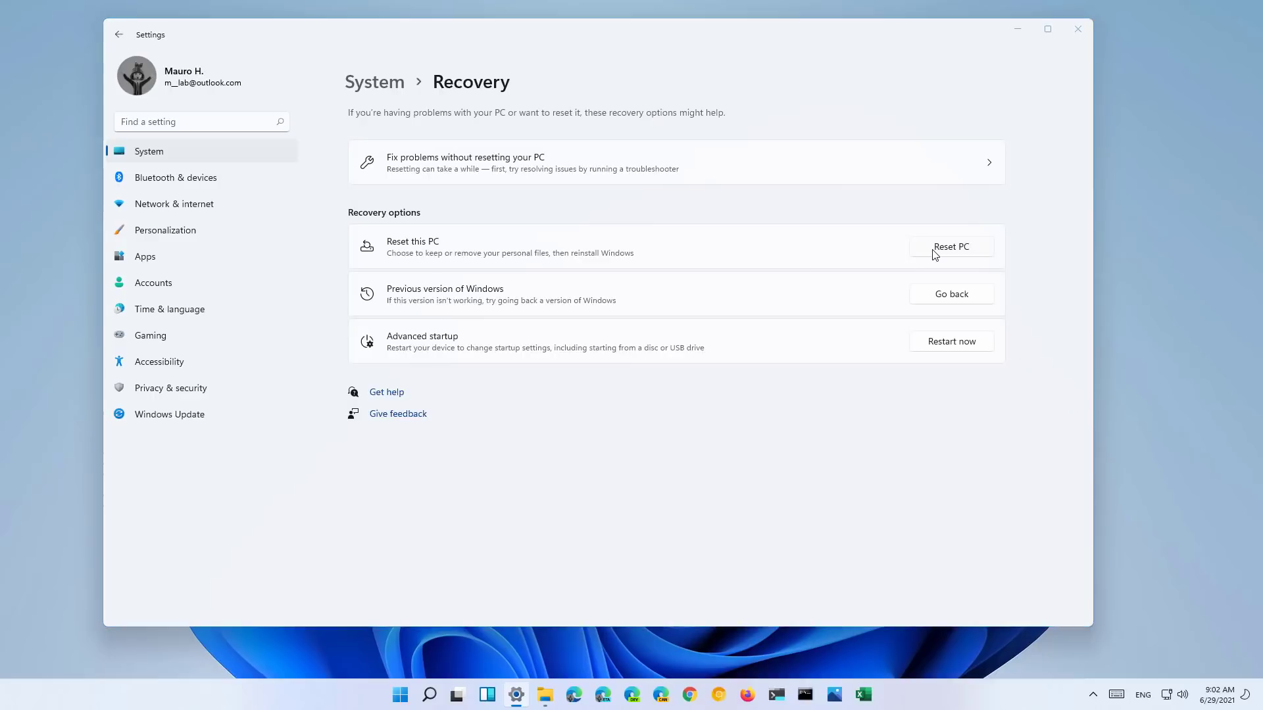
click(780, 440)
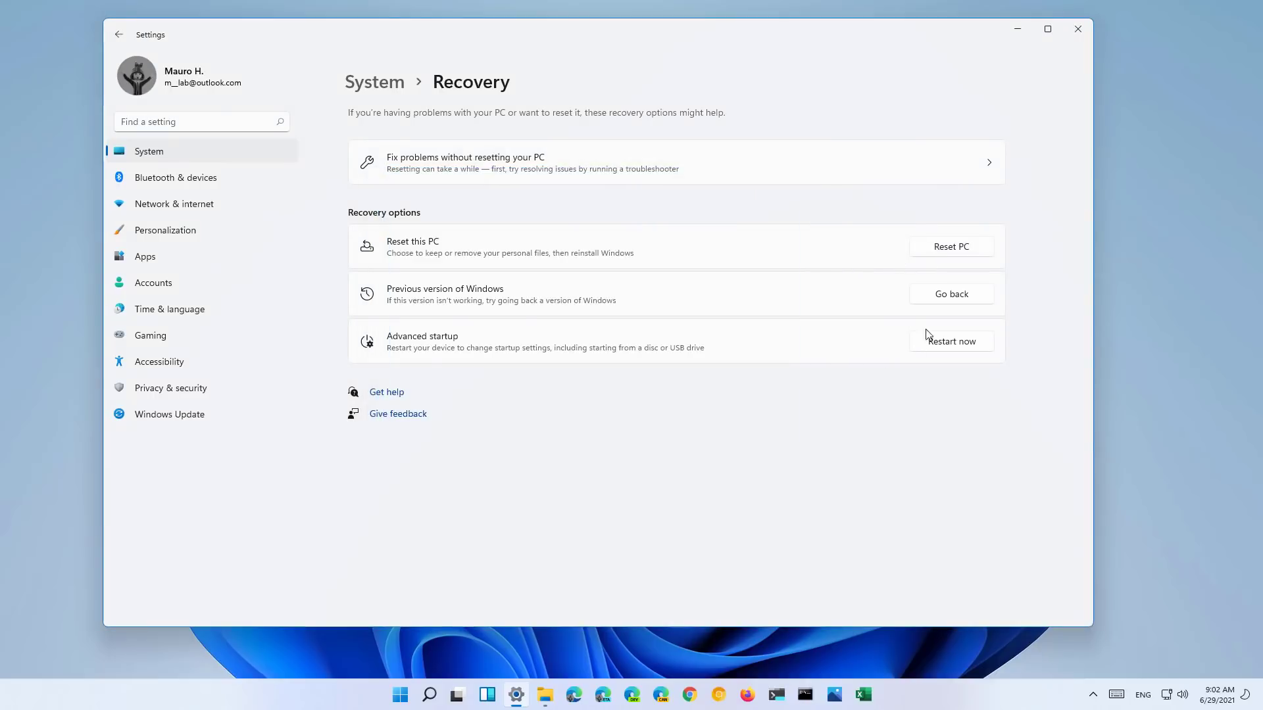
click(949, 298)
click(795, 415)
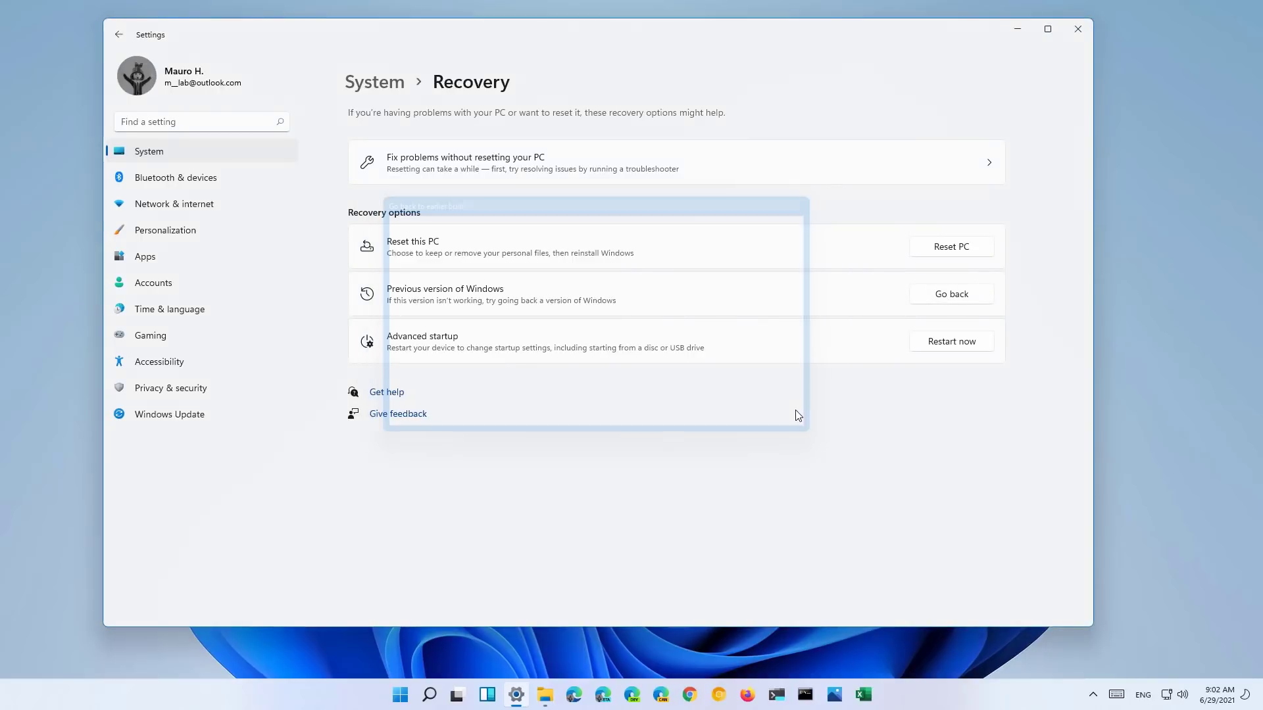
click(176, 178)
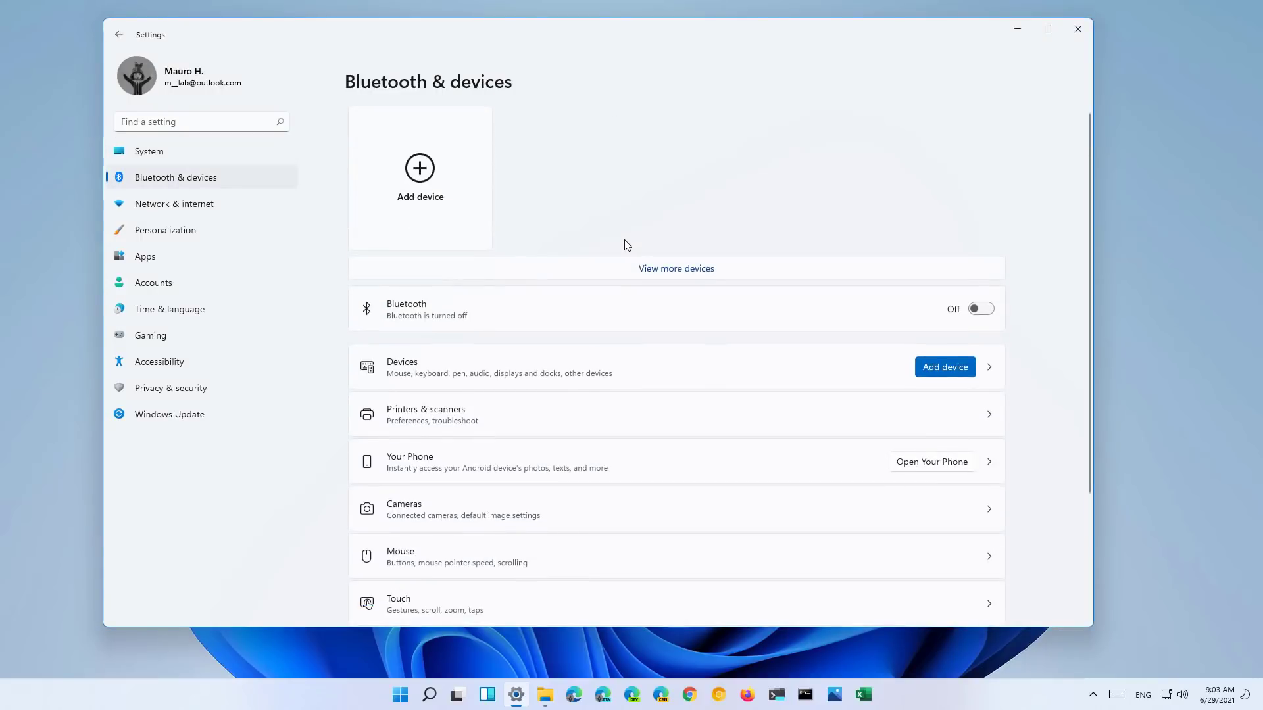
- View the Printers & scanners page
click(493, 418)
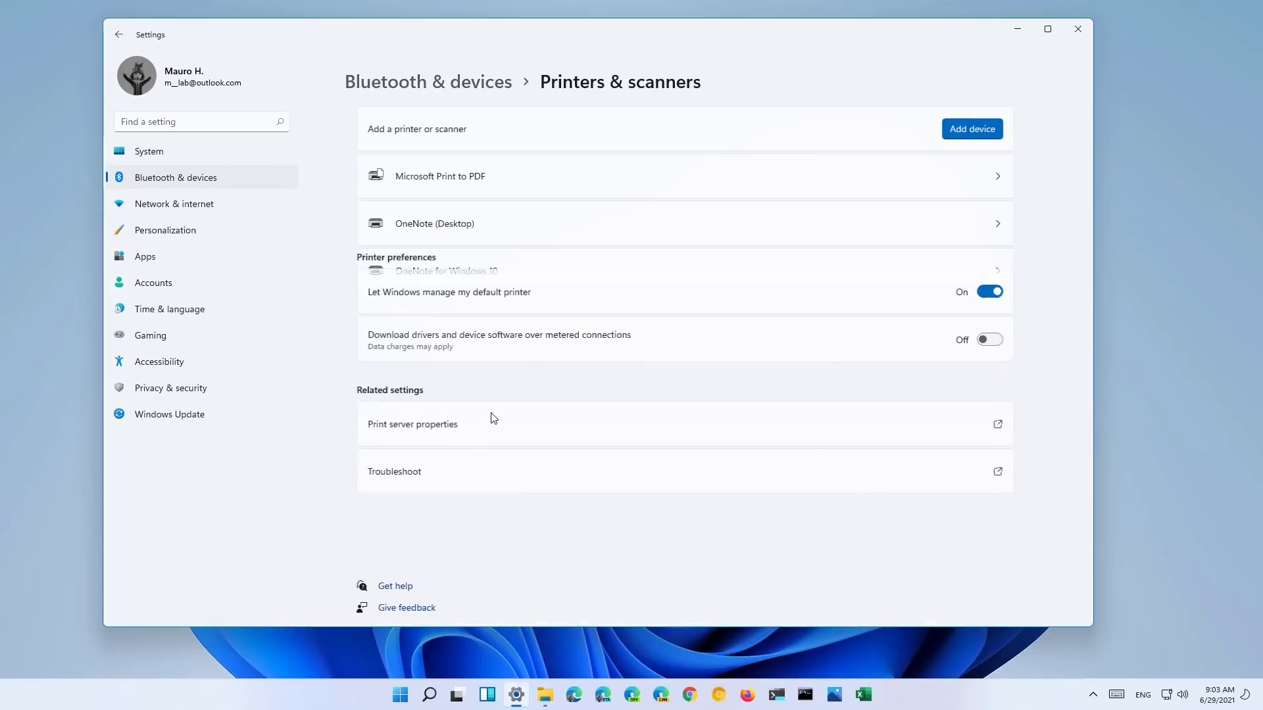
scroll(601, 349, down, 3)
scroll(608, 345, up, 2)
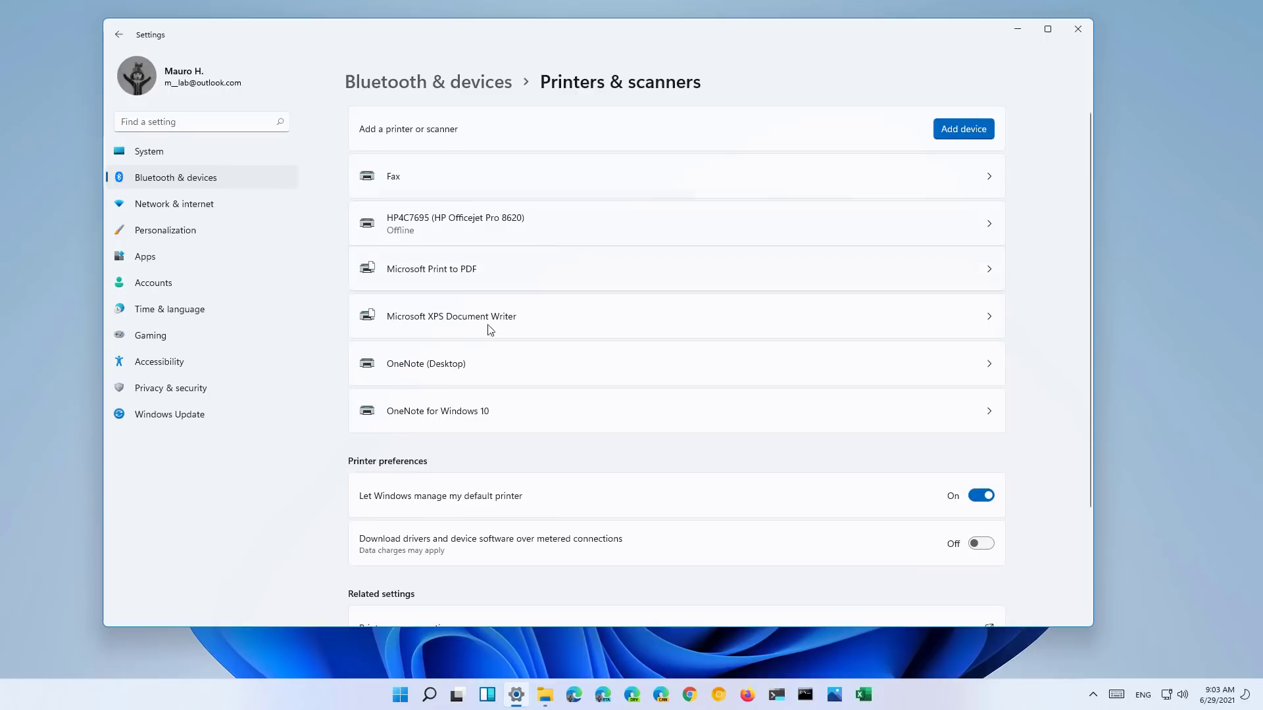
scroll(556, 314, down, 3)
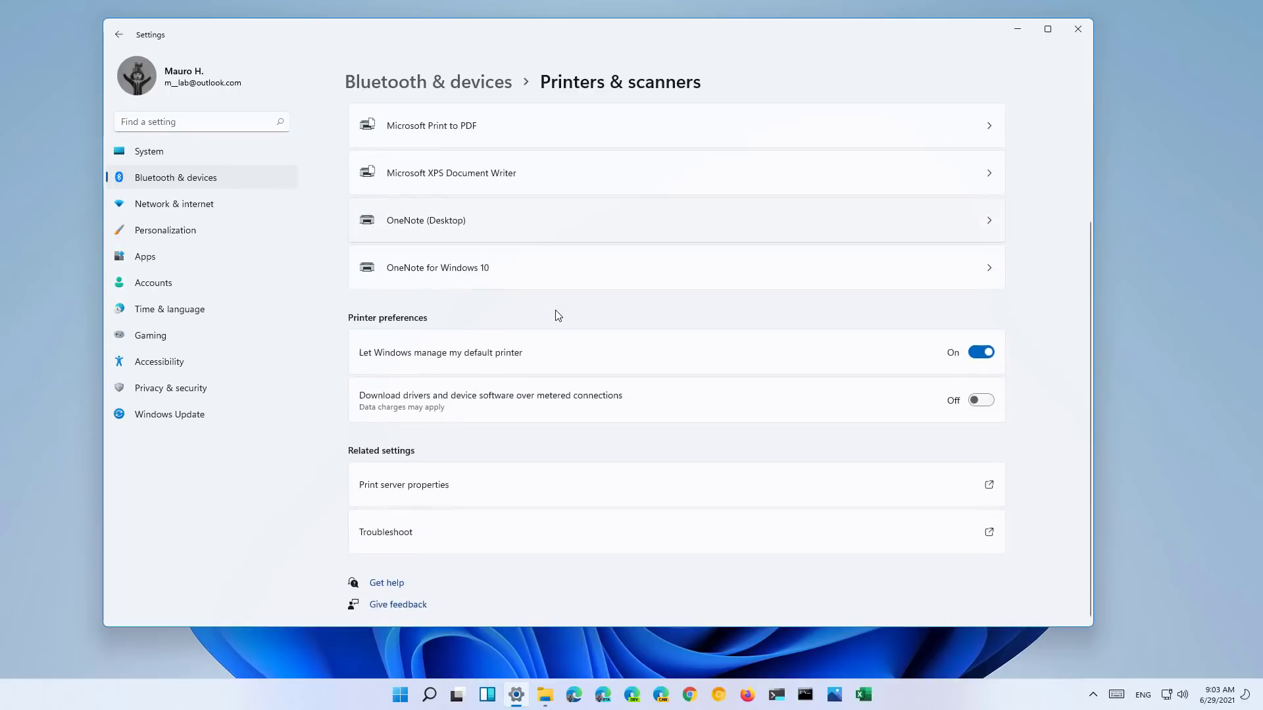
scroll(556, 314, up, 3)
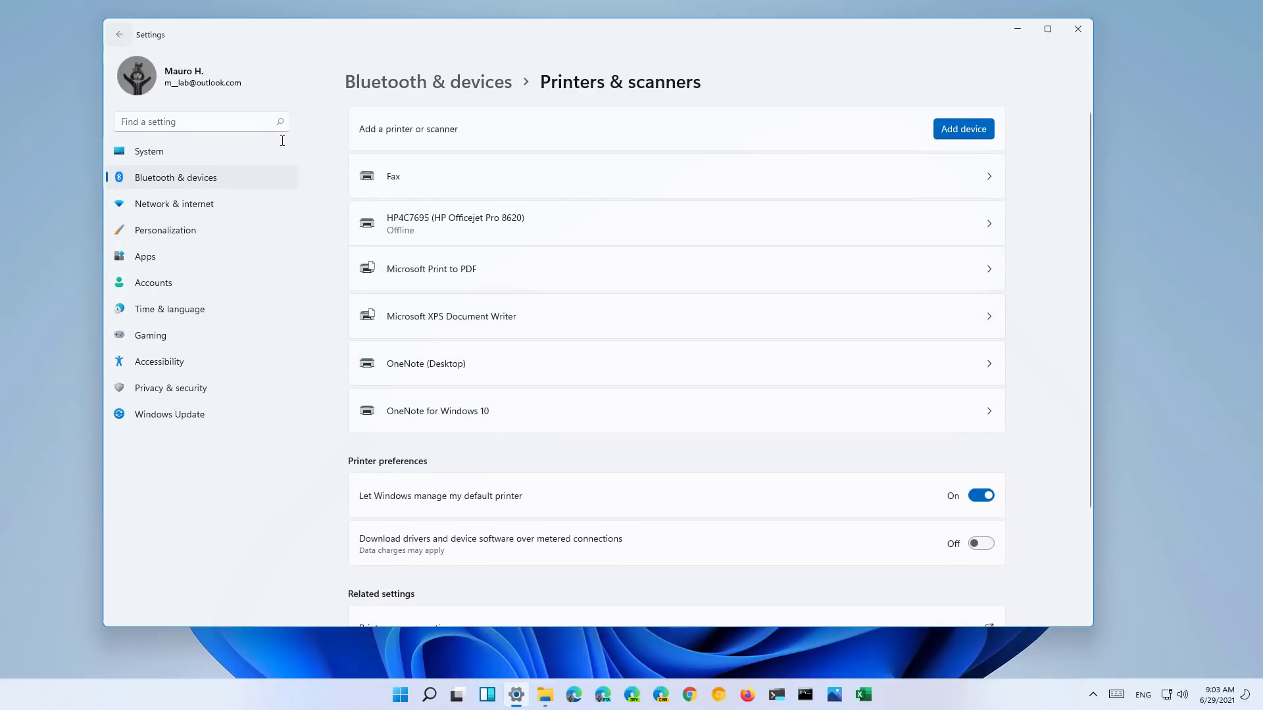
- View the Cameras page, then show Network & internet with Ethernet0 connected
click(119, 34)
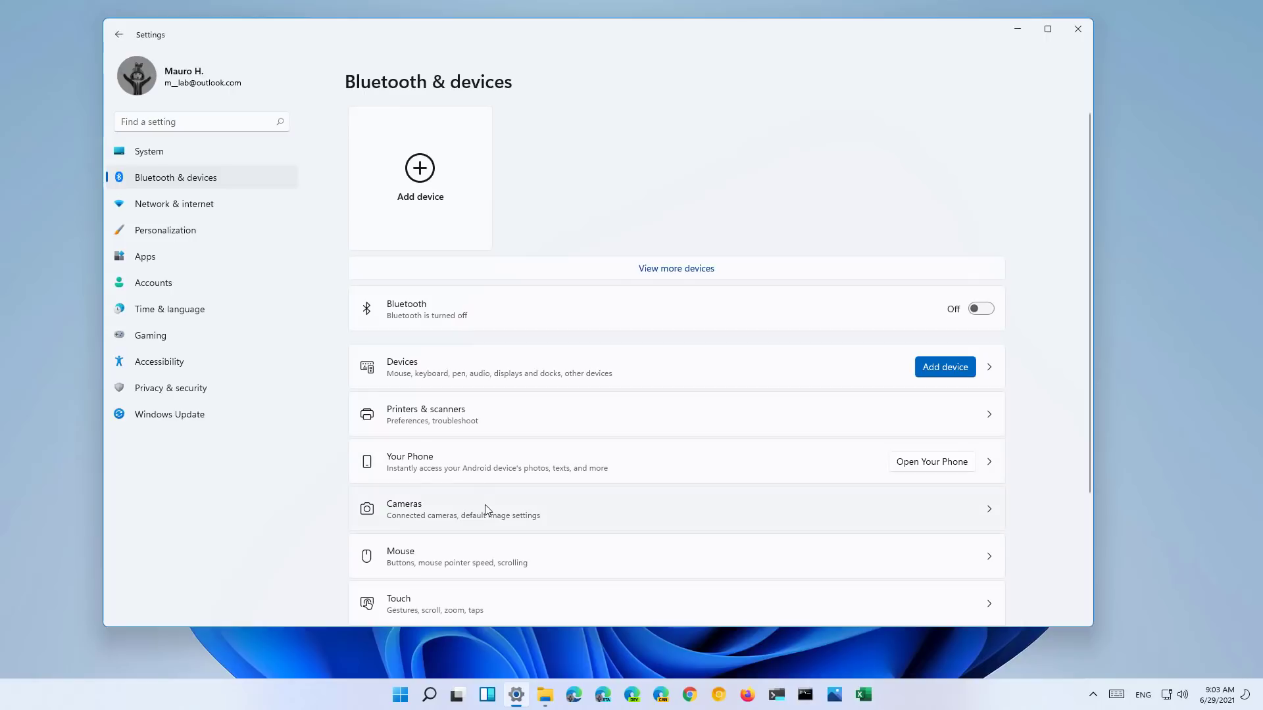
click(486, 509)
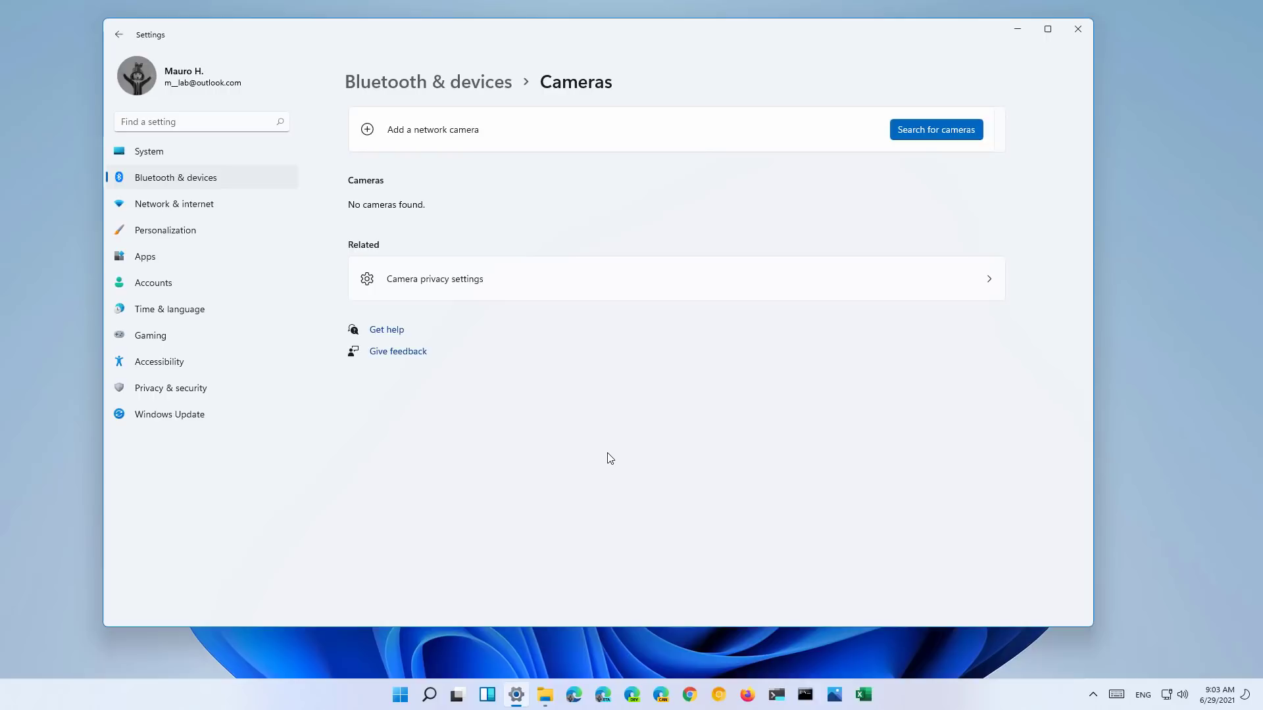
click(197, 204)
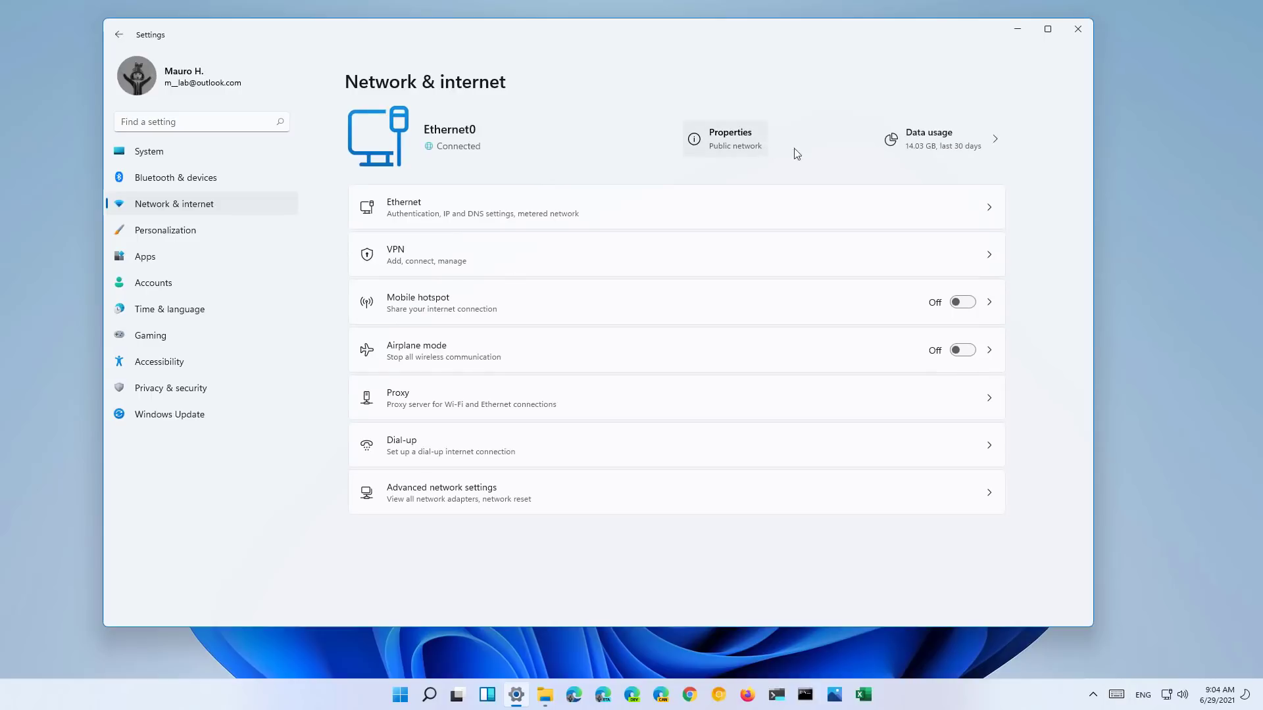
- Check data usage, then view Ethernet and cancel editing IP assignment, keeping Automatic (DHCP)
click(924, 140)
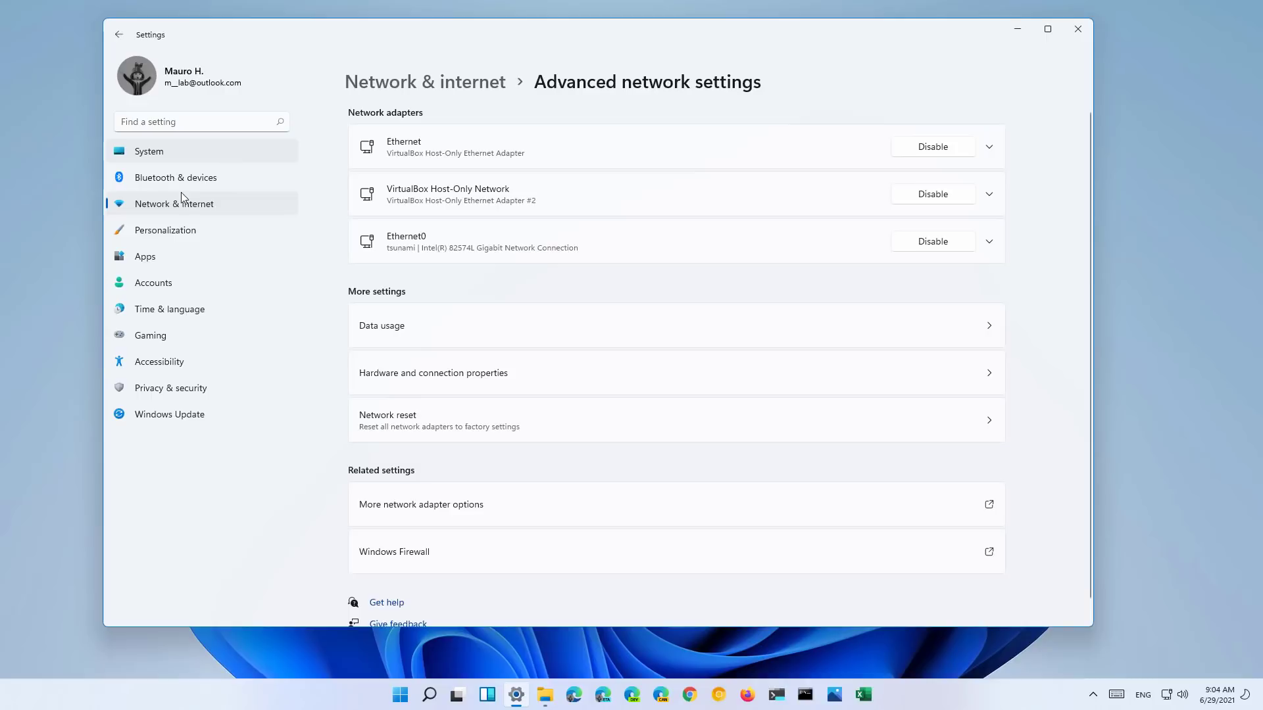
click(183, 205)
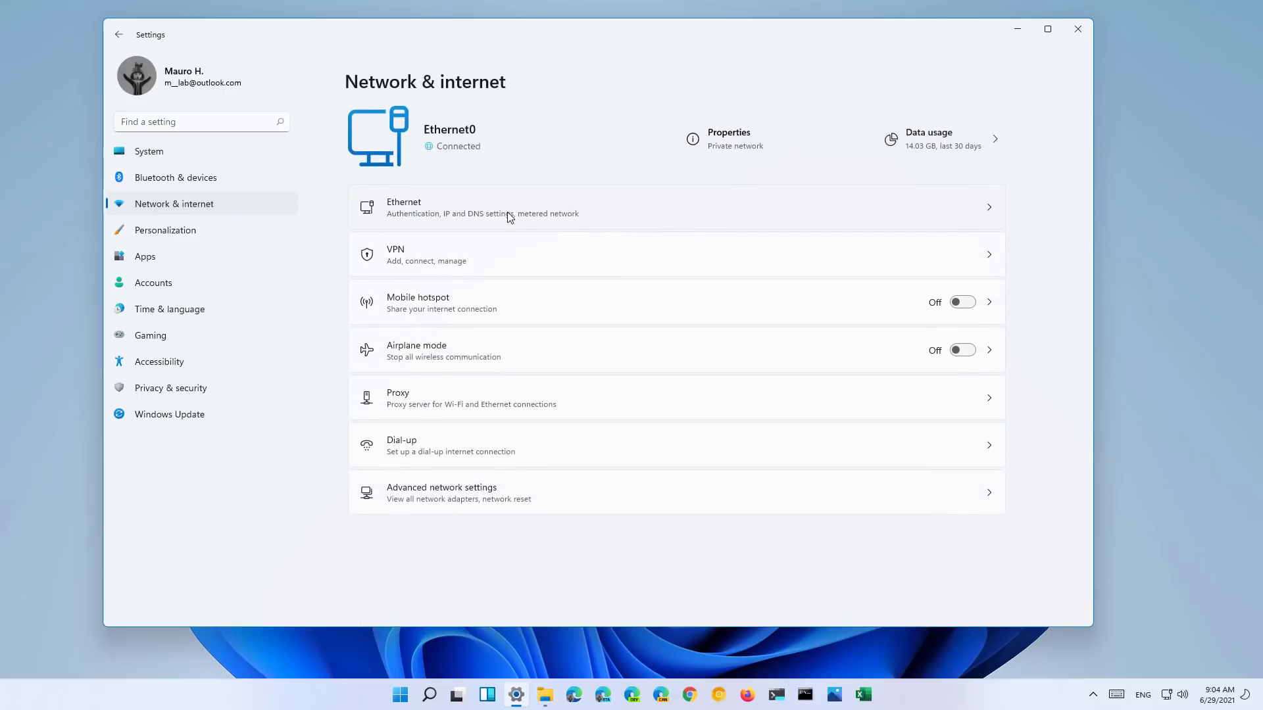
click(507, 211)
scroll(686, 271, down, 1)
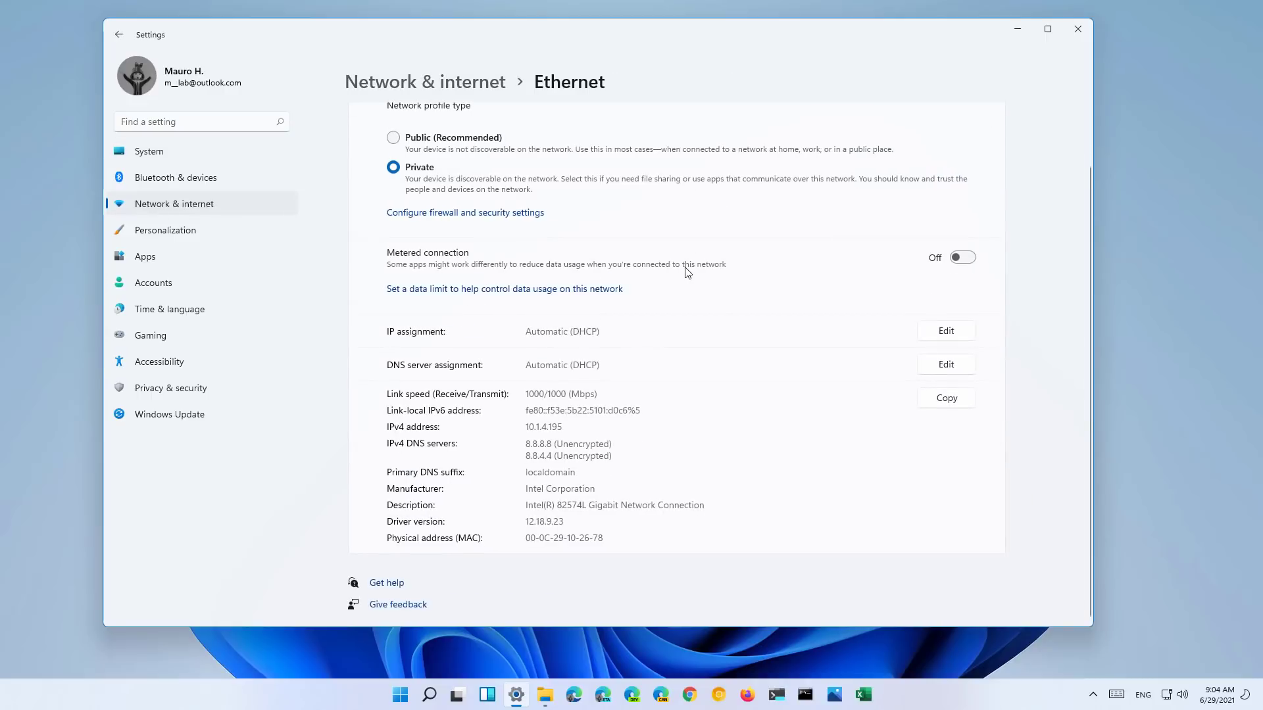
scroll(687, 271, up, 1)
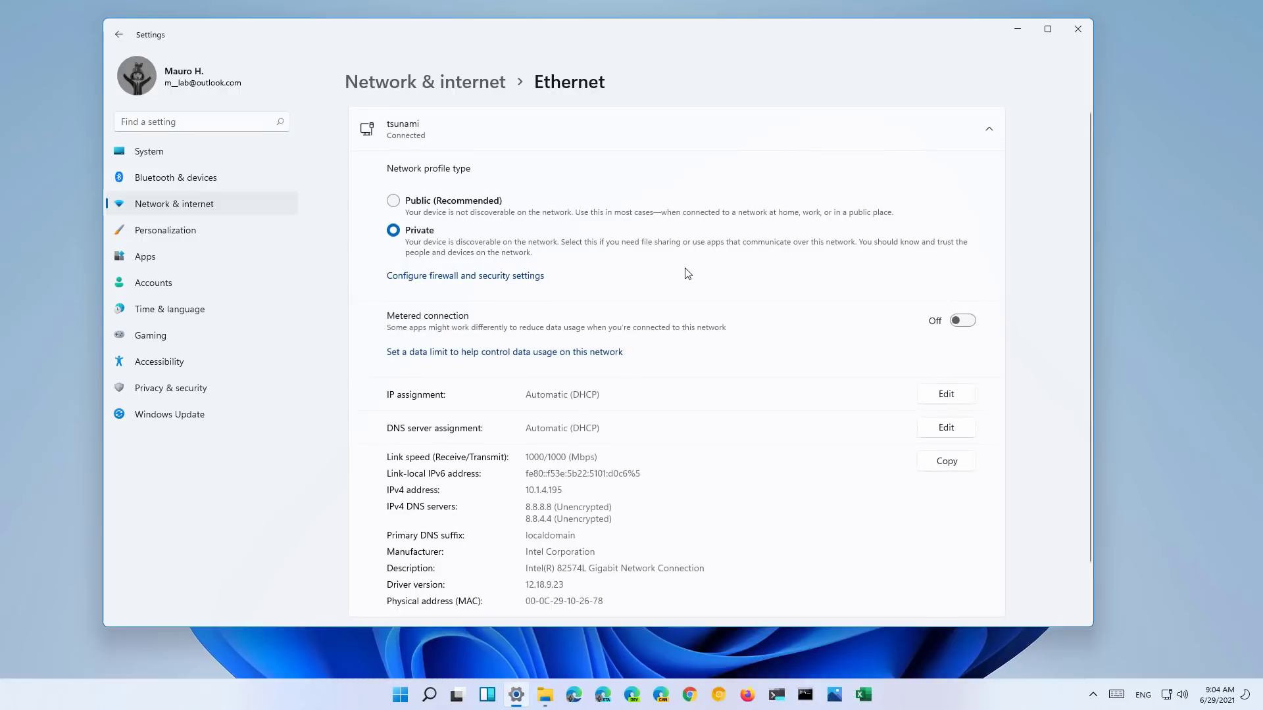
click(947, 395)
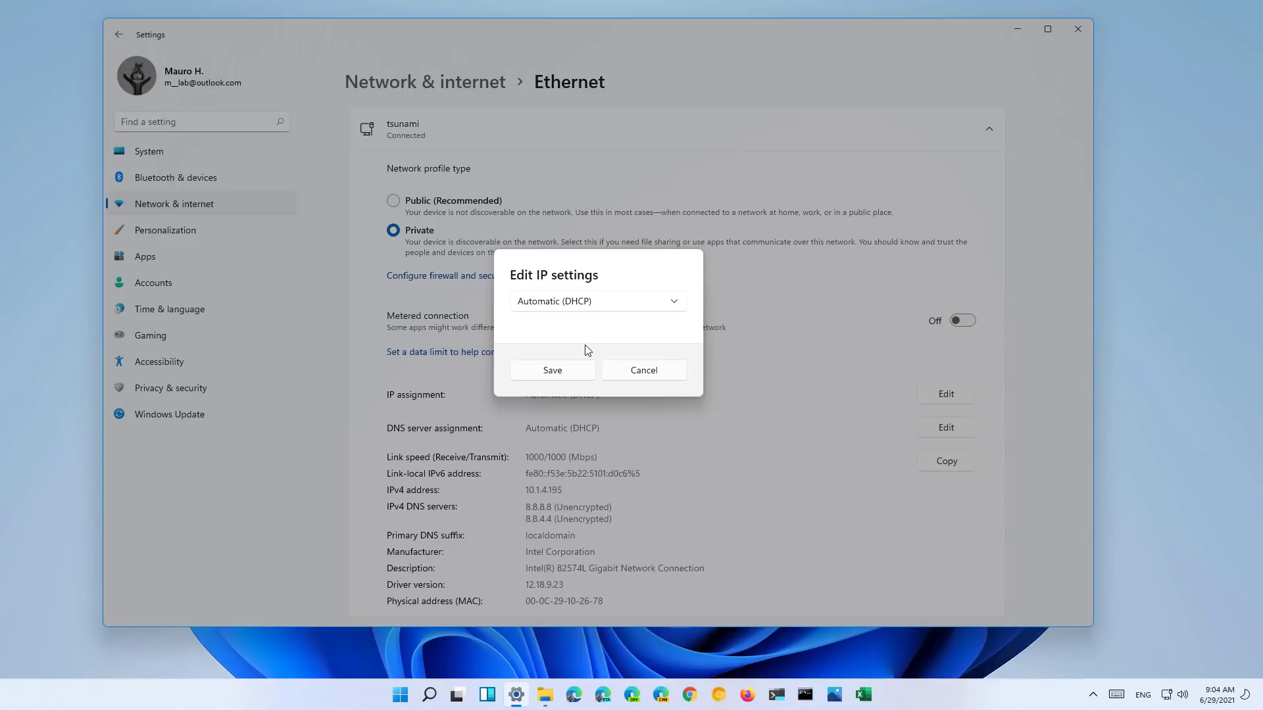
click(643, 372)
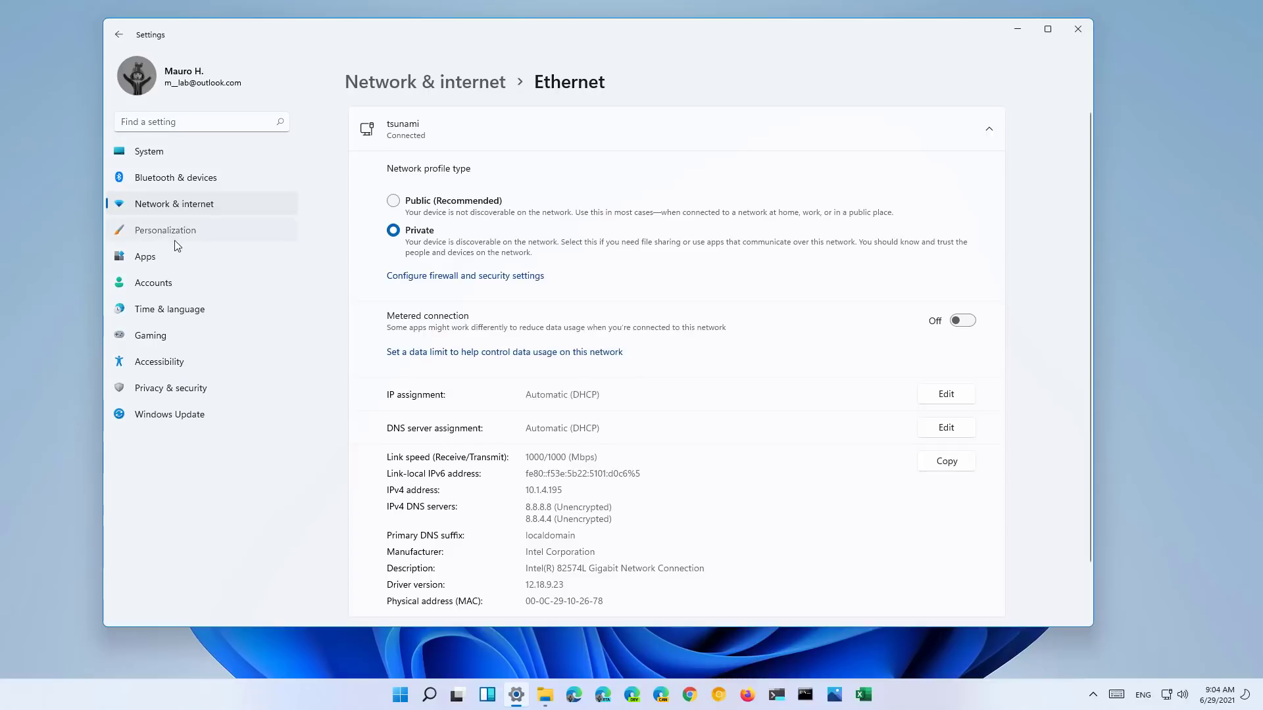
- Apply the Windows (dark) theme and browse more themes in the Store
click(176, 240)
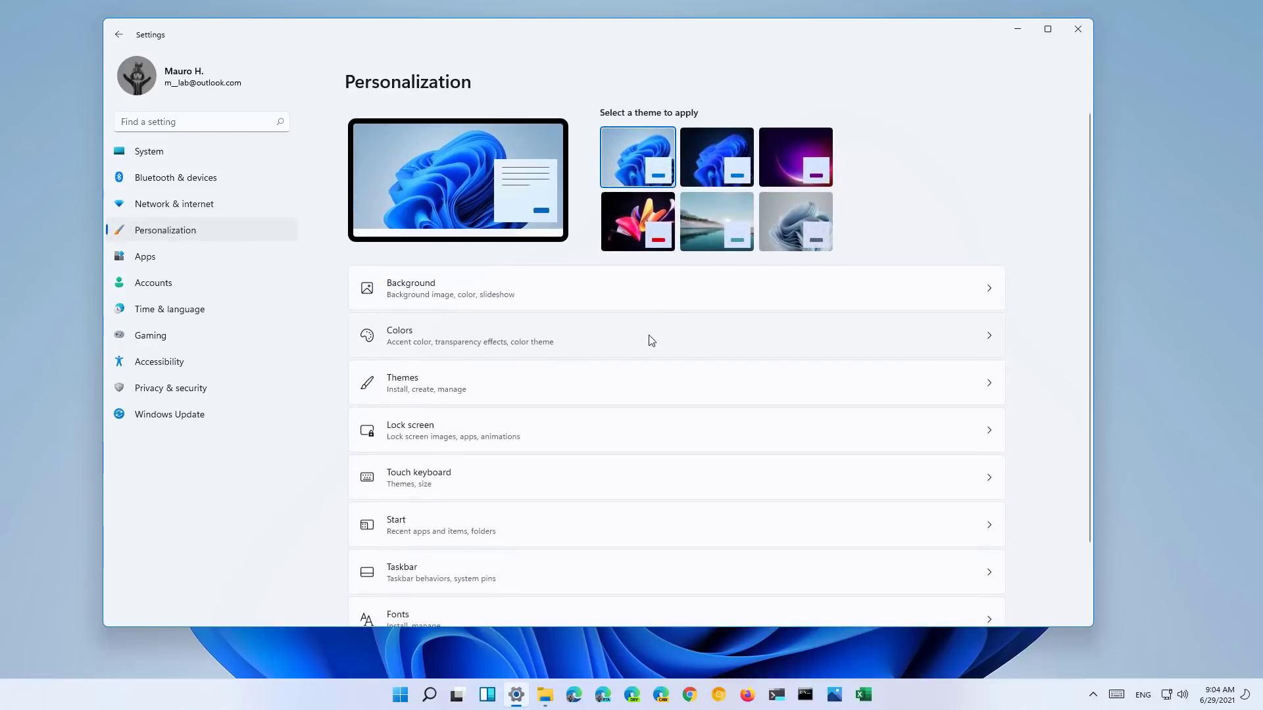
click(700, 155)
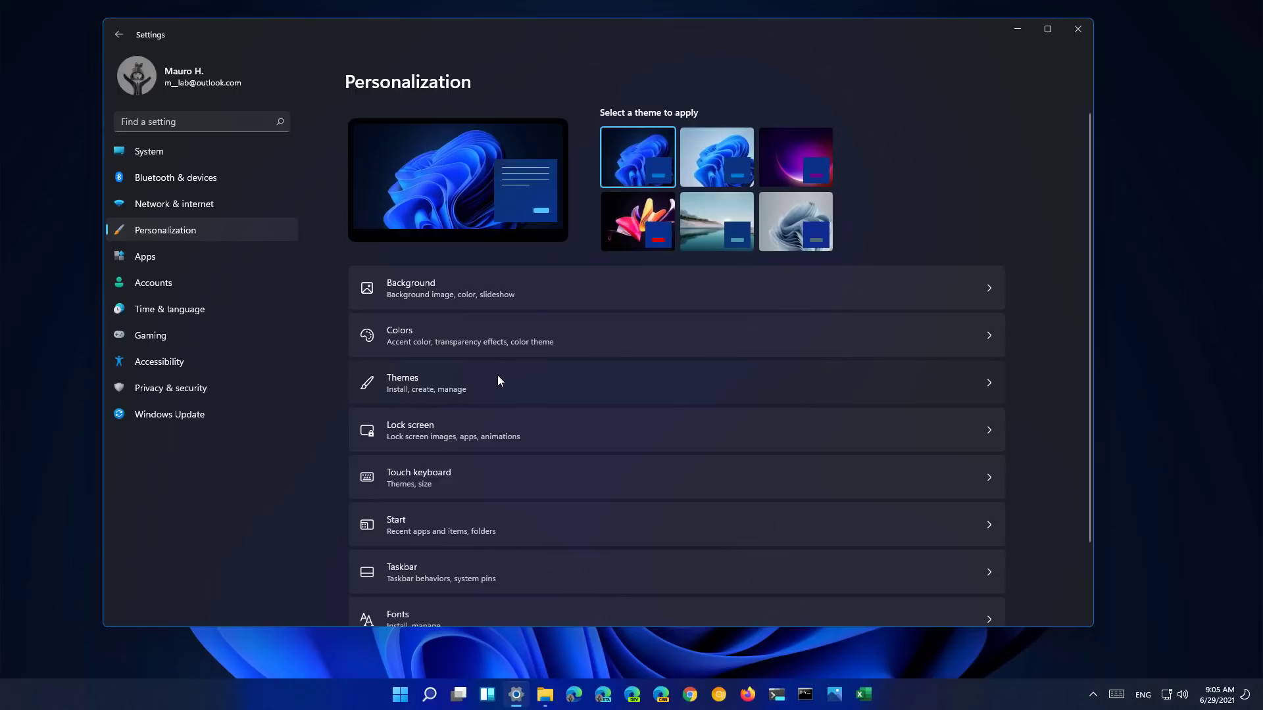
click(497, 380)
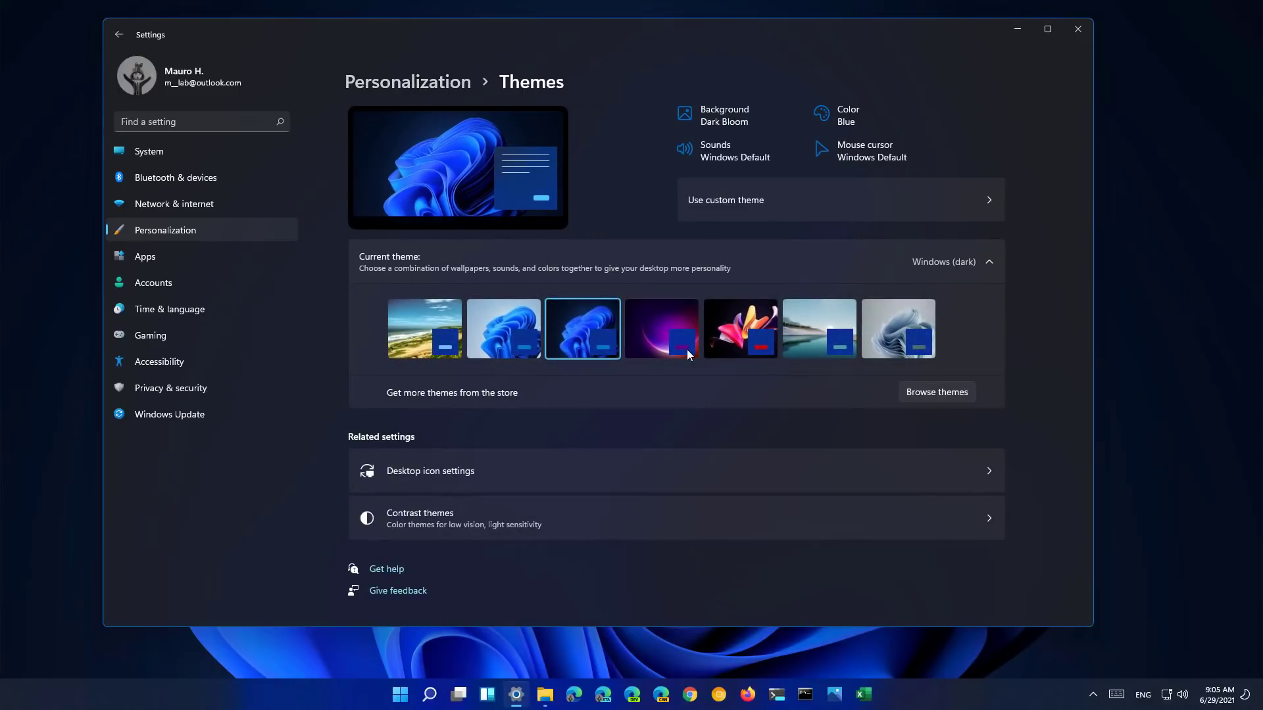
click(940, 396)
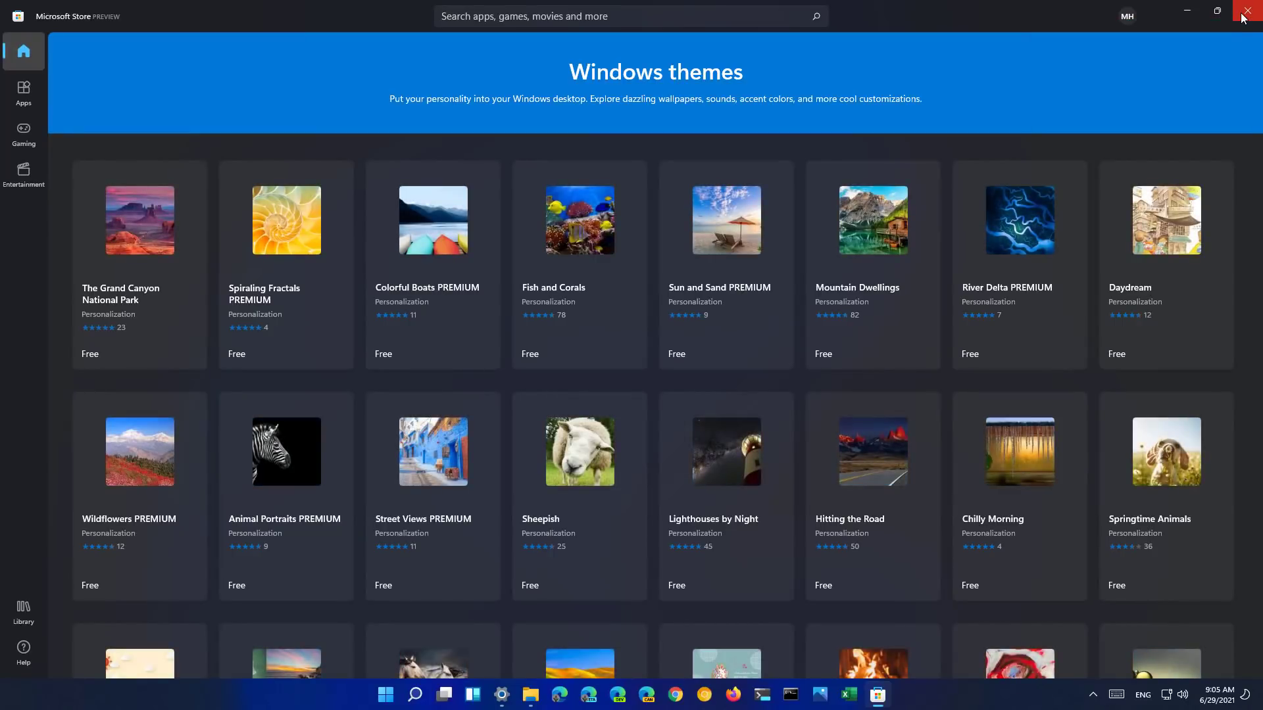
click(1243, 15)
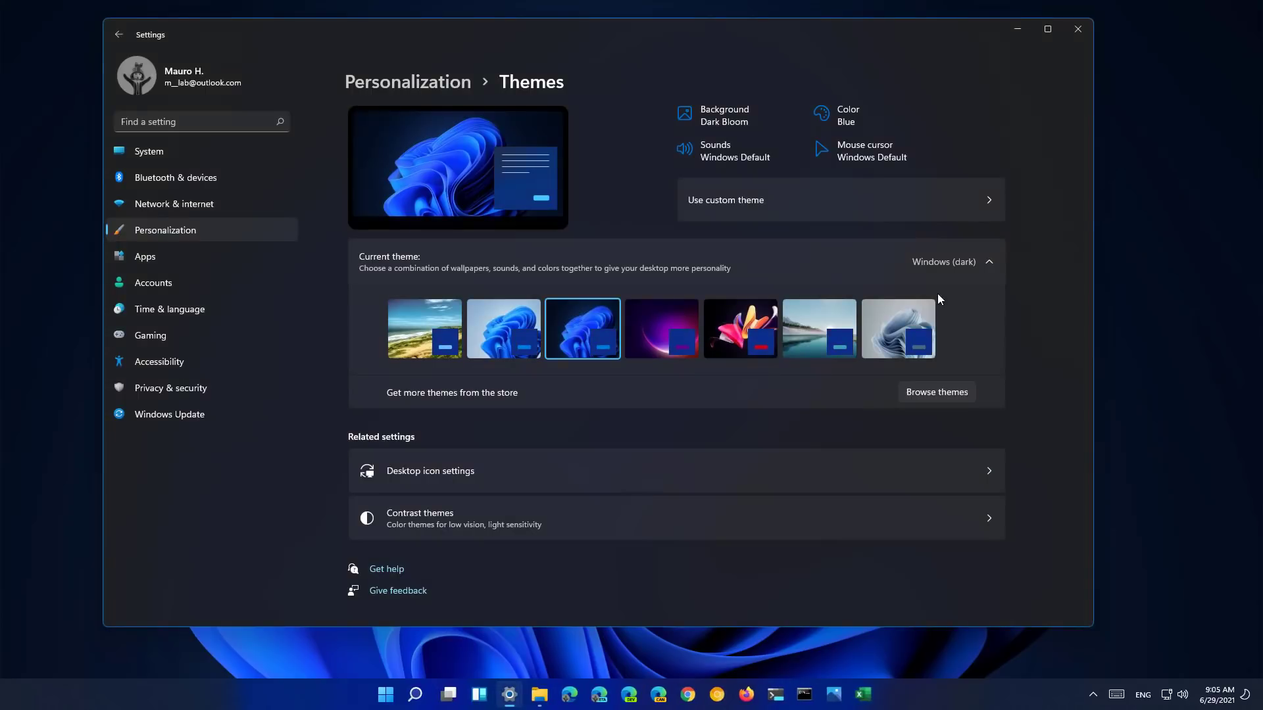
- Look at the Desktop icon settings without changing anything
click(479, 465)
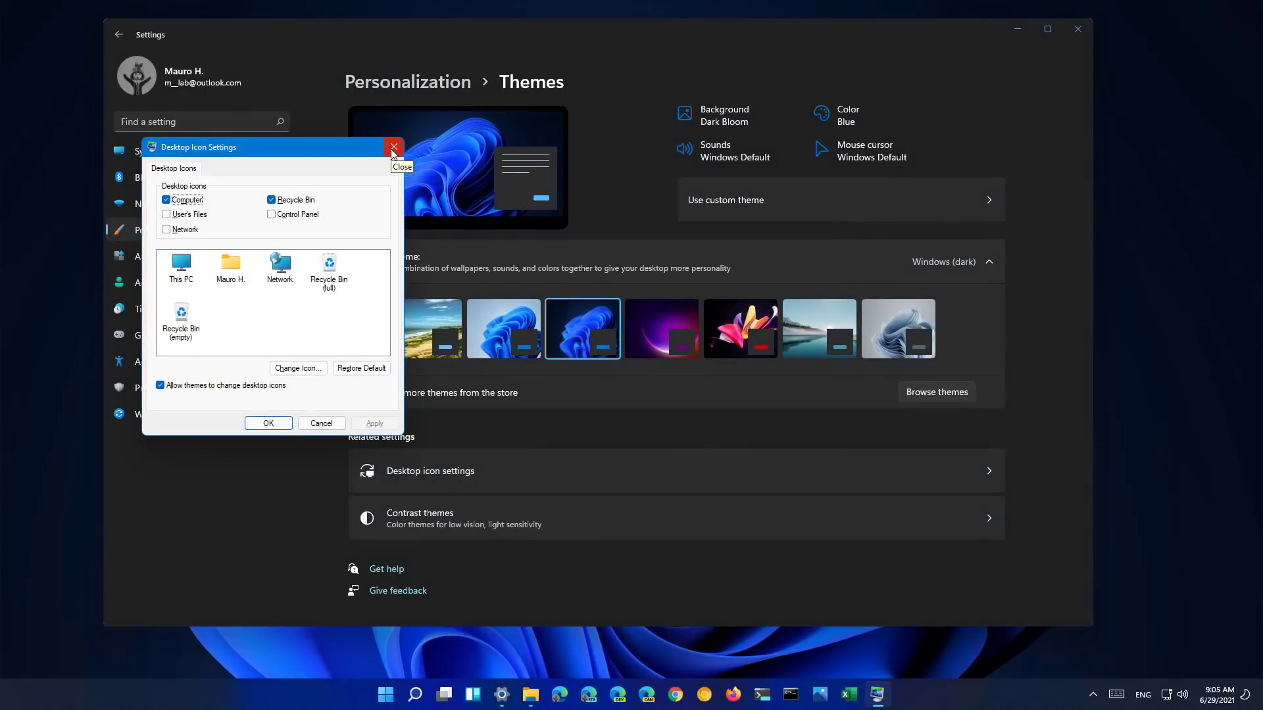
click(393, 152)
click(196, 230)
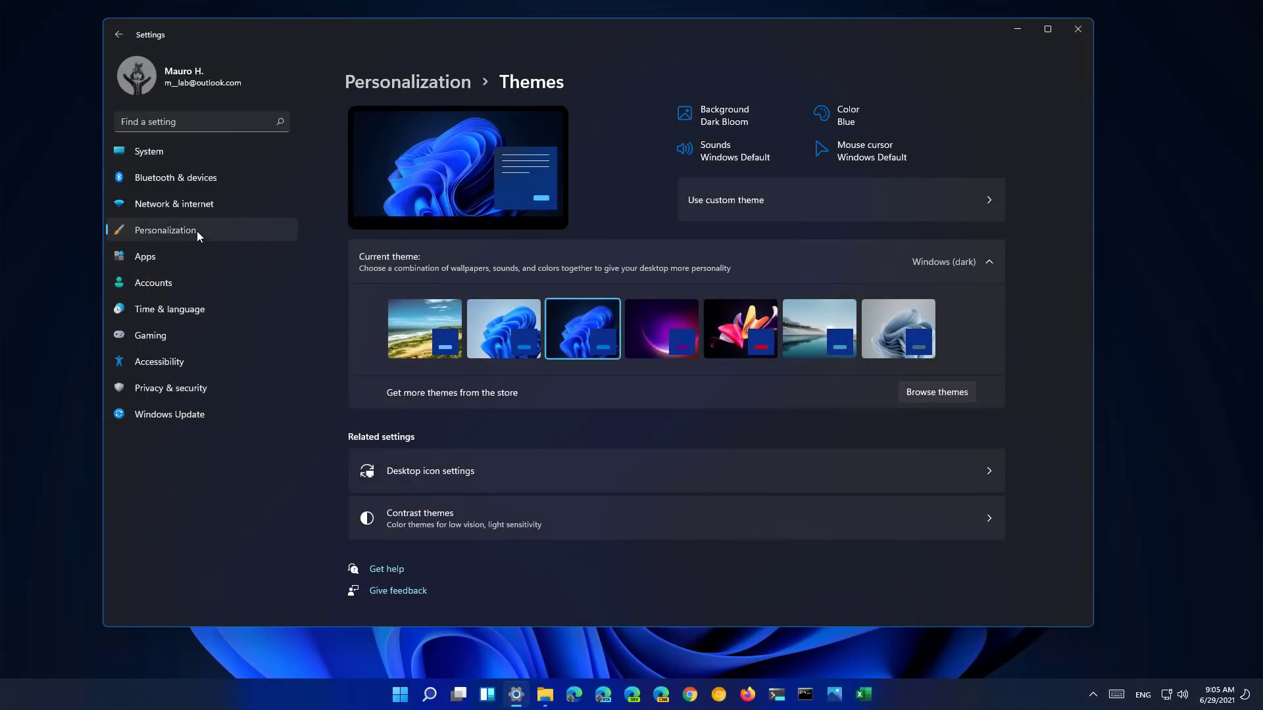
- Set the flower image as the desktop wallpaper, keeping the Fill fit
click(511, 284)
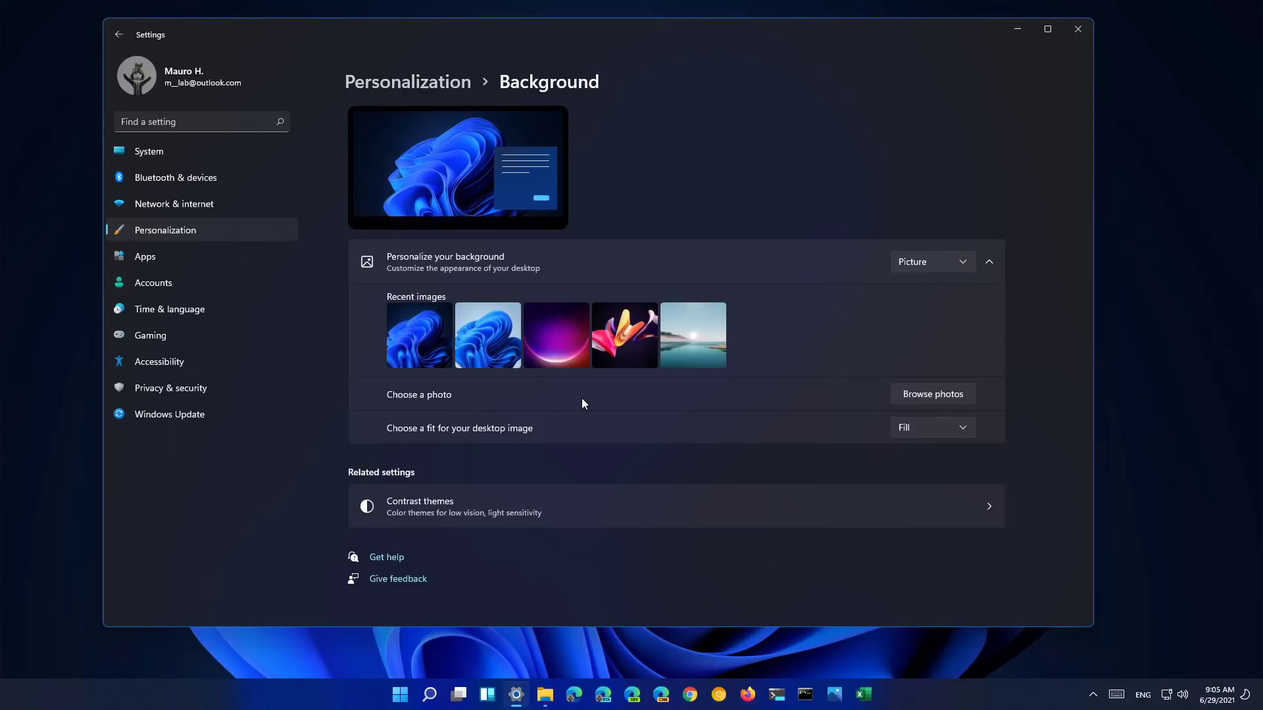
click(896, 429)
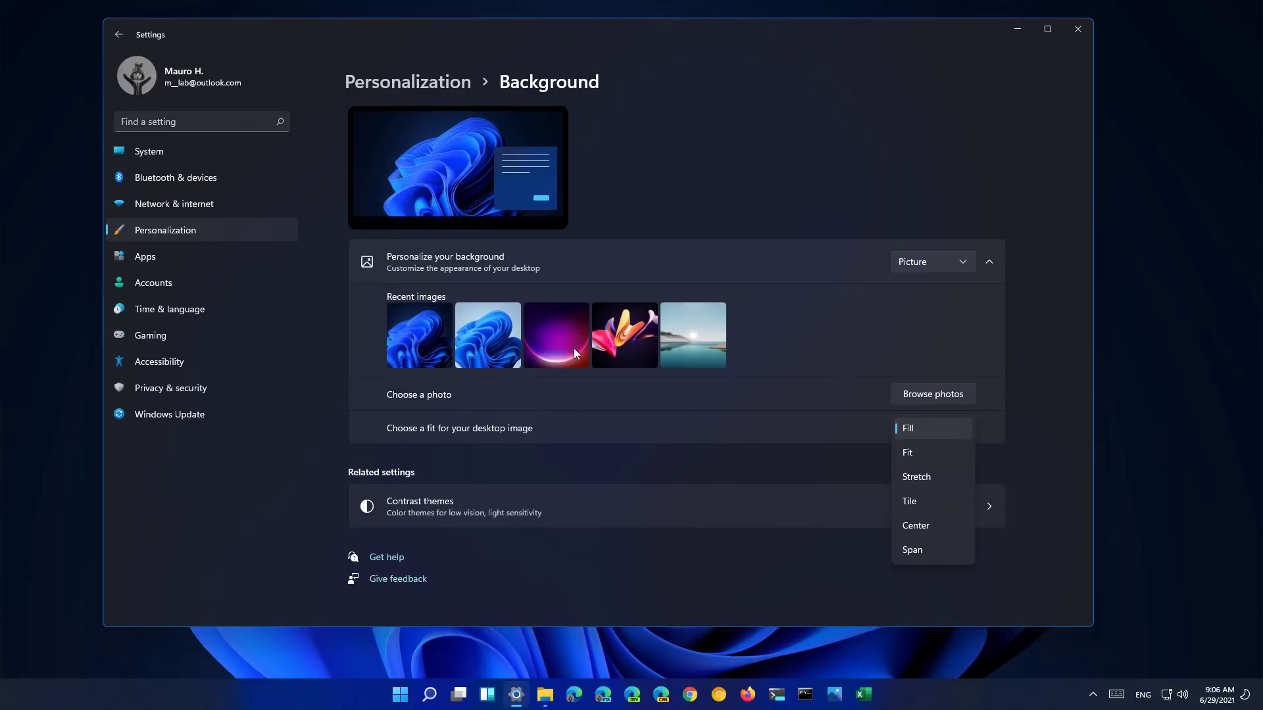
click(609, 340)
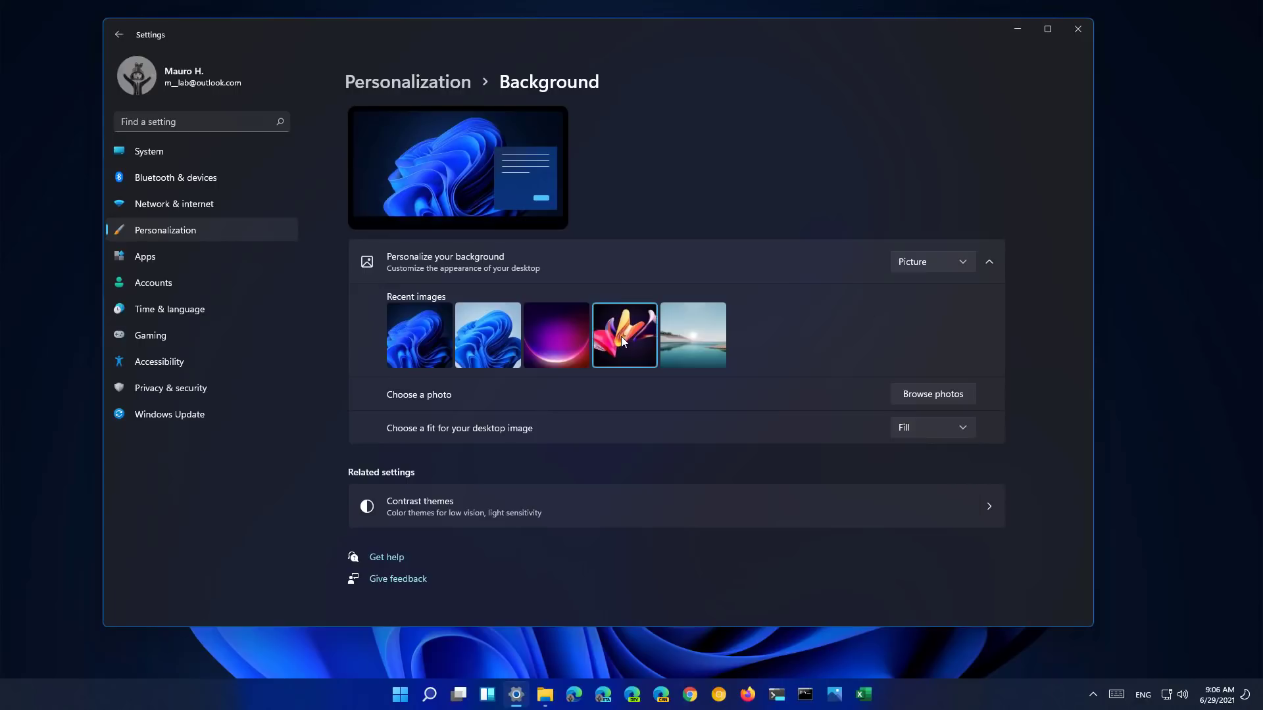
click(620, 337)
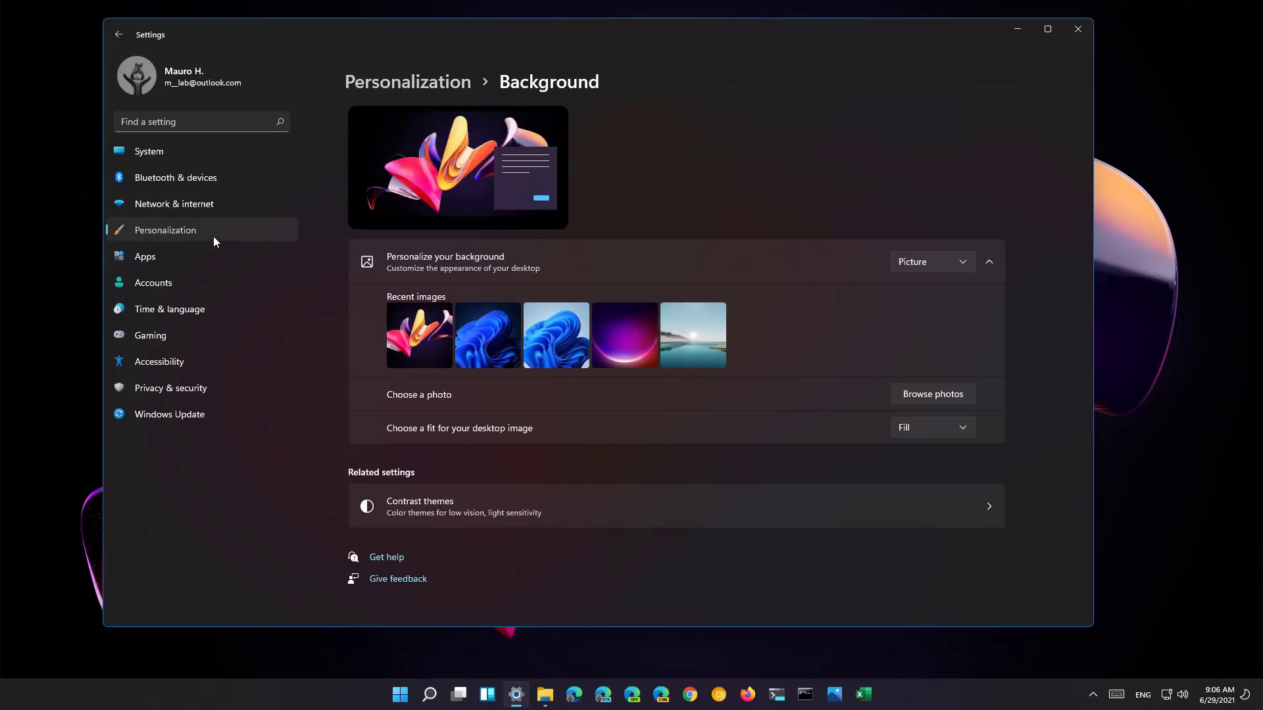
- View the Lock screen settings, then return to Personalization
click(190, 233)
scroll(479, 364, down, 2)
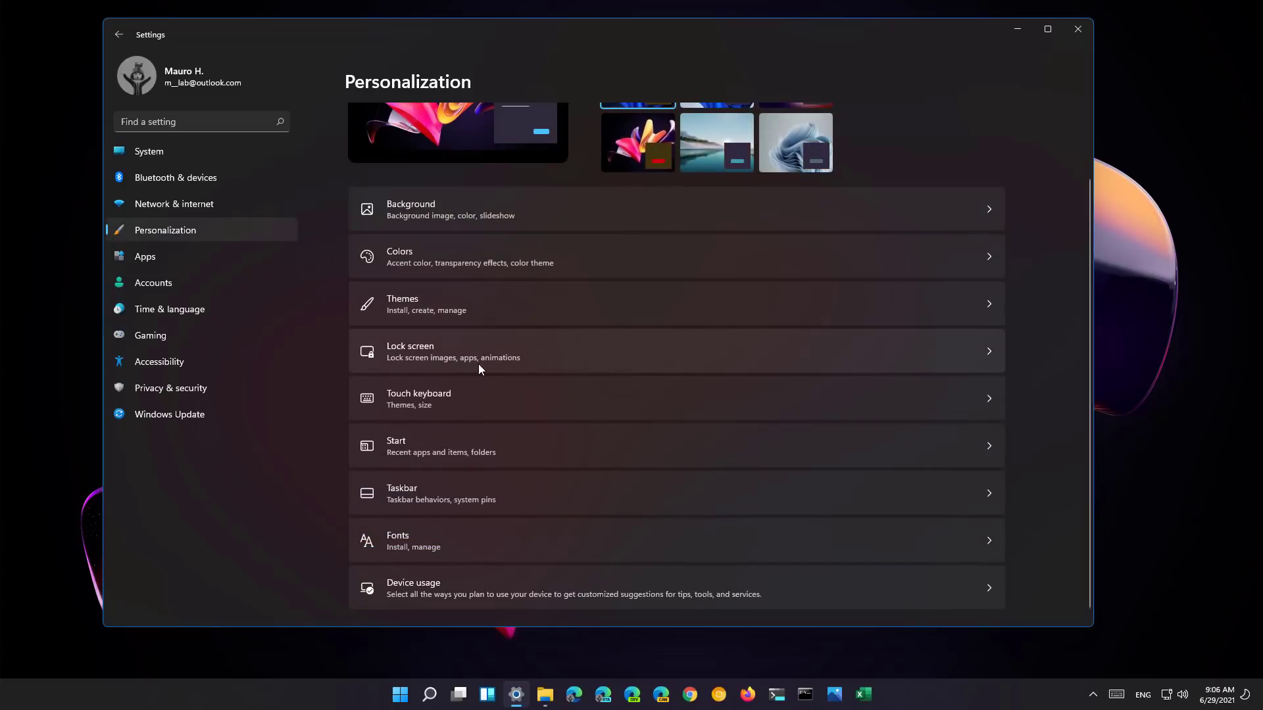
click(483, 358)
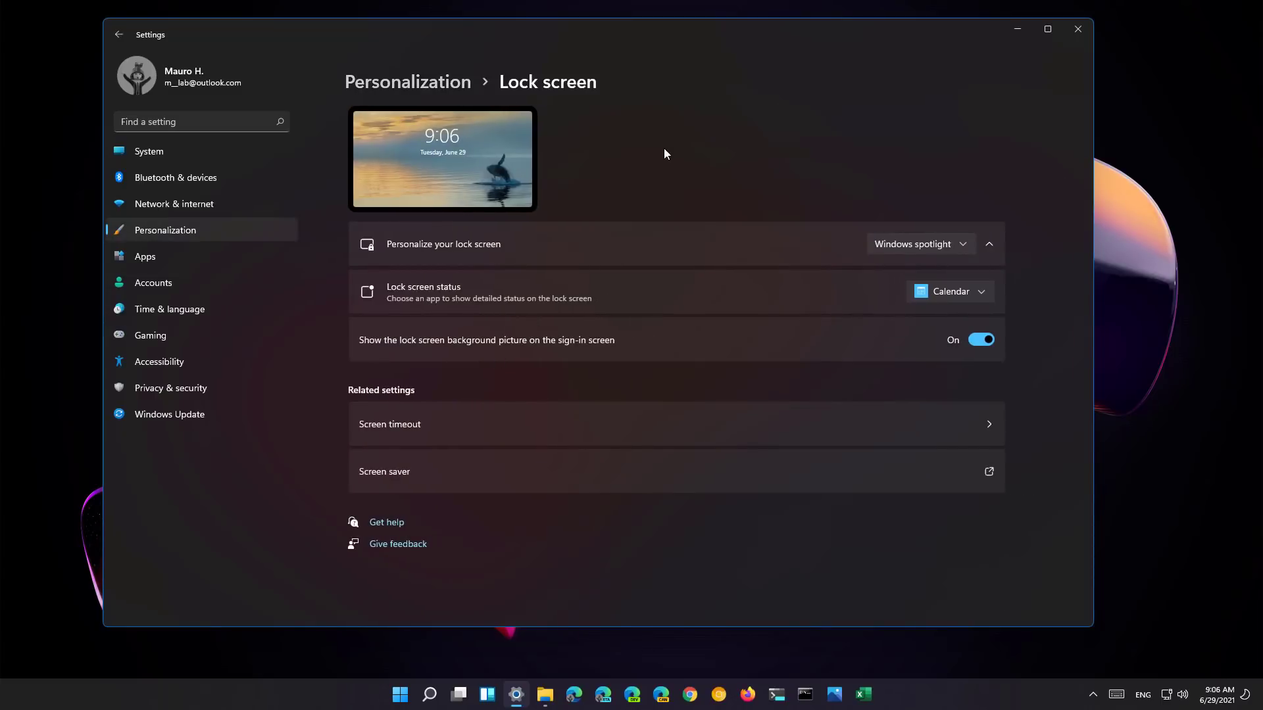
click(206, 238)
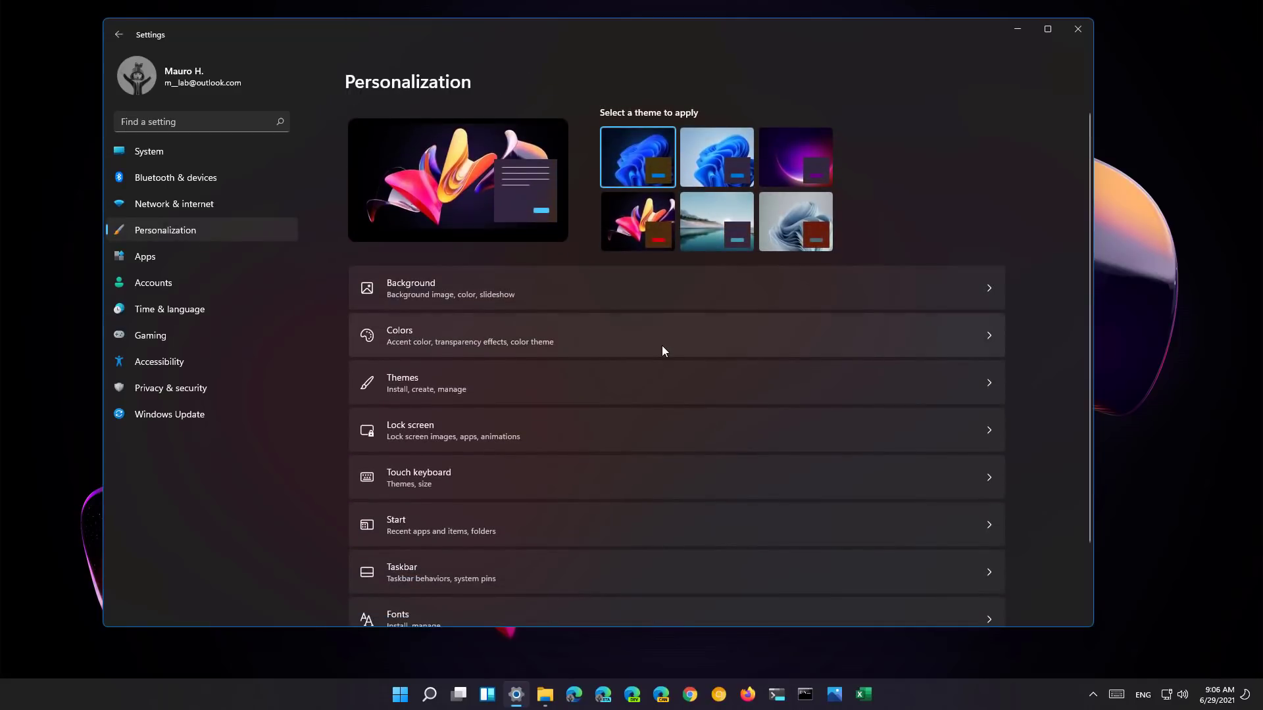
- Switch the colour mode from Dark to Light and check the Accent color options
click(662, 348)
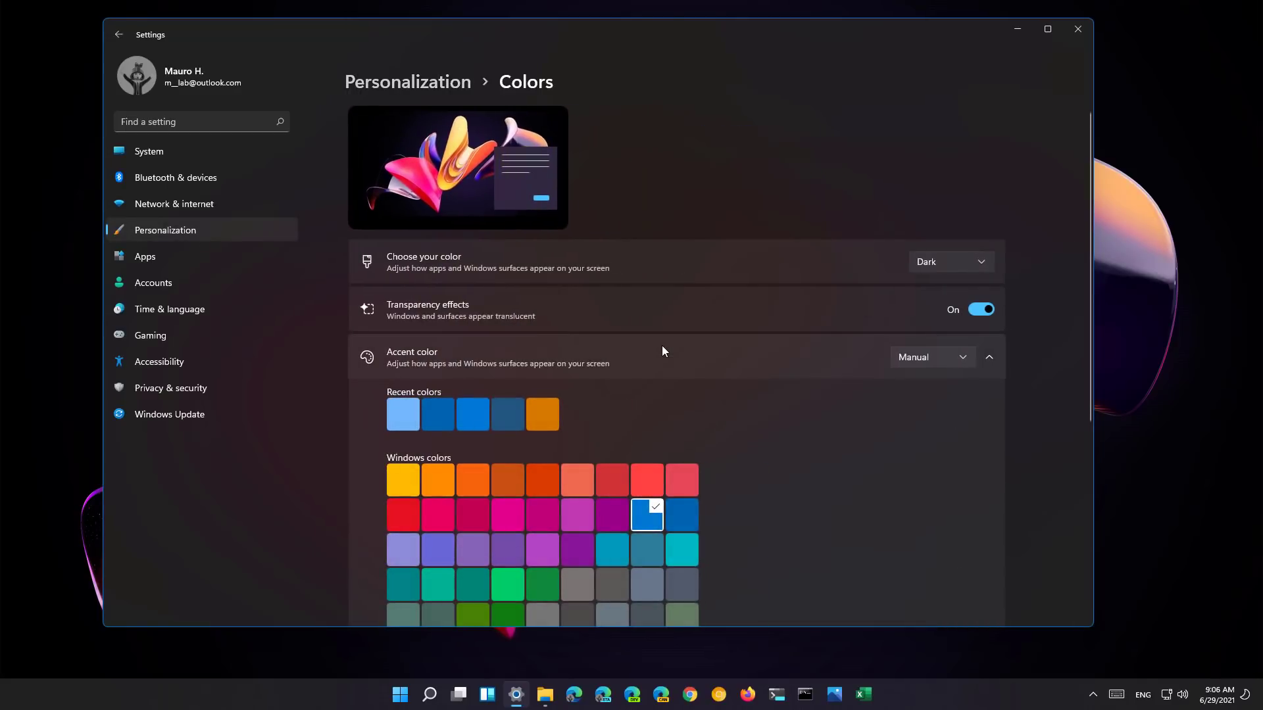
click(947, 262)
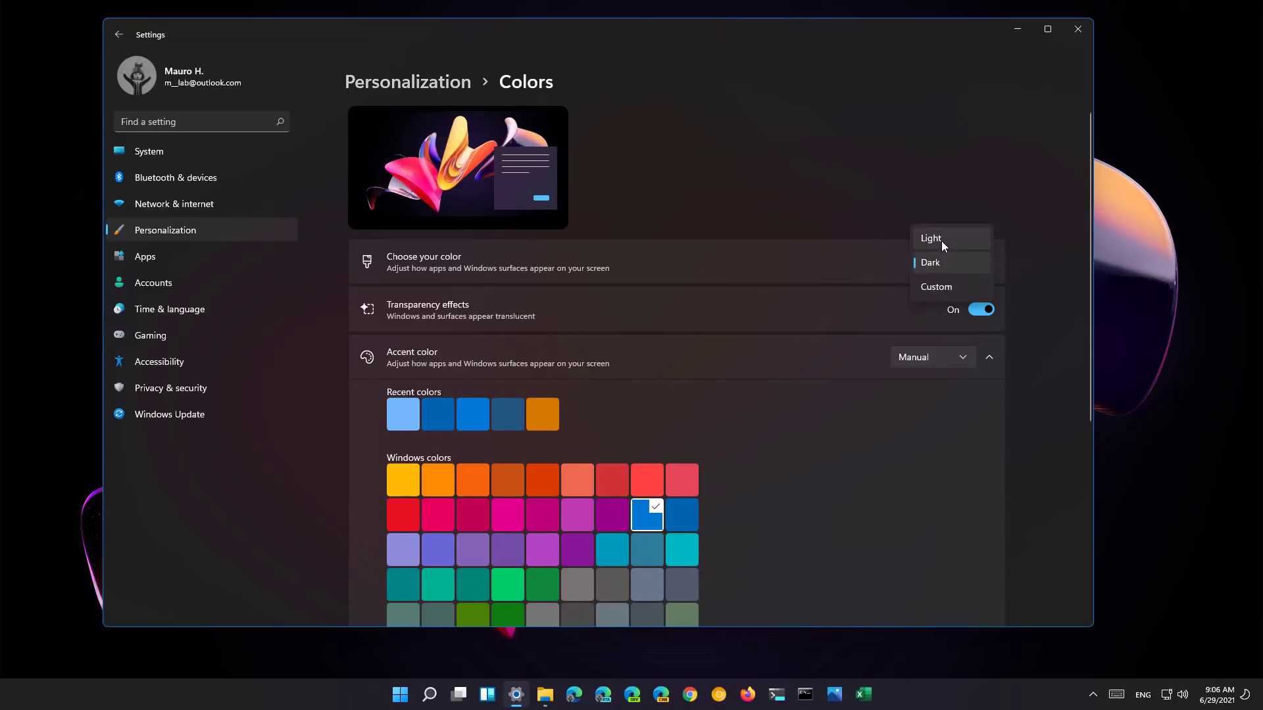
click(941, 241)
scroll(818, 390, down, 1)
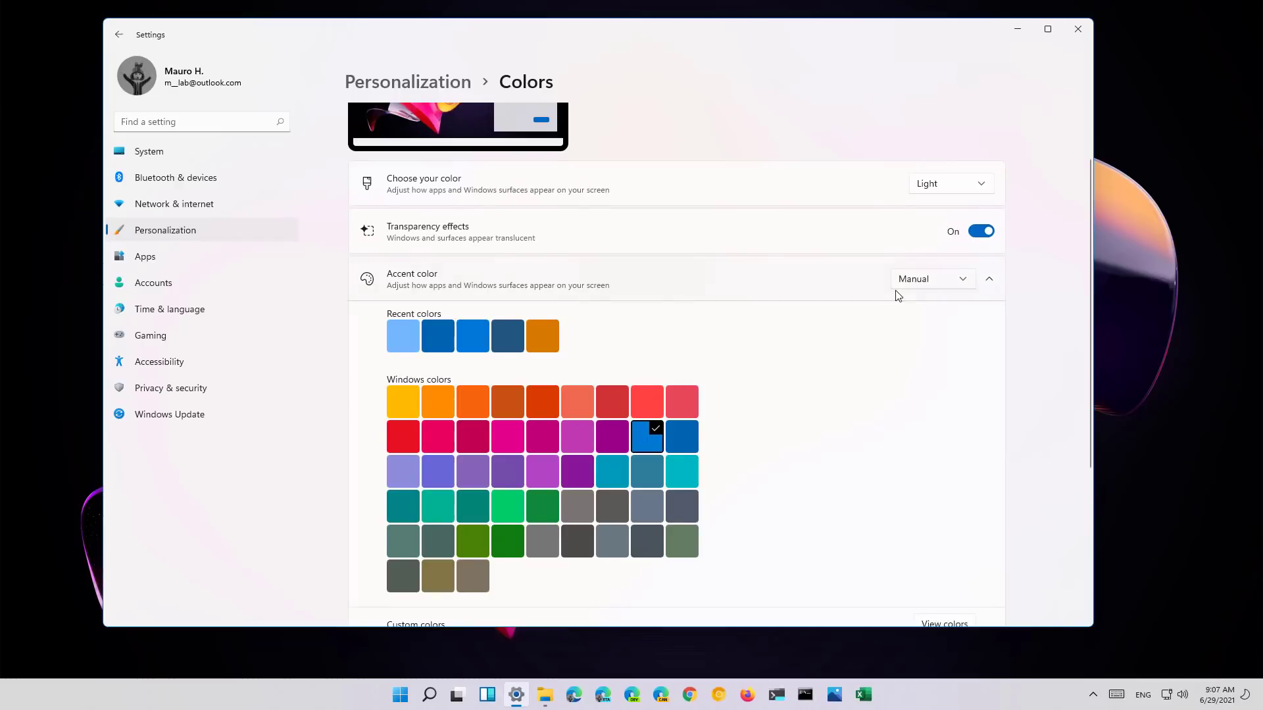
click(932, 277)
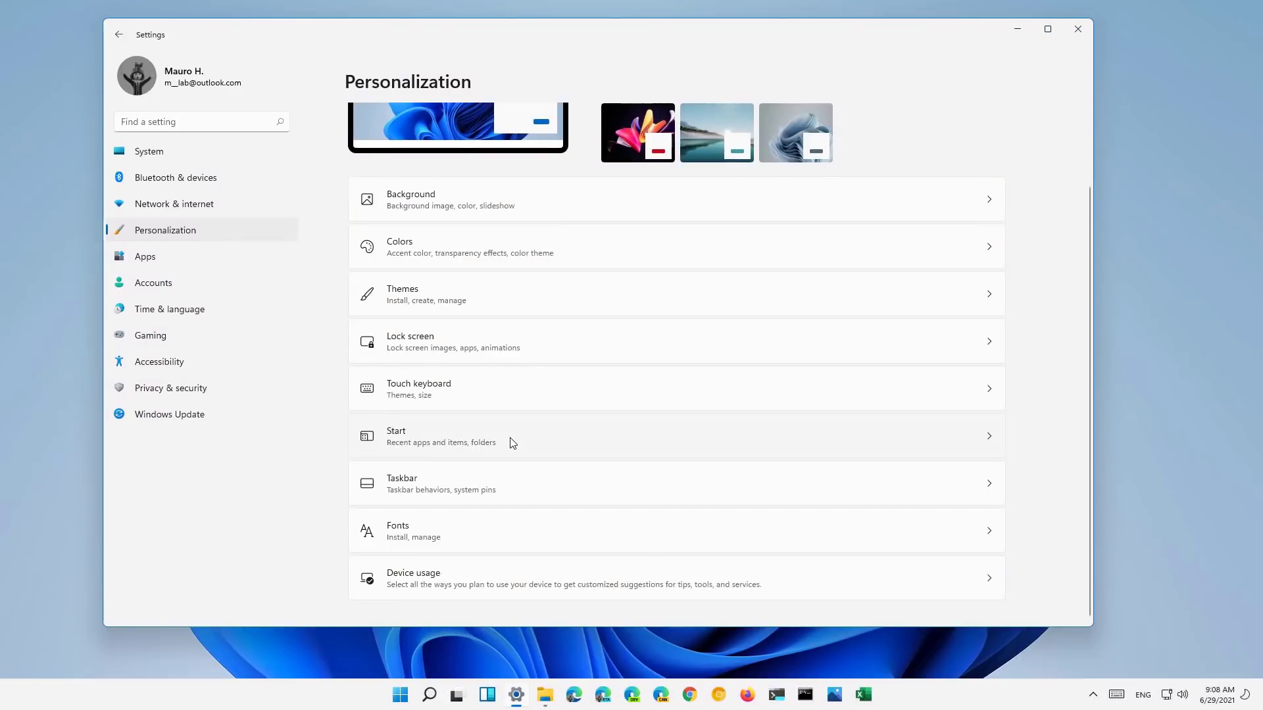
- Open Start > Folders and check which folders currently sit beside Power
click(512, 443)
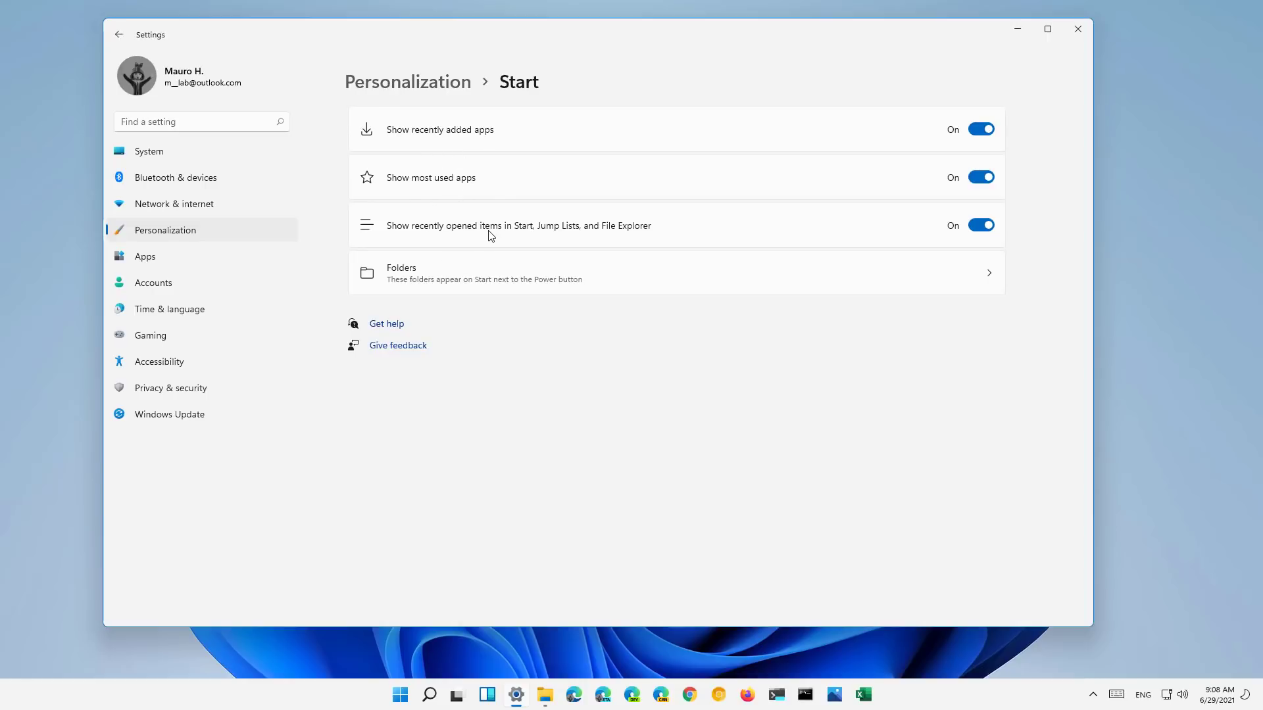
click(460, 278)
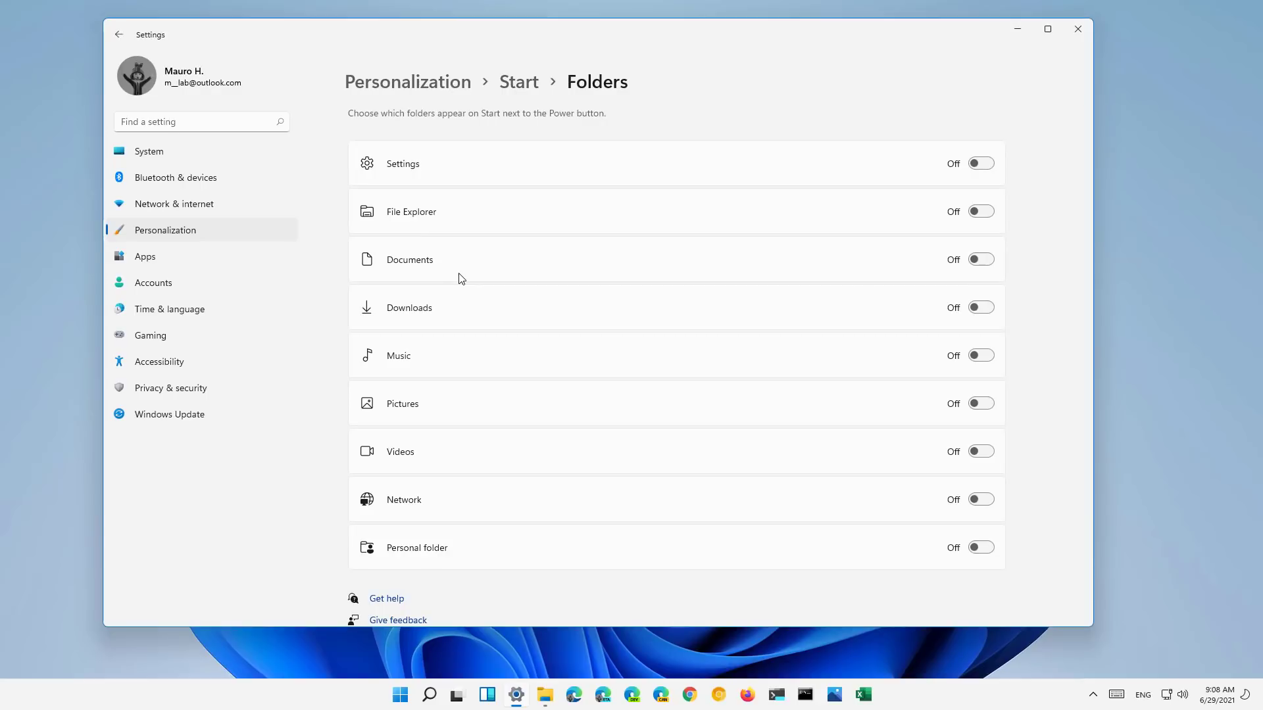
key(super)
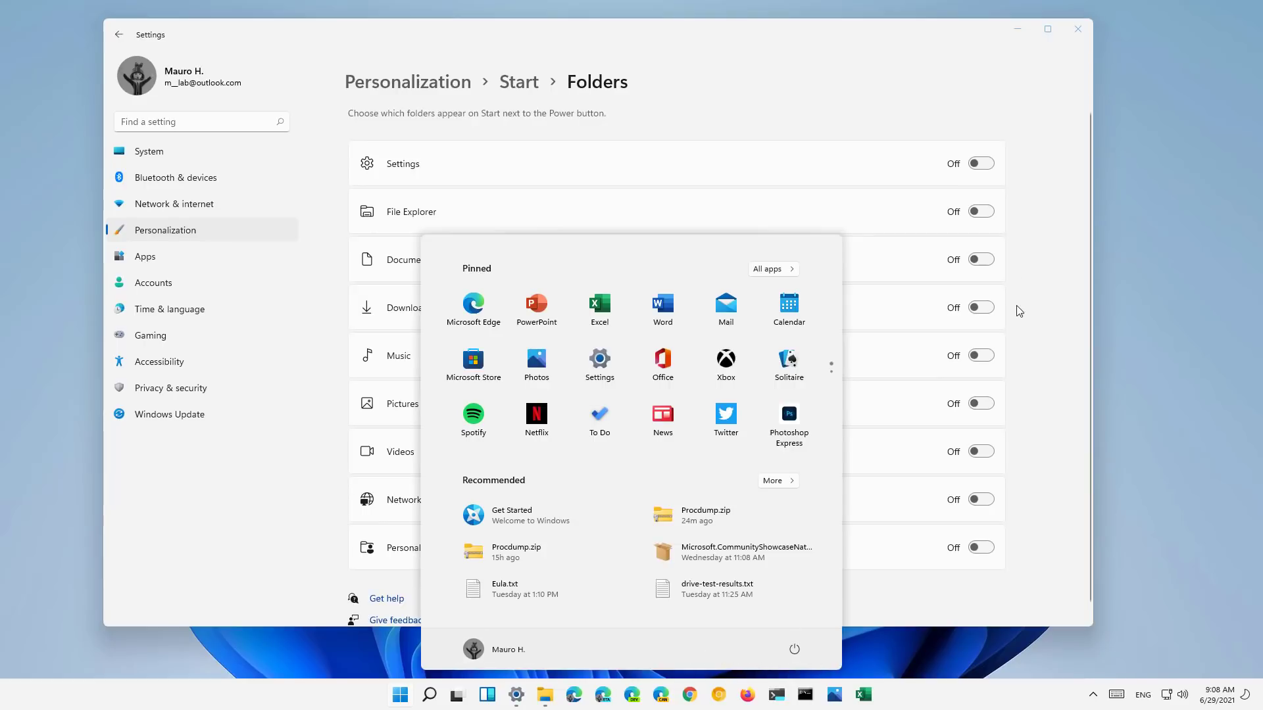
click(1016, 169)
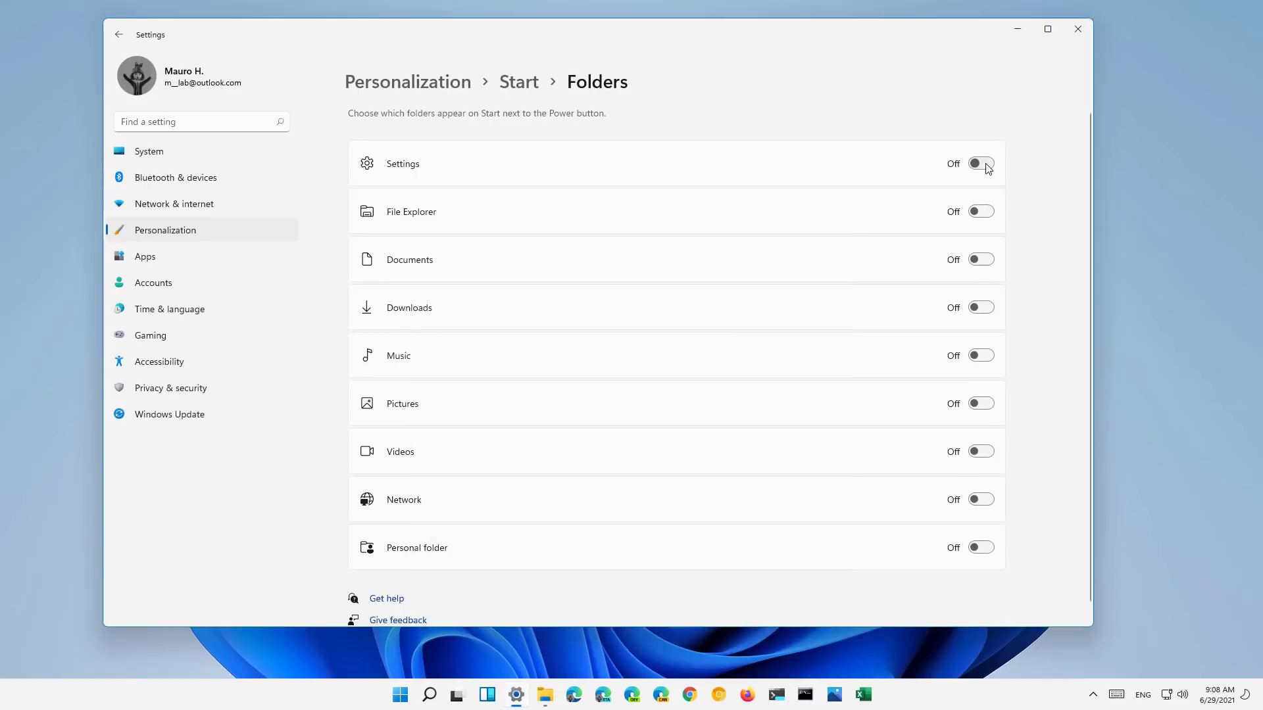
- Turn on the Settings and File Explorer folders and confirm them beside Power on Start
click(986, 166)
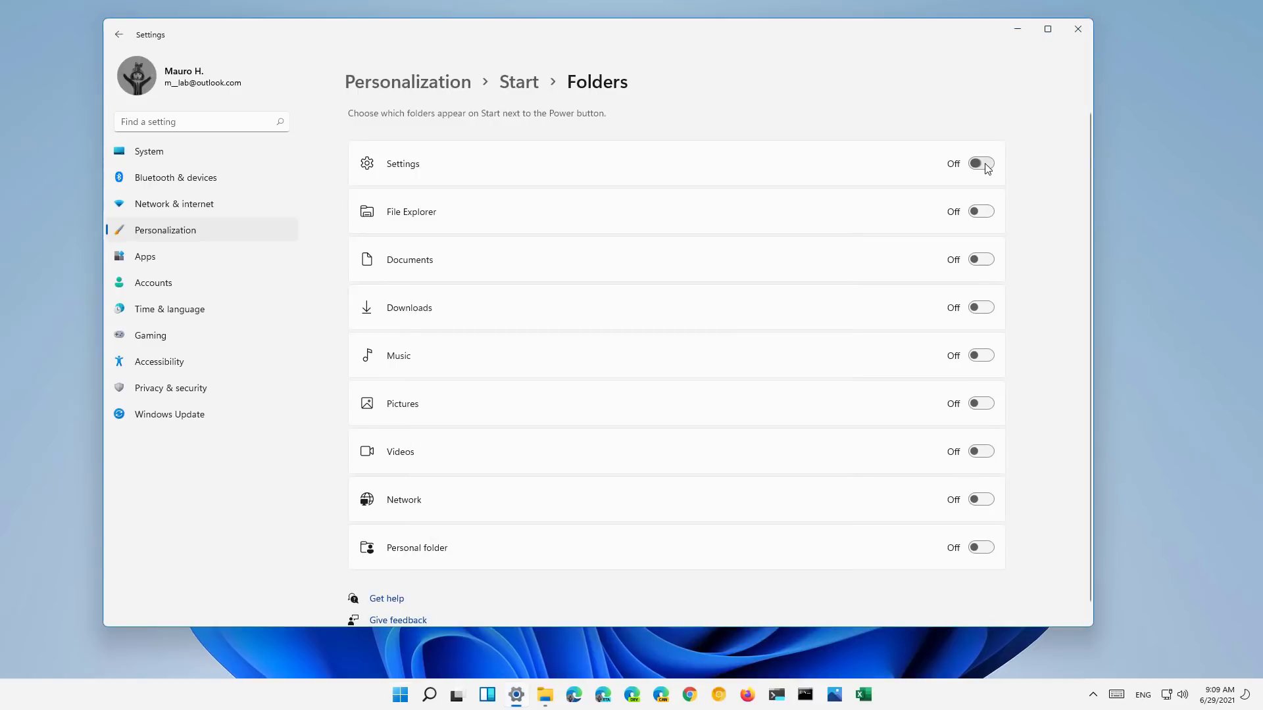
click(987, 215)
key(super)
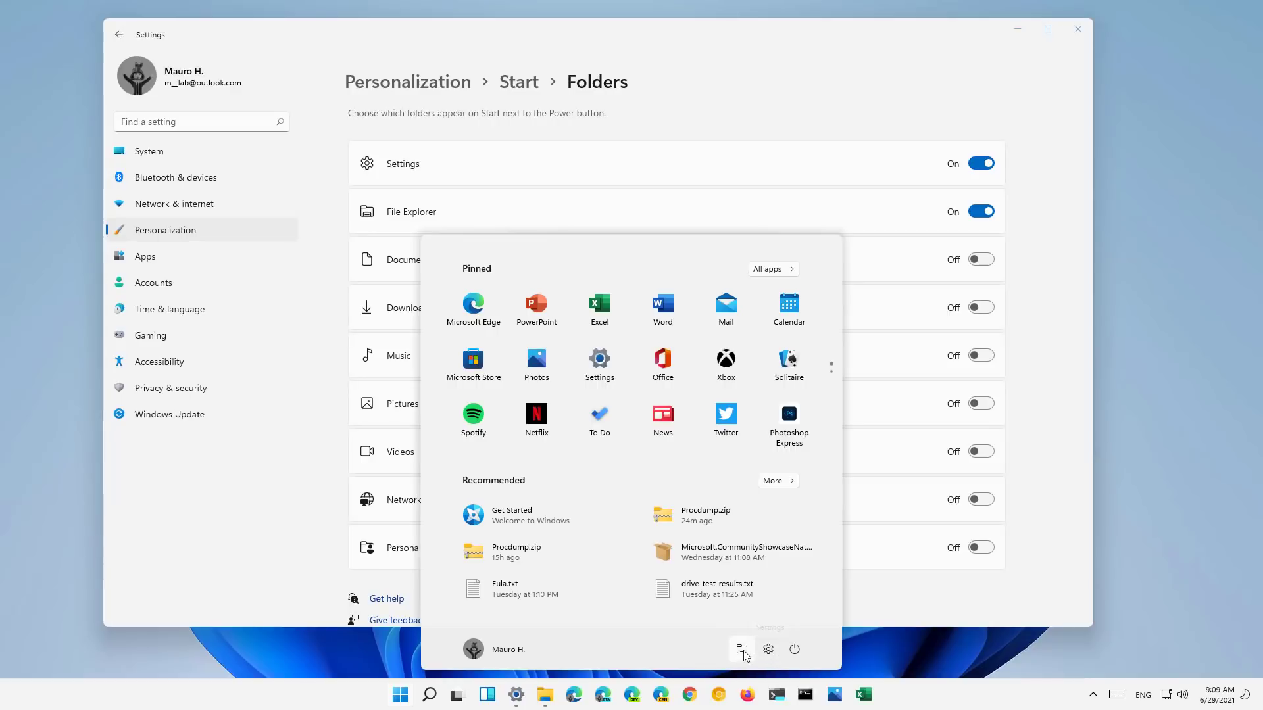
click(796, 652)
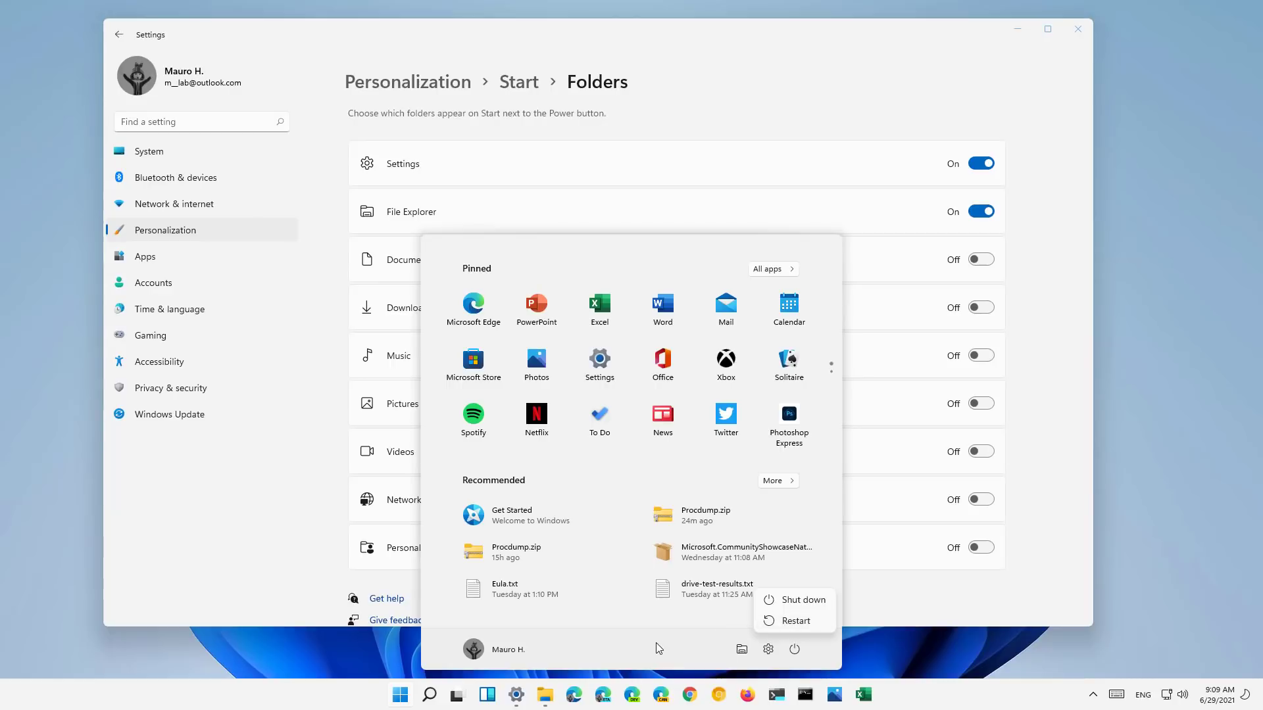
- Uninstall 3D Viewer from Apps & features
click(167, 258)
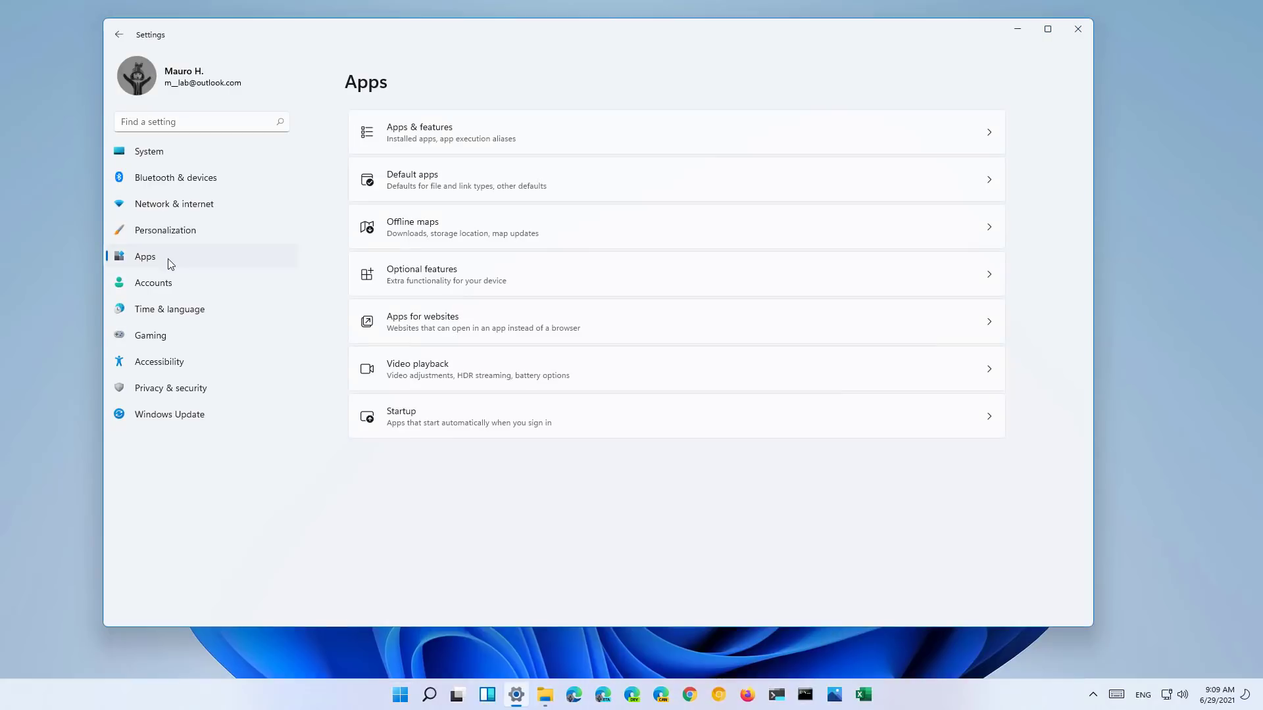
click(581, 135)
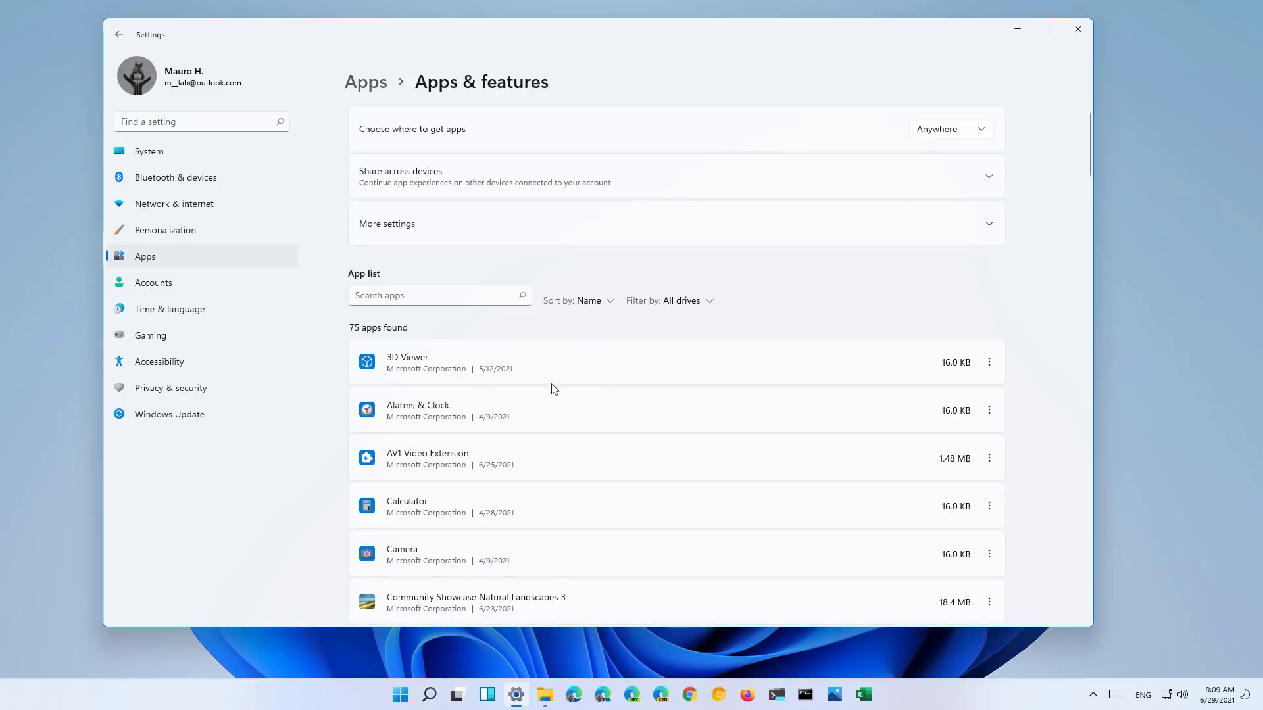
click(986, 368)
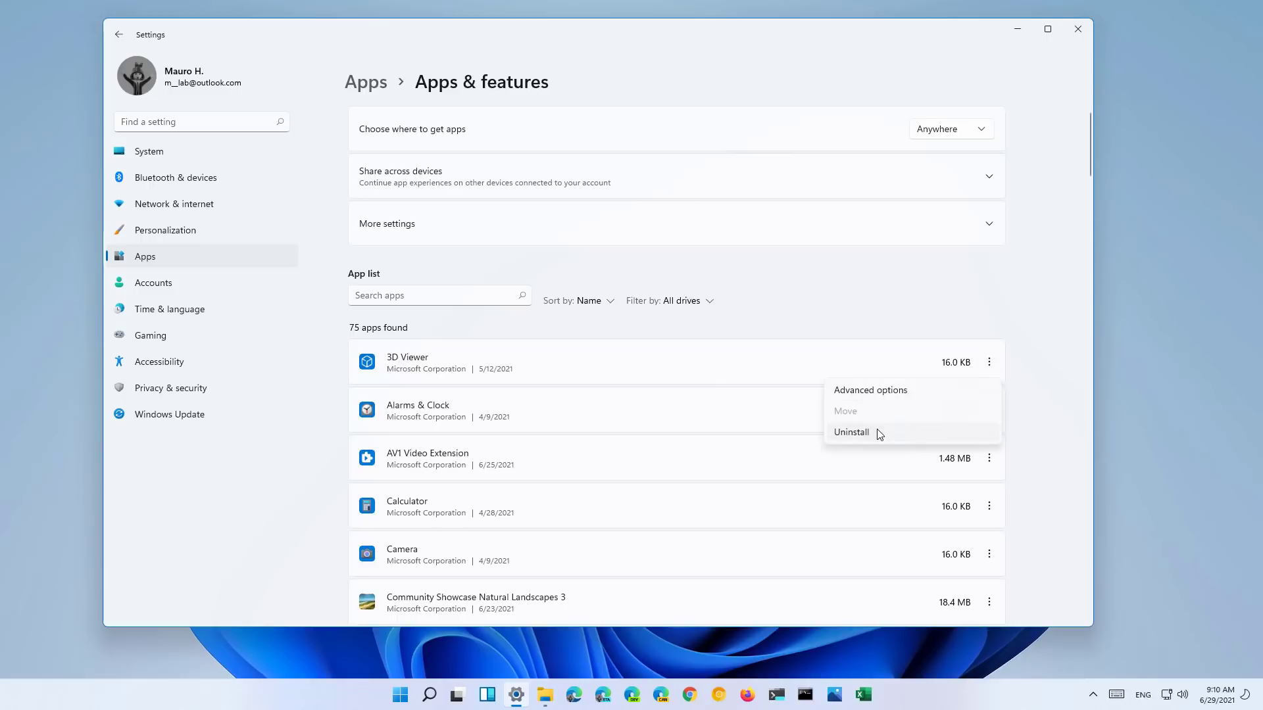
click(877, 429)
click(971, 434)
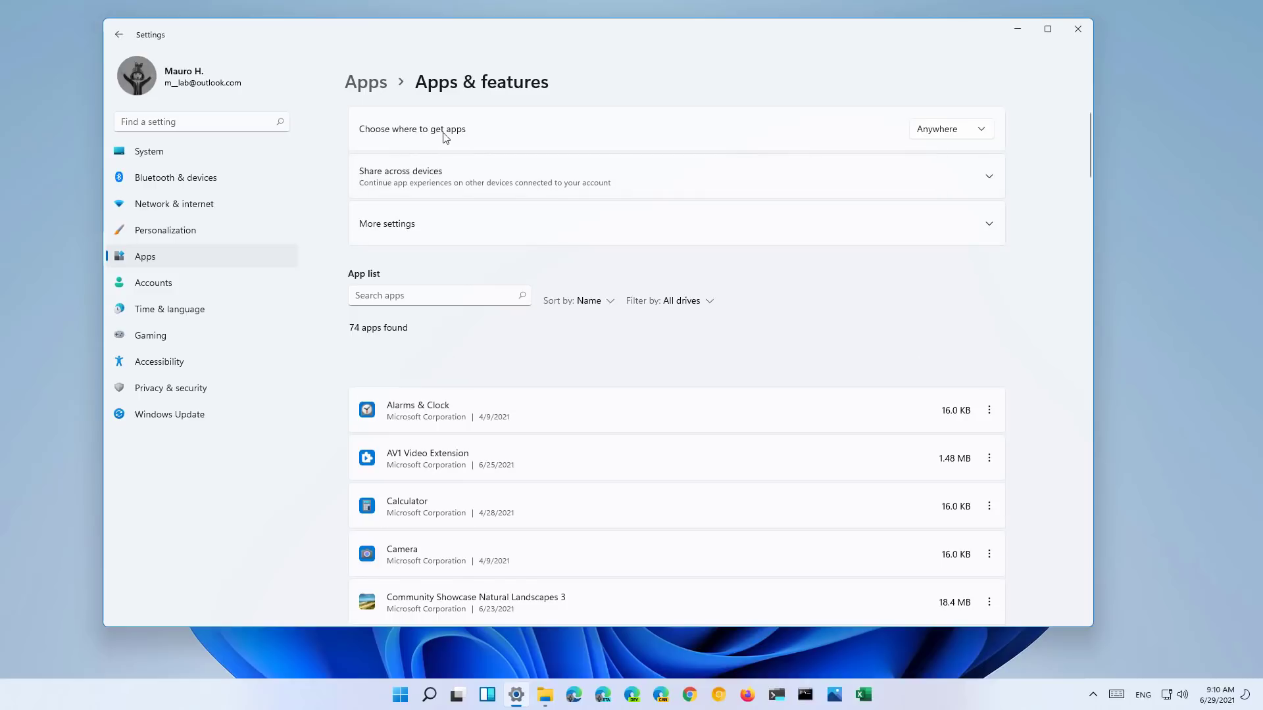
- Keep getting apps from Anywhere and look at the Share across devices options
click(963, 129)
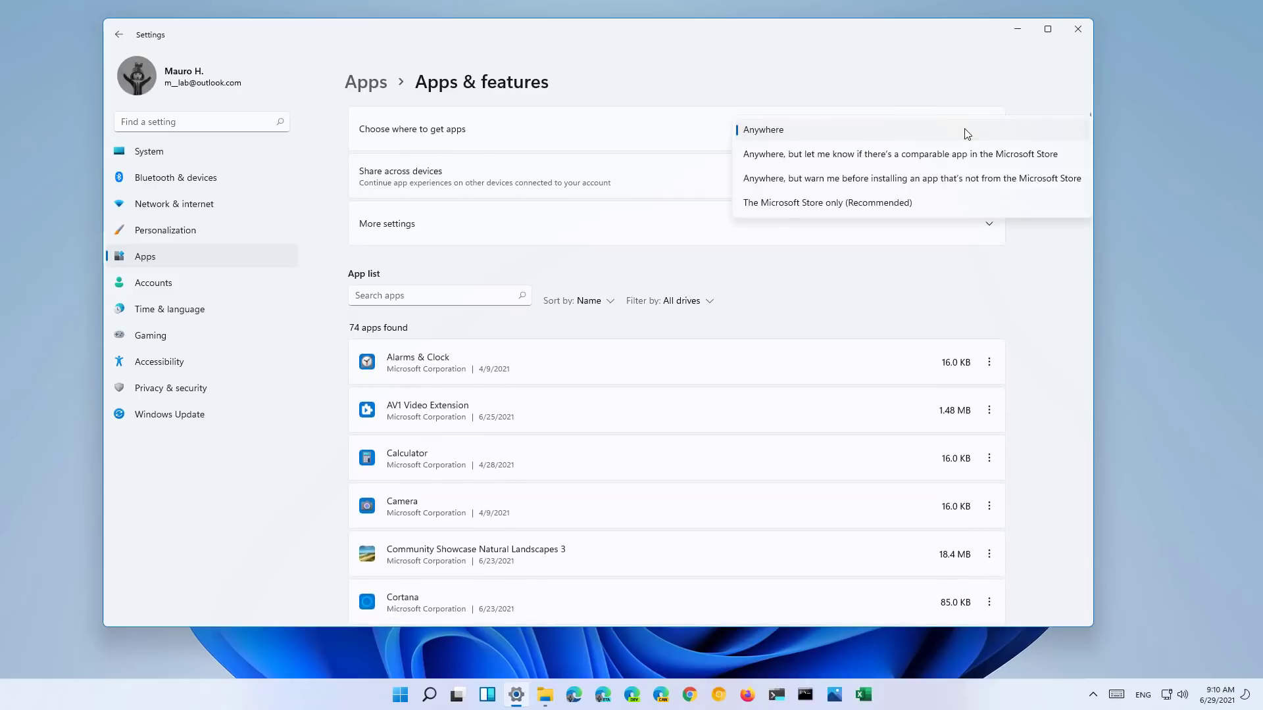
click(628, 141)
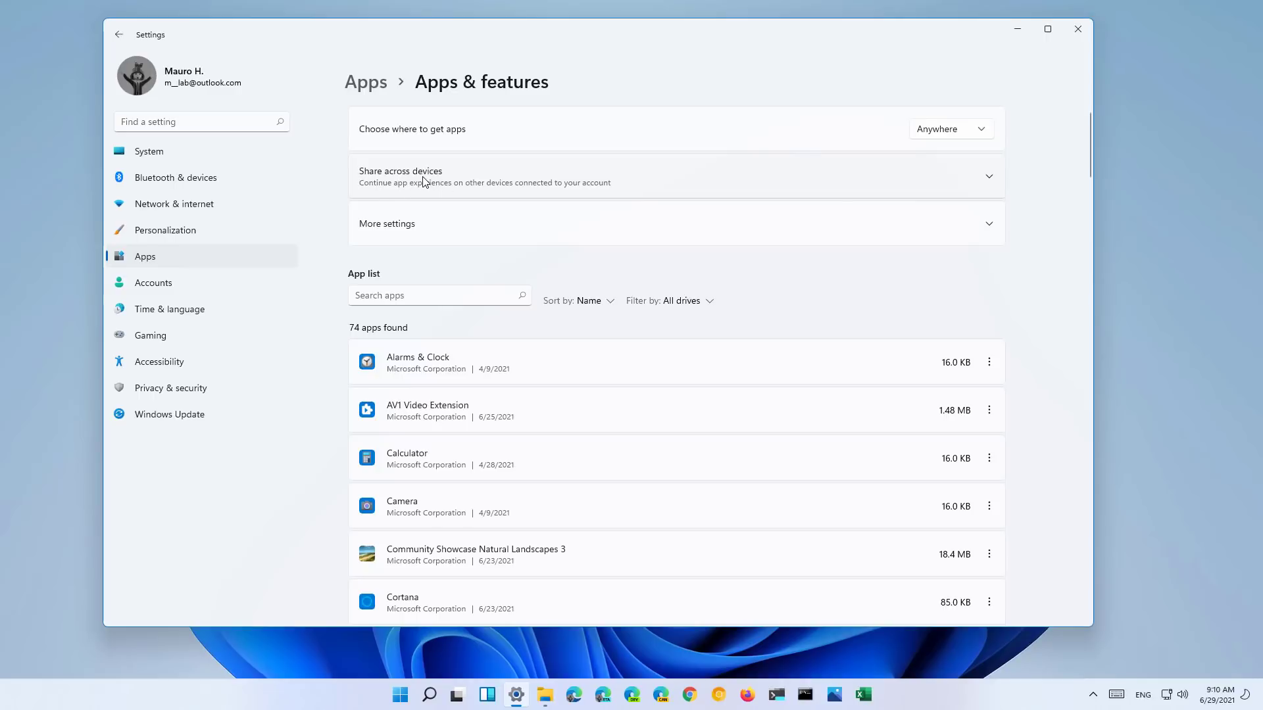
click(424, 181)
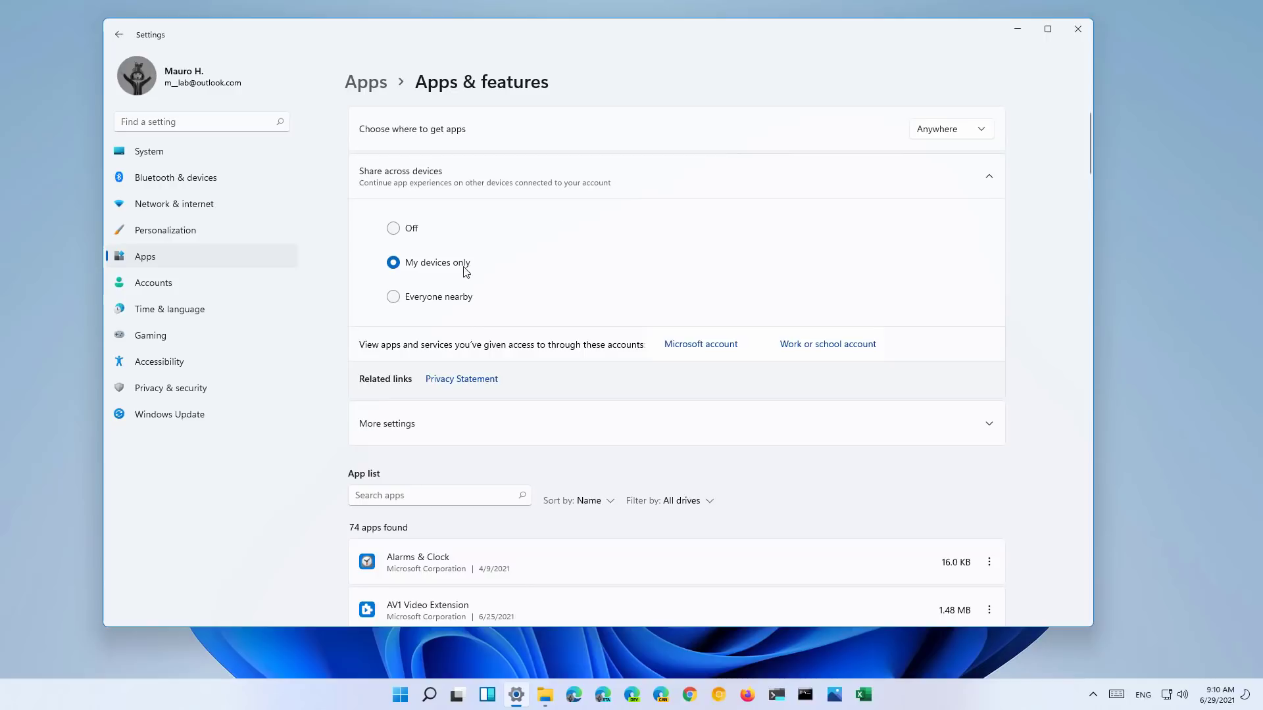
click(415, 179)
- Expand More settings and view the Archive apps settings
click(414, 225)
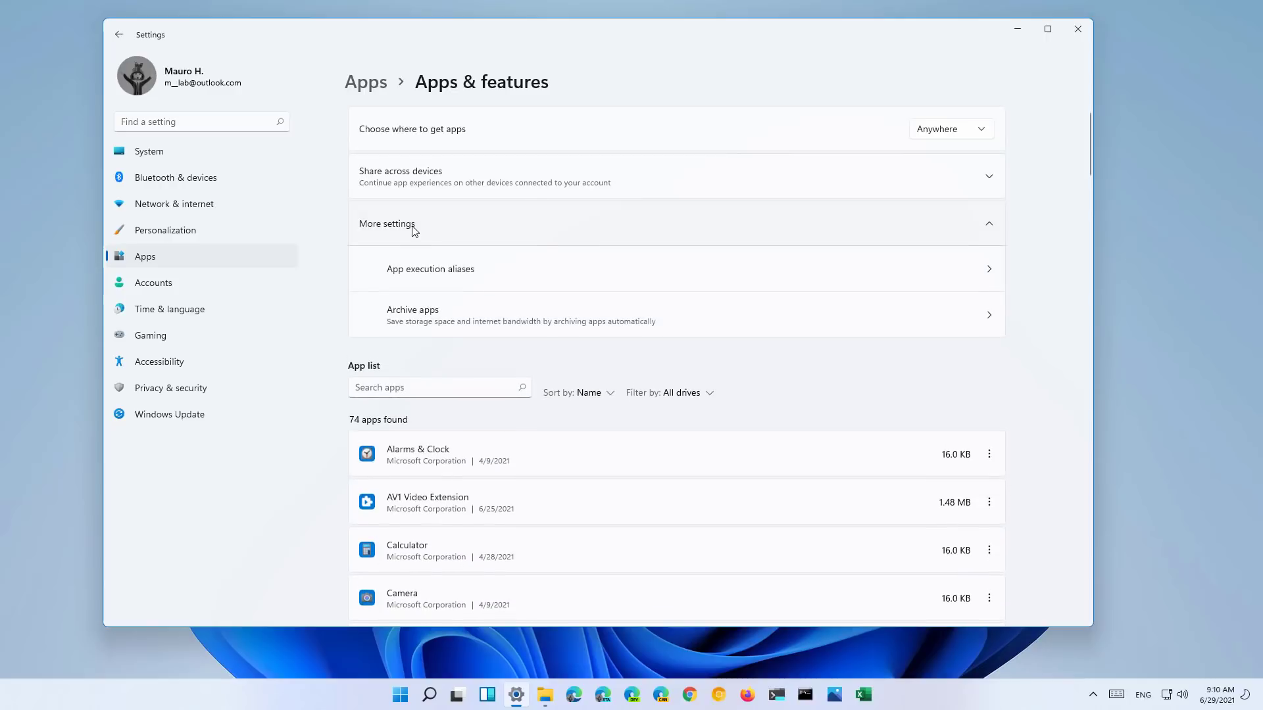
click(427, 316)
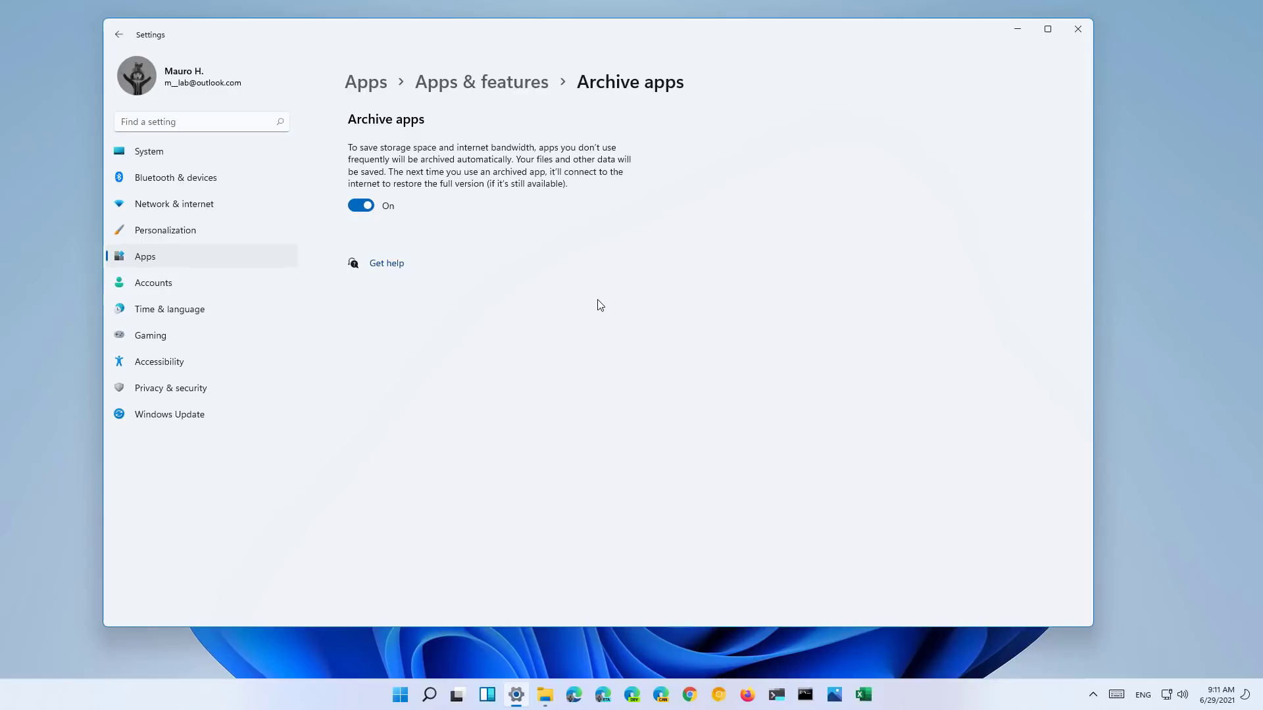
click(208, 282)
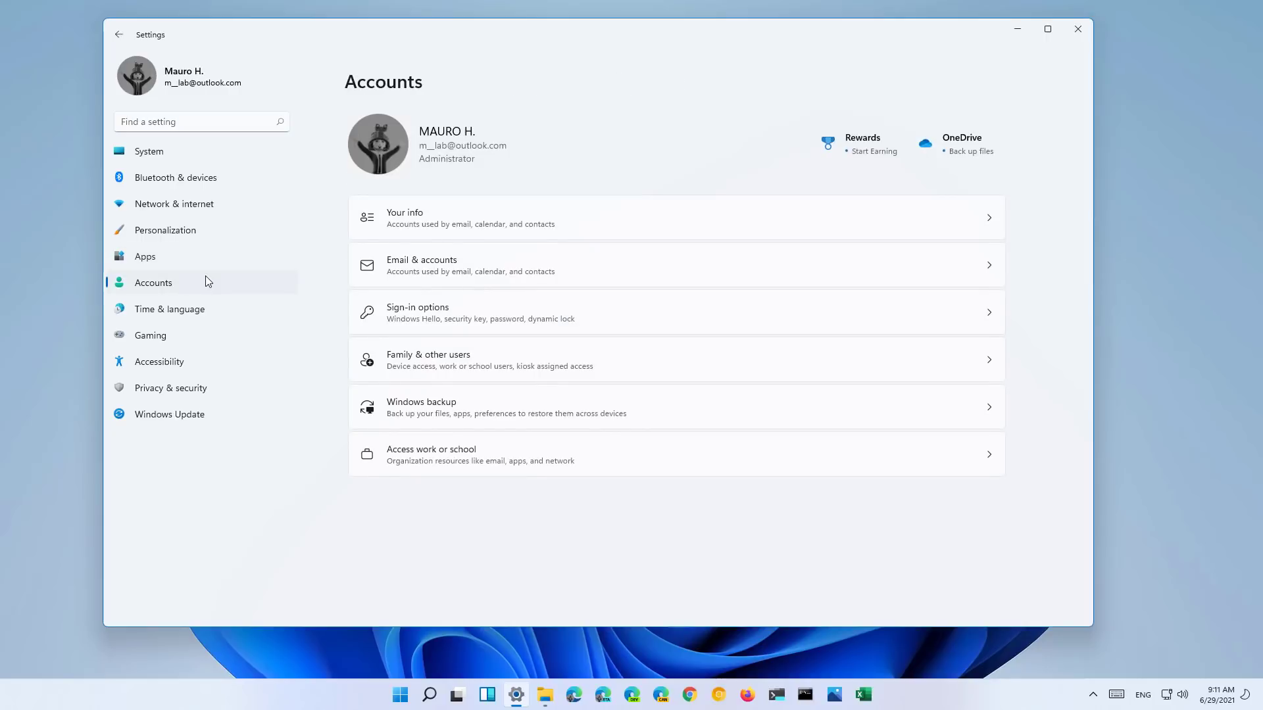
- Review Accounts > Sign-in options, then open Windows backup and expand Remember my preferences
click(451, 316)
scroll(530, 364, down, 3)
scroll(530, 366, up, 3)
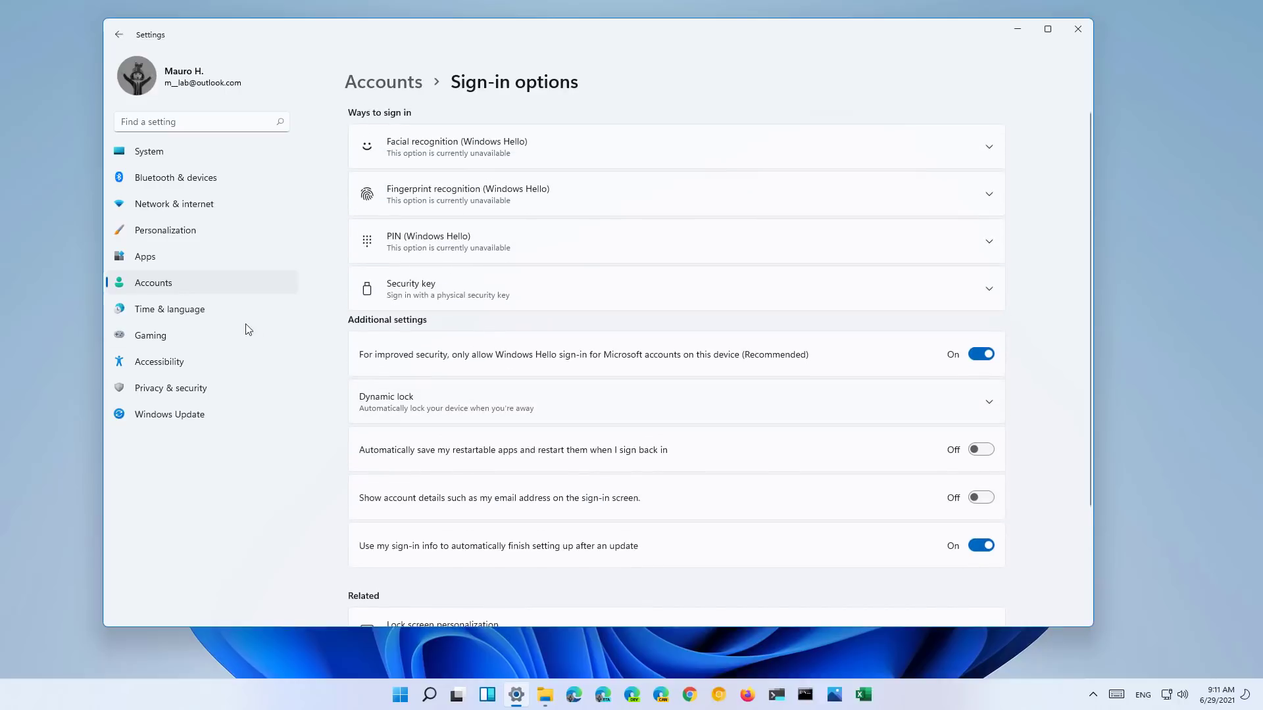
click(175, 284)
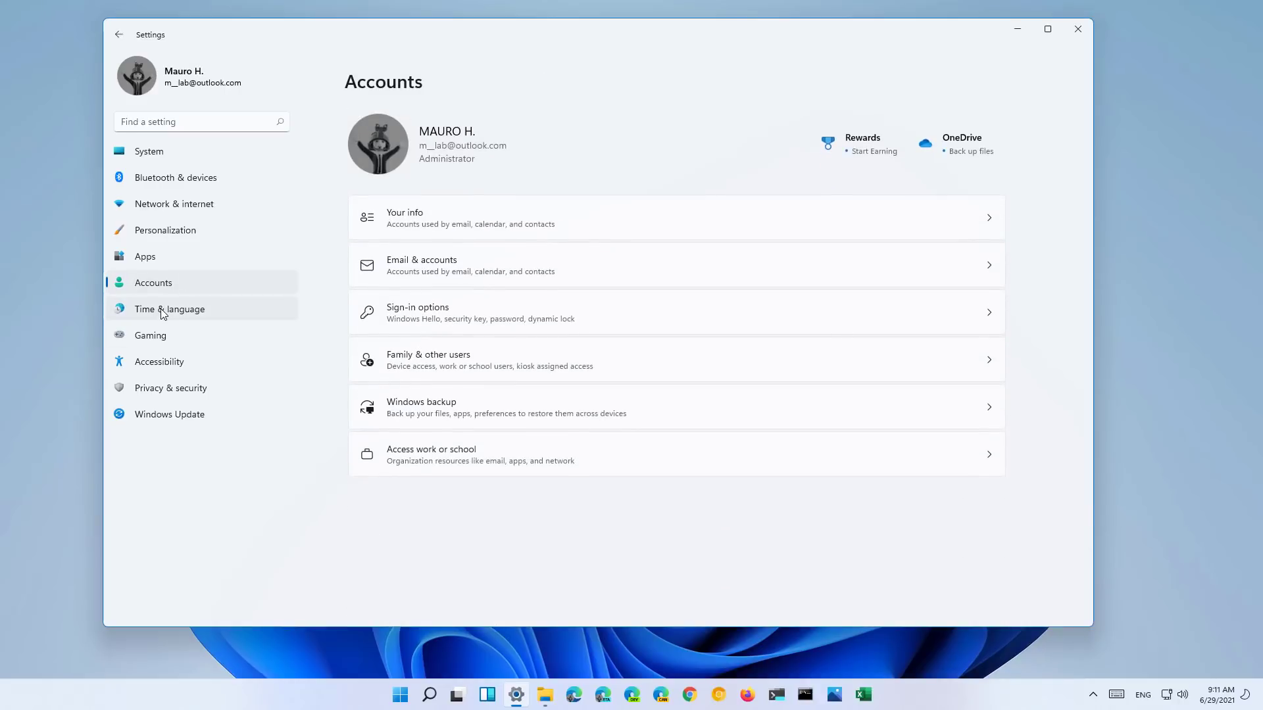
click(498, 411)
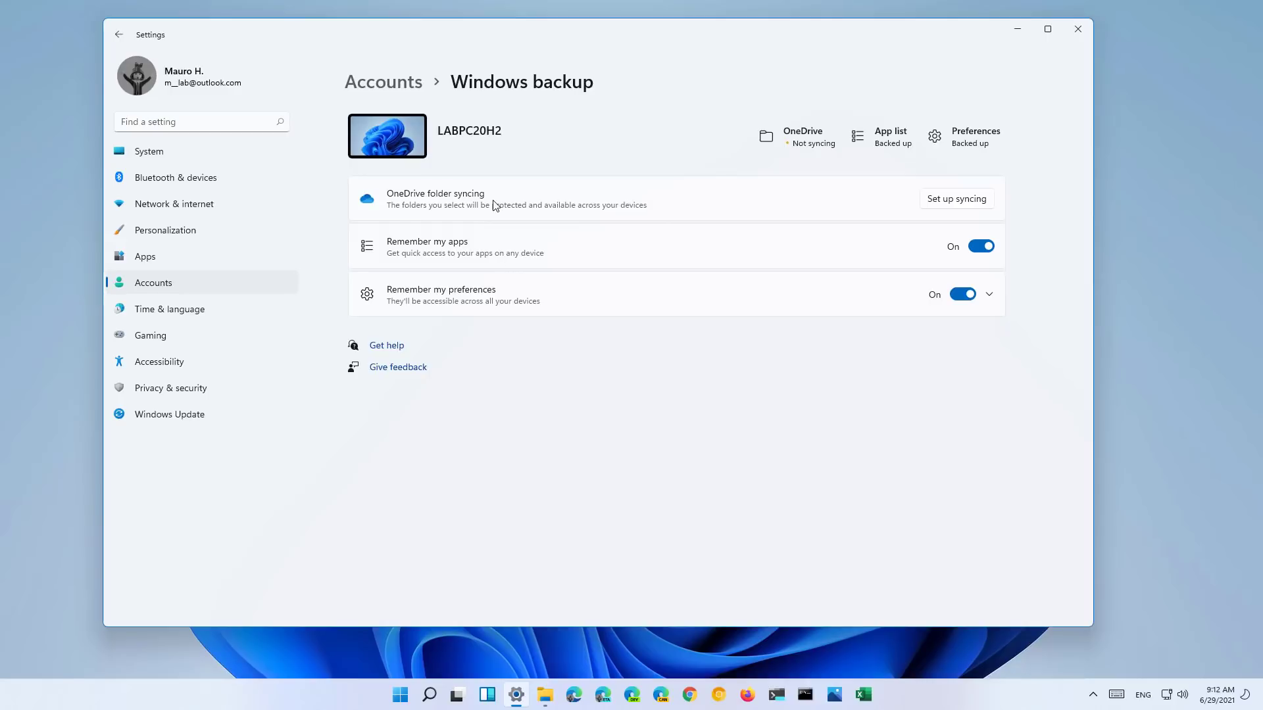
click(487, 296)
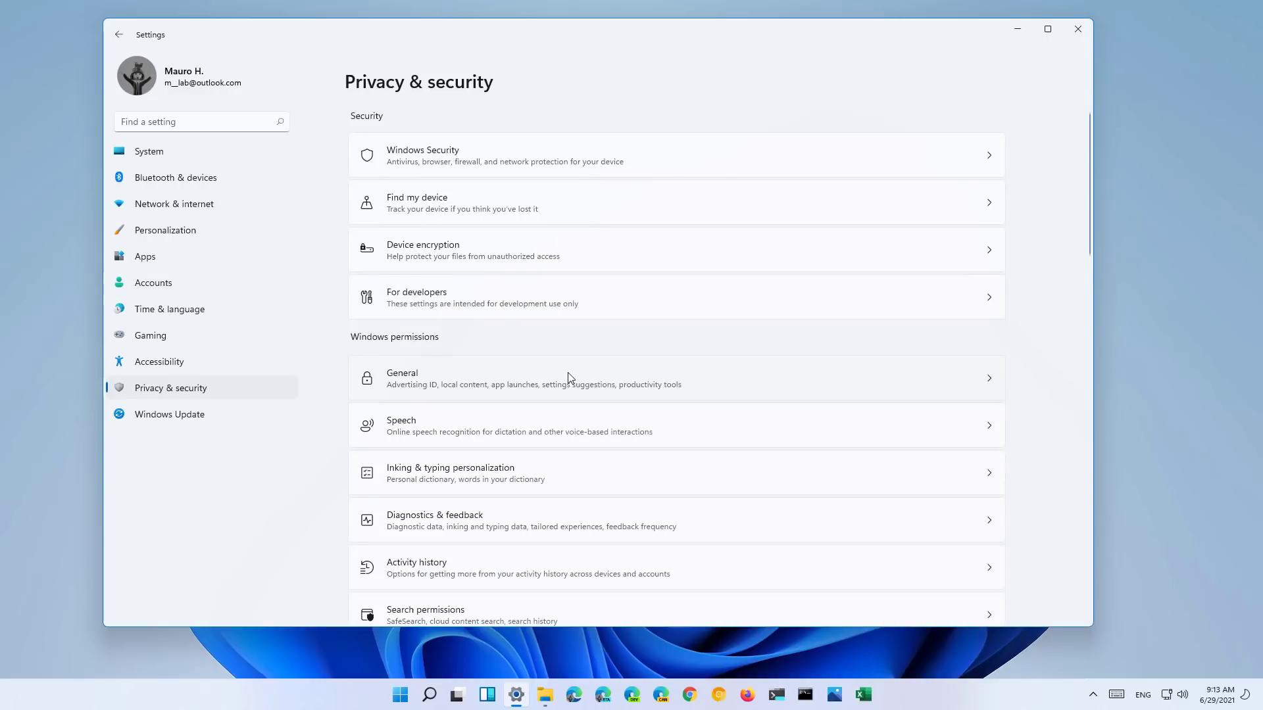
- Look over Privacy & security and its Device encryption page, then switch to Windows Update
scroll(567, 373, down, 10)
scroll(571, 377, down, 8)
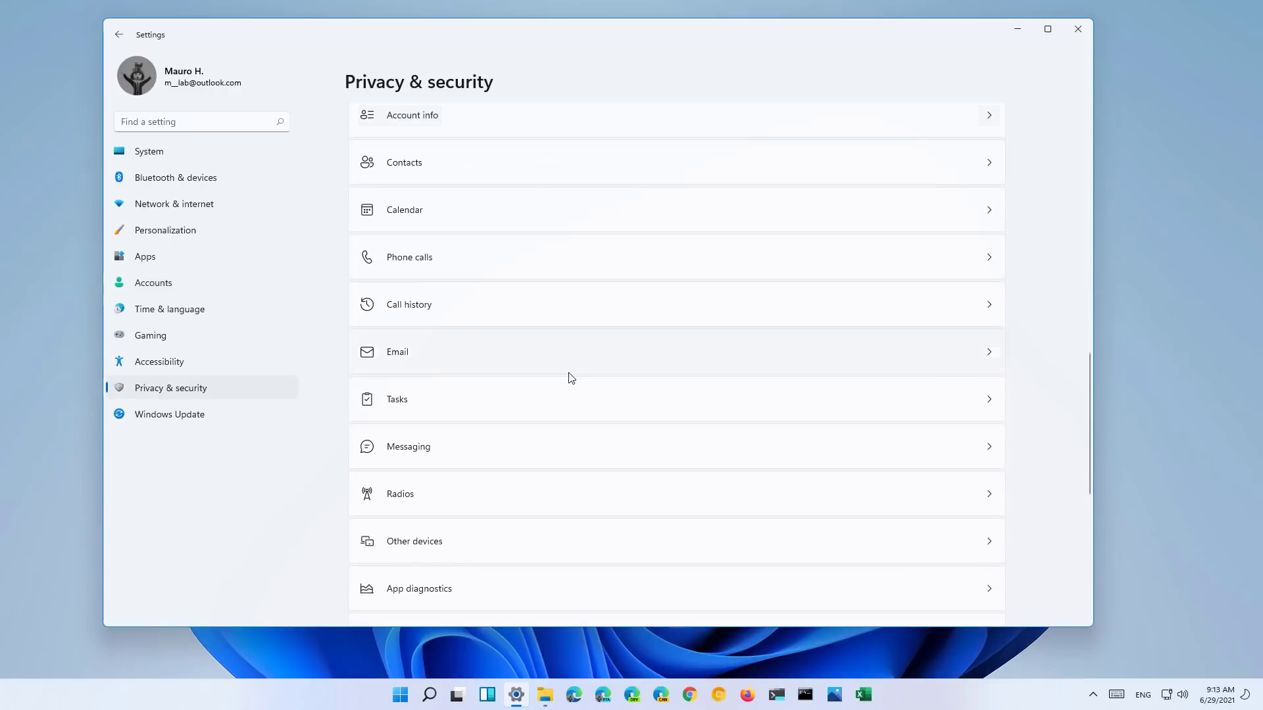
scroll(570, 376, up, 15)
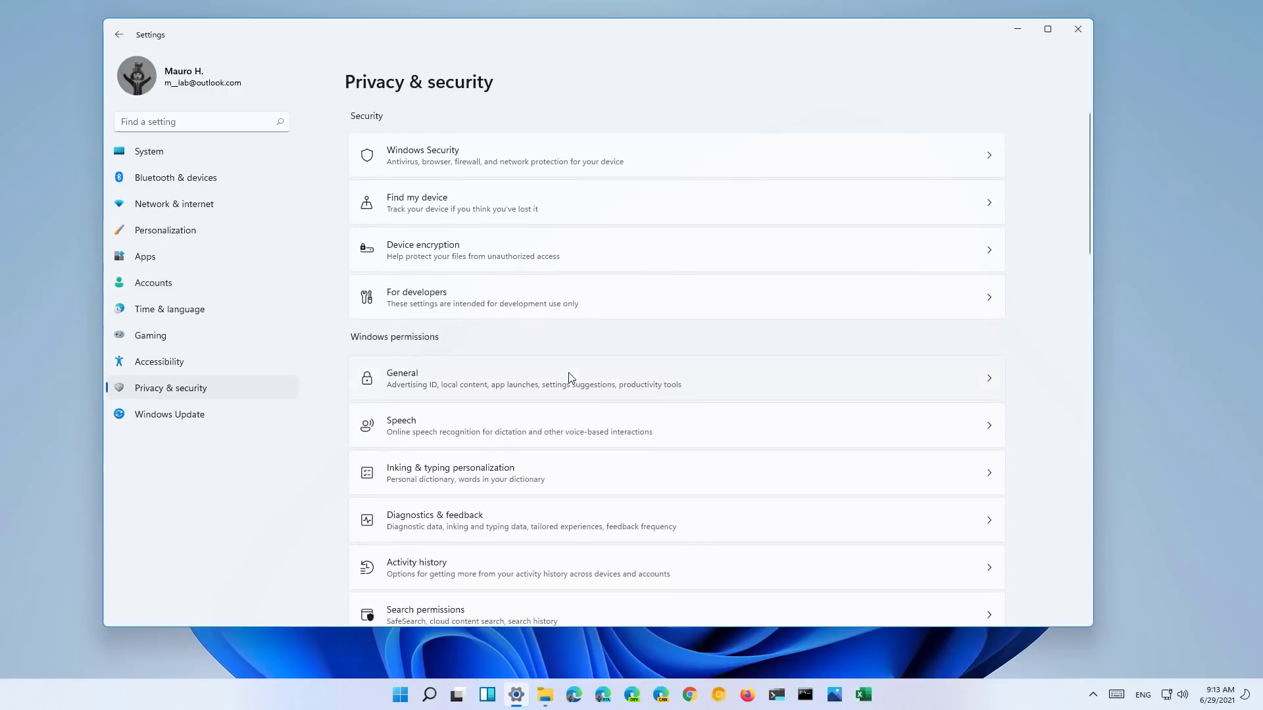
click(461, 258)
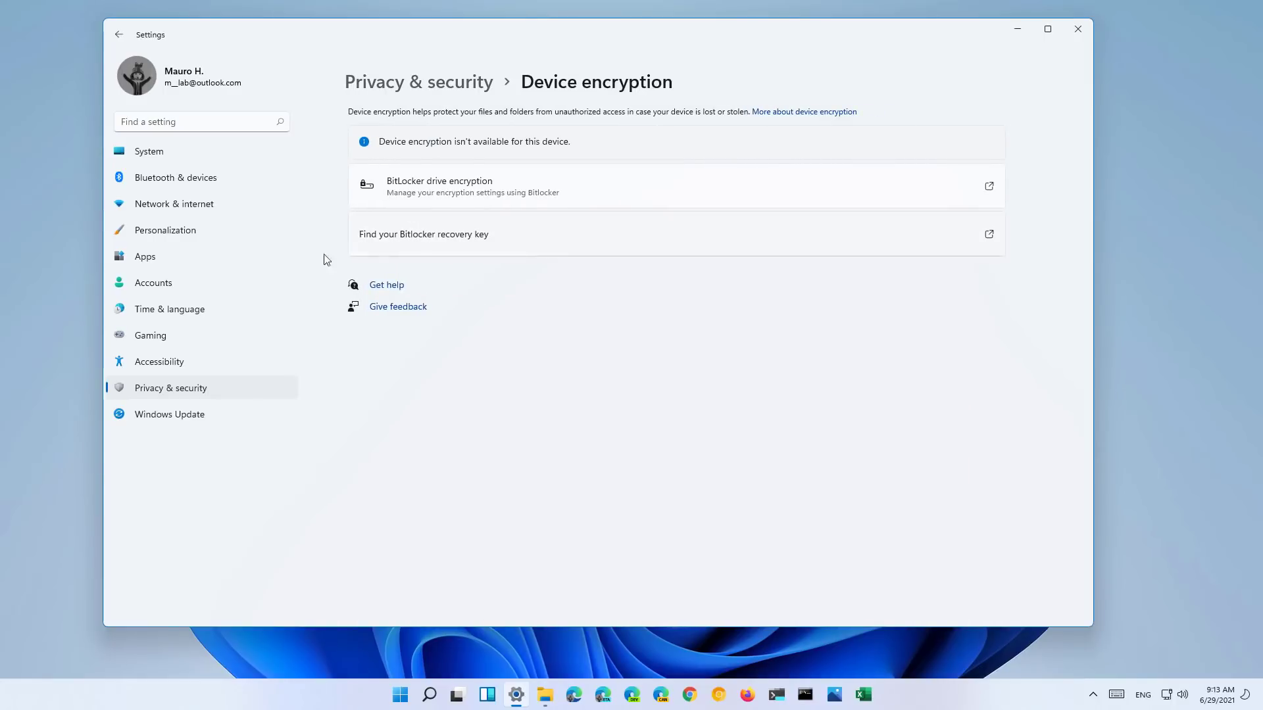
click(120, 35)
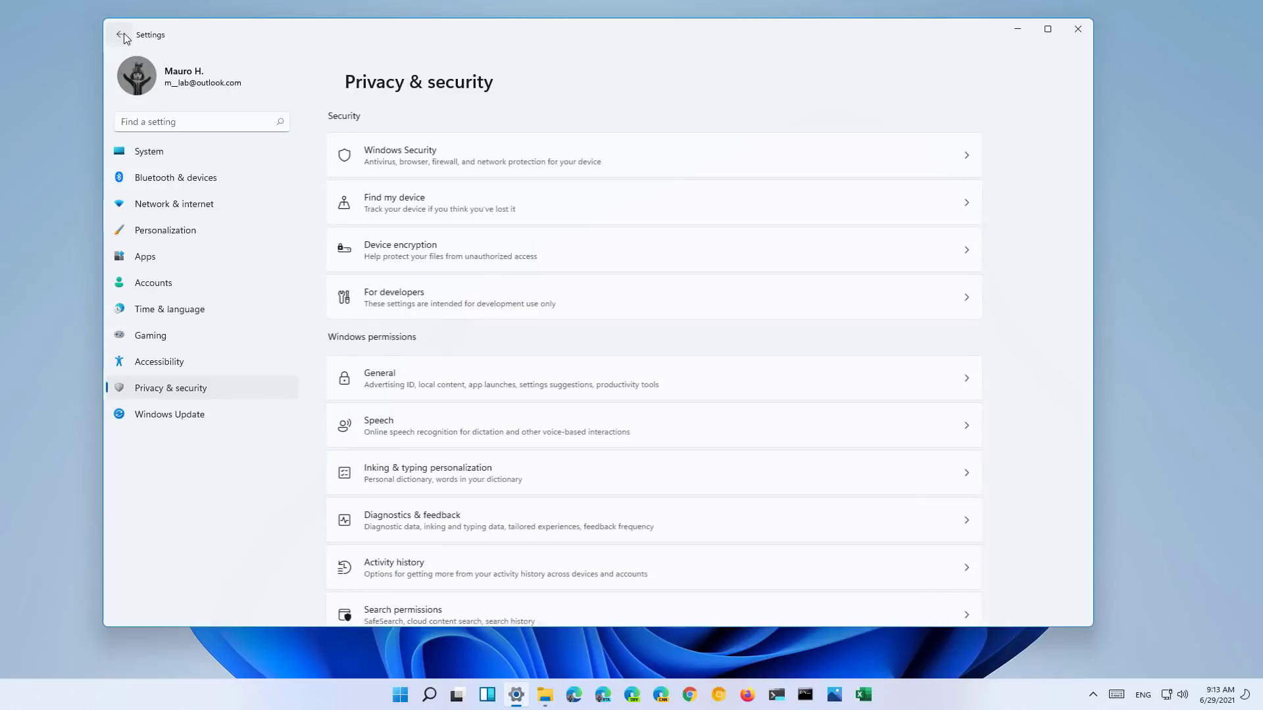
click(190, 418)
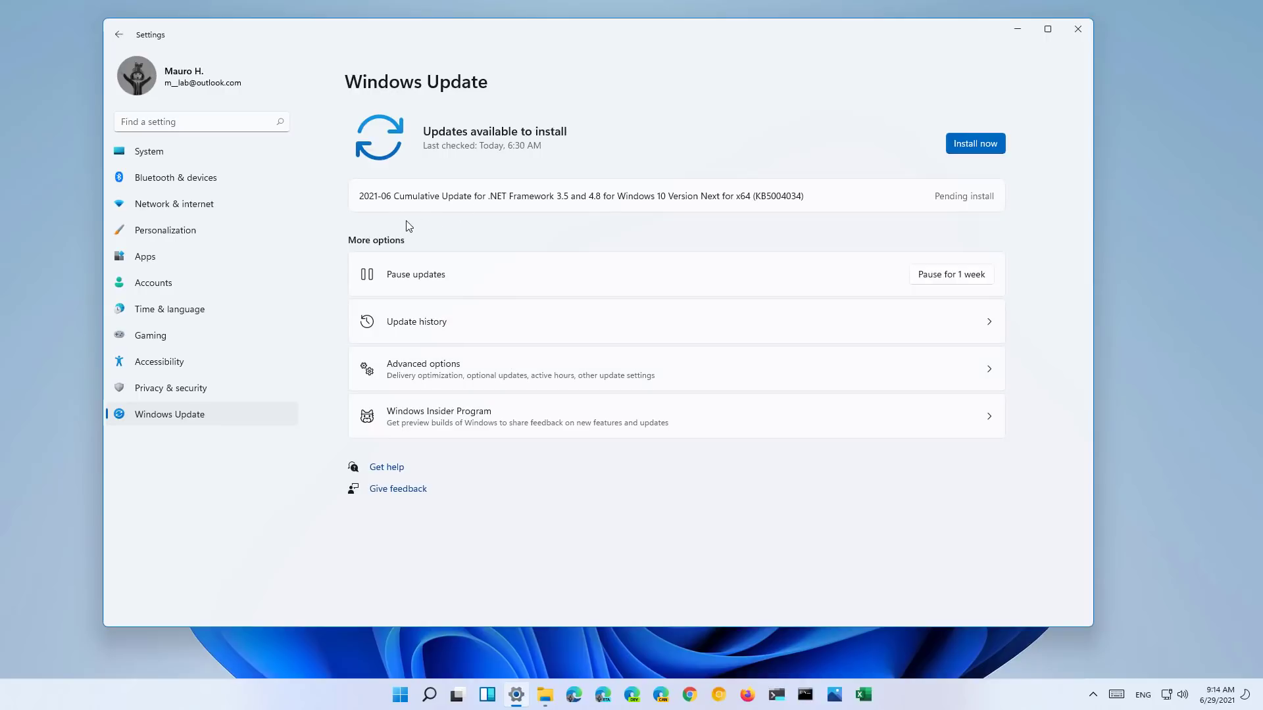
- Install the pending .NET Framework cumulative update and open Windows Update Advanced options
click(984, 148)
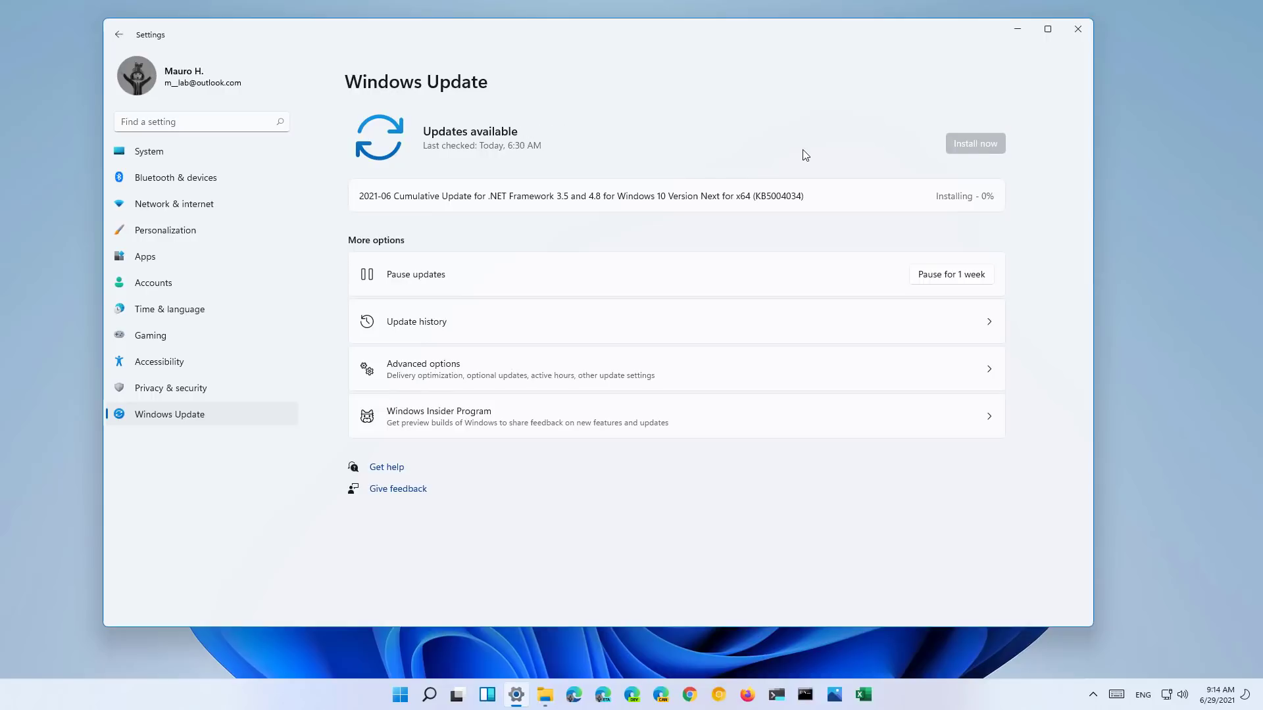
click(515, 379)
- Browse the Optional updates and Recovery pages from Advanced options, then return to Windows Update
scroll(595, 373, down, 1)
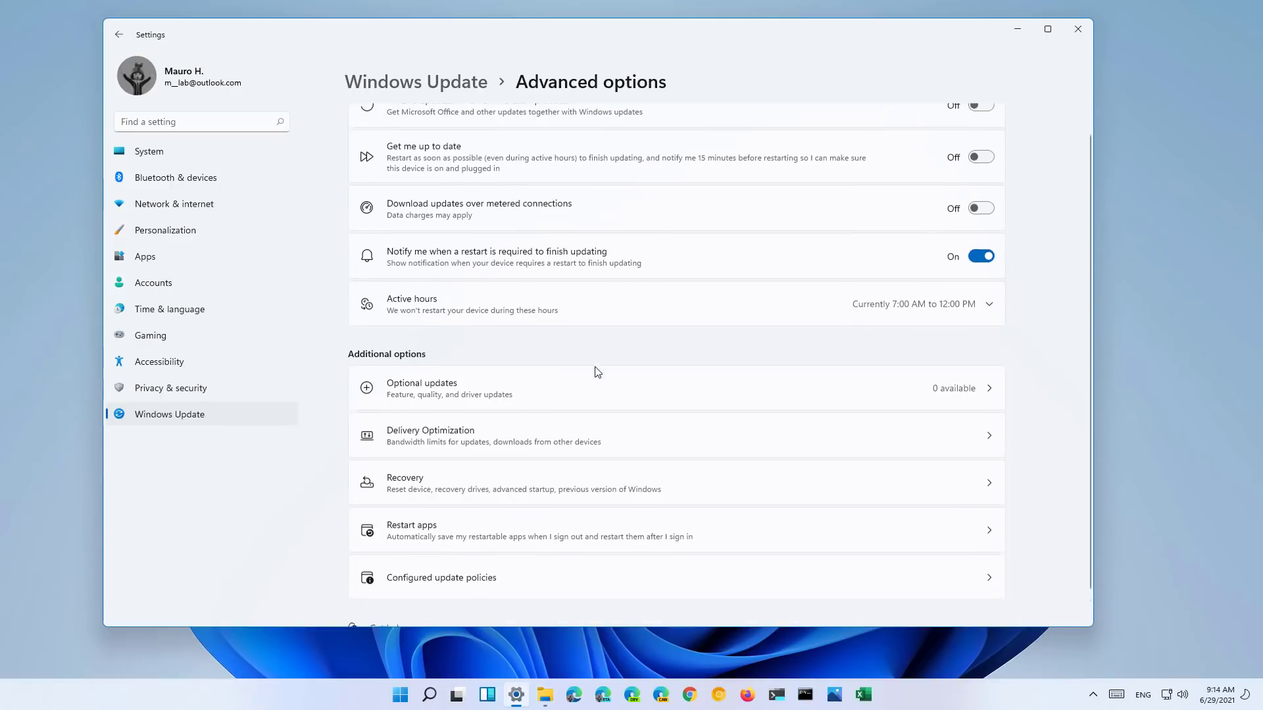
scroll(596, 370, down, 1)
scroll(595, 369, up, 1)
scroll(578, 364, down, 1)
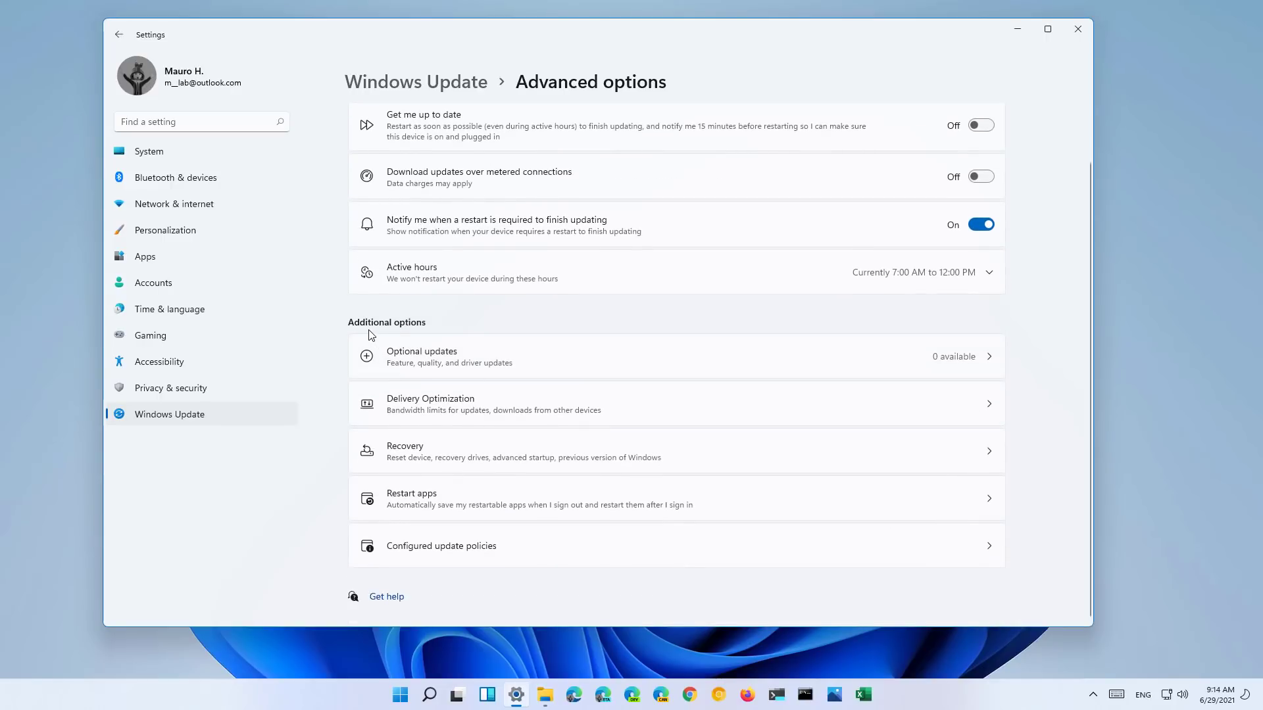
click(495, 359)
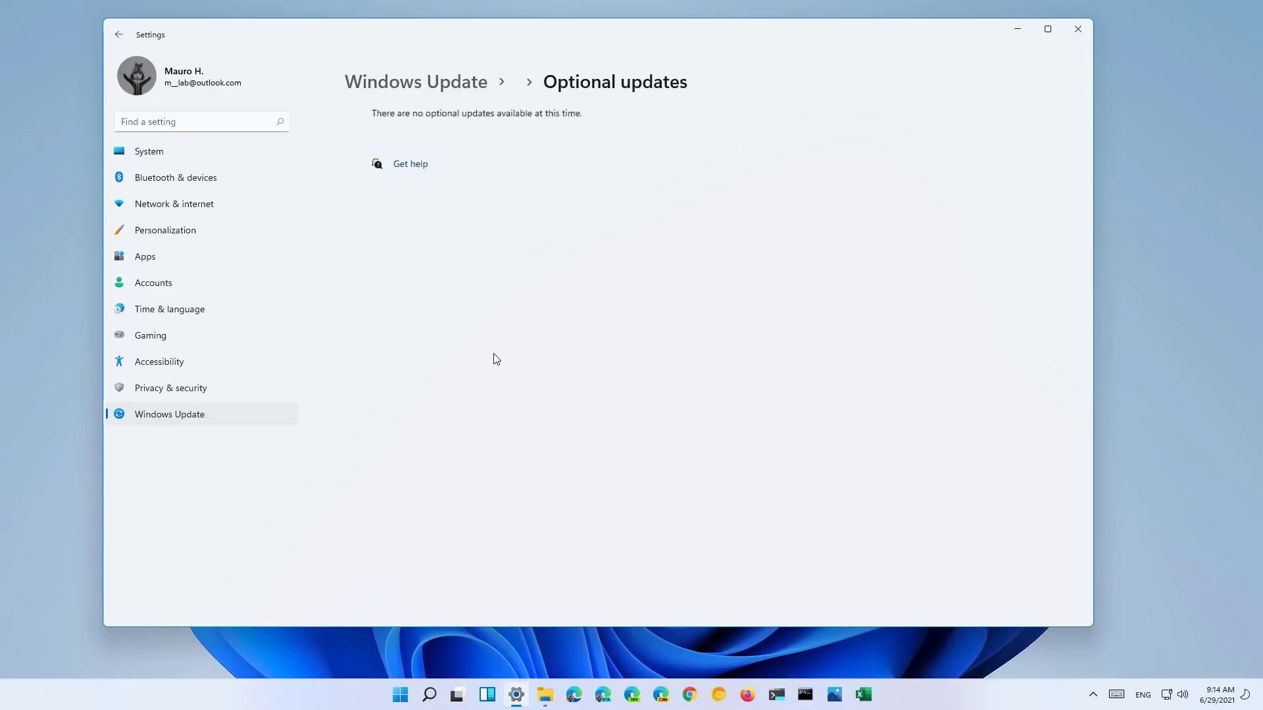
click(121, 34)
click(504, 504)
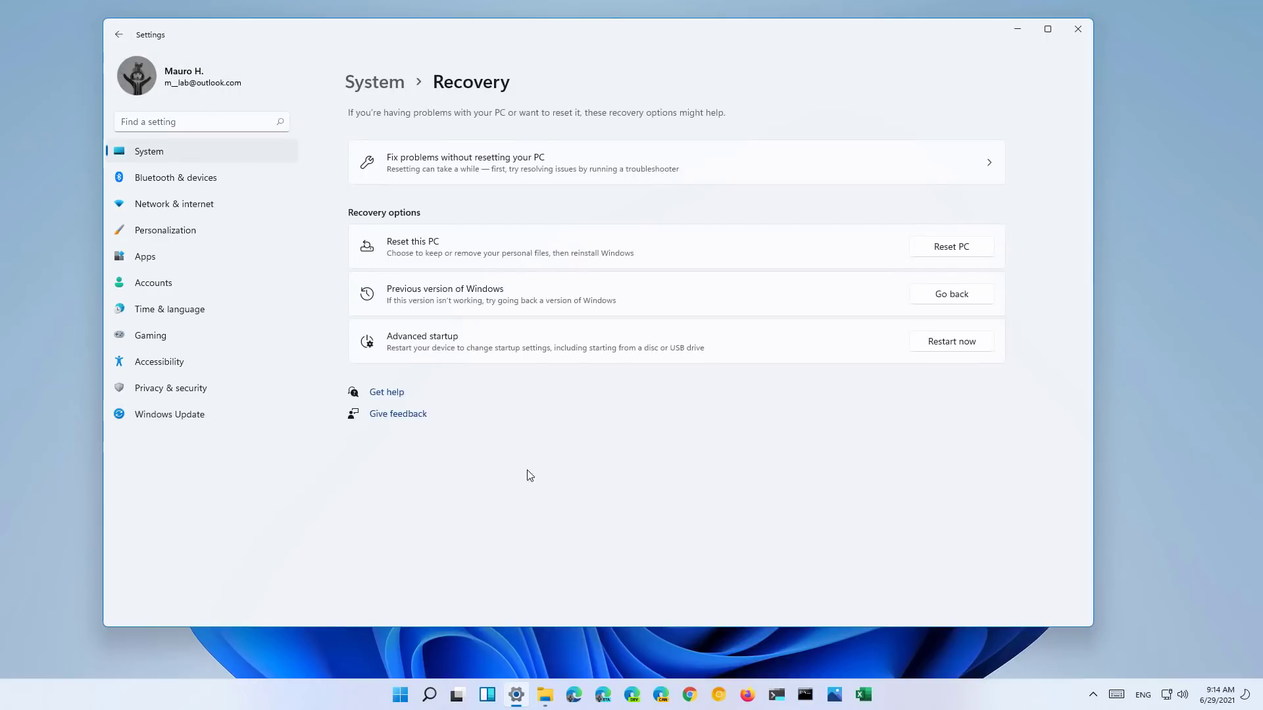
click(121, 36)
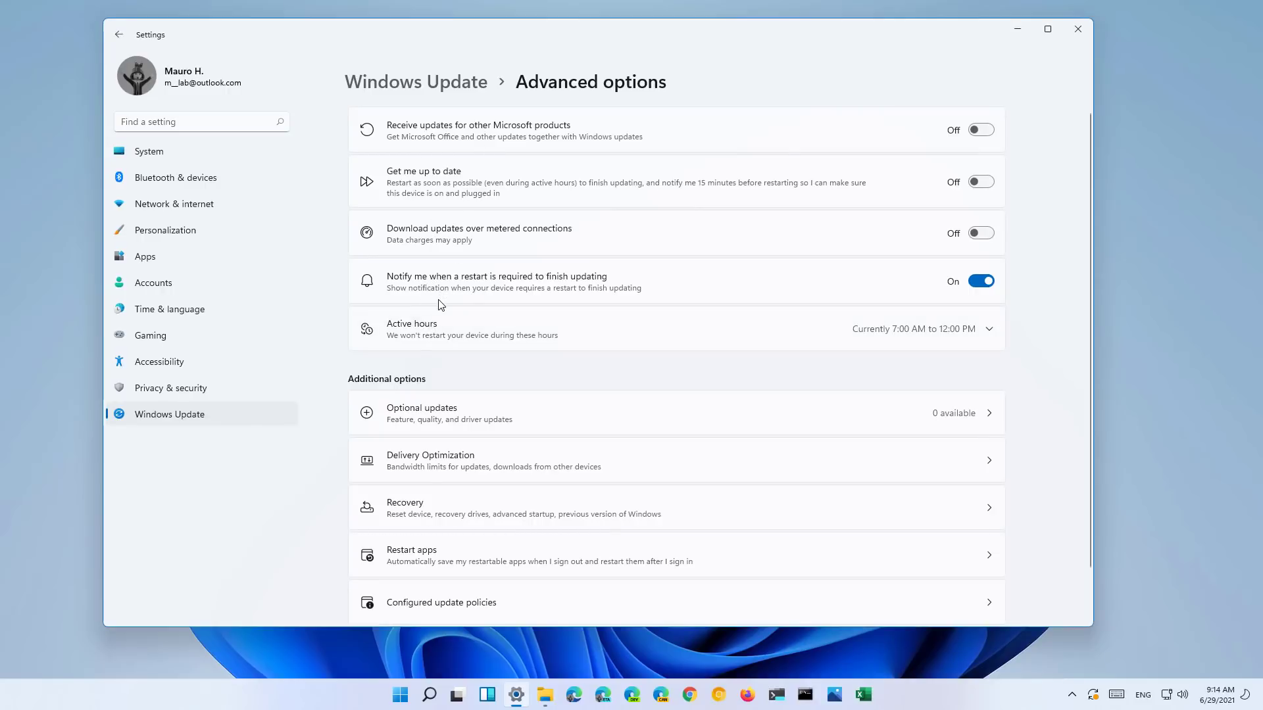
click(191, 413)
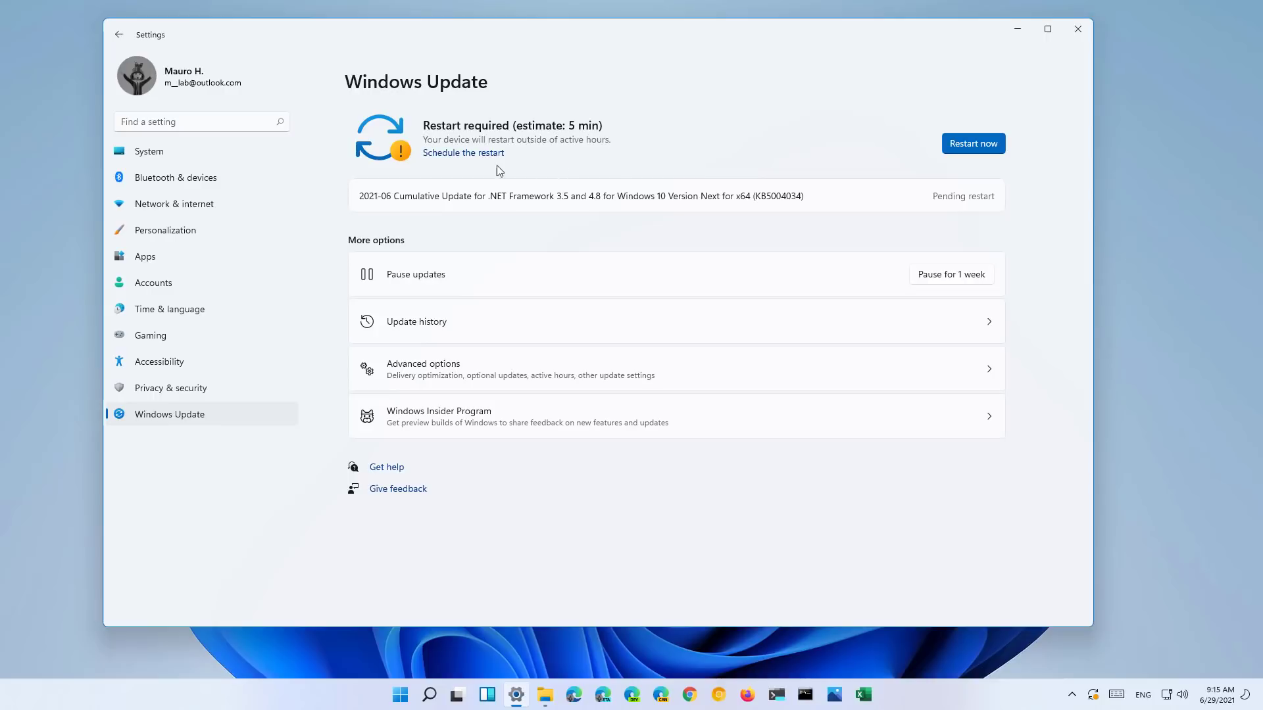
- Toggle restart scheduling on and back off, leaving the restart unscheduled, then go back
click(452, 155)
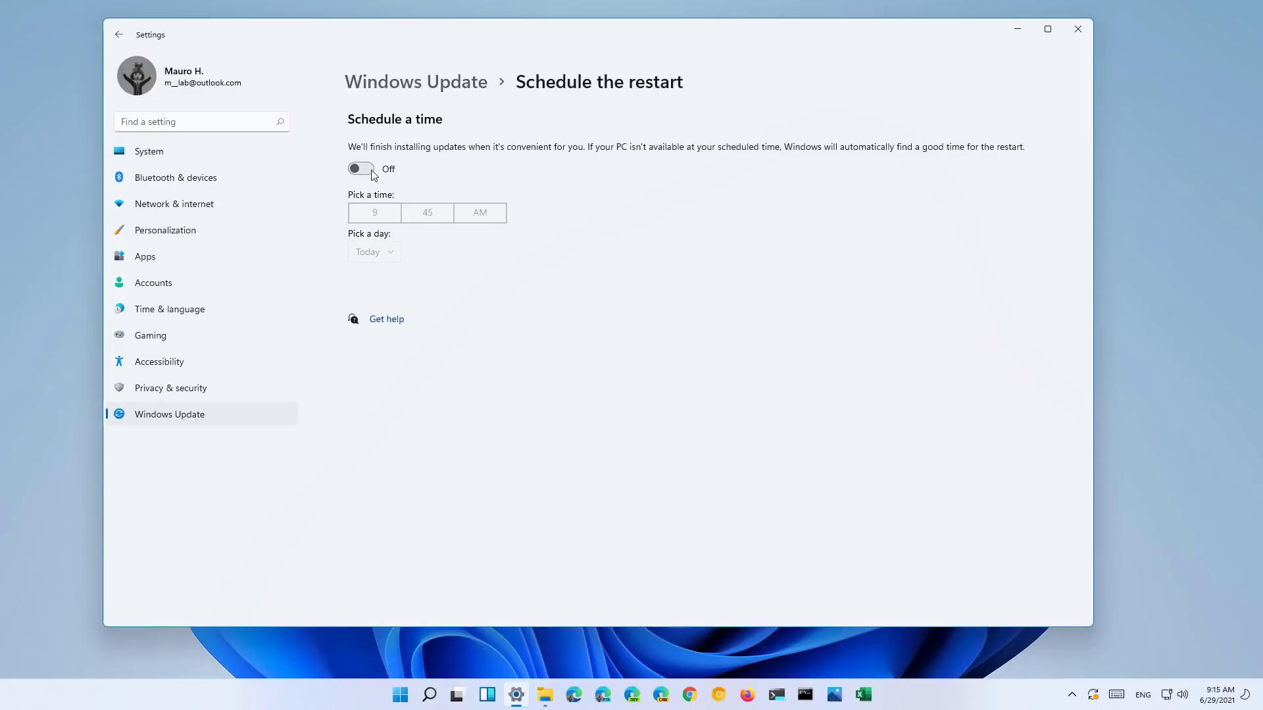
click(369, 170)
click(368, 170)
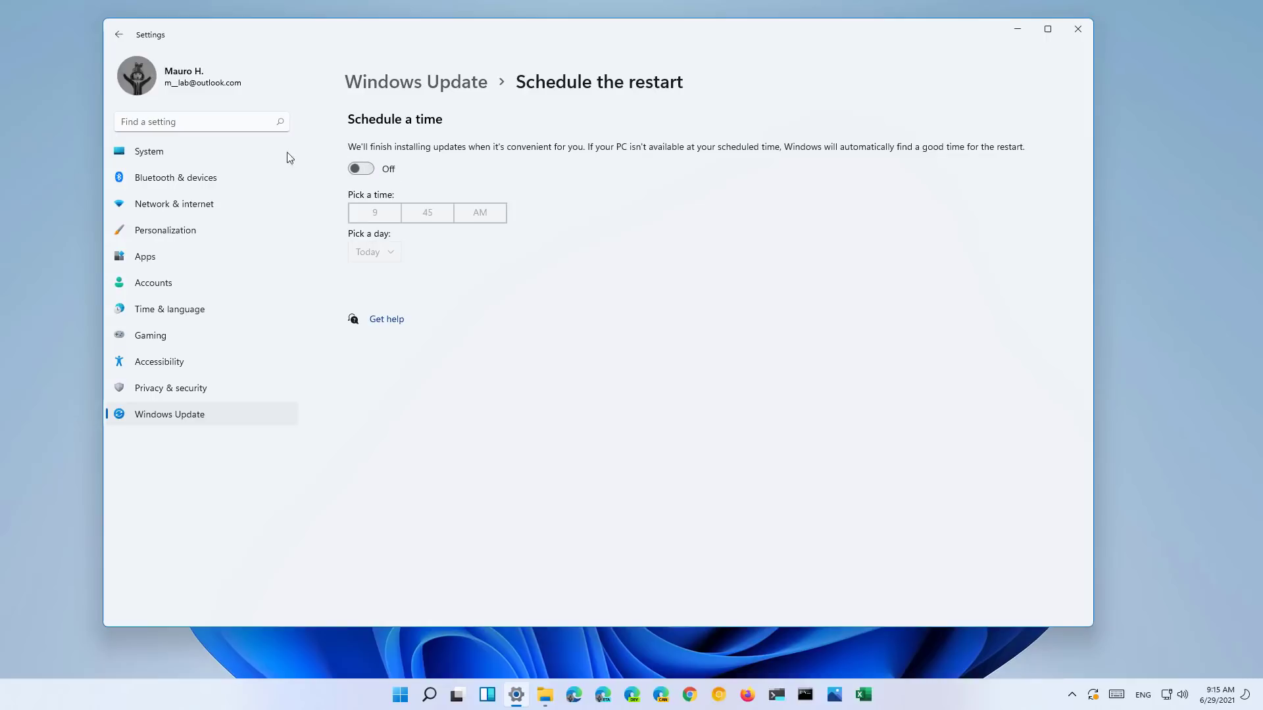
click(119, 34)
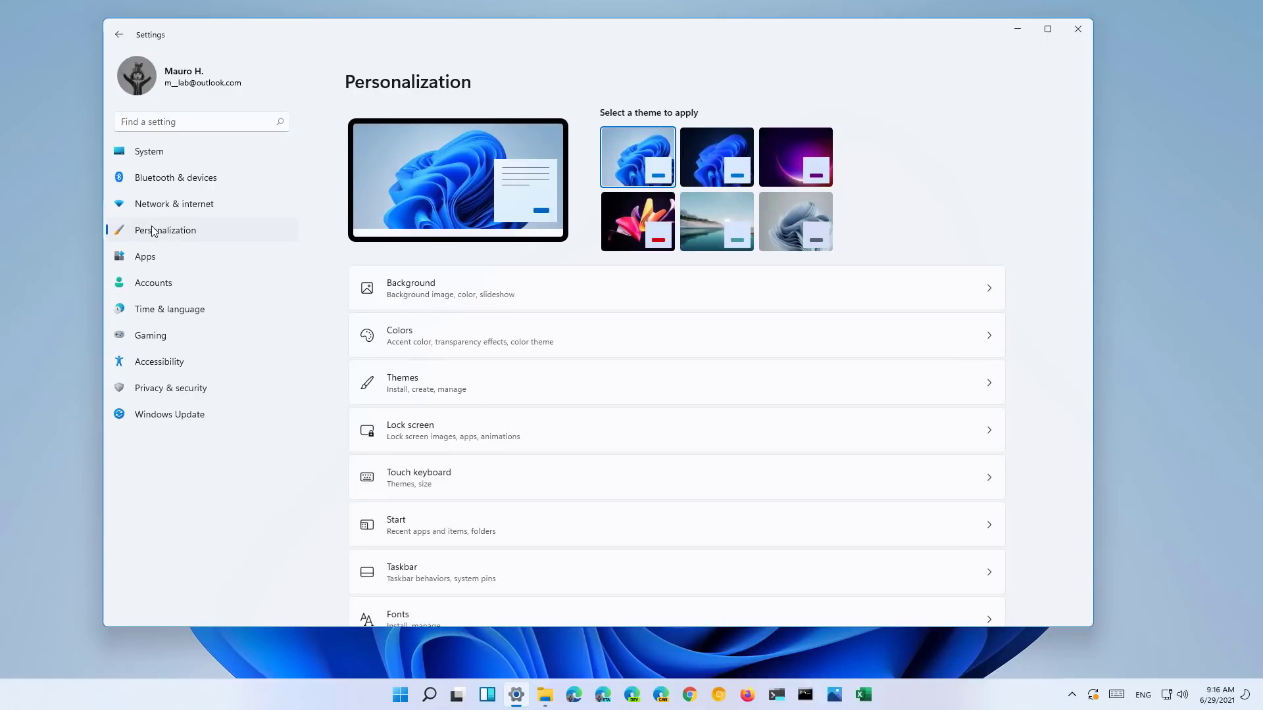
- From Themes > Sounds, preview Asterisk, Calendar Reminder, Critical Battery Alarm, Critical Stop and Default Beep
click(462, 390)
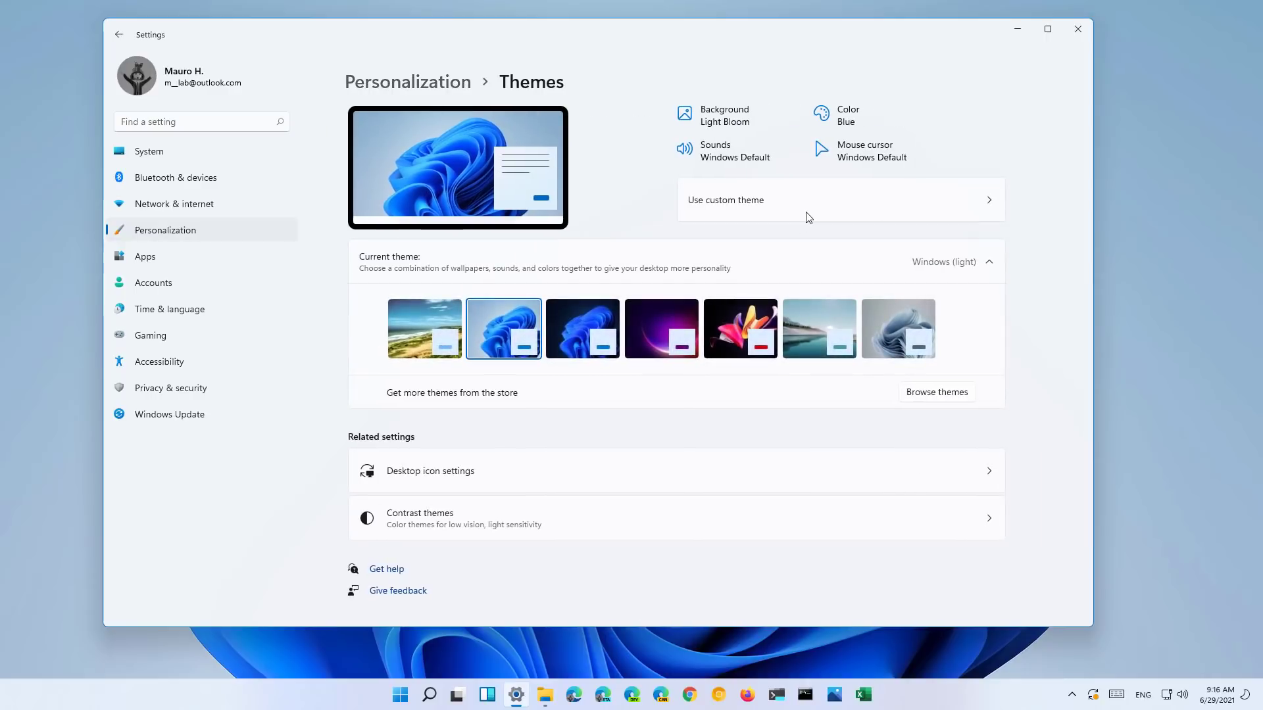
click(735, 155)
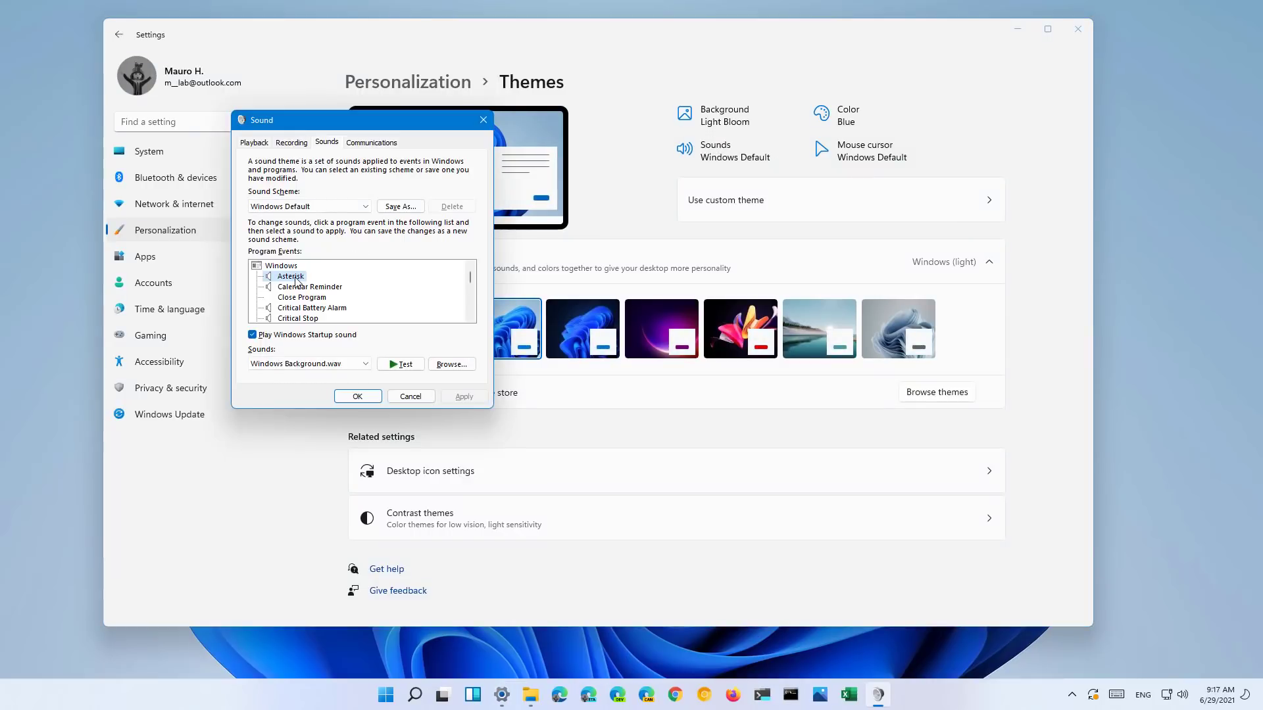
click(394, 367)
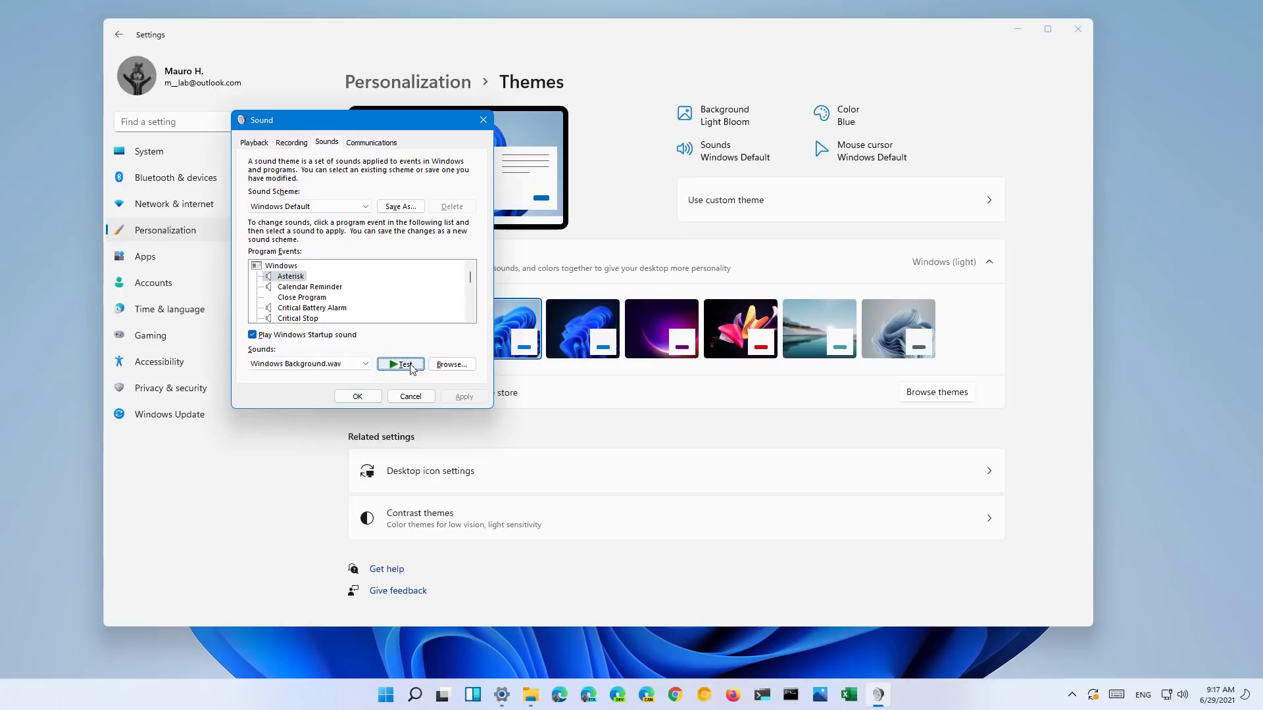
click(309, 286)
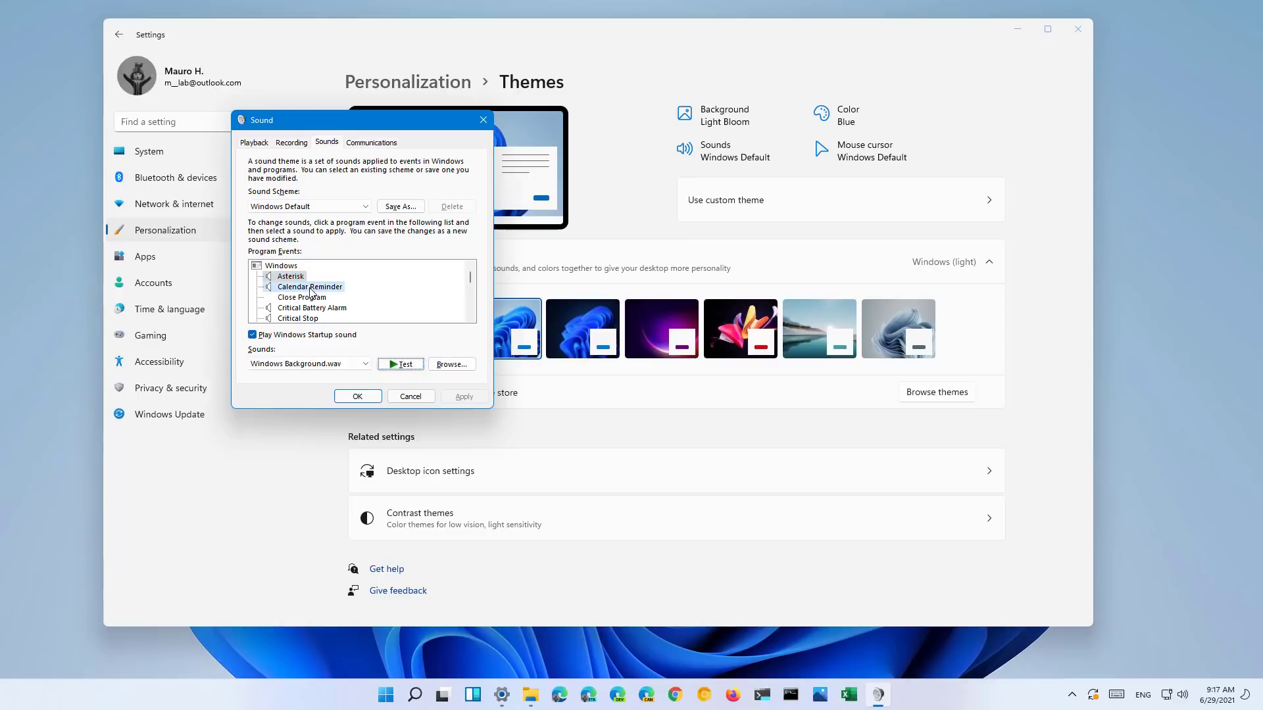
click(405, 366)
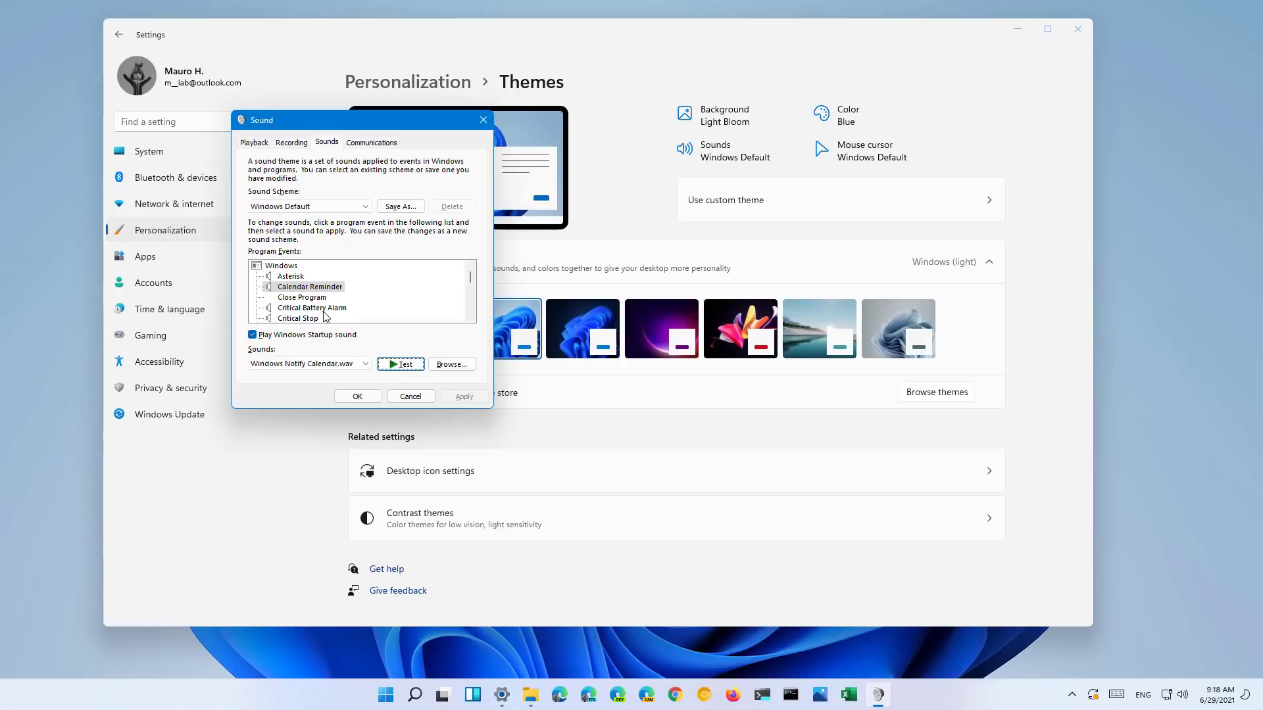
click(322, 308)
click(402, 367)
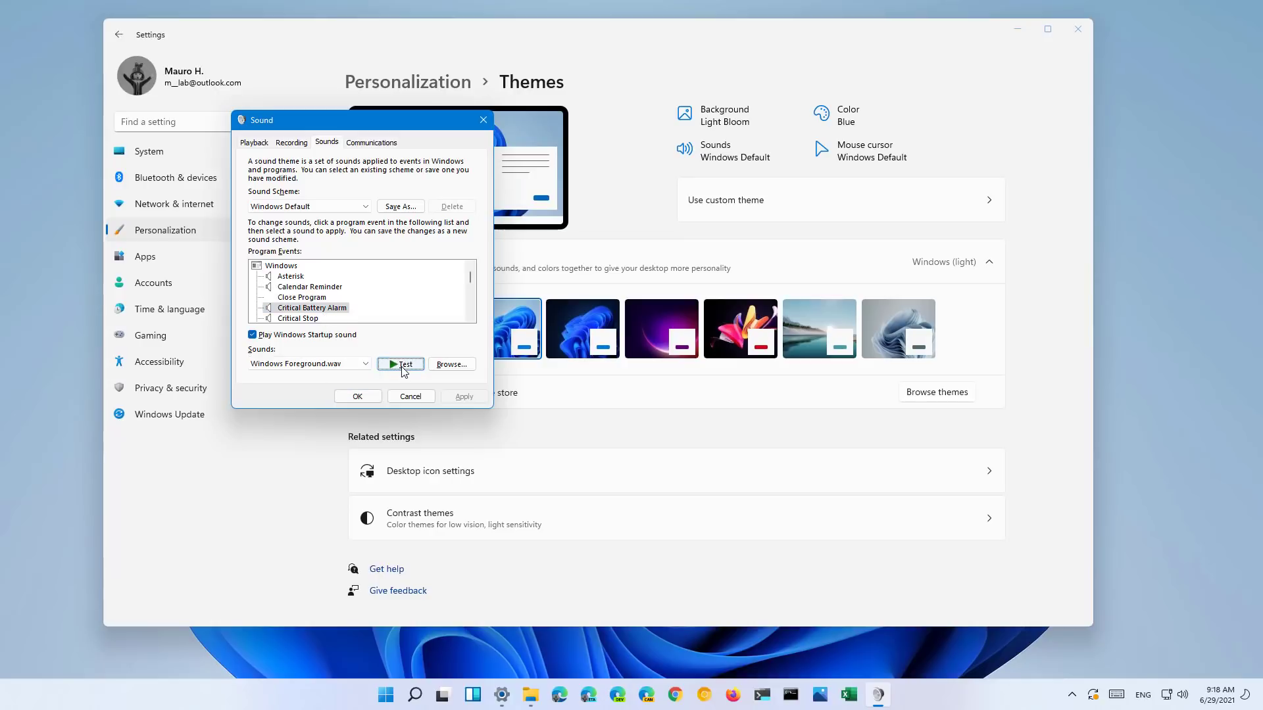
click(303, 319)
click(406, 366)
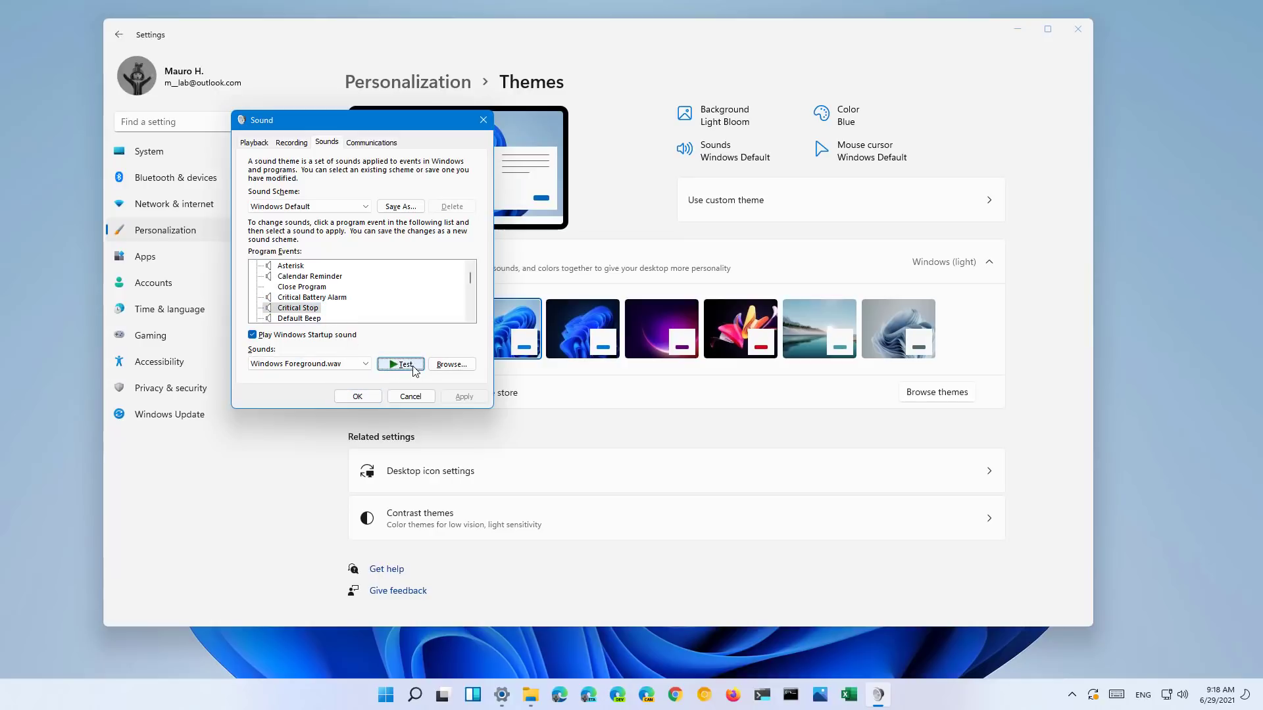
click(300, 318)
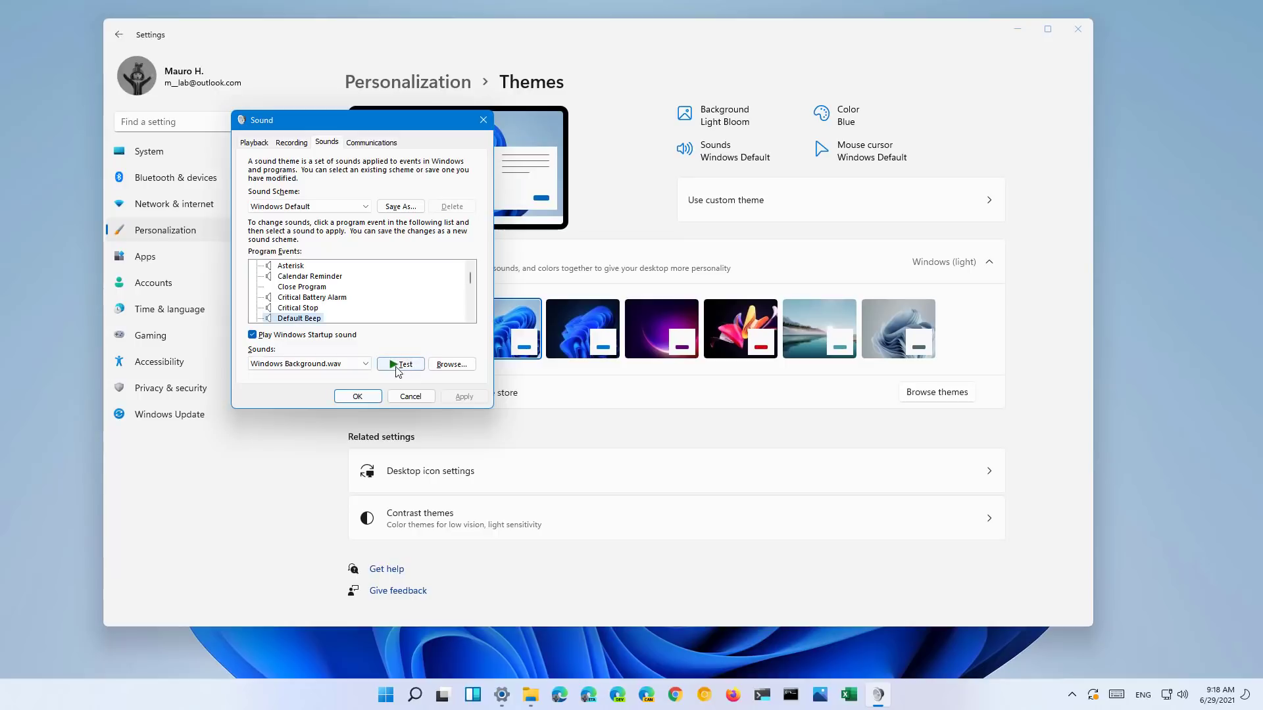
click(406, 365)
- Preview the Mail Notification, Device Connect/Disconnect/Failed, Exclamation, Instant Message and Low Battery sounds
click(329, 318)
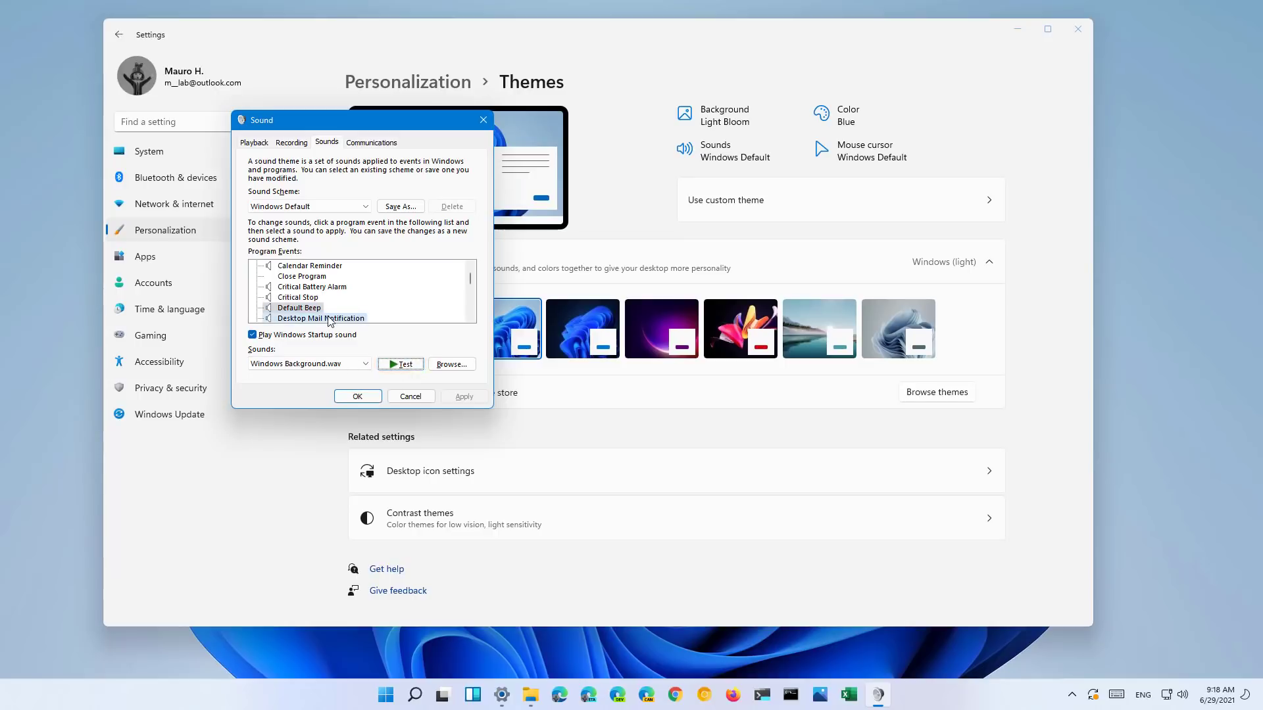
click(400, 368)
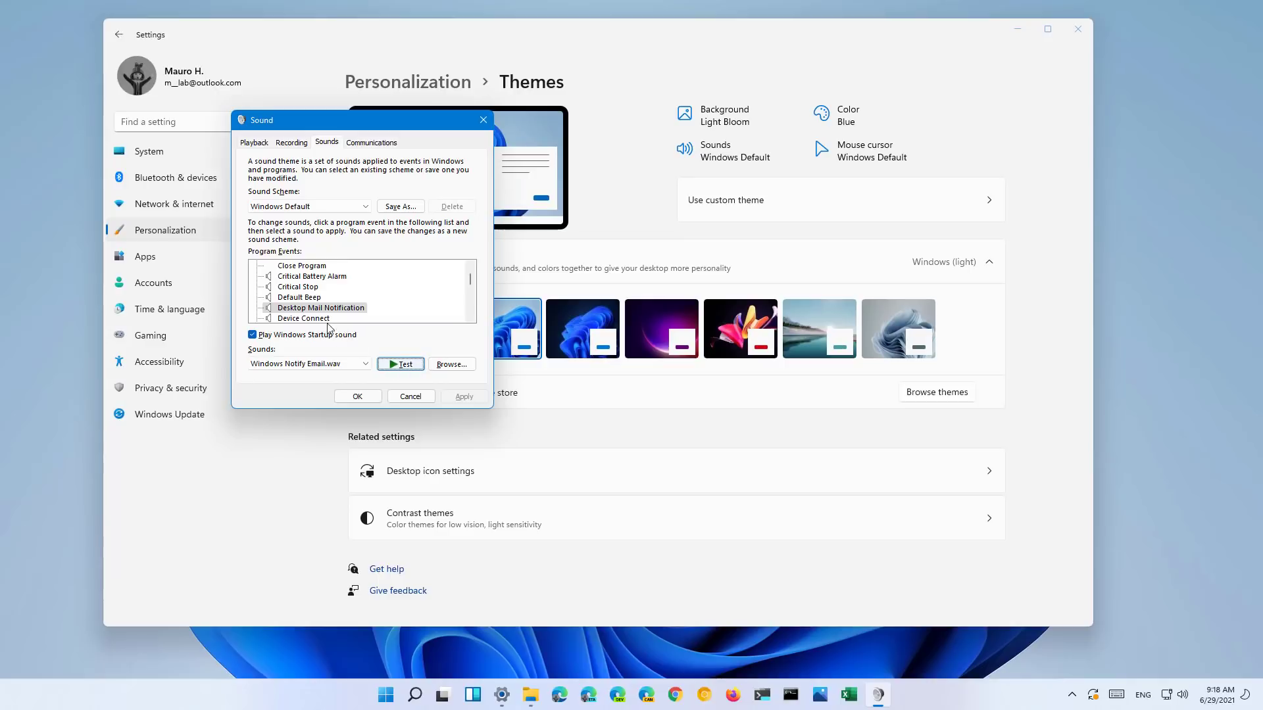
click(328, 321)
click(403, 366)
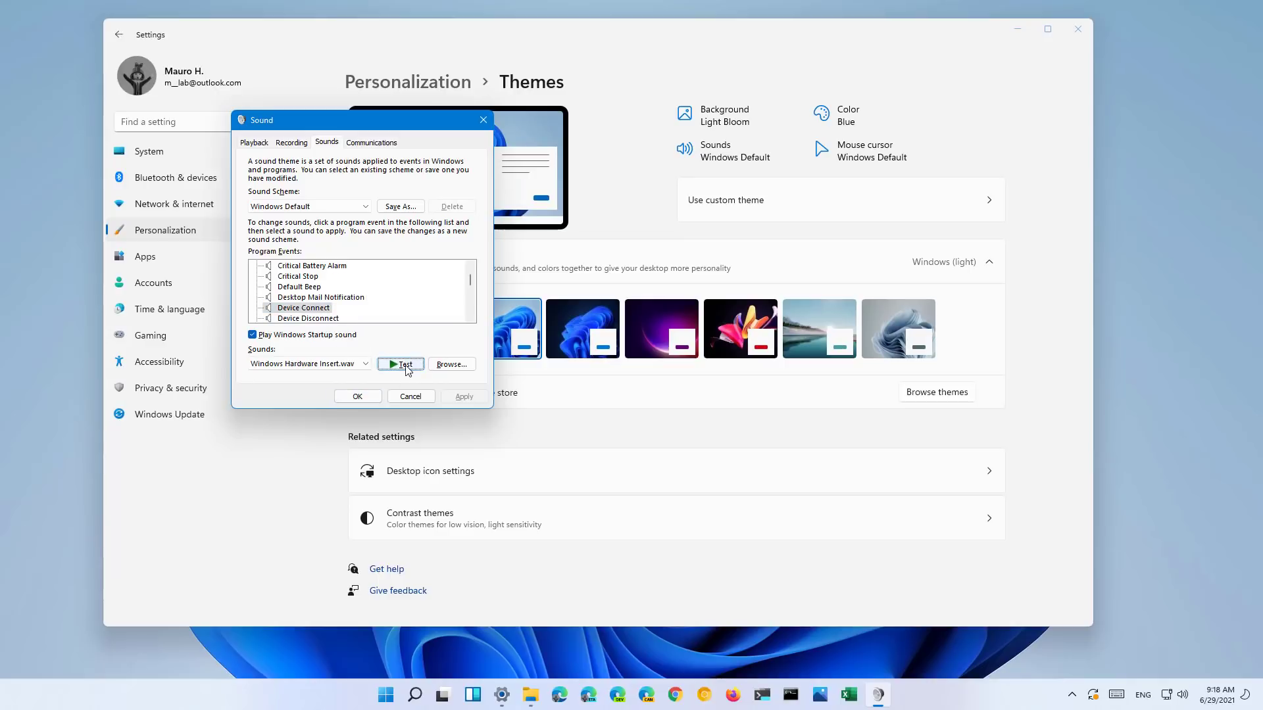
click(333, 321)
click(402, 364)
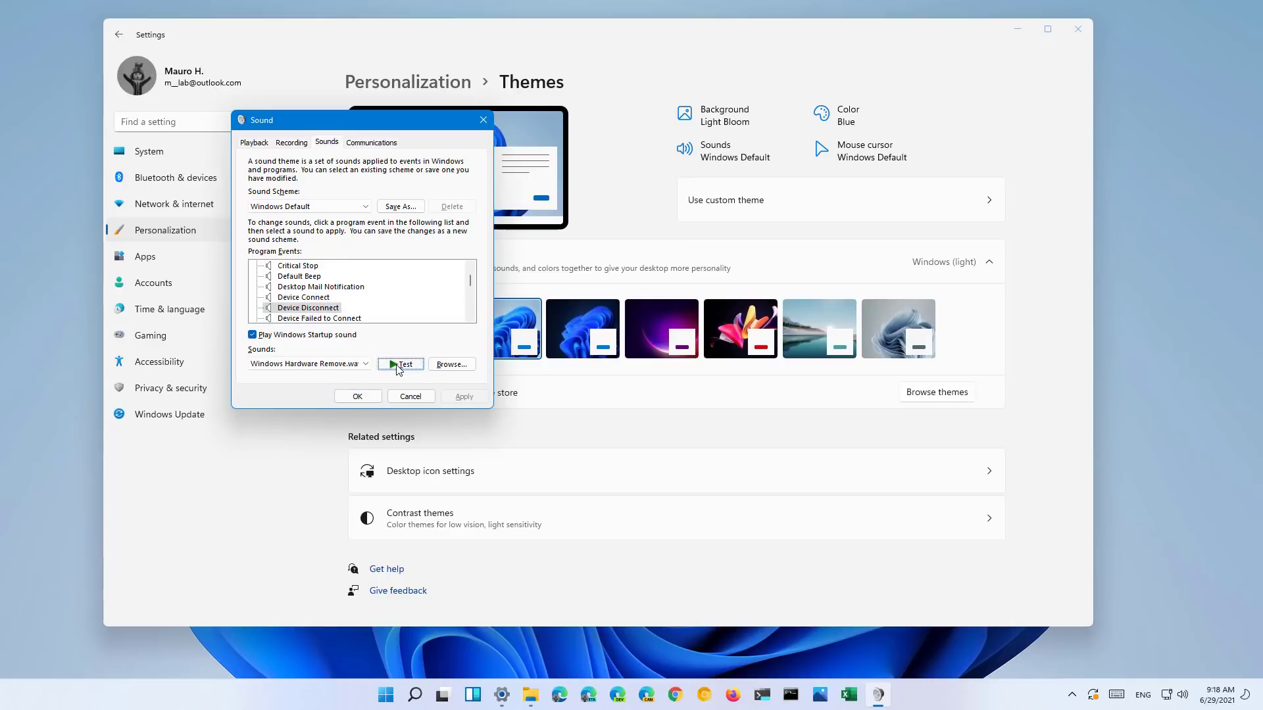
click(320, 318)
click(402, 364)
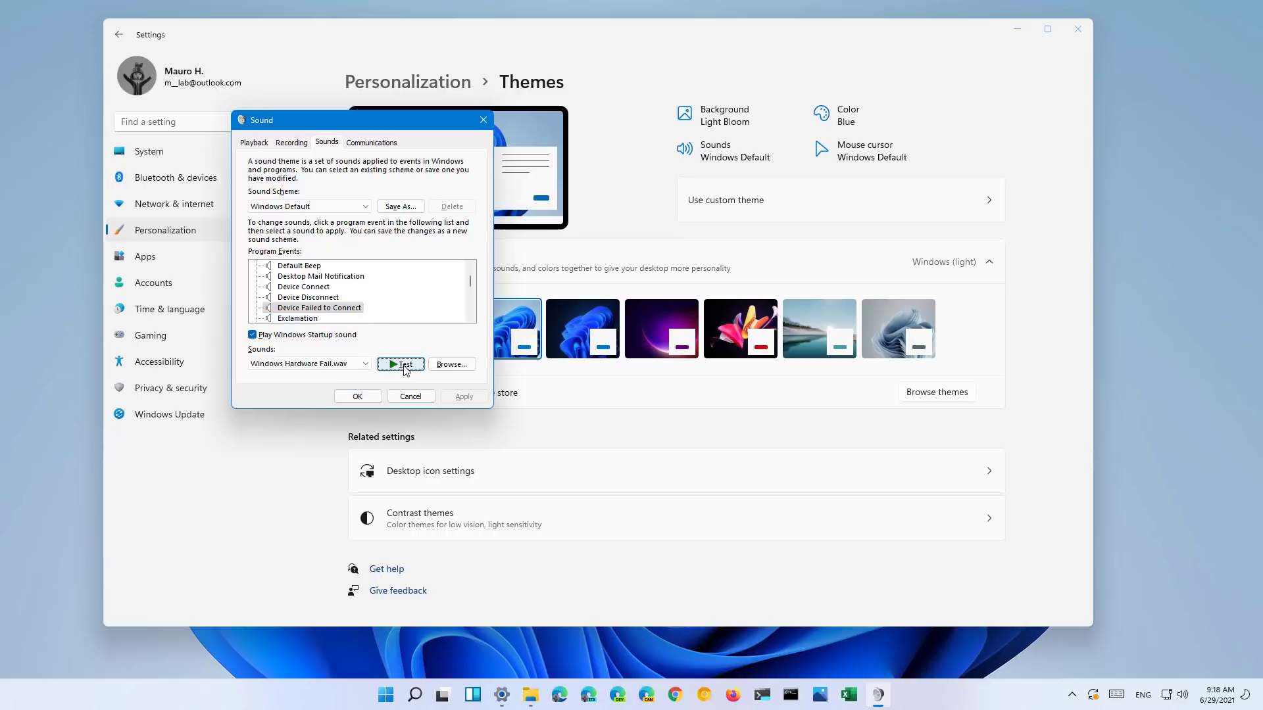
click(325, 320)
click(402, 365)
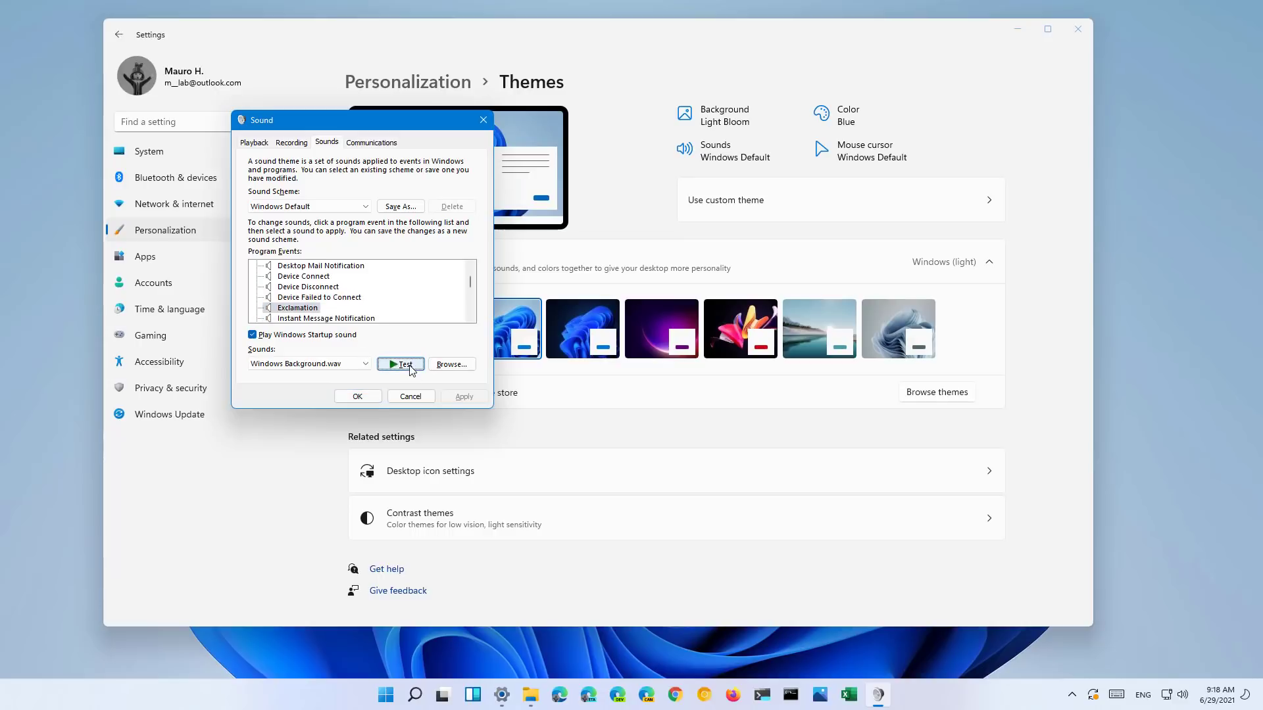
click(341, 319)
click(409, 366)
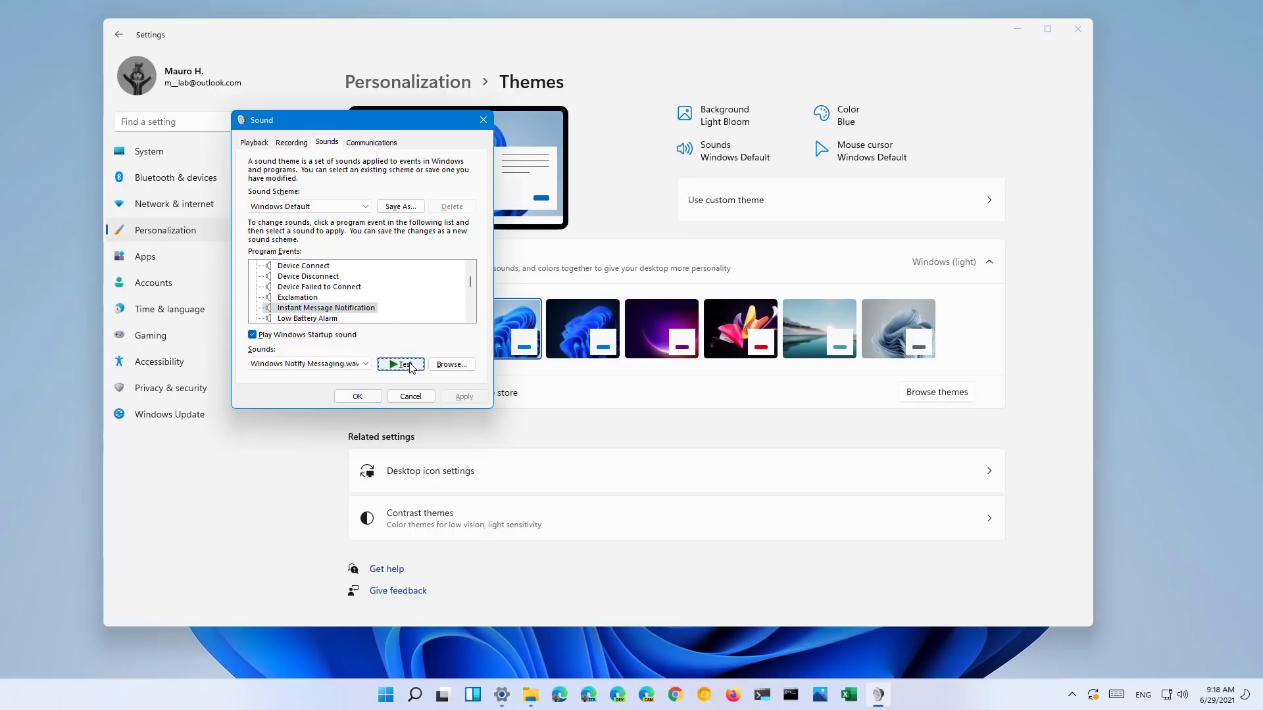
click(319, 318)
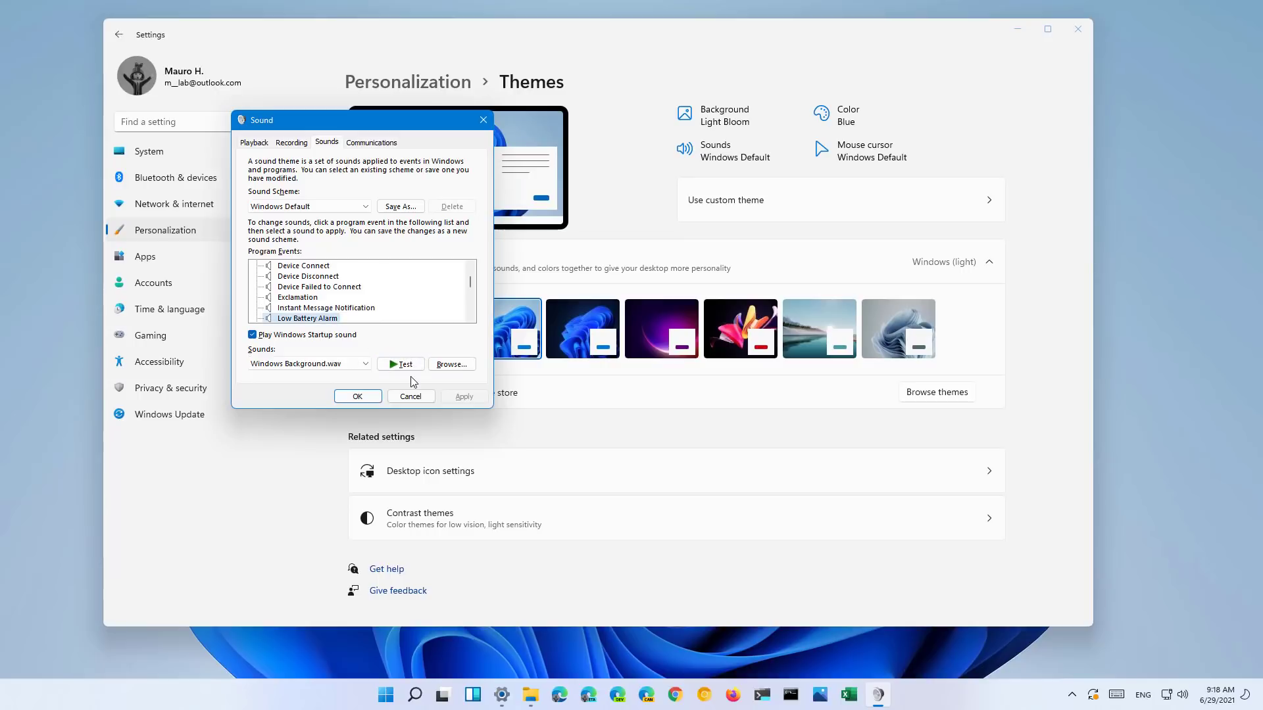
click(409, 365)
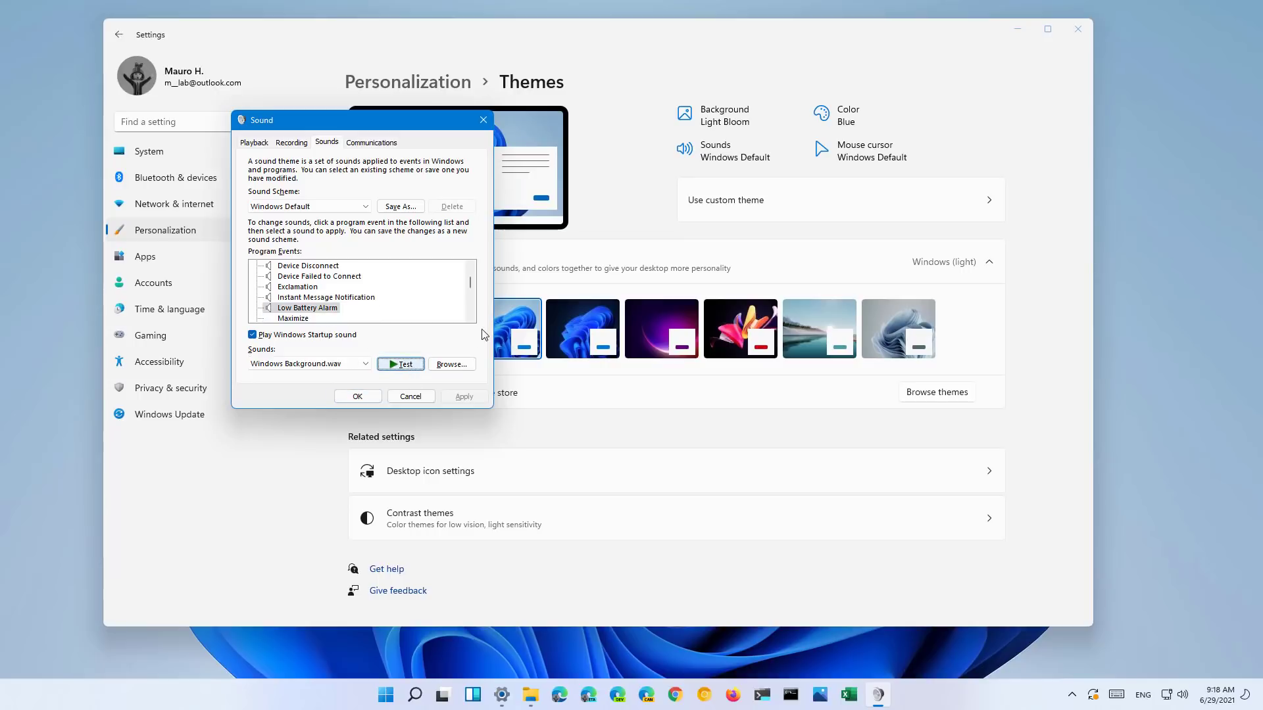
- Preview the Windows User Account Control sound, then cancel the Sound dialog
scroll(469, 294, down, 2)
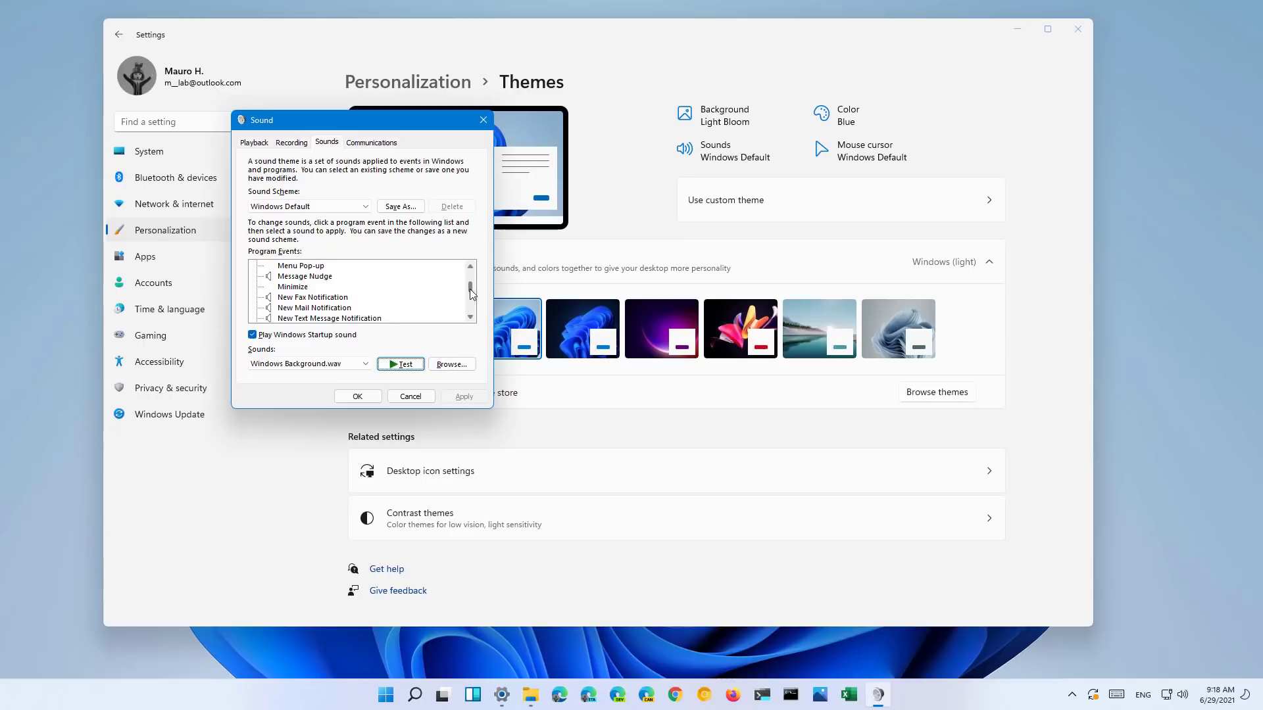
scroll(473, 294, down, 5)
click(330, 276)
click(409, 365)
click(410, 396)
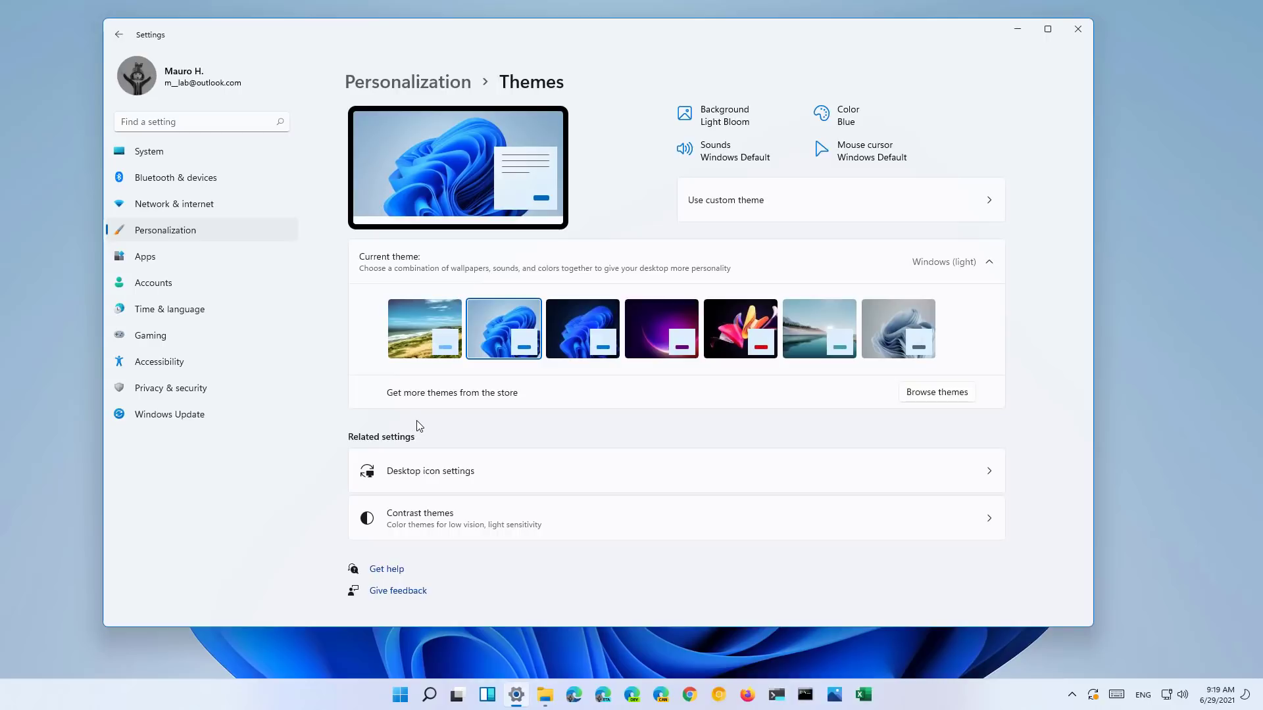
- Restart the PC from the Start menu's power options
click(402, 695)
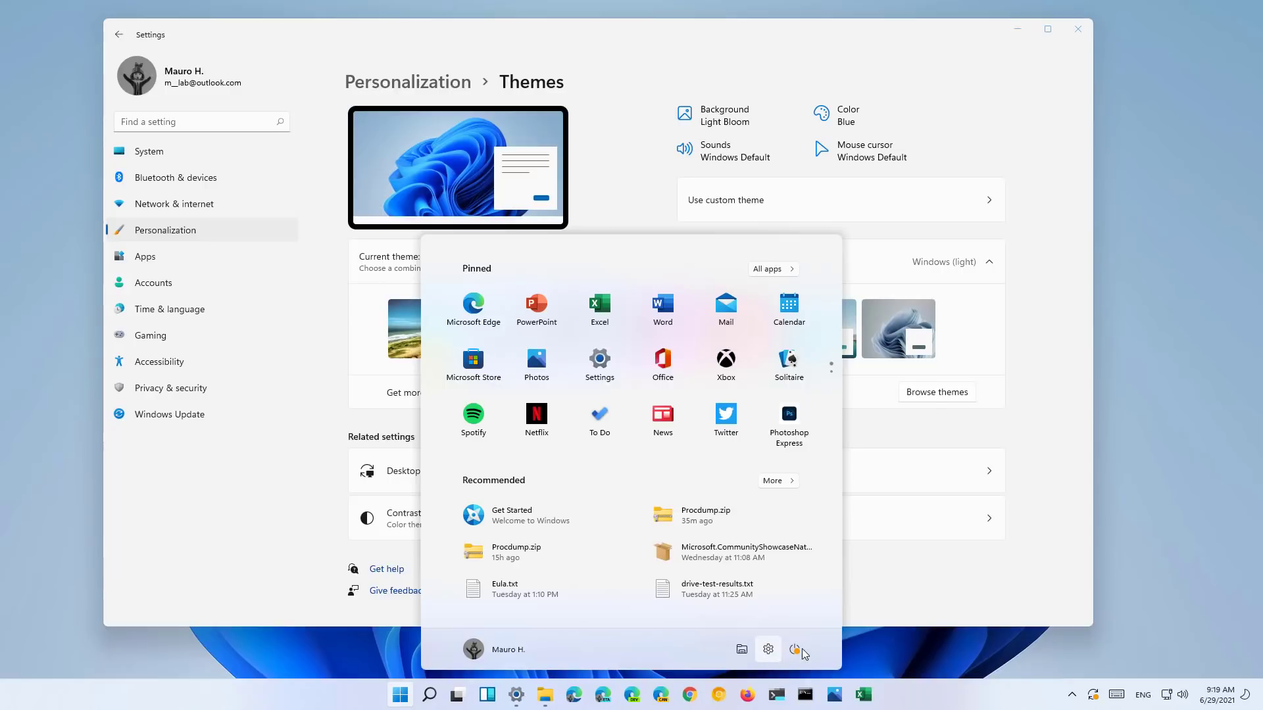
click(801, 650)
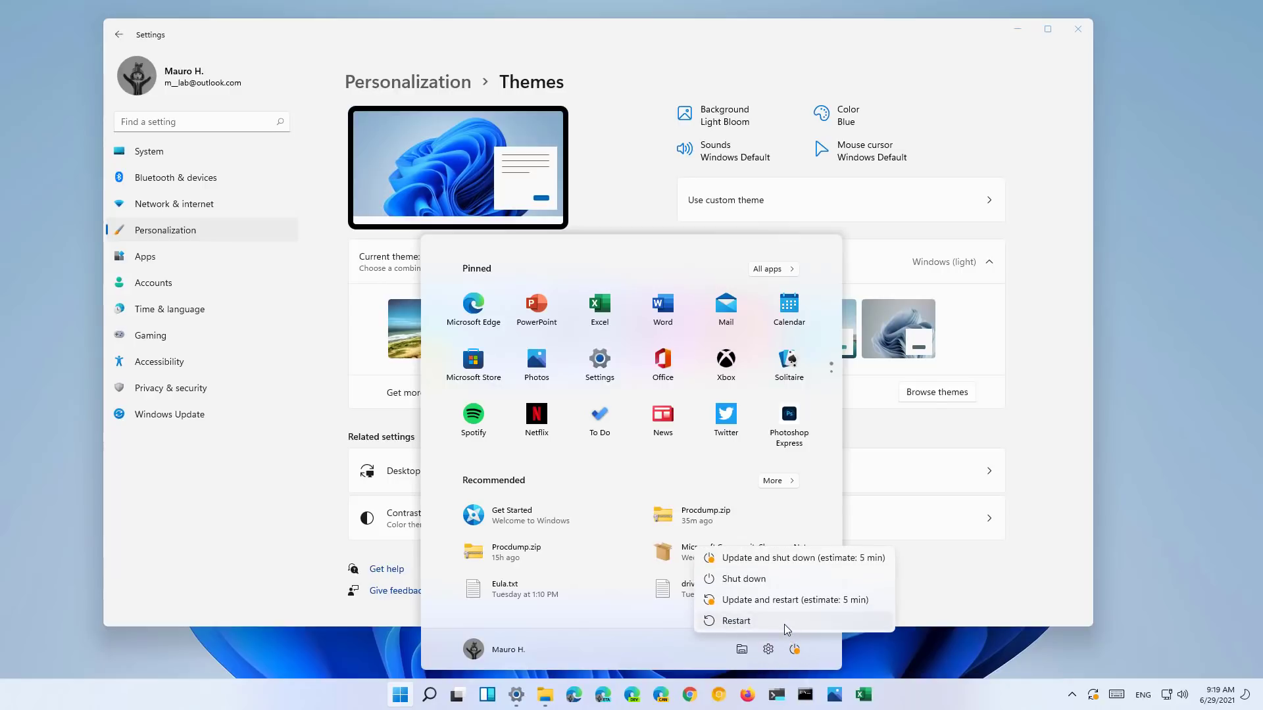
click(784, 622)
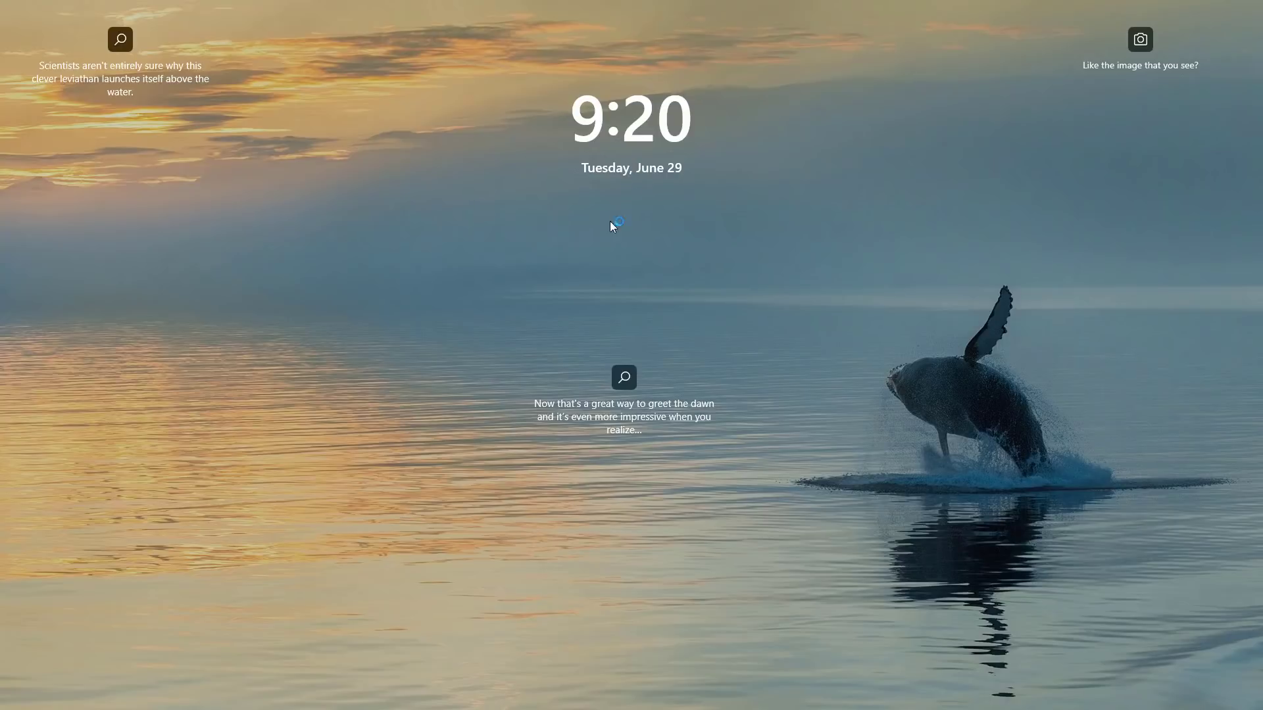
- Dismiss the lock screen and sign in by entering the account PIN
click(603, 258)
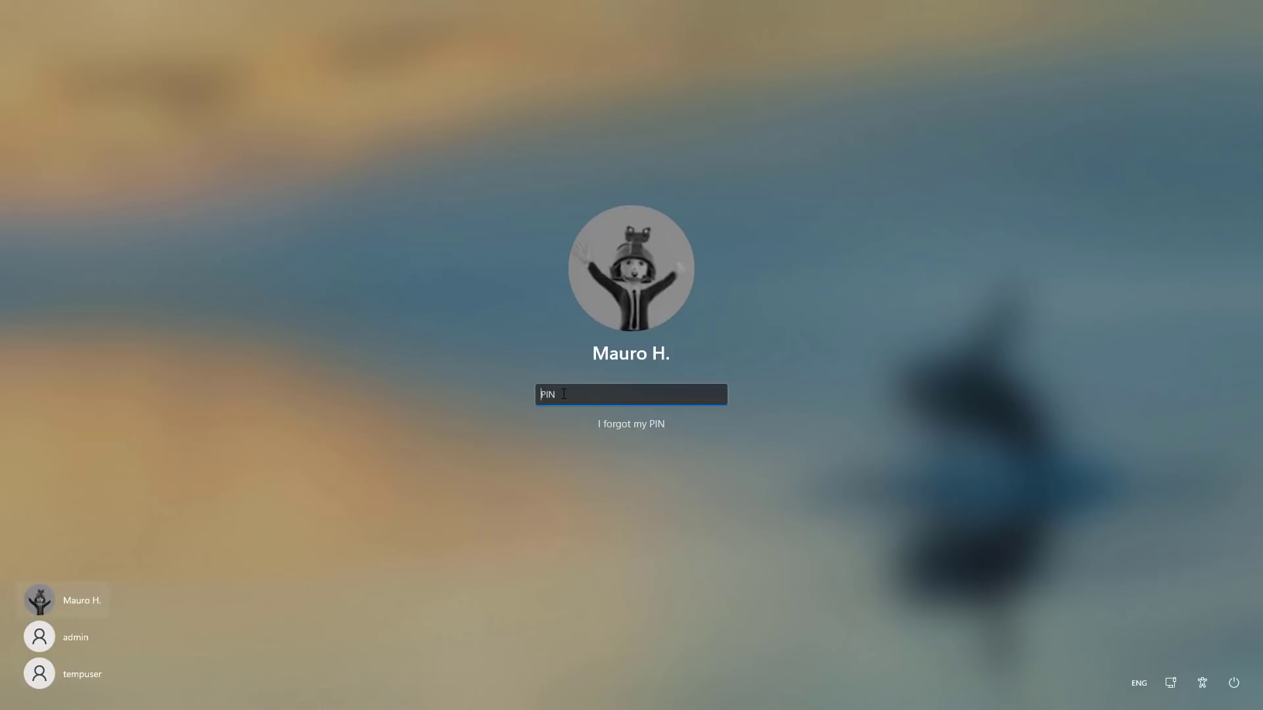
text(1234)
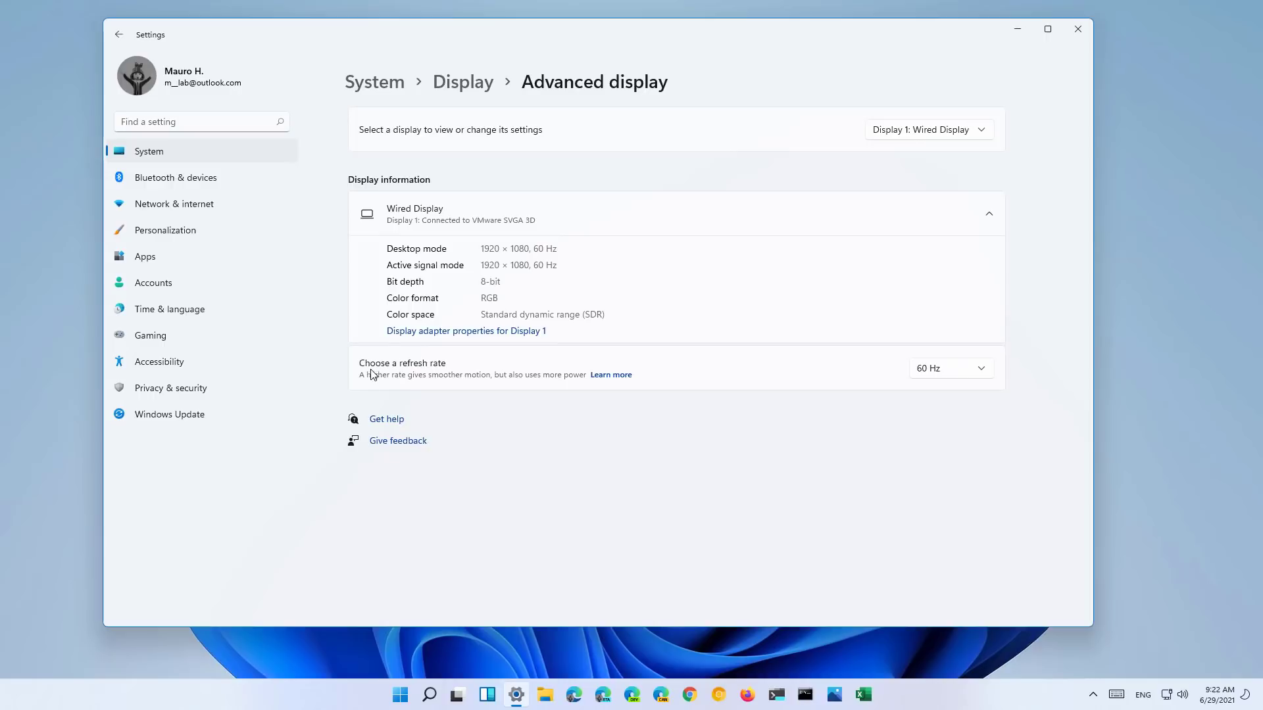
click(954, 373)
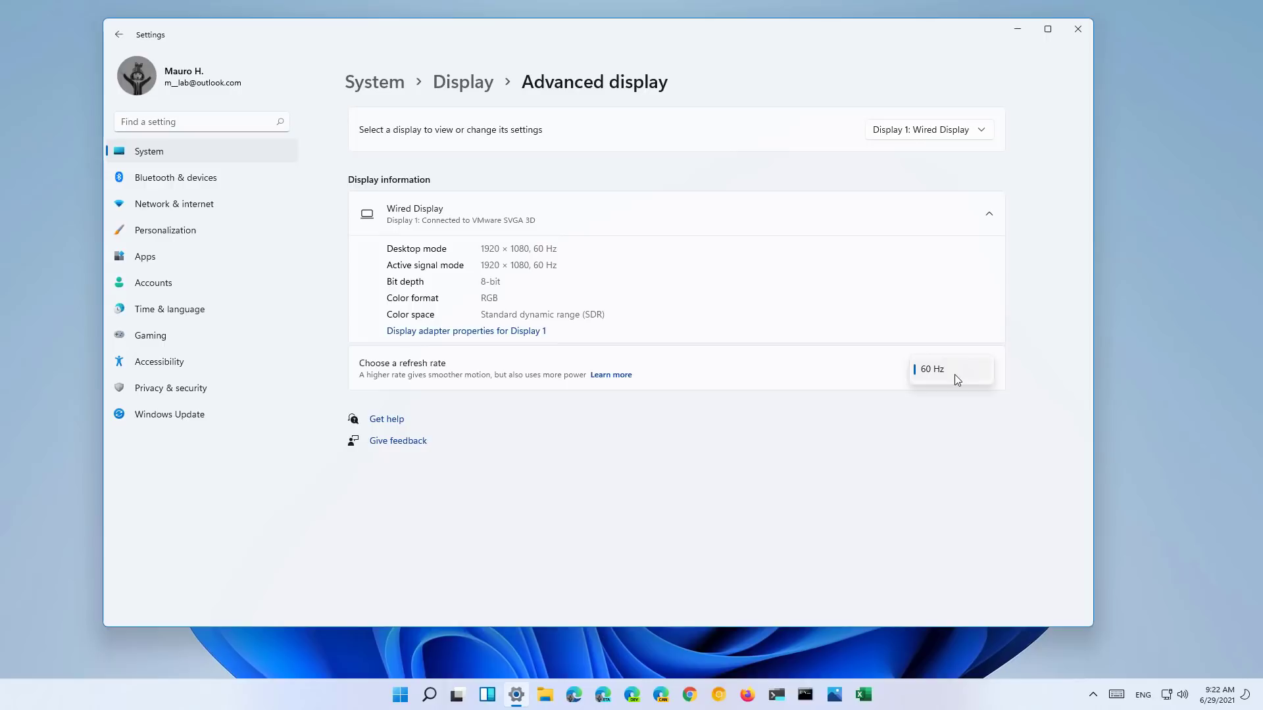
click(955, 375)
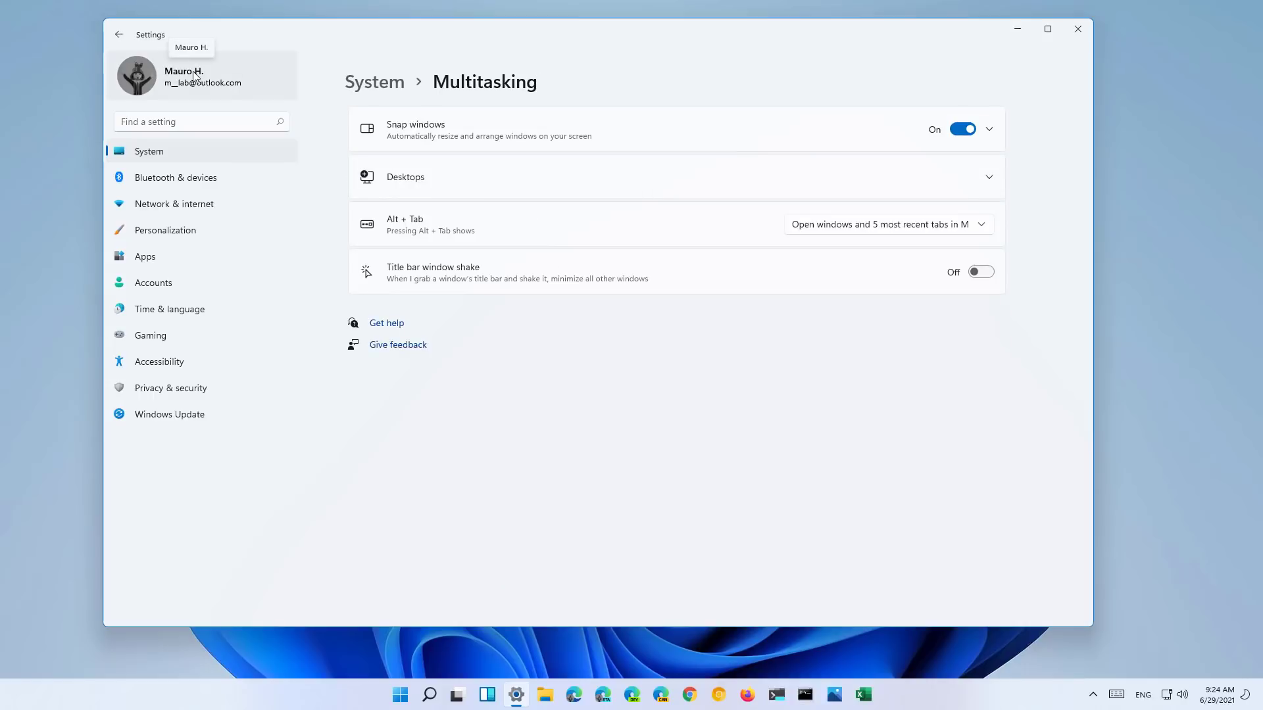
- Expand Snap windows to its six options and bring up the maximize button's snap layouts
click(452, 143)
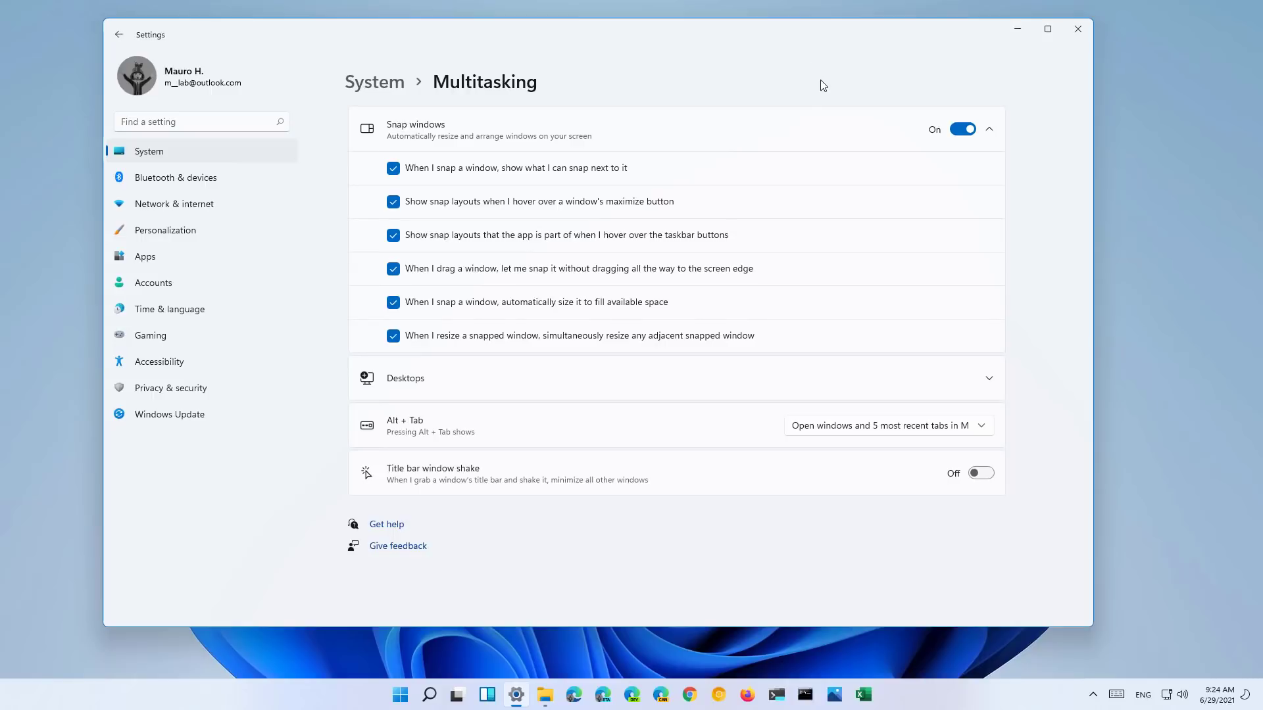
mouse_move(1054, 36)
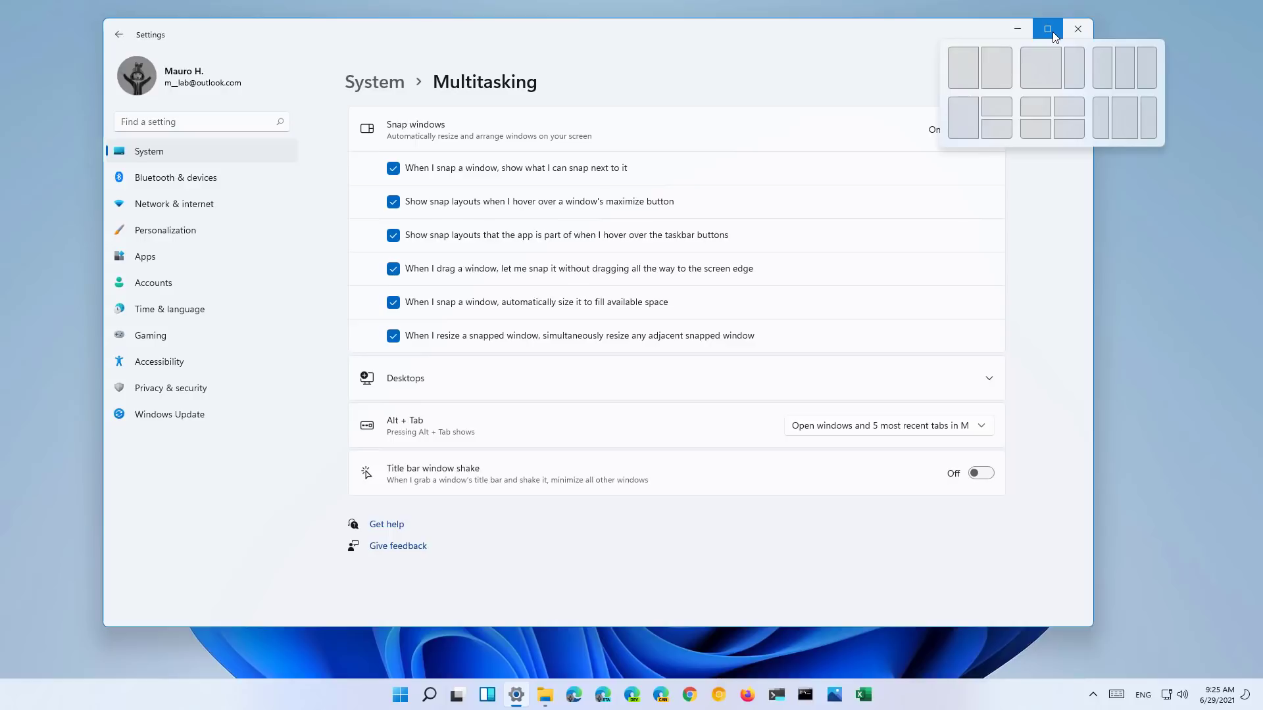
- Snap Settings into the left zone with File Explorer on the right, then press Win+Z
click(1046, 59)
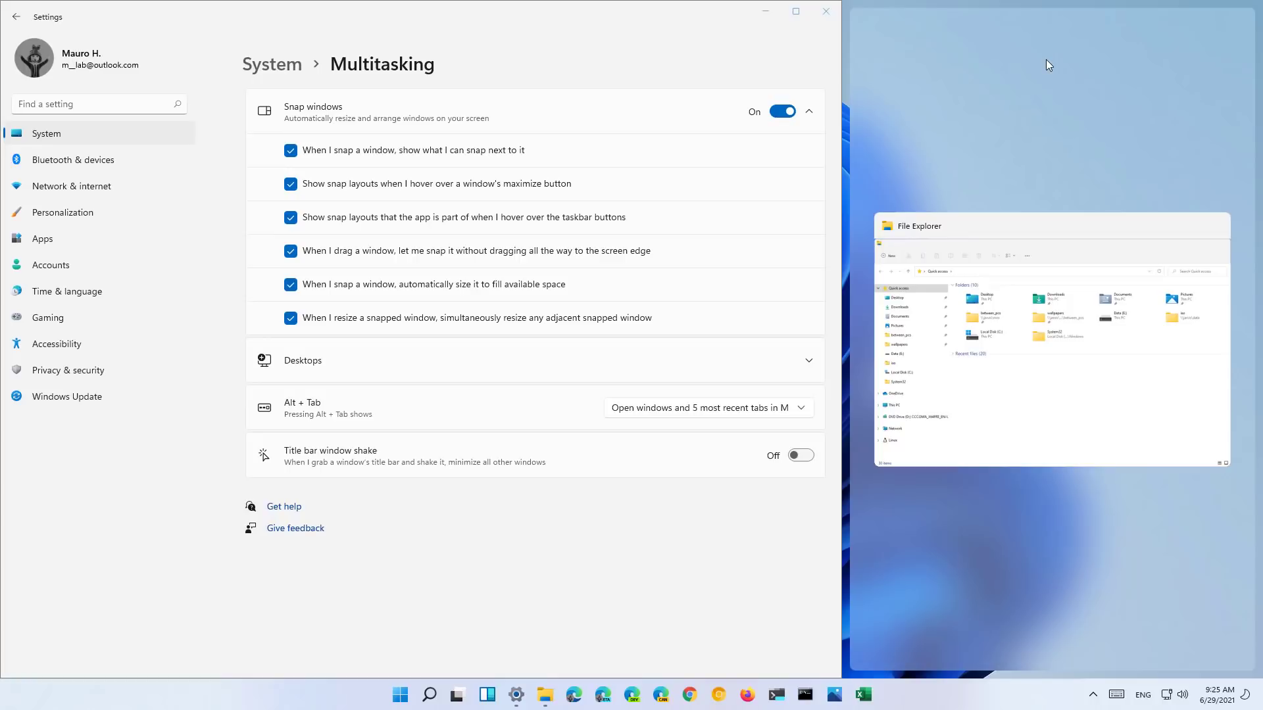
click(970, 383)
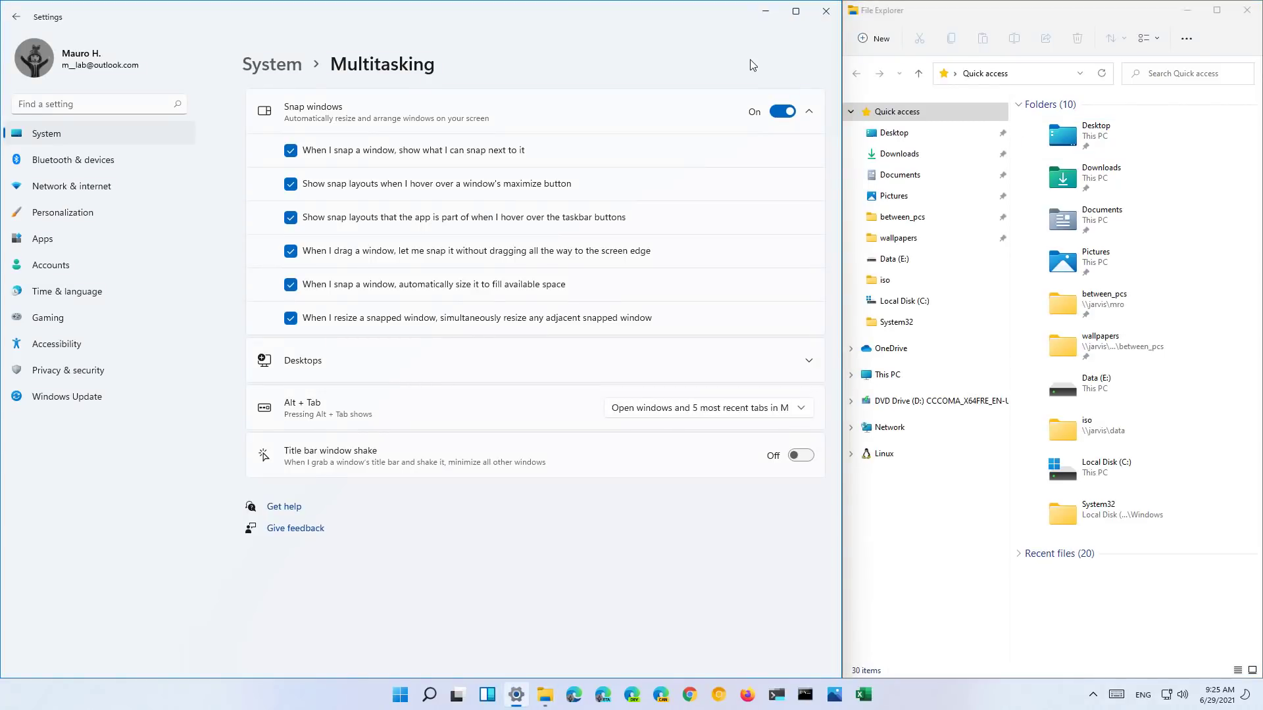
key(super+z)
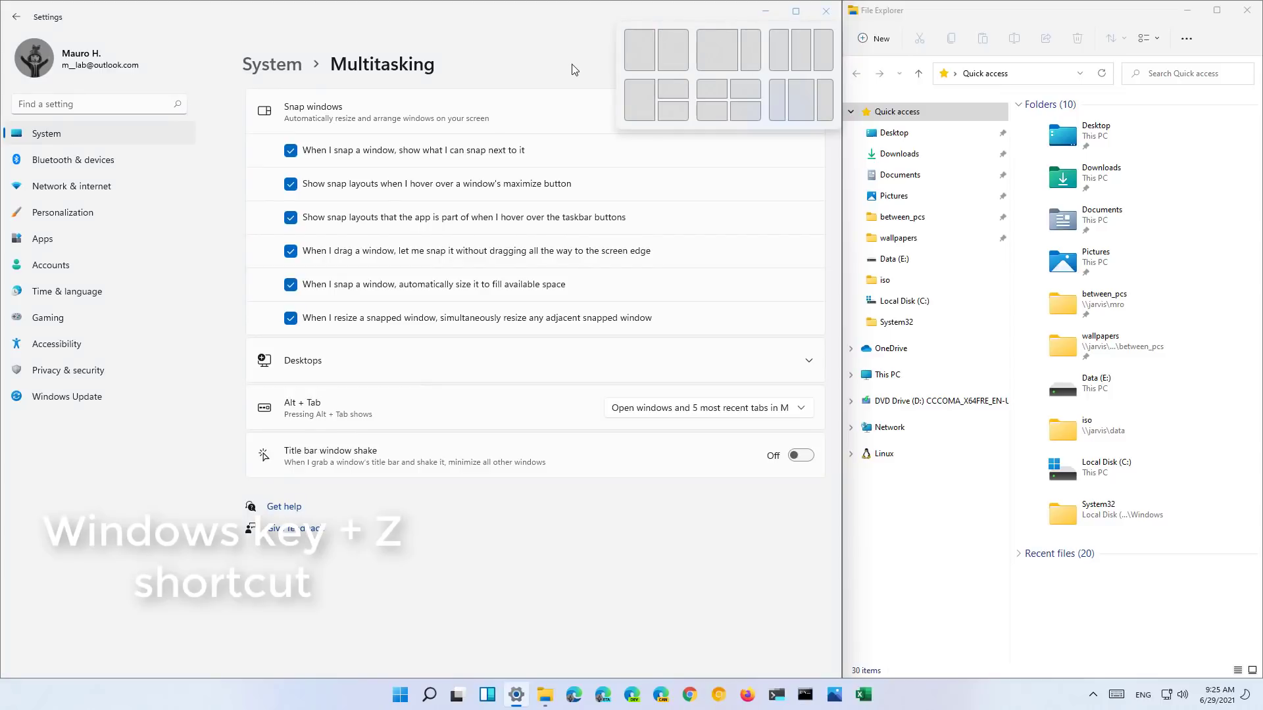
- Launch Microsoft Edge from the taskbar, opening a full-screen New tab over the snapped windows
mouse_move(799, 19)
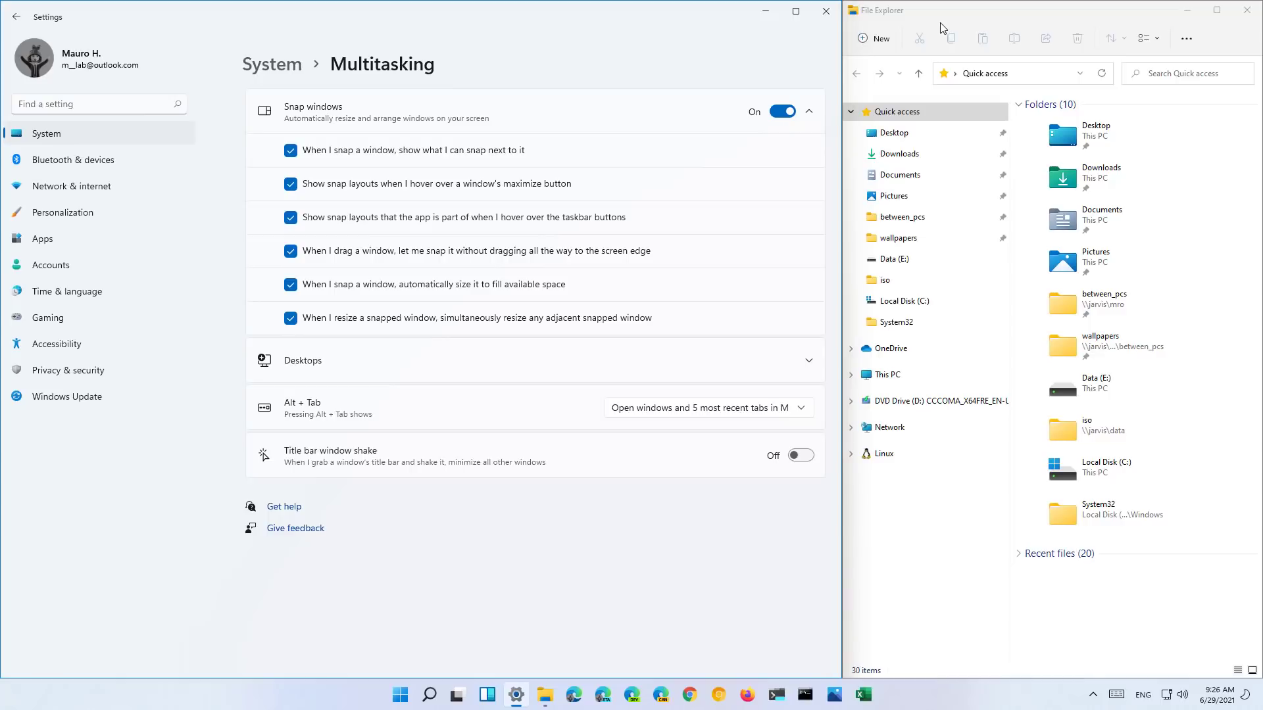
click(574, 696)
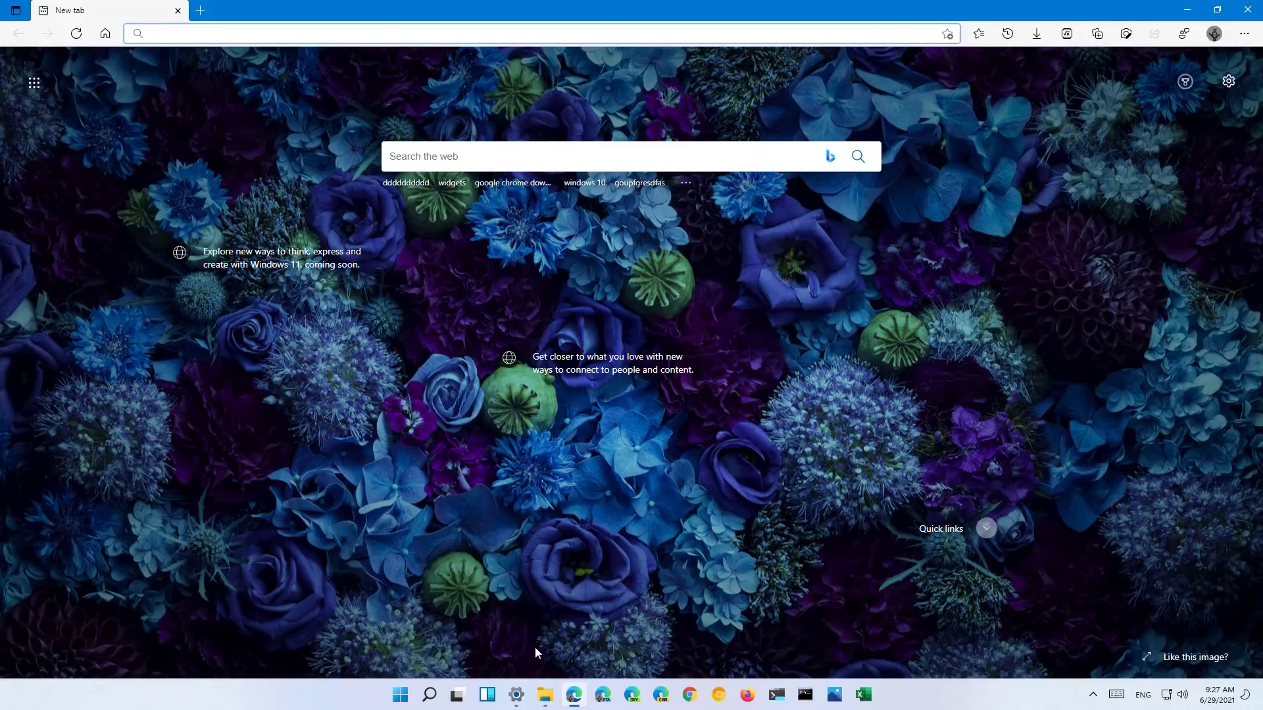
- Restore the Settings and File Explorer snap group from the Settings taskbar thumbnail
mouse_move(524, 694)
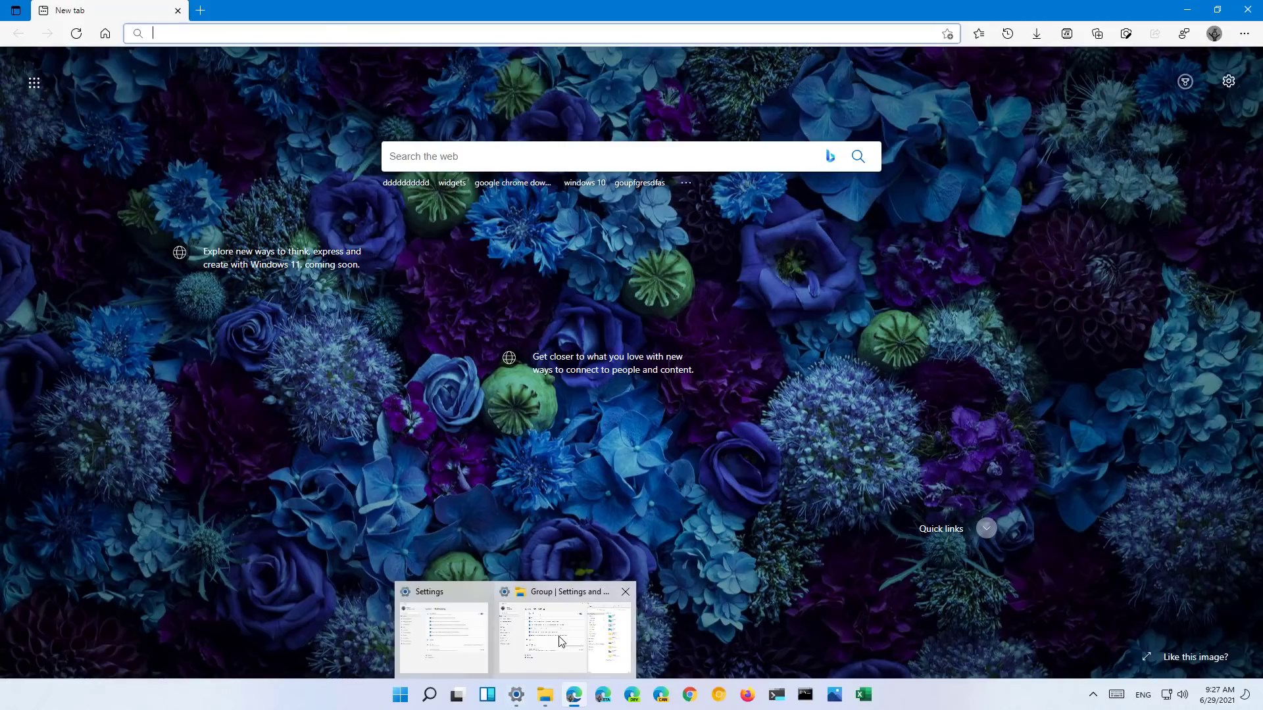
mouse_move(452, 644)
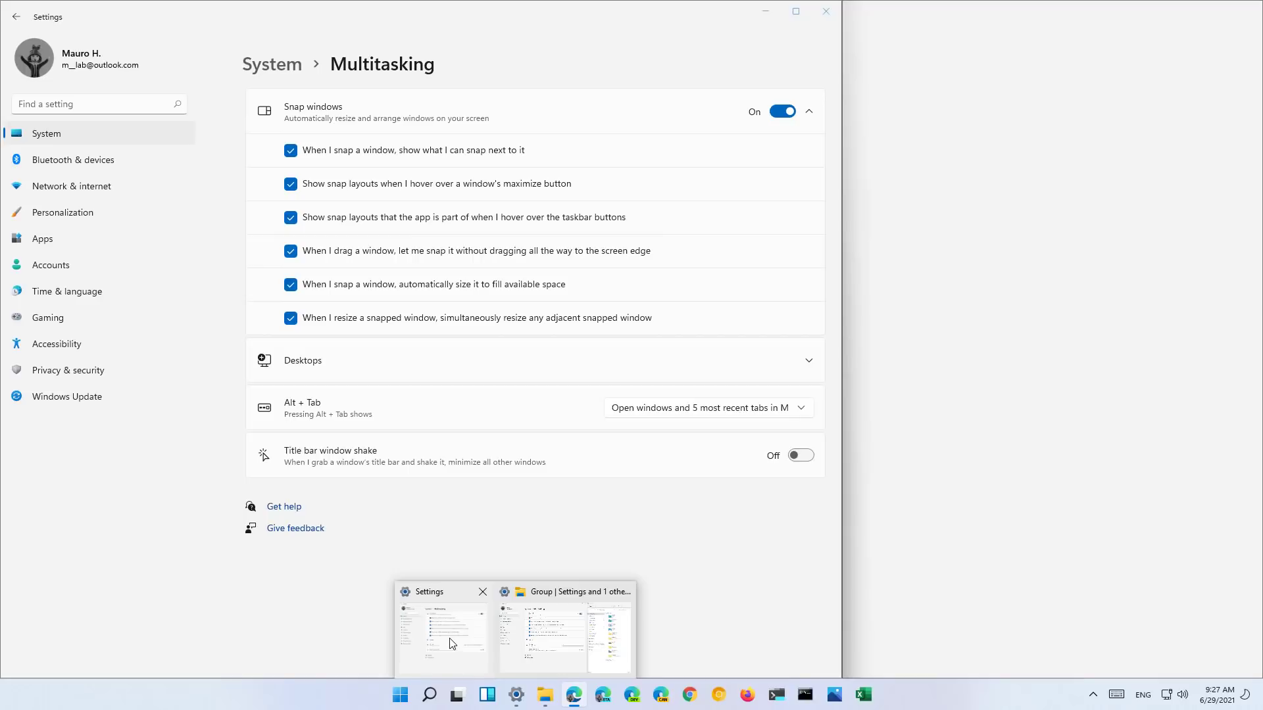
mouse_move(562, 642)
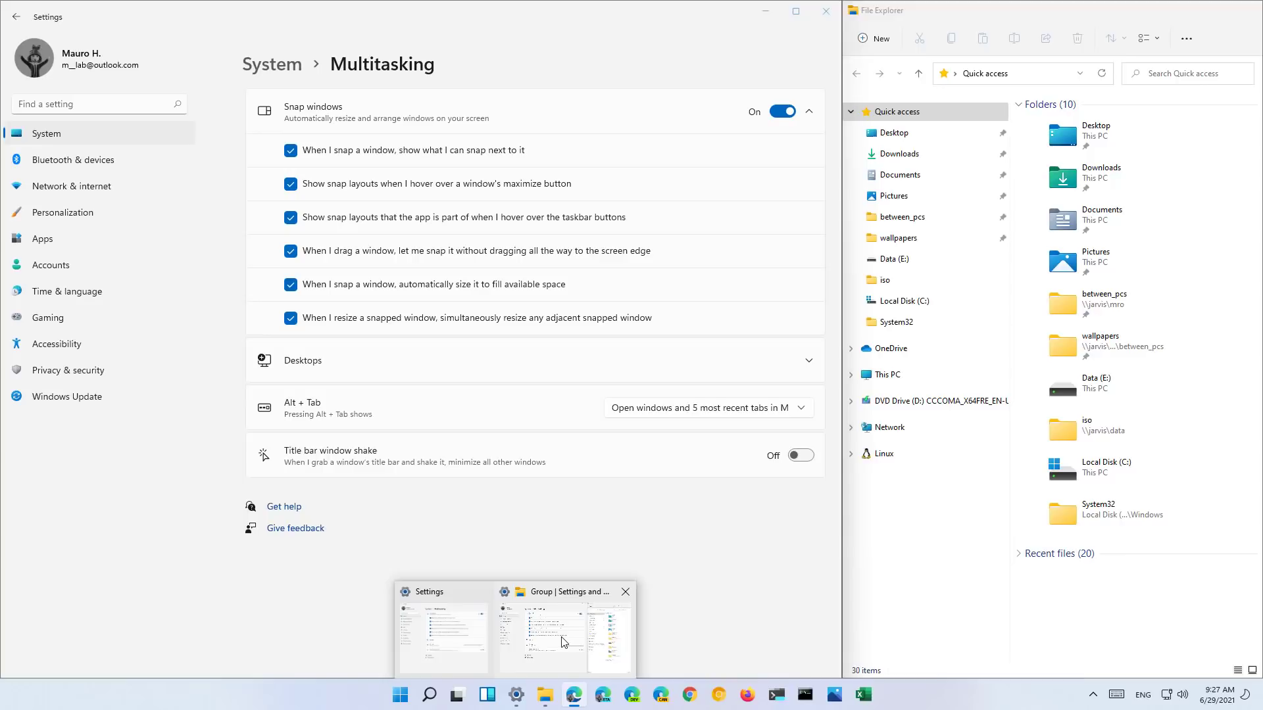
click(562, 642)
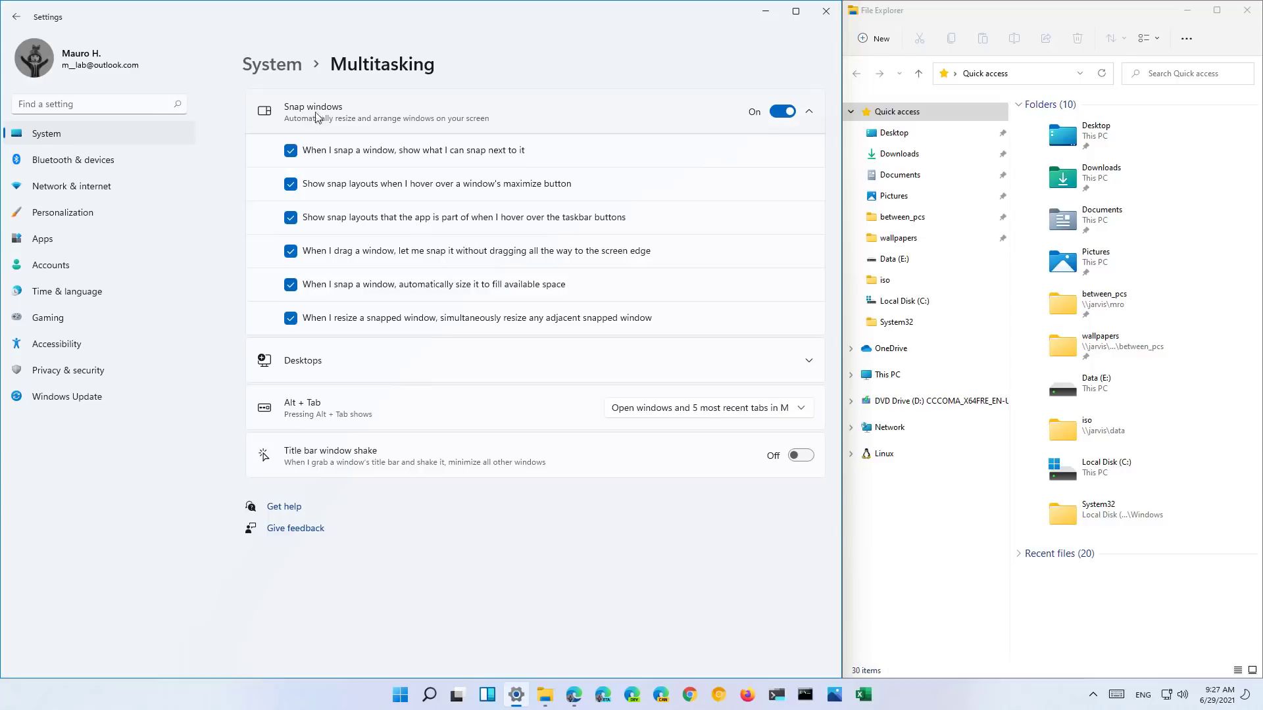
- Toggle the two snap-layout hover options, then open Task View showing Desktops 1, 2 and 3
click(293, 187)
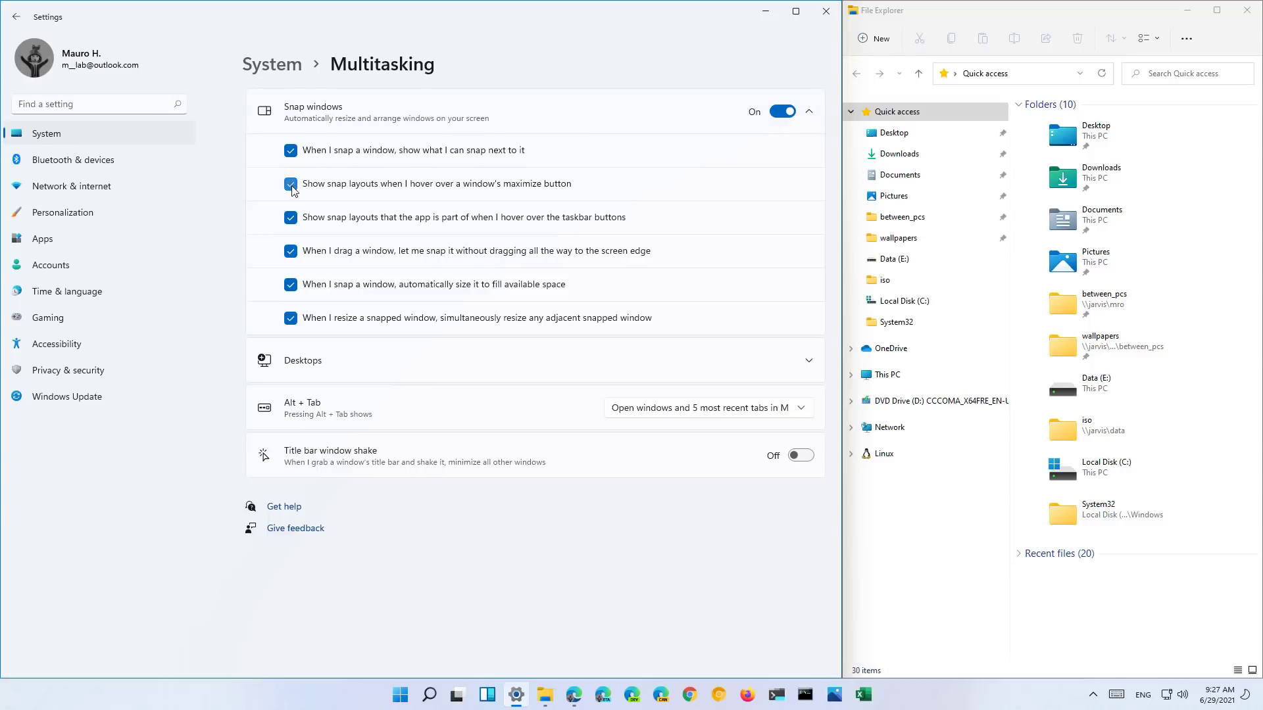
click(291, 223)
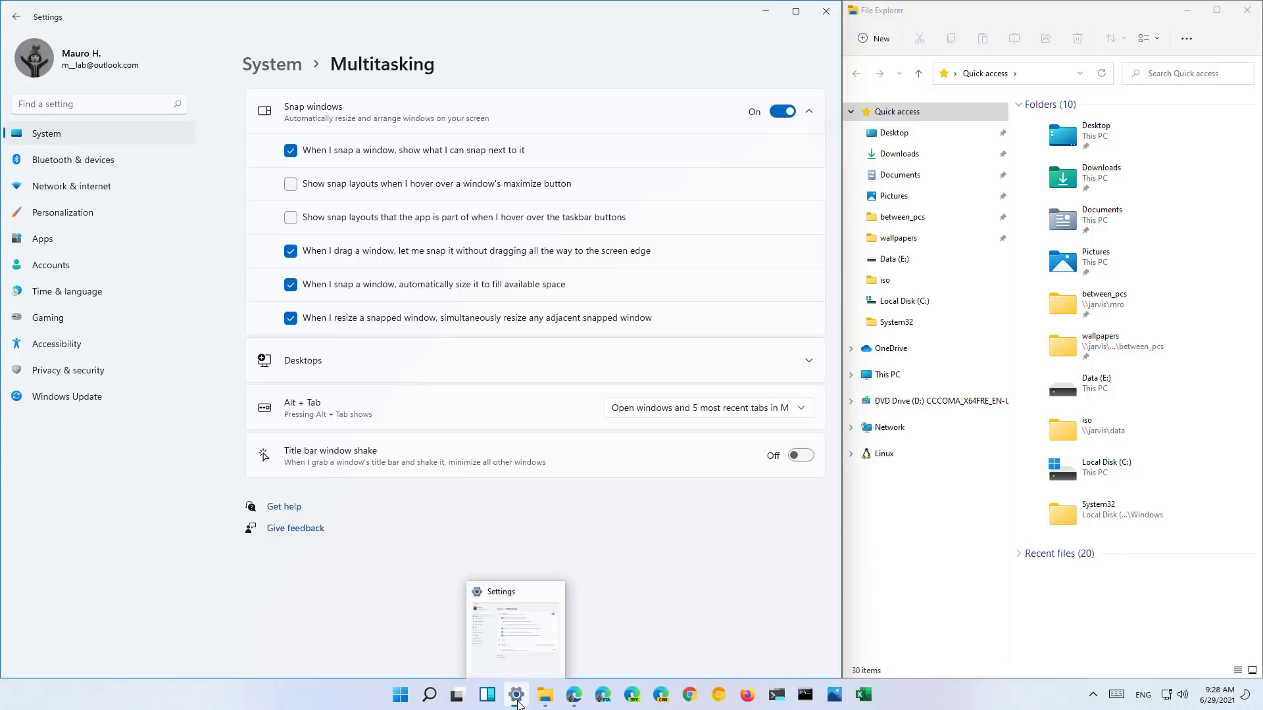
mouse_move(528, 654)
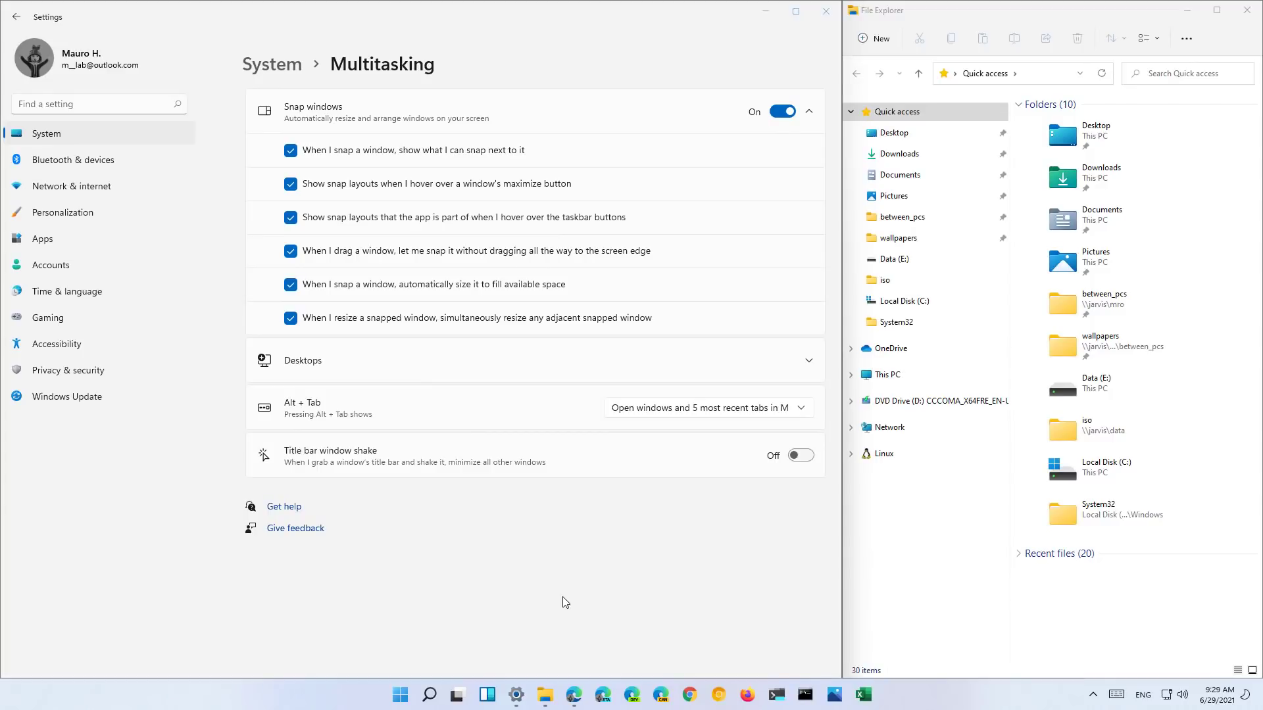
click(452, 697)
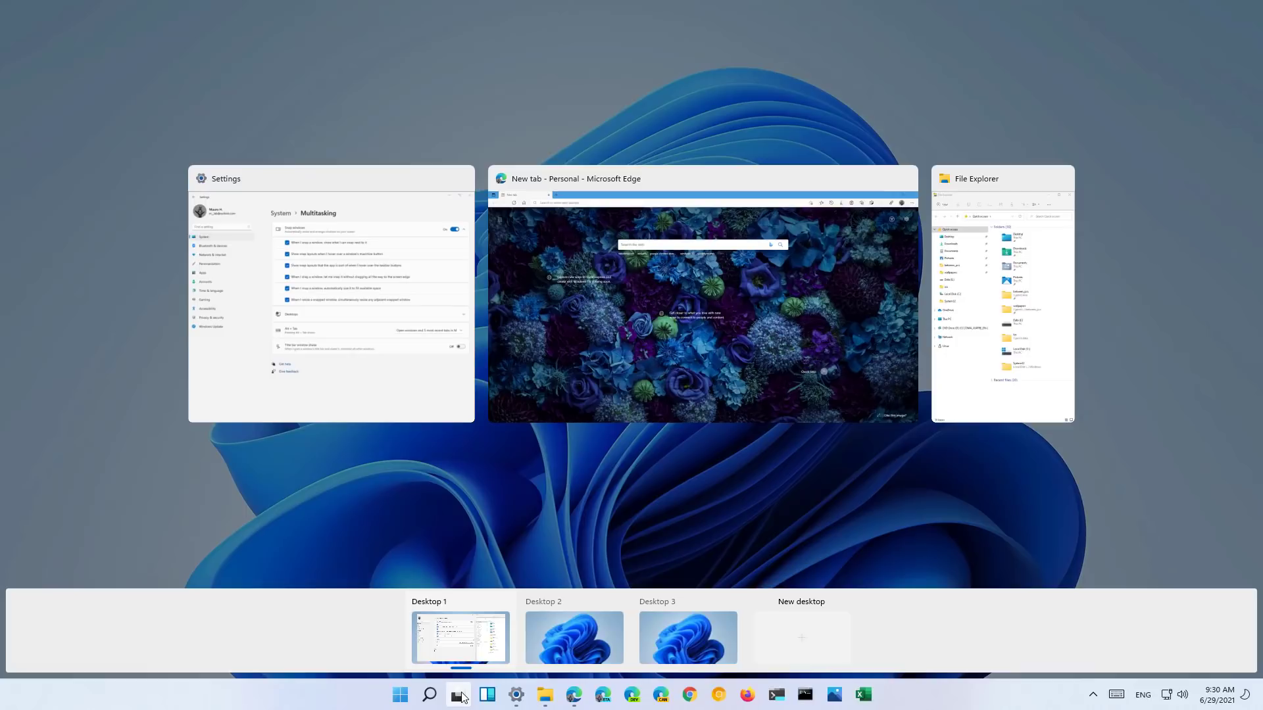
- Close and reopen Task View with Win+Tab
key(super+Tab)
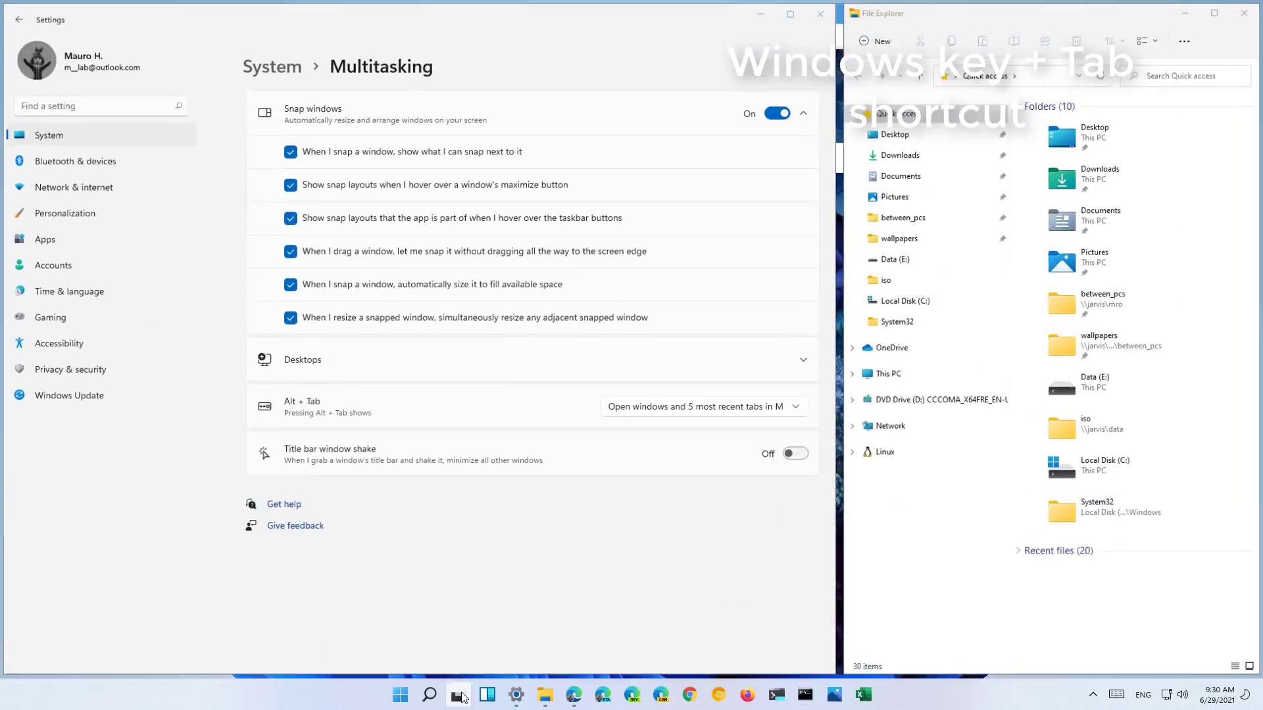
key(super+Tab)
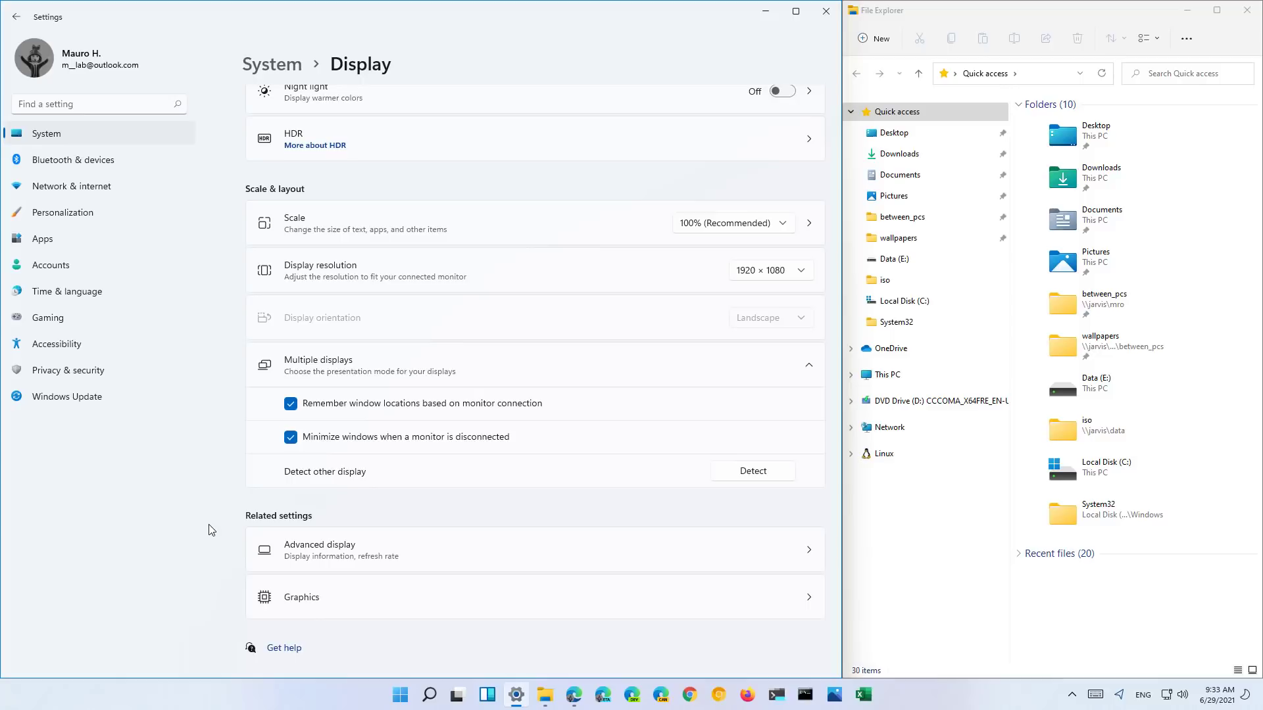
- Go back to System, open Display settings and expand Multiple displays
click(89, 133)
click(335, 189)
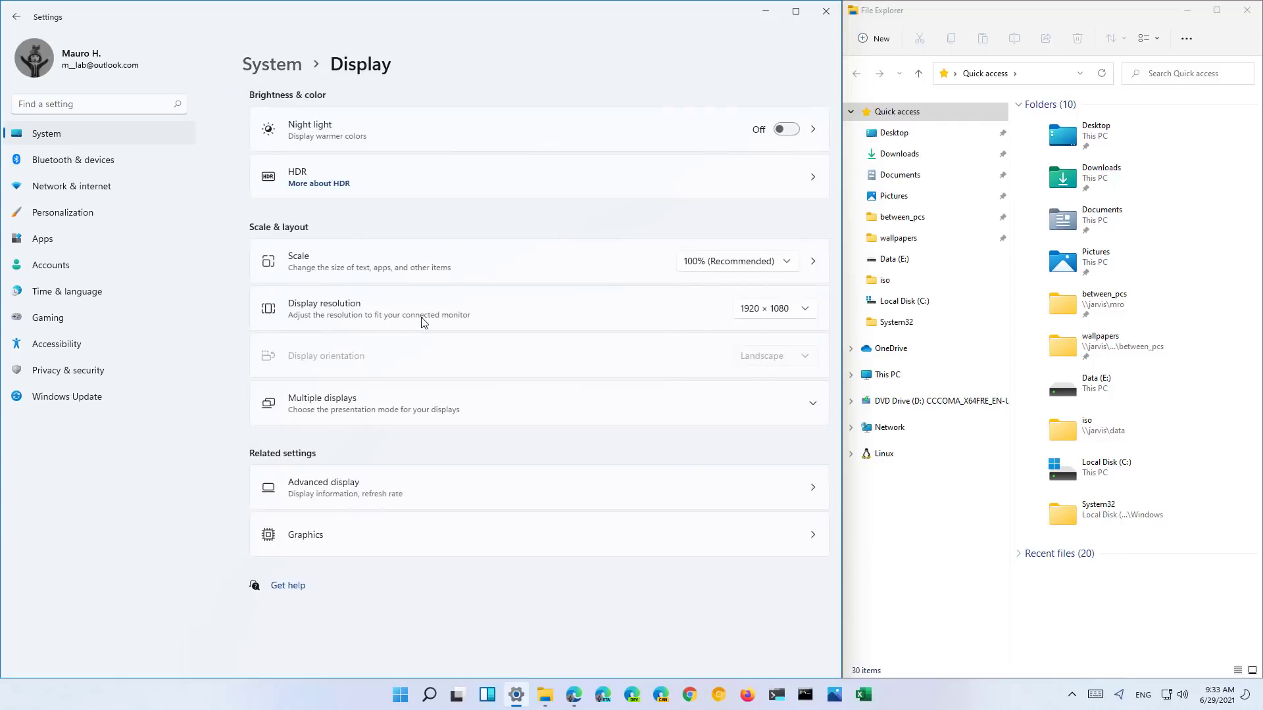
click(344, 413)
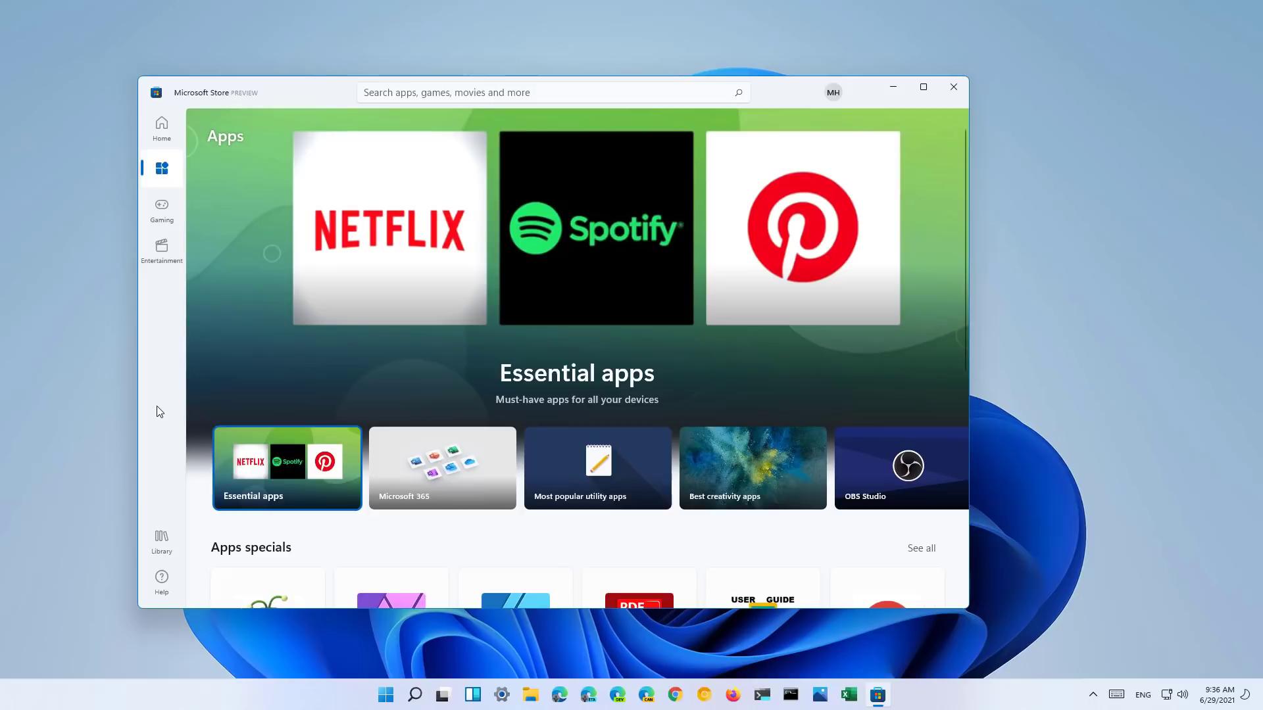
- Browse the Store's Gaming, Entertainment, Home and Library pages, then maximize the Store window
click(162, 213)
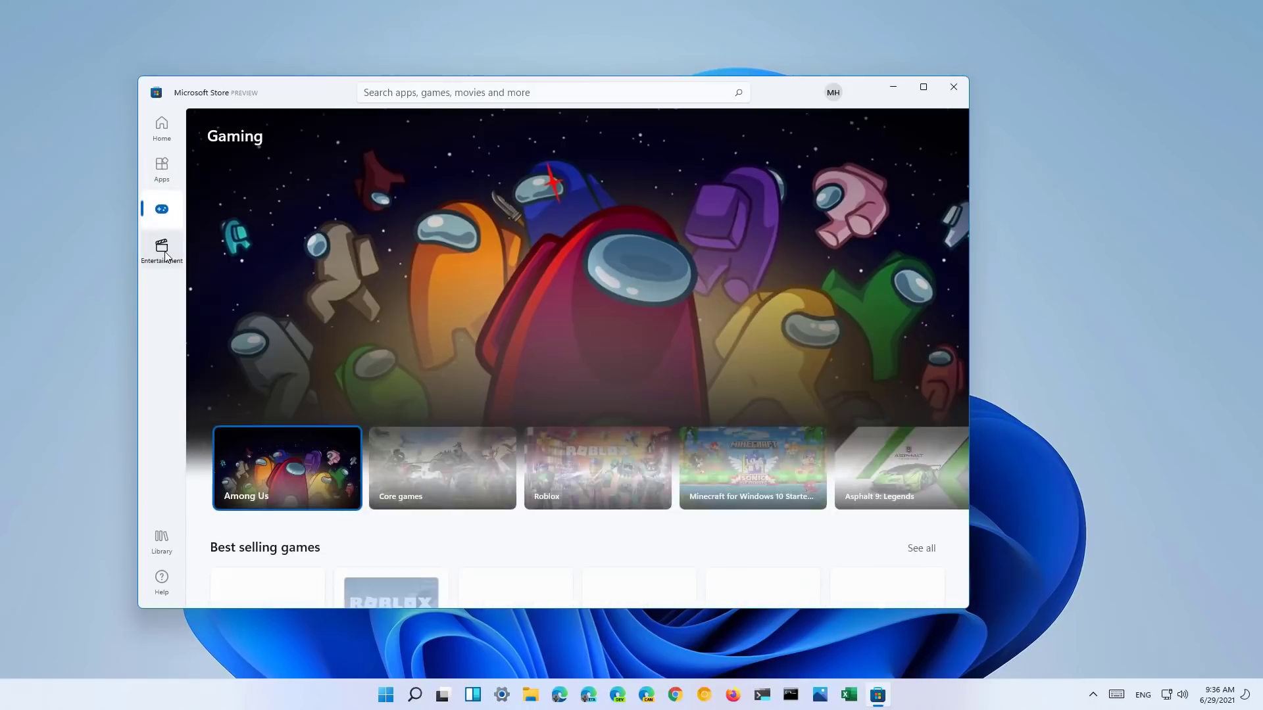
click(166, 255)
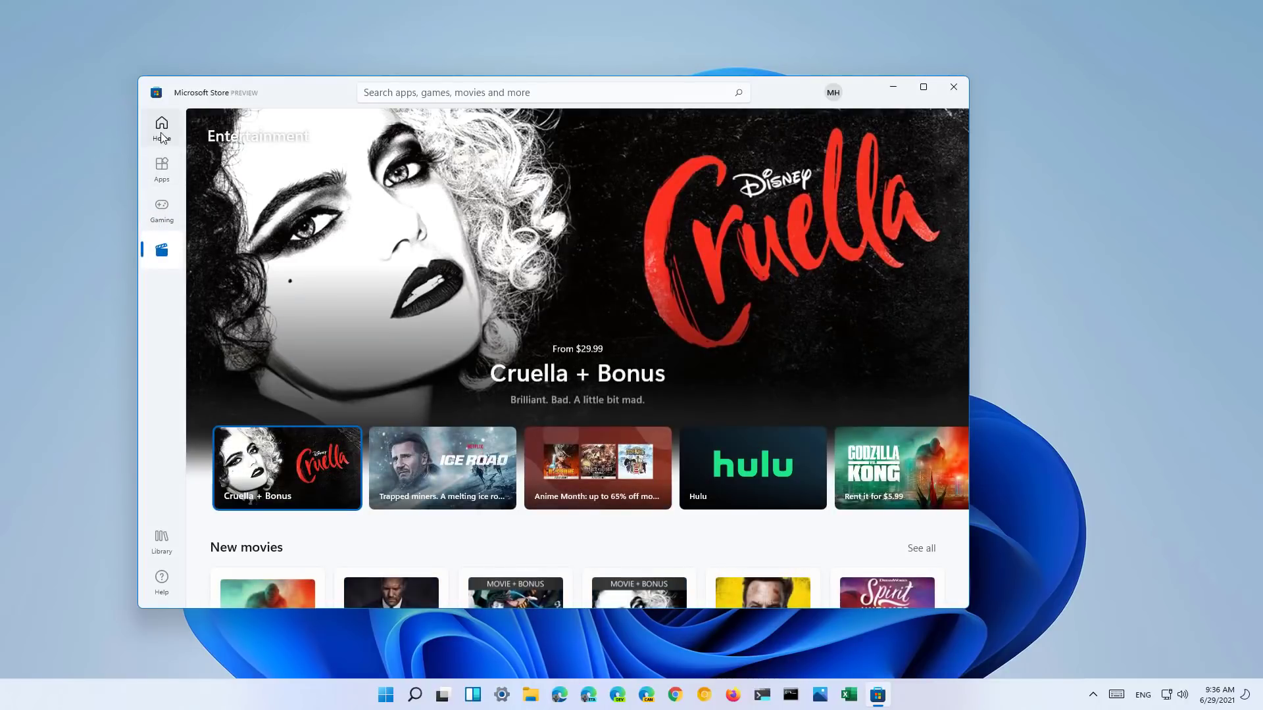
click(163, 135)
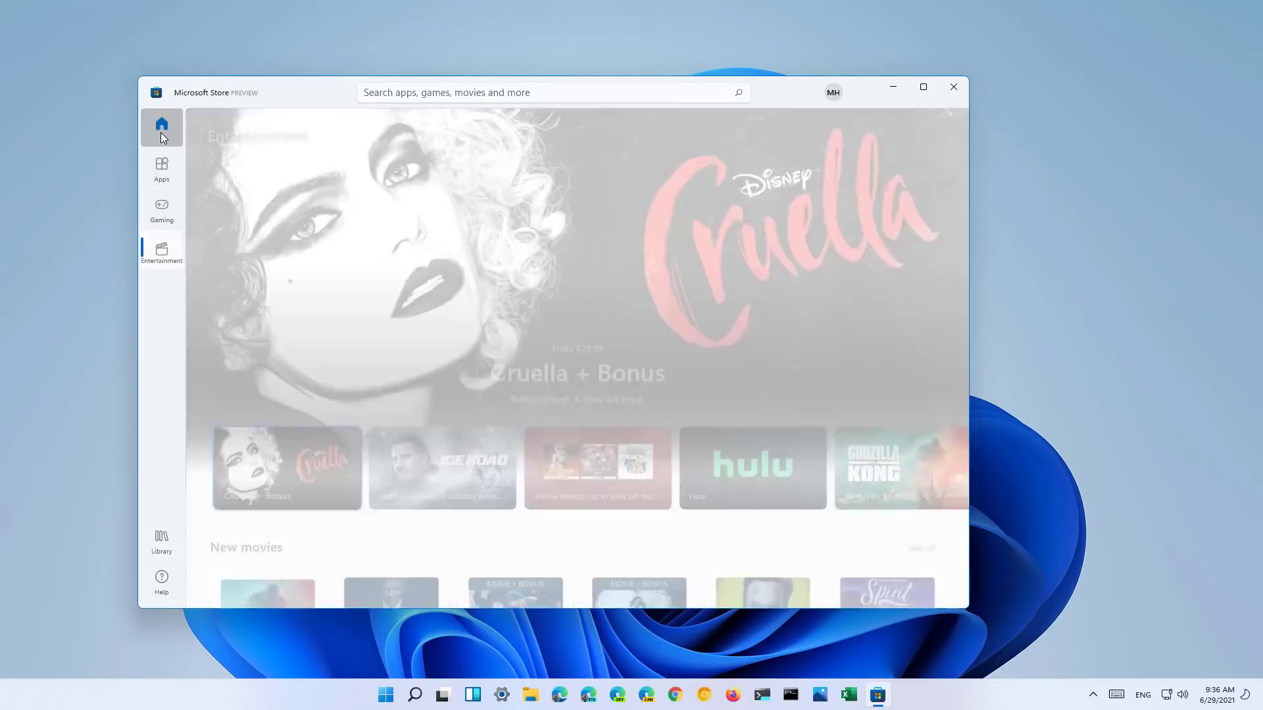
click(169, 545)
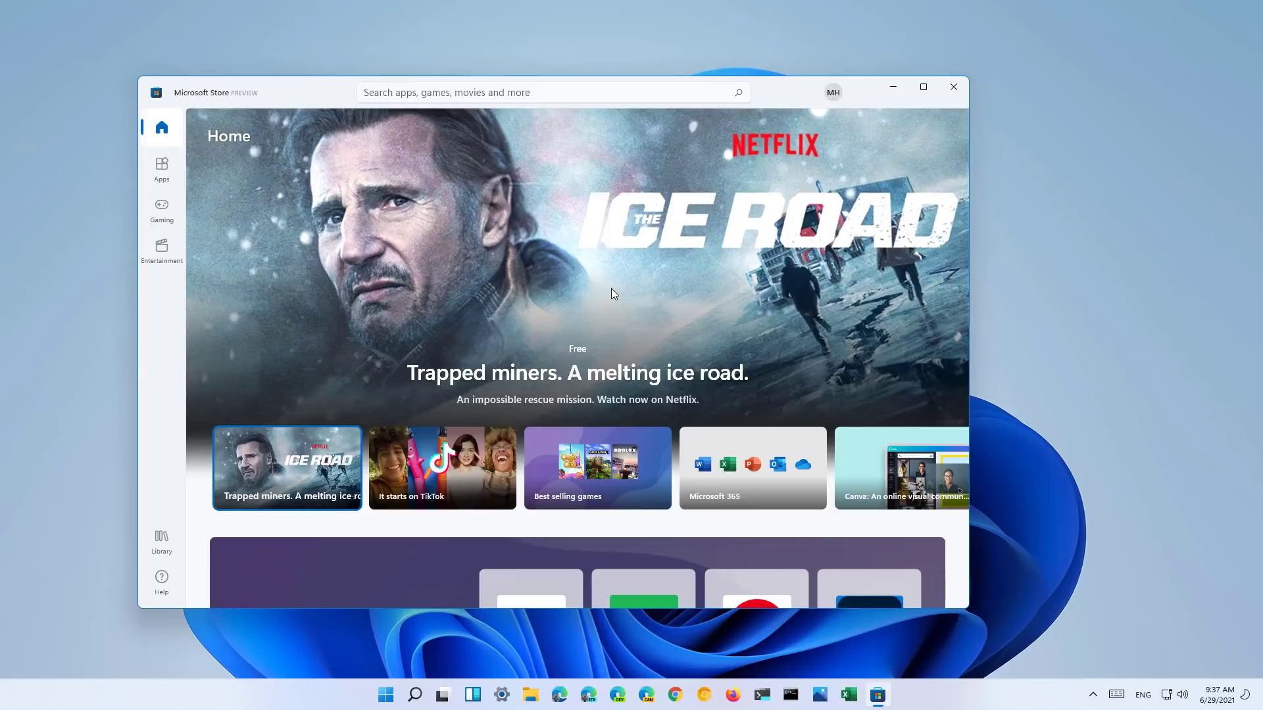
key(super+Up)
- Open the Nitrado product page from the Store's Apps page and preview its screenshot video
click(24, 92)
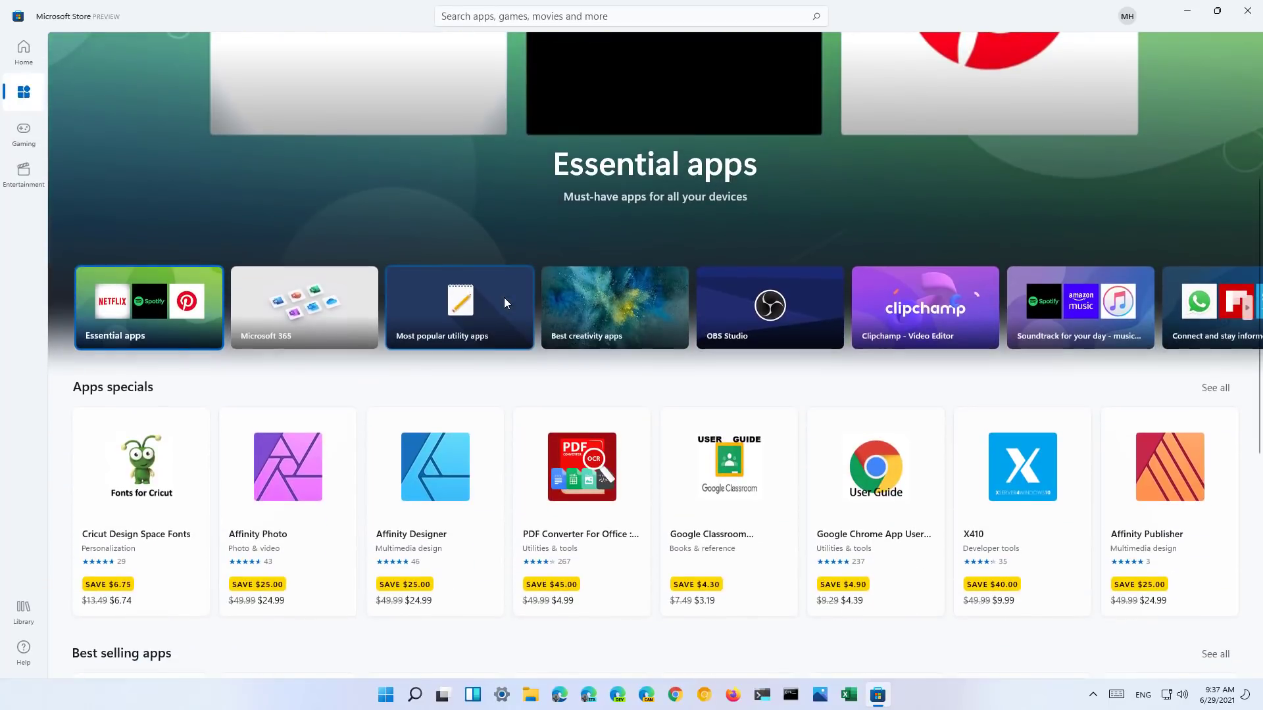
scroll(505, 298, down, 5)
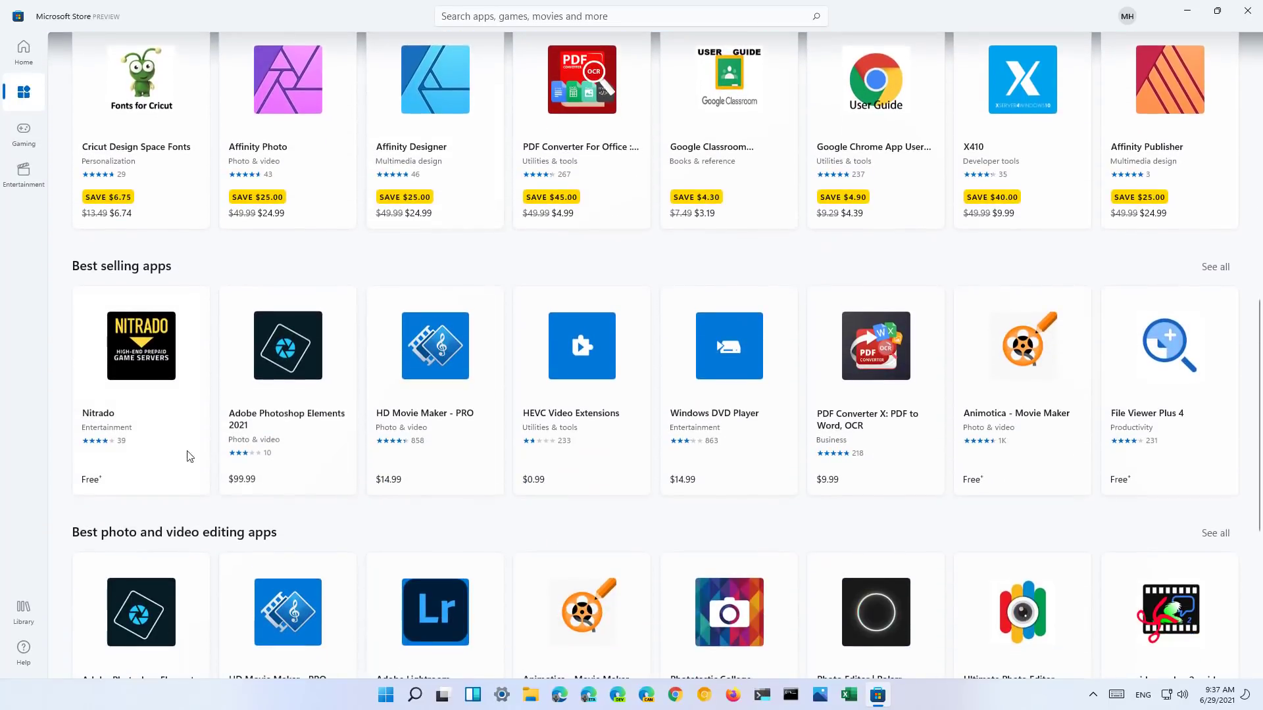
click(180, 413)
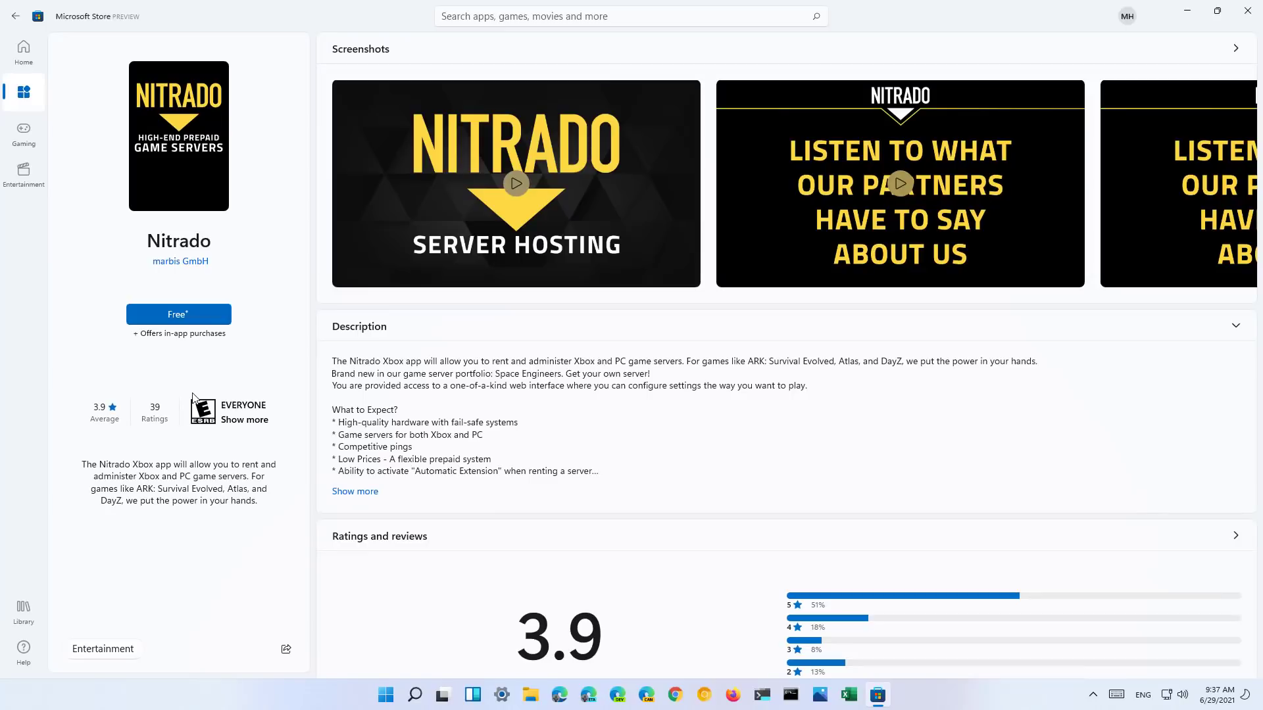
scroll(503, 454, down, 5)
scroll(503, 454, up, 5)
click(593, 159)
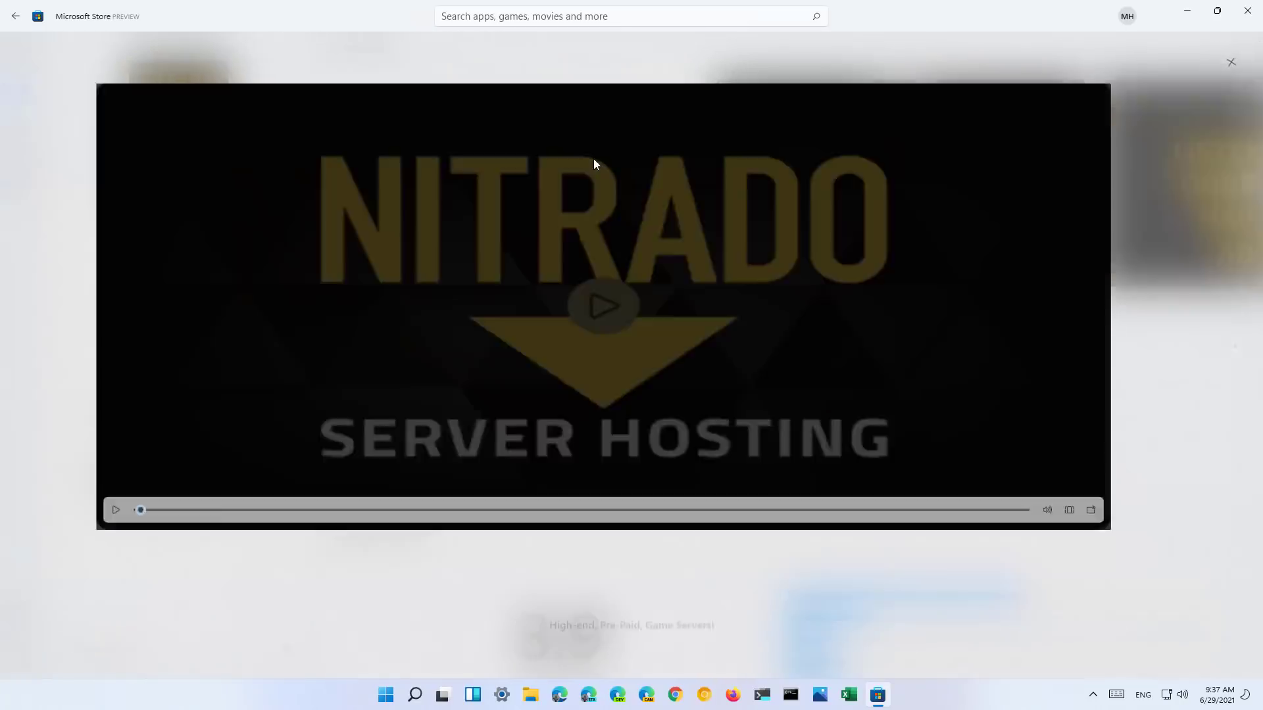
click(1229, 63)
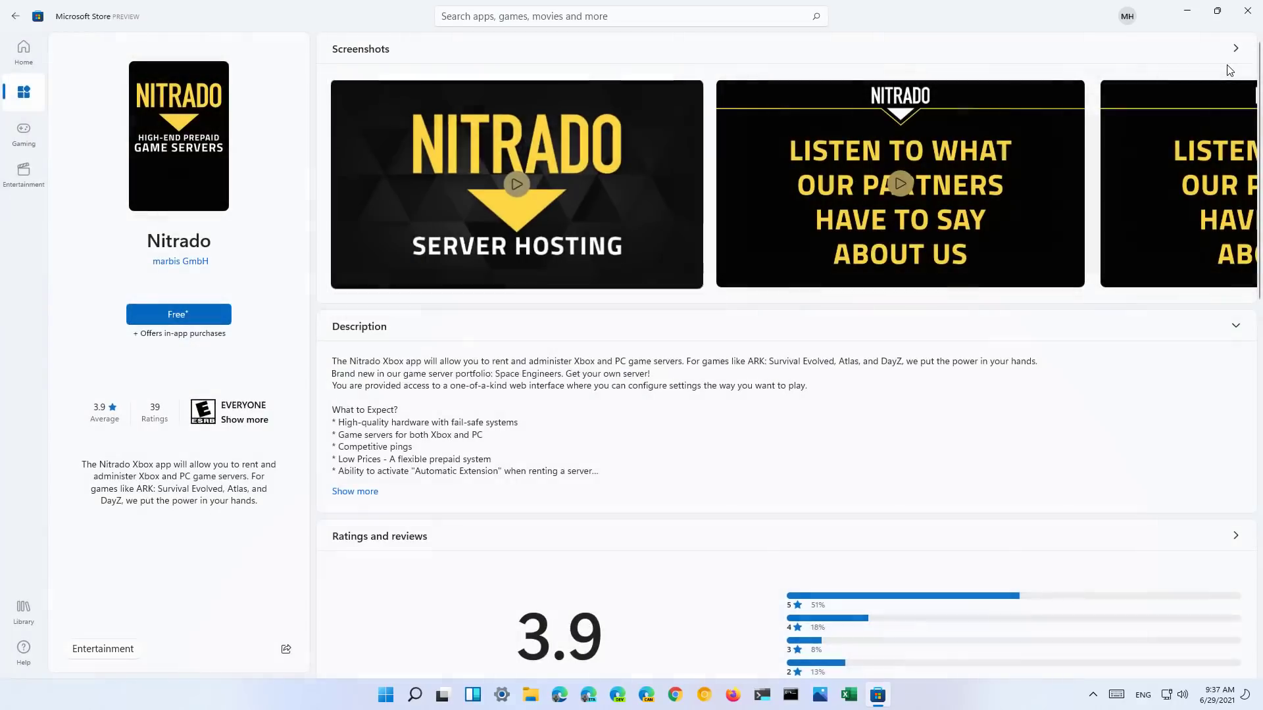
- Install the free Nitrado app
scroll(764, 341, down, 5)
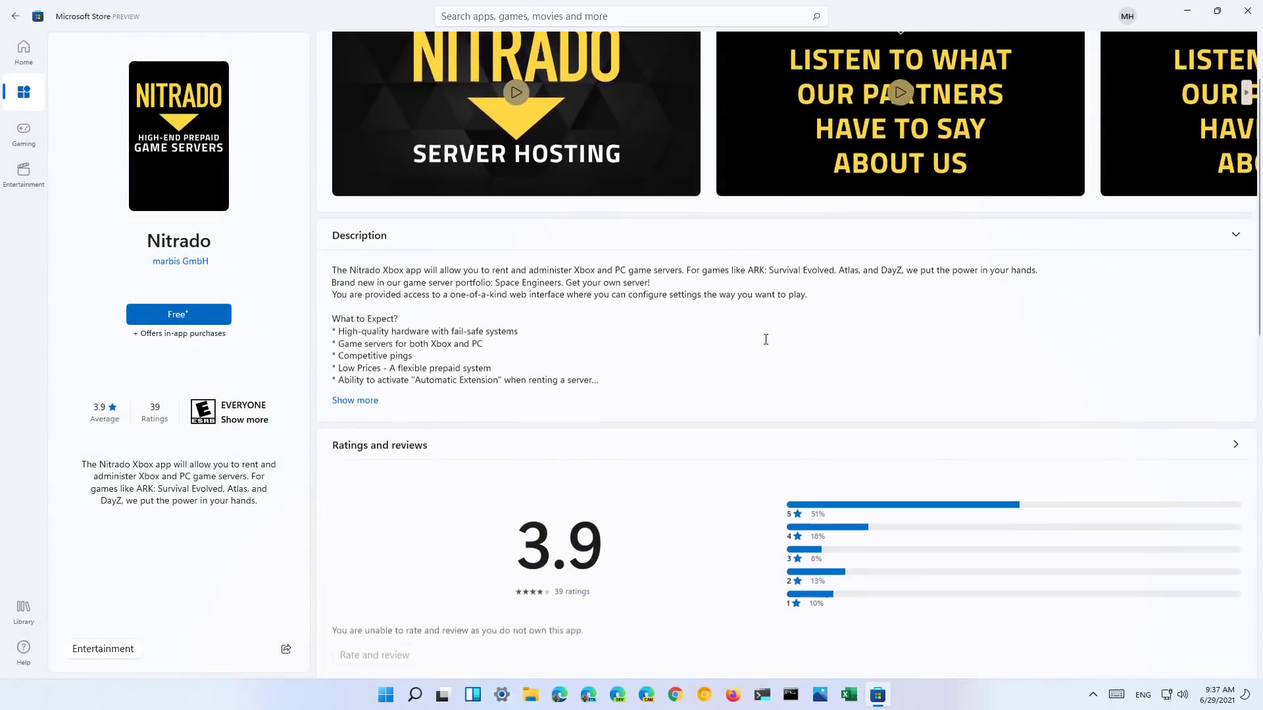
scroll(766, 344, up, 5)
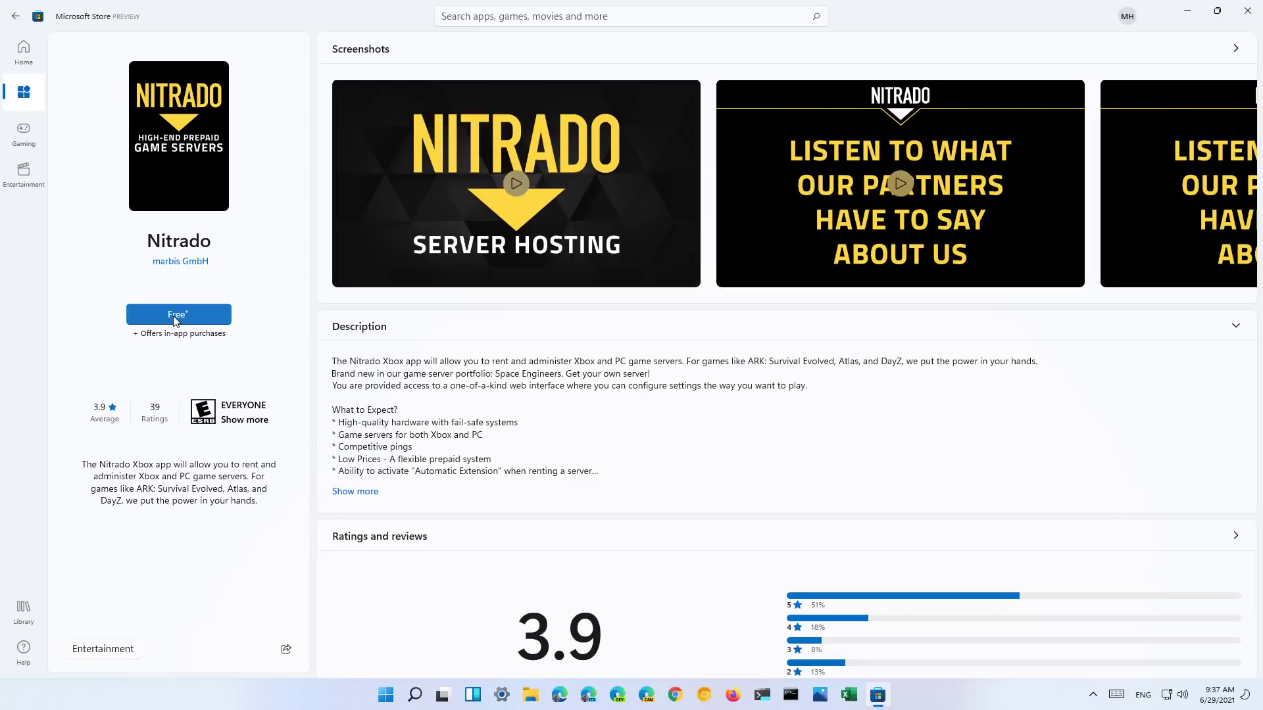
click(176, 320)
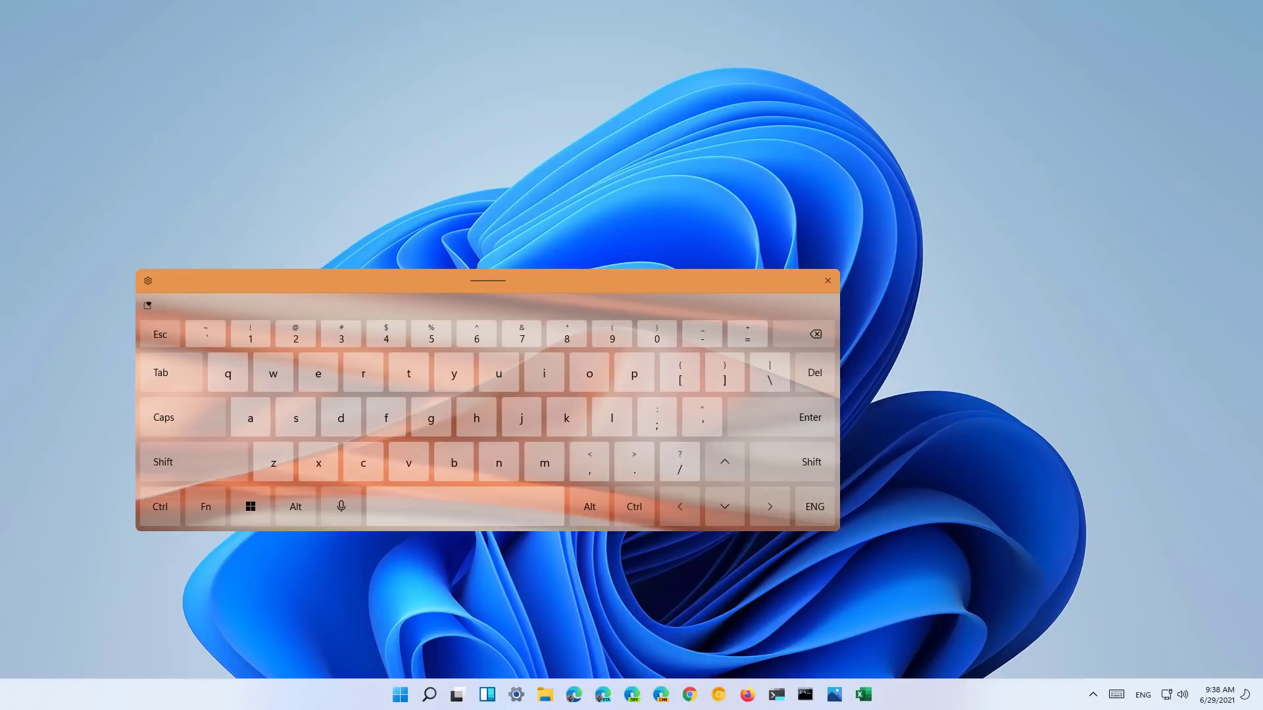
- Open the touch keyboard's Theme and resize settings and apply the Platinum theme
click(148, 281)
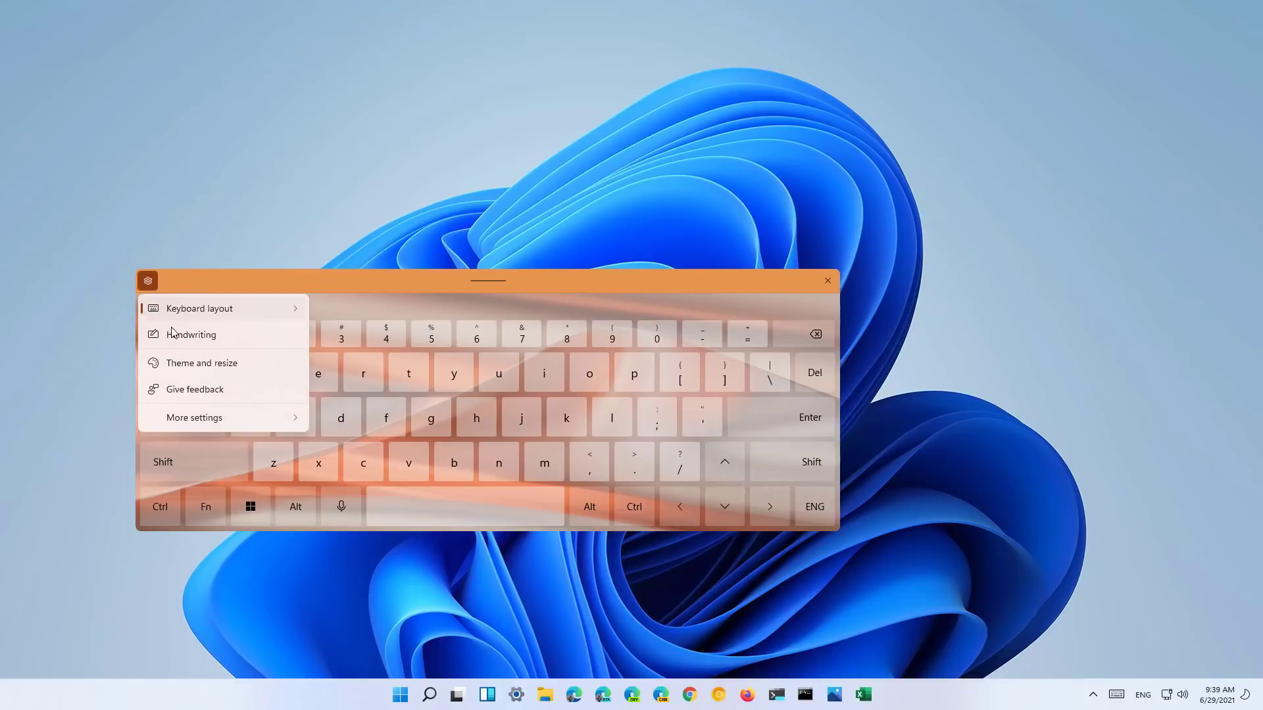
click(191, 366)
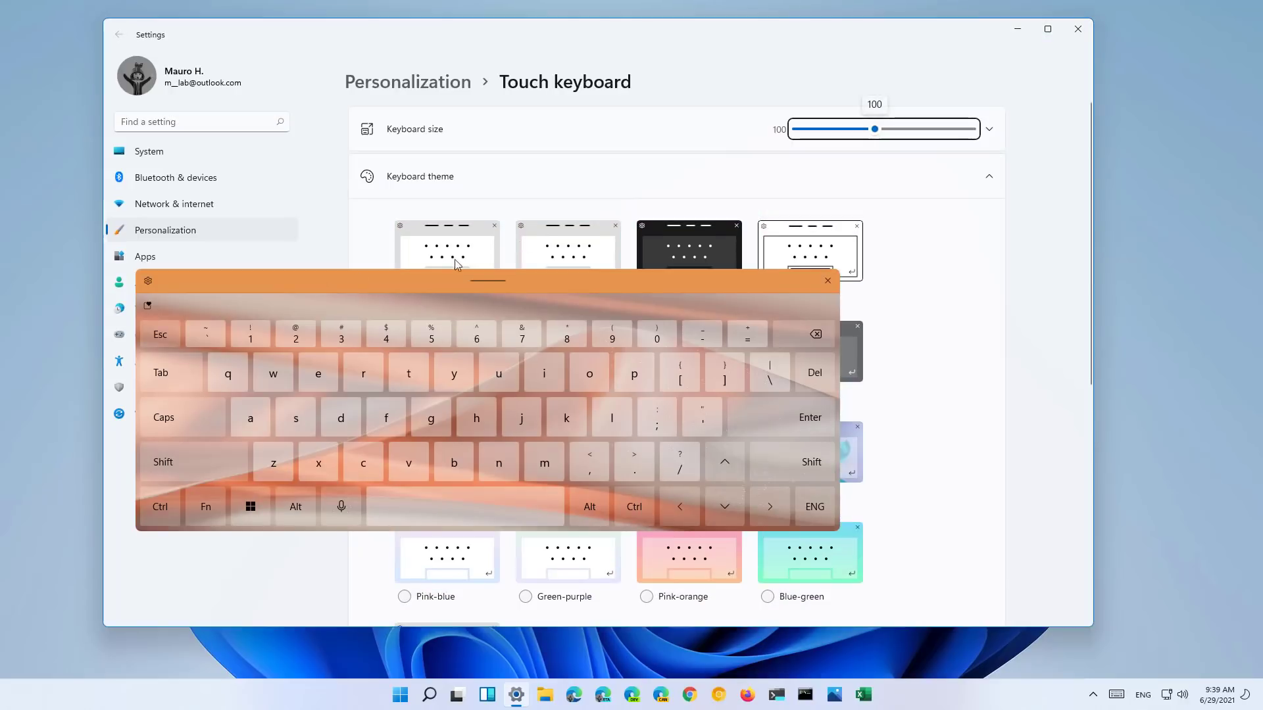
click(659, 74)
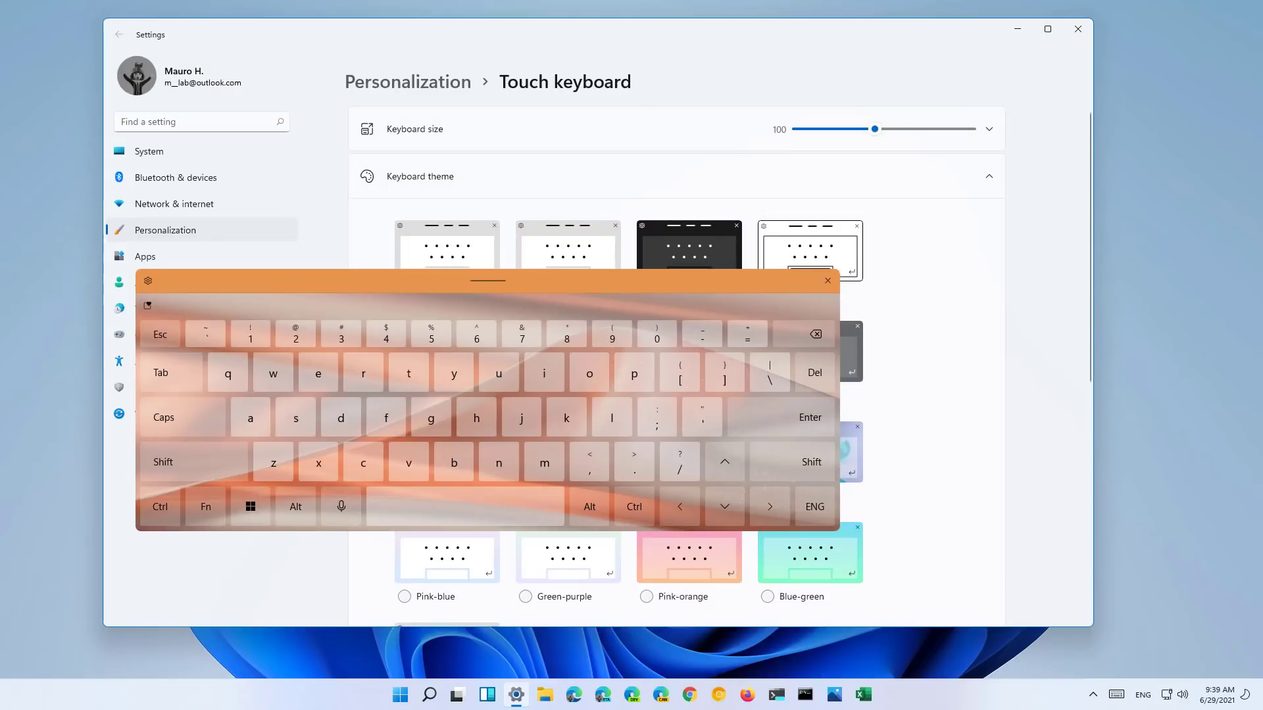
drag(488, 280, 820, 441)
click(795, 364)
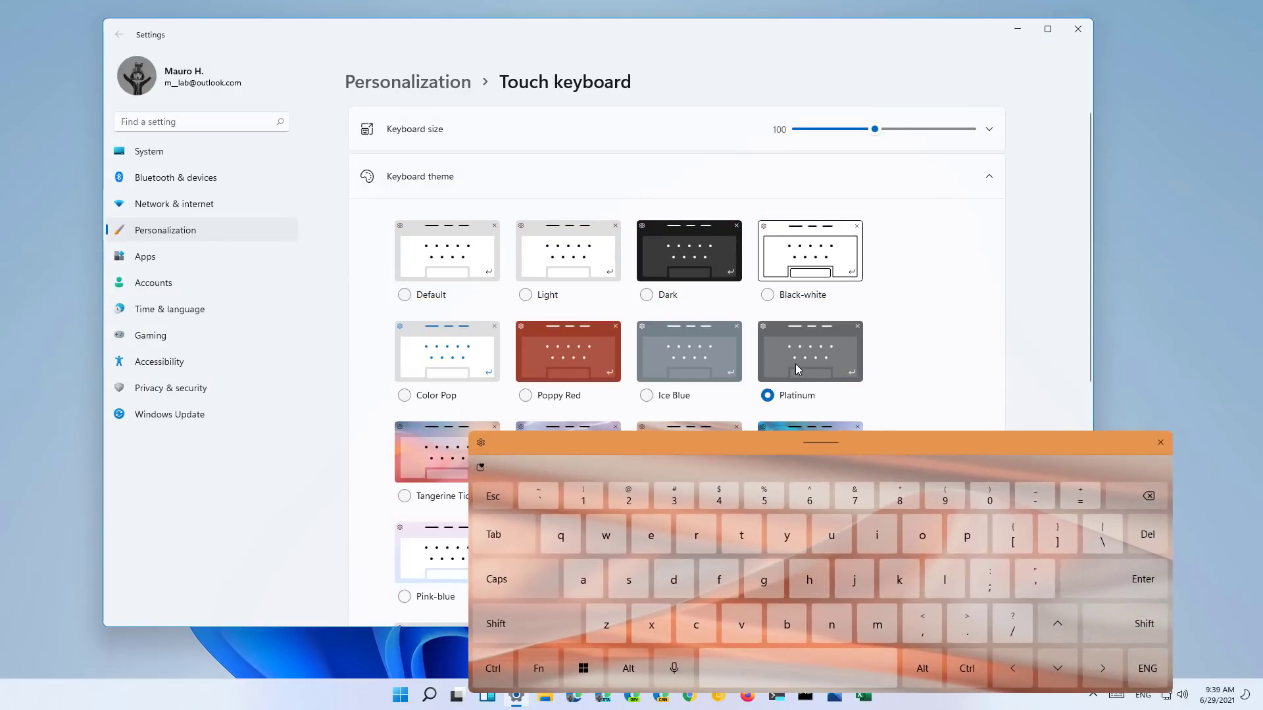
drag(782, 434, 495, 292)
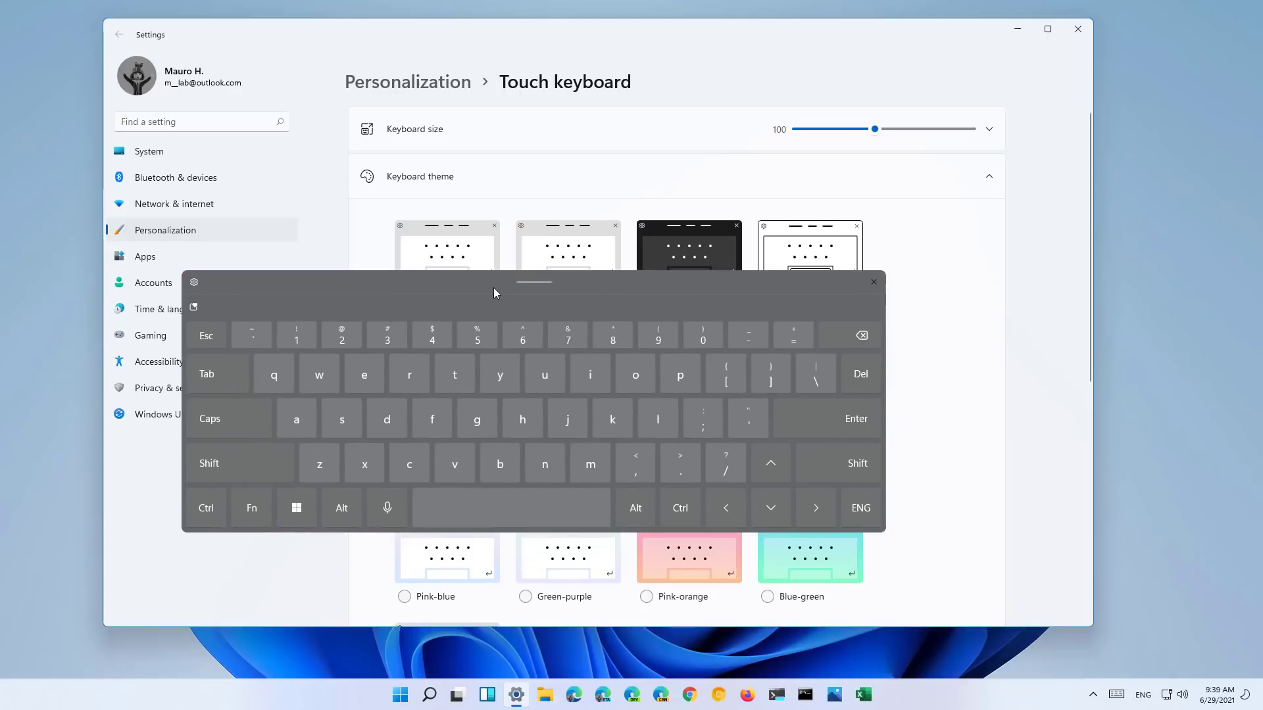
scroll(1004, 350, down, 5)
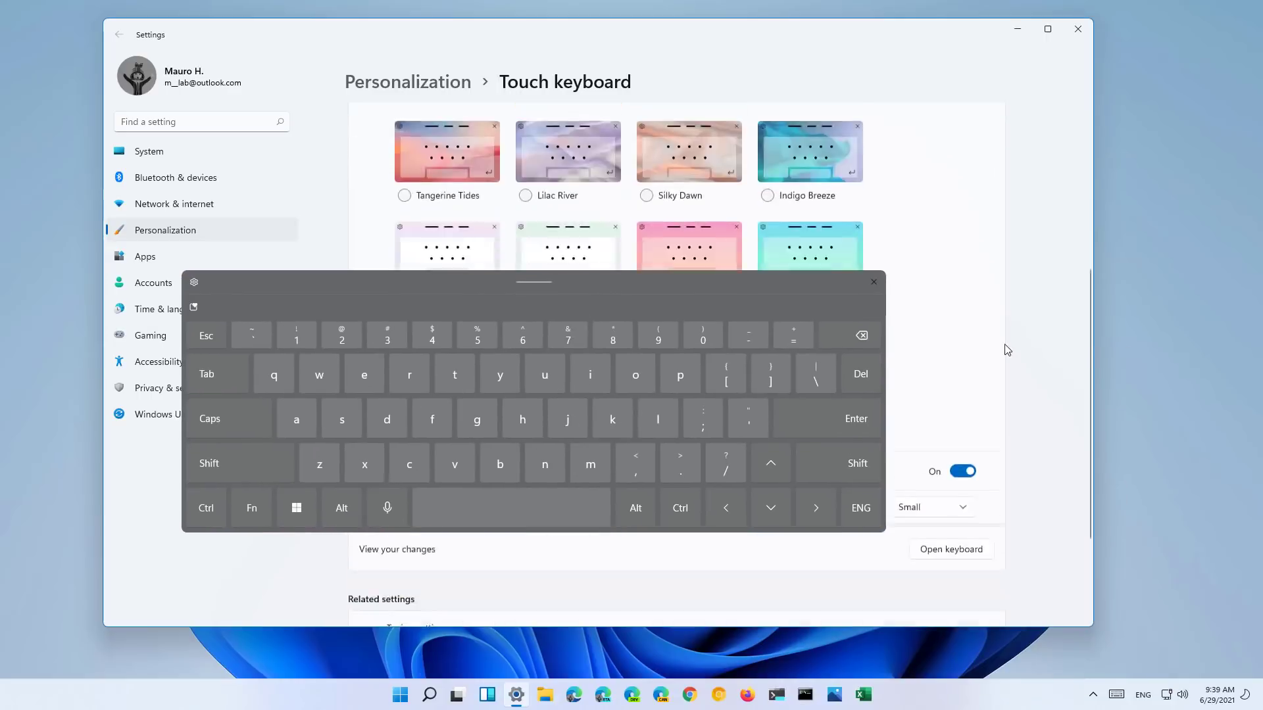
- Create and save a custom keyboard theme with purple key text and suggestion text
click(404, 248)
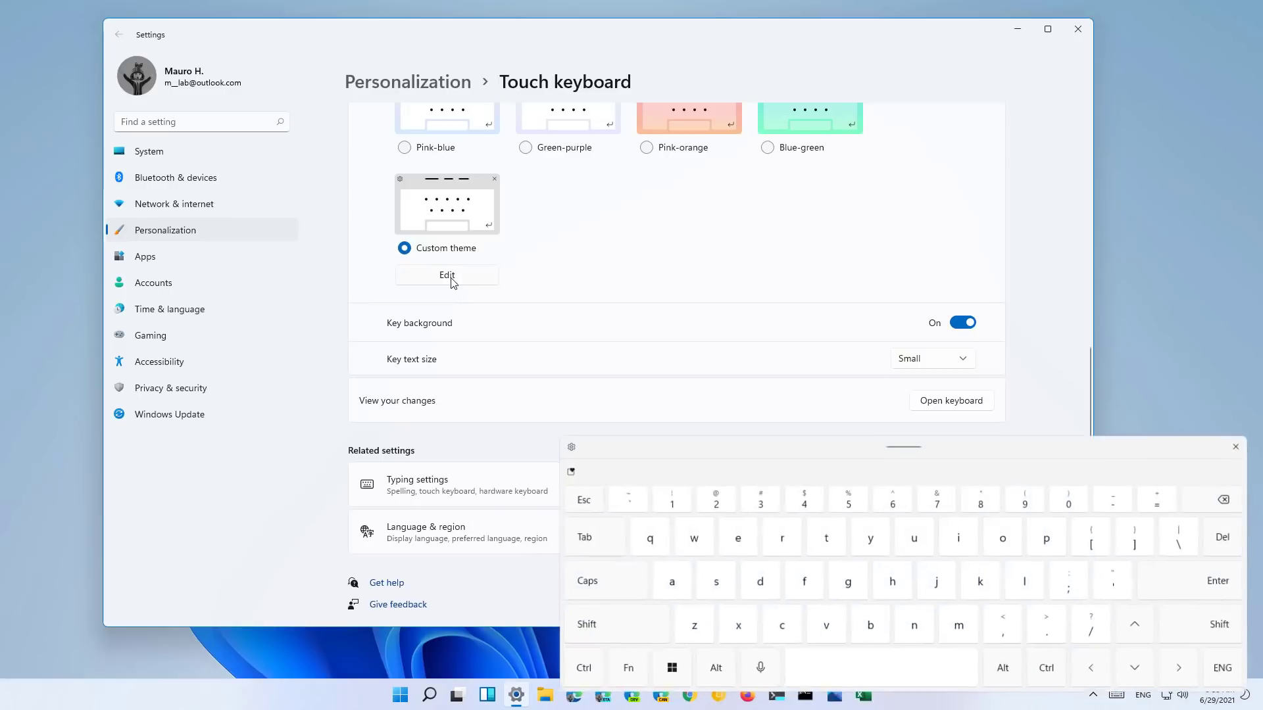
click(452, 279)
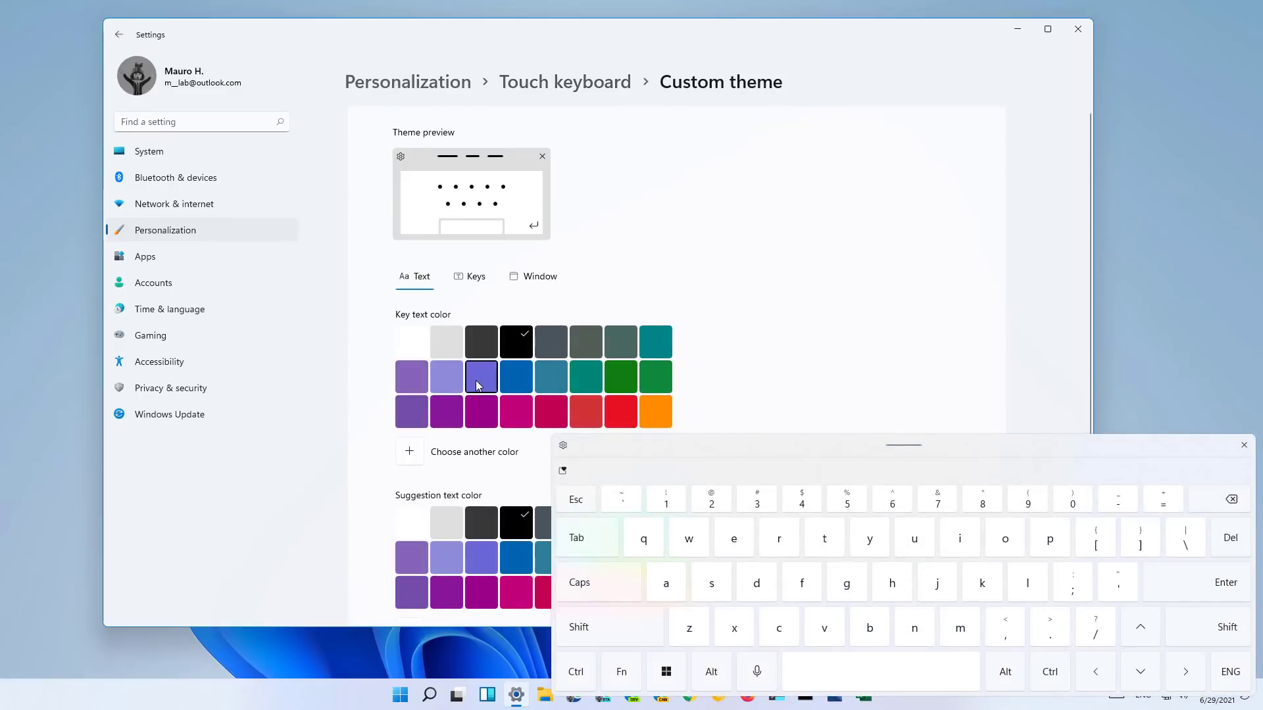
click(481, 378)
click(486, 559)
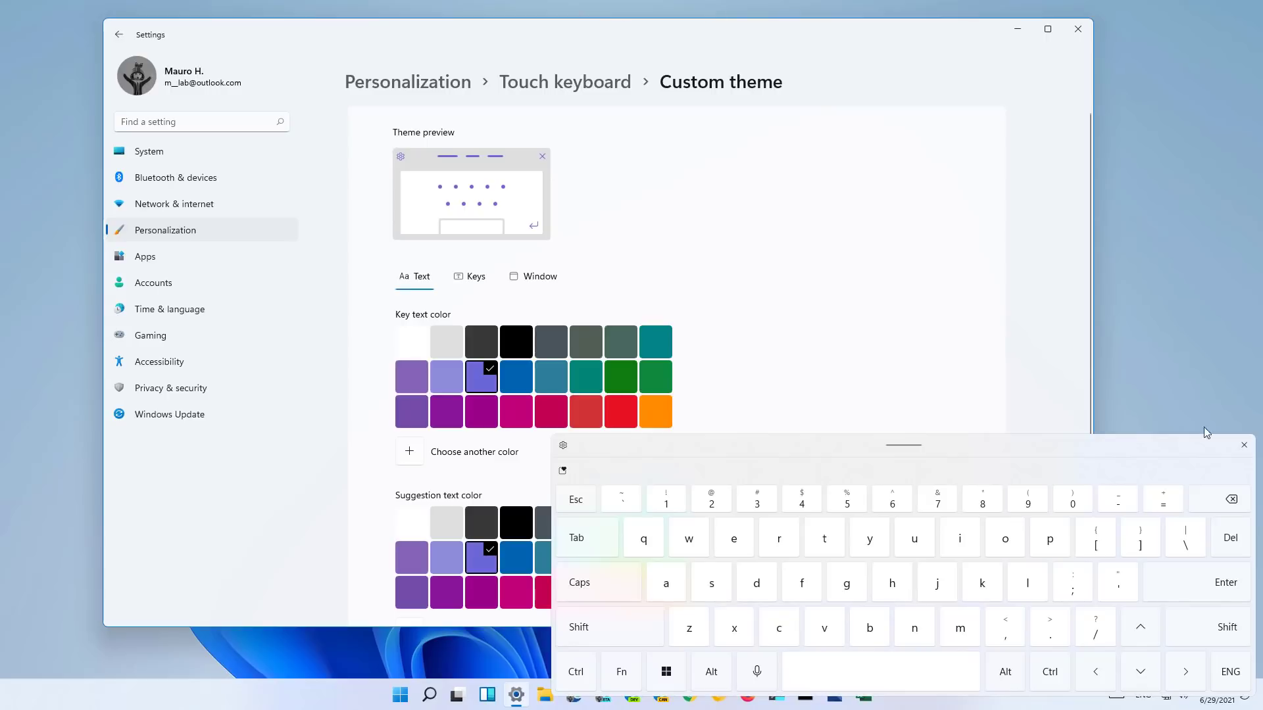
drag(1160, 454, 828, 222)
scroll(1068, 535, down, 5)
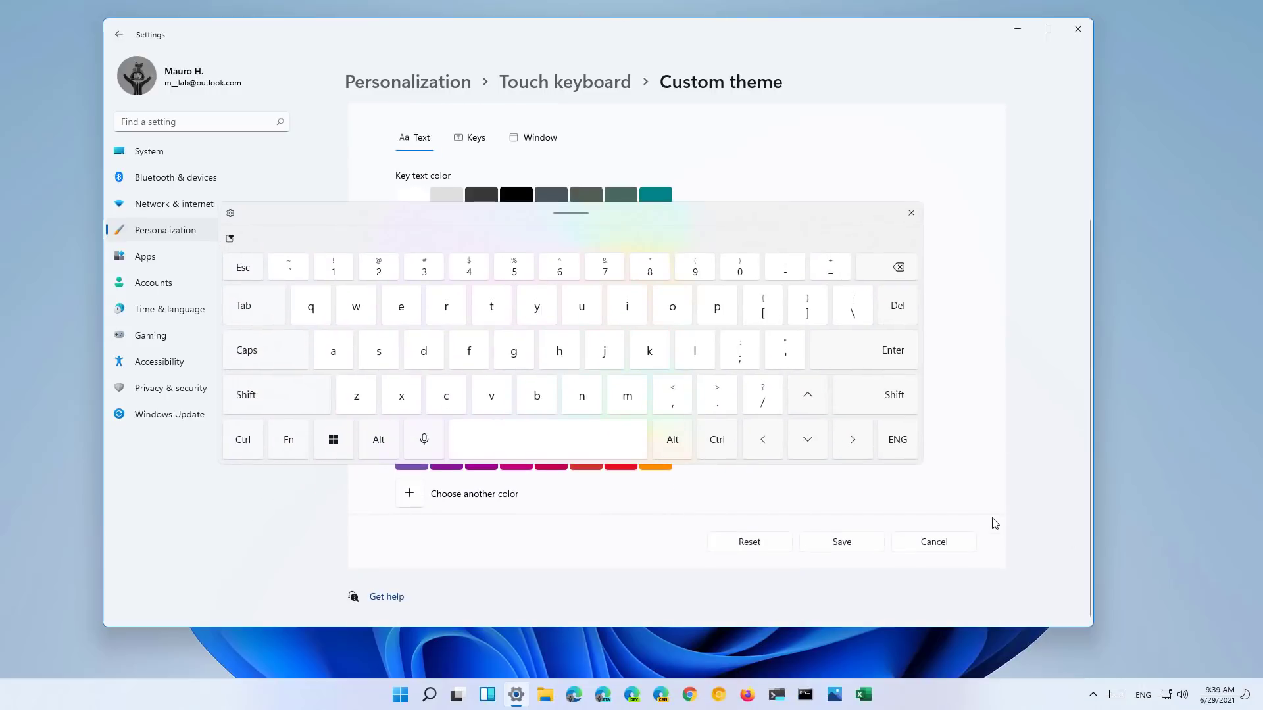
click(836, 543)
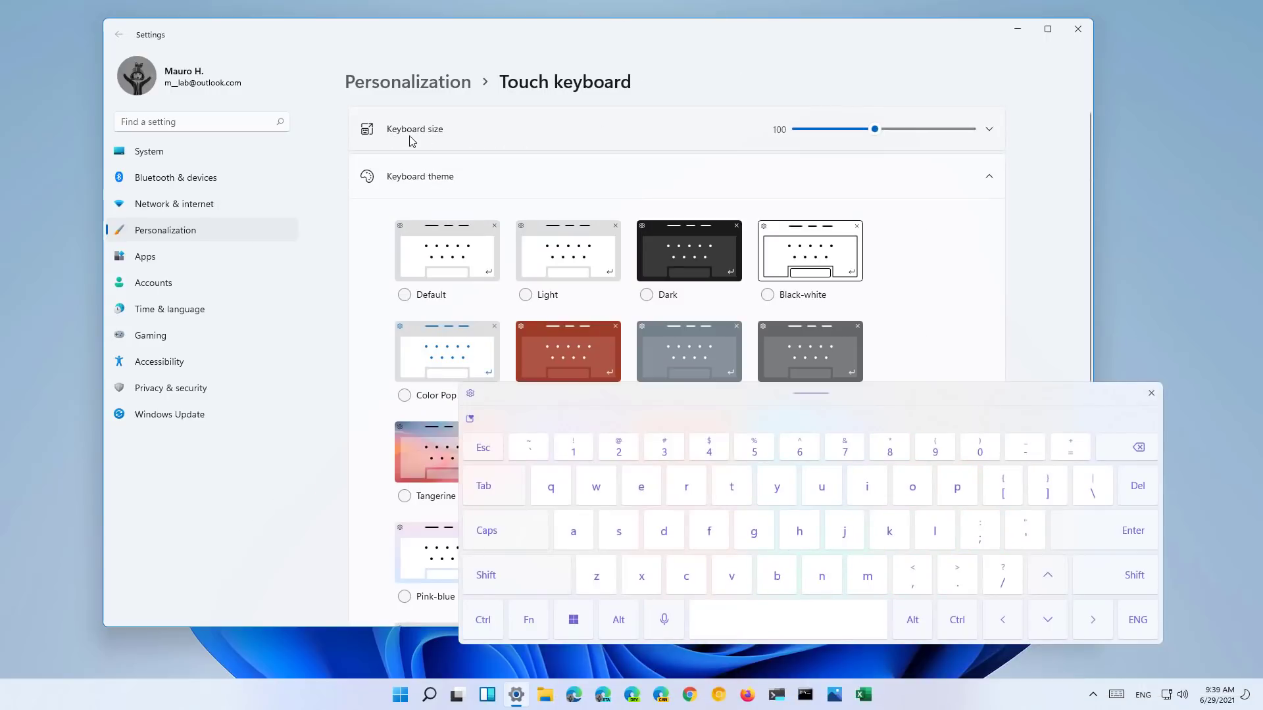
- Shrink the touch keyboard, return its size to 100, and move it left
drag(877, 127, 812, 133)
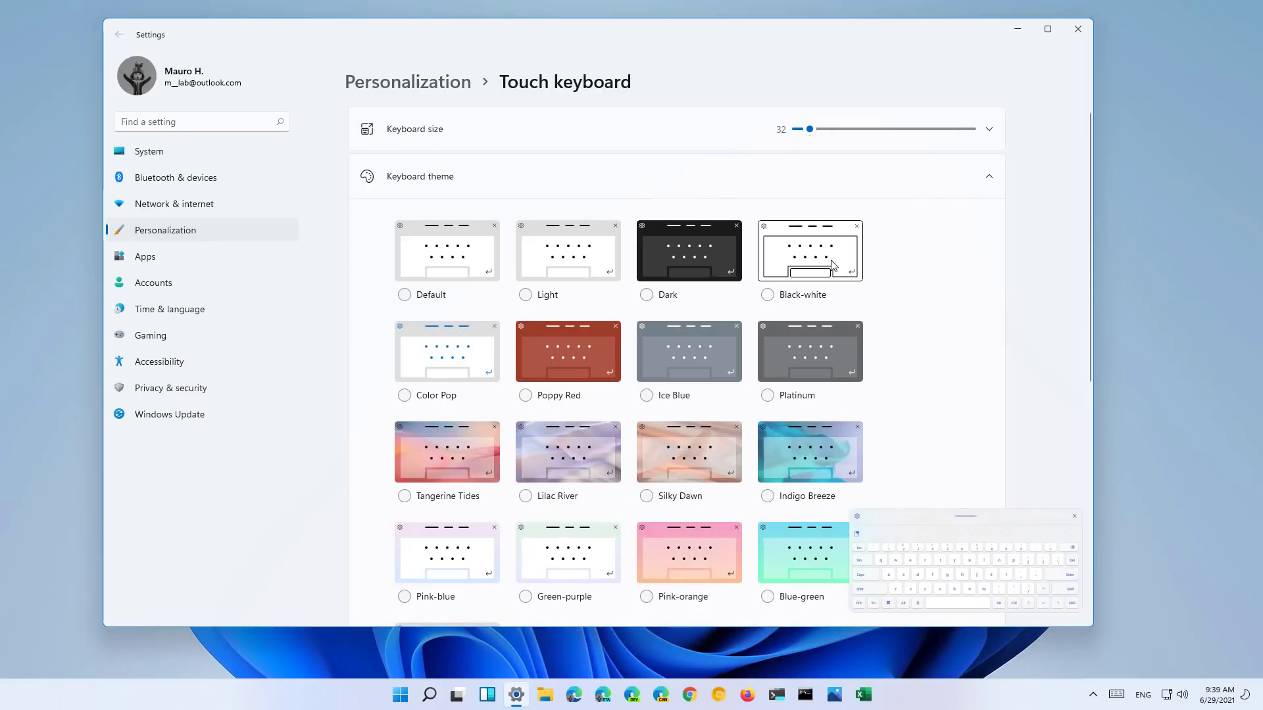
drag(817, 135, 874, 132)
drag(845, 402, 683, 382)
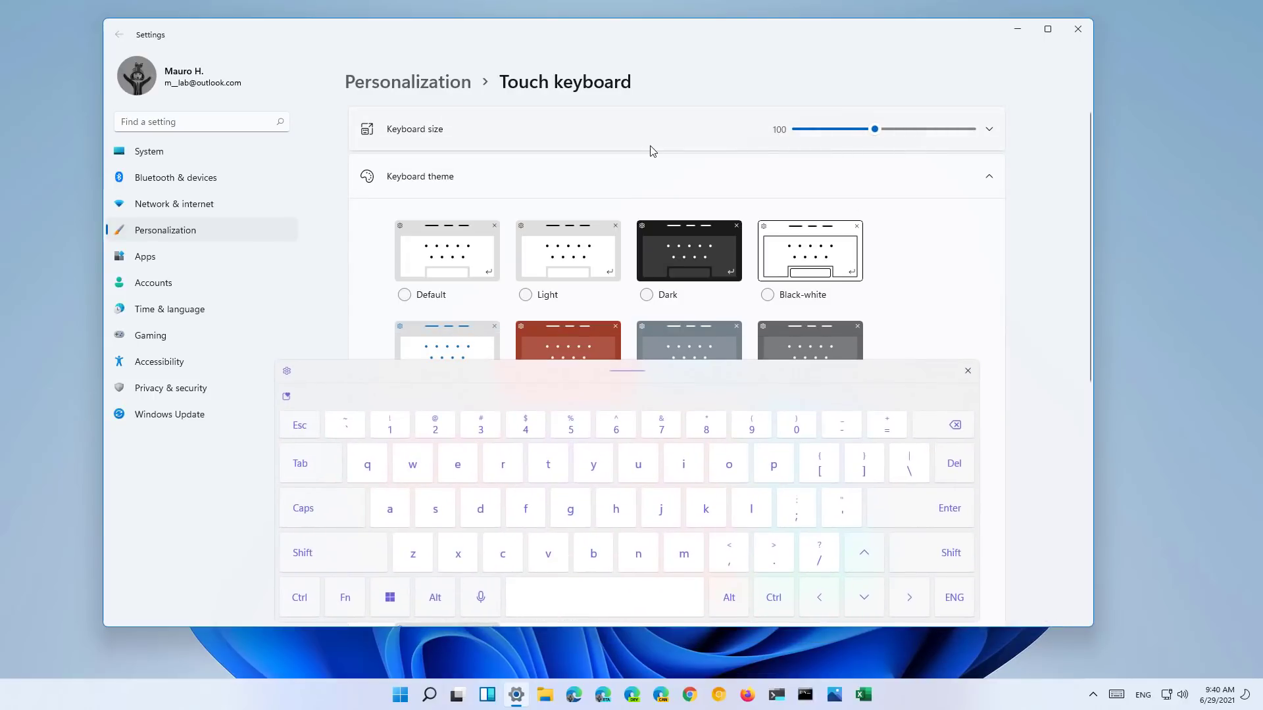
- Expand Keyboard size, try voice typing with Win+H, then close Settings
click(990, 132)
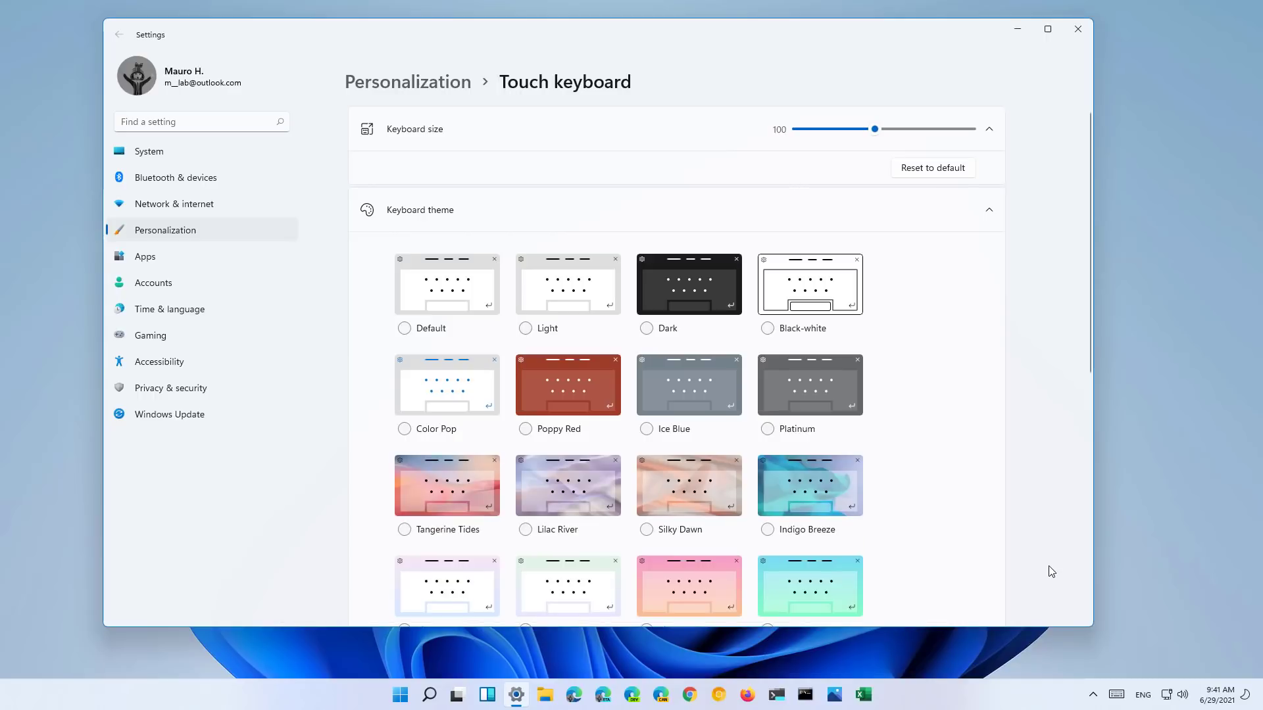
key(super+h)
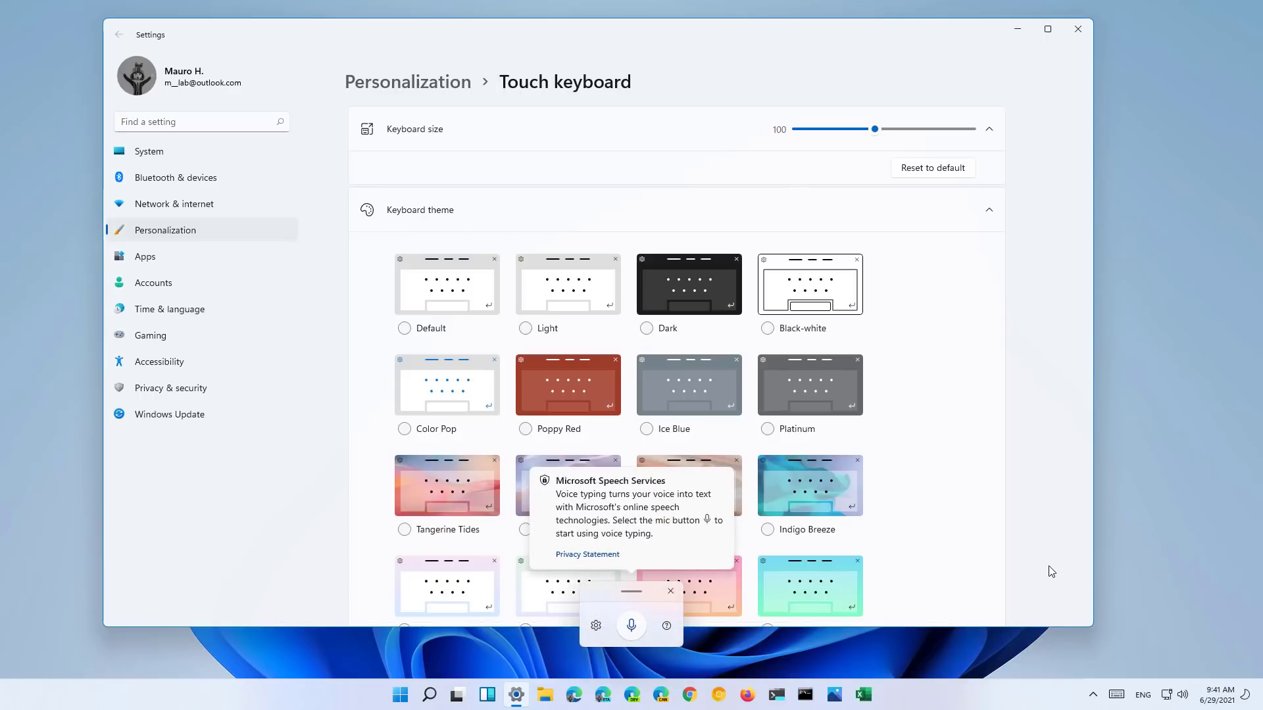
drag(638, 590, 259, 507)
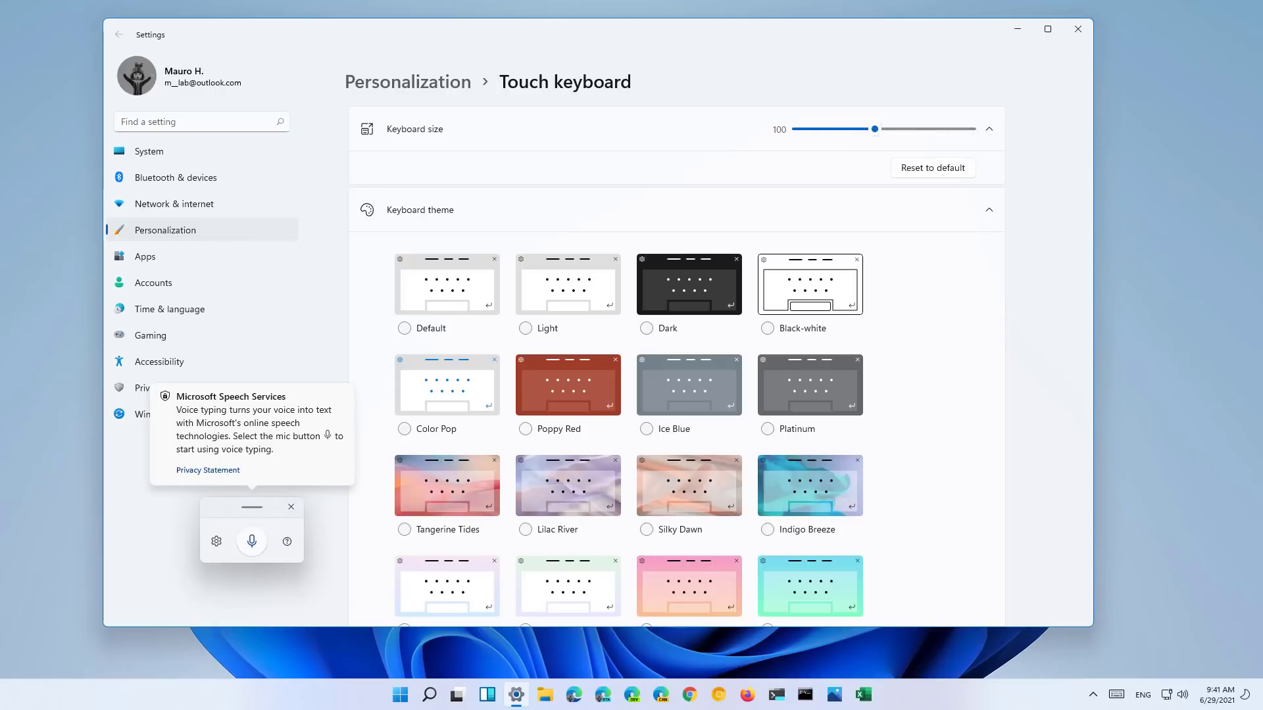
key(super+h)
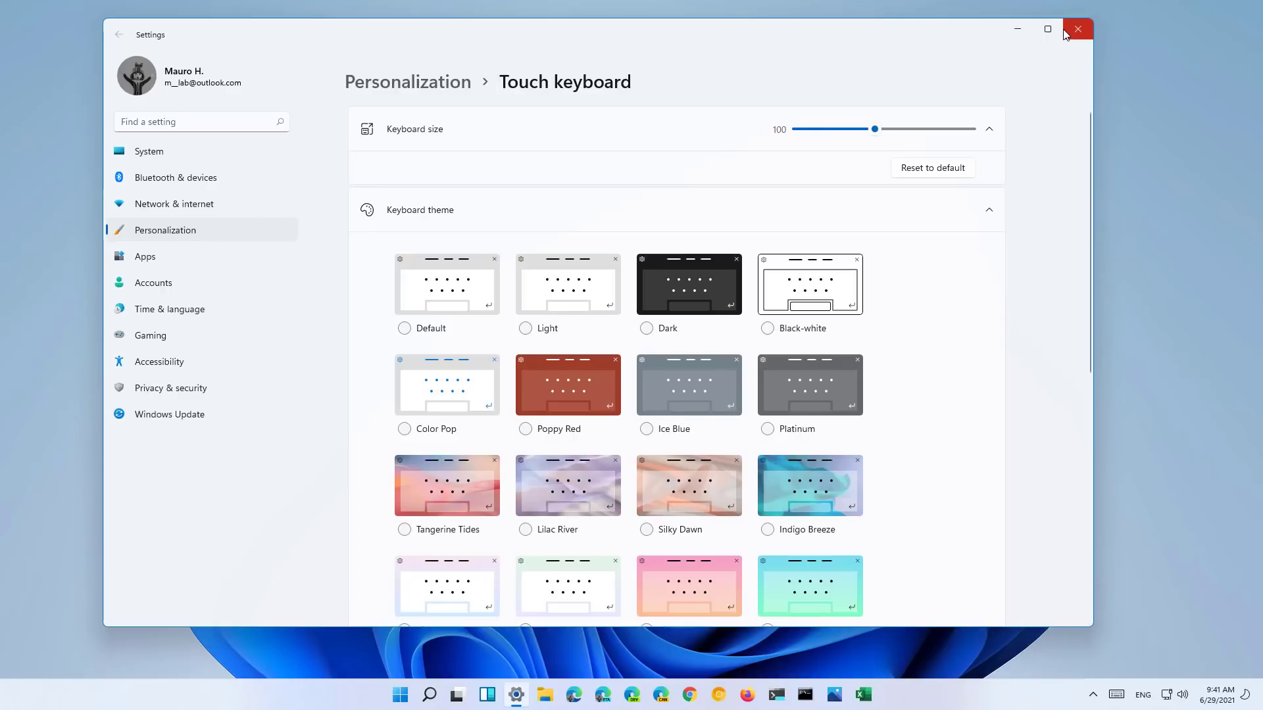
click(1076, 30)
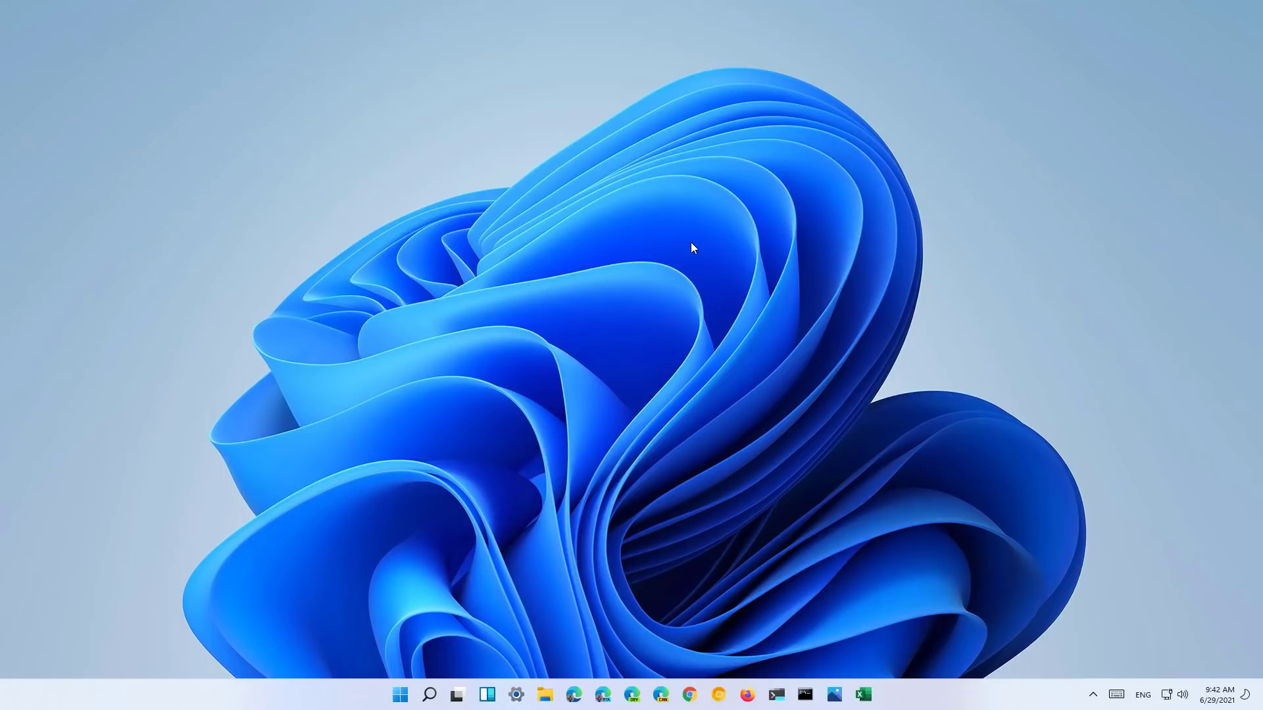
- In Settings, view Storage Spaces under Advanced storage settings, then return to the Local Disk (C:) Storage page
key(super+i)
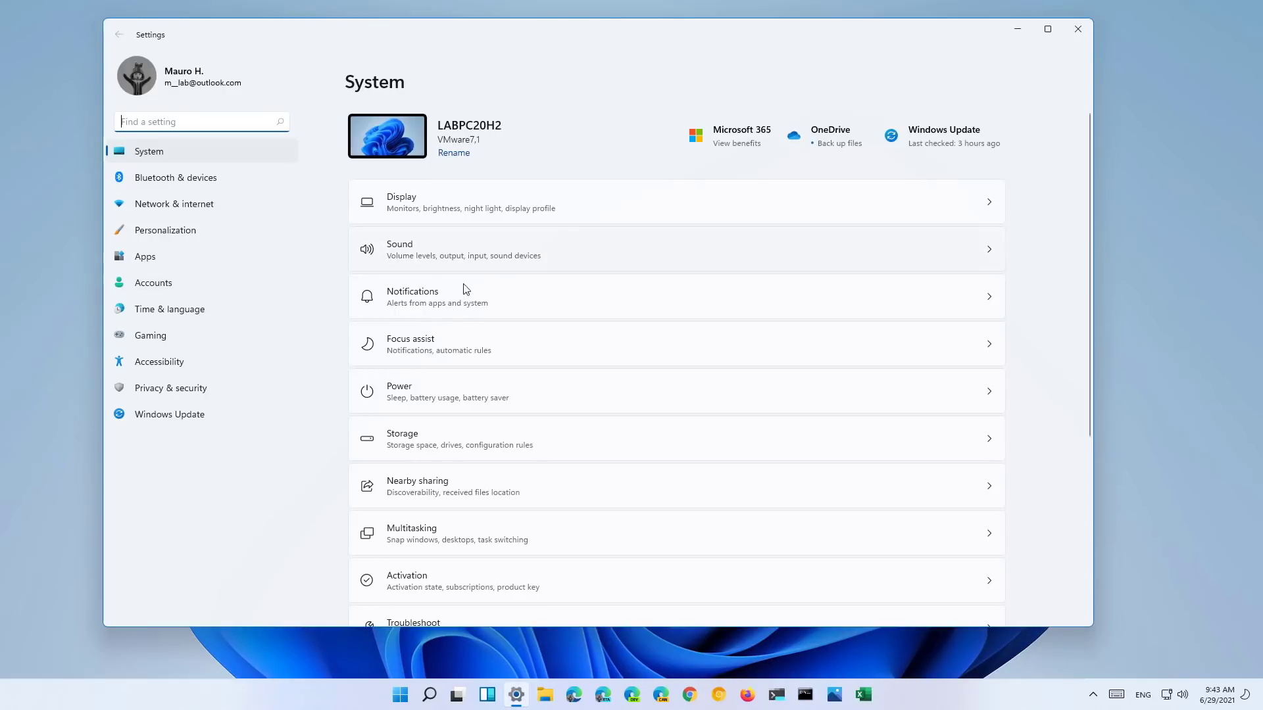
click(463, 440)
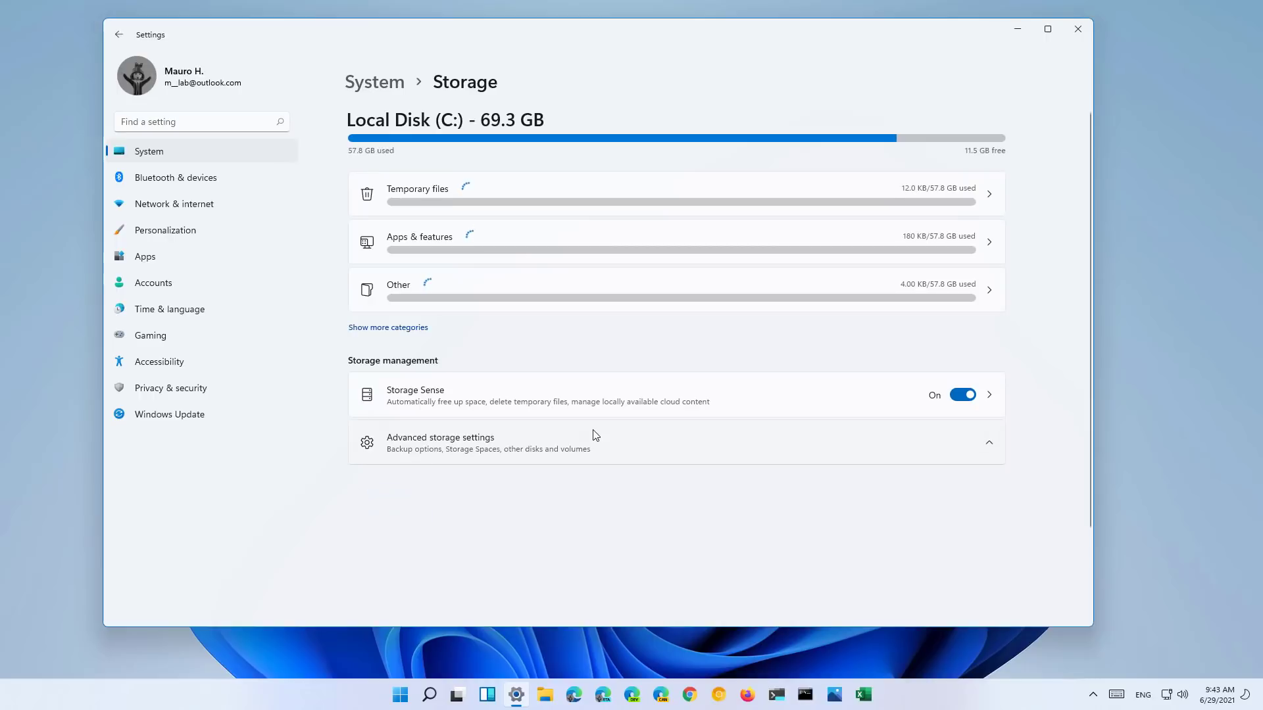
click(591, 439)
scroll(526, 496, down, 3)
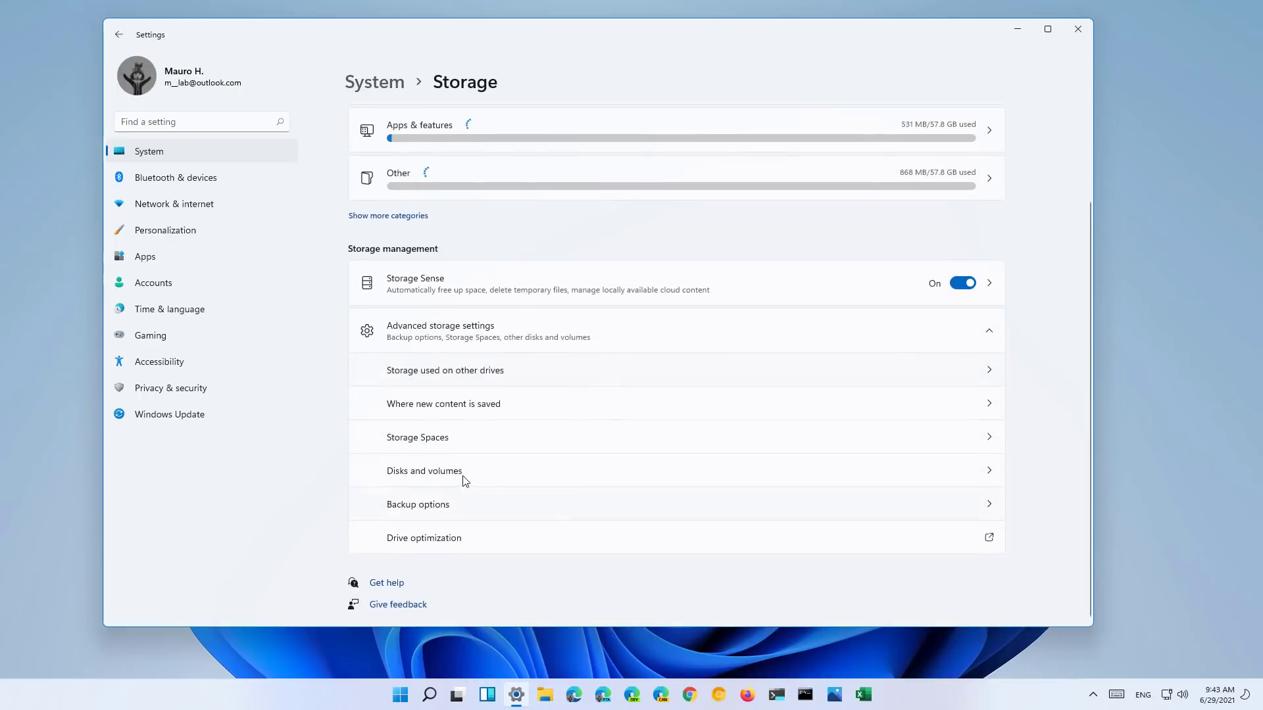
click(445, 441)
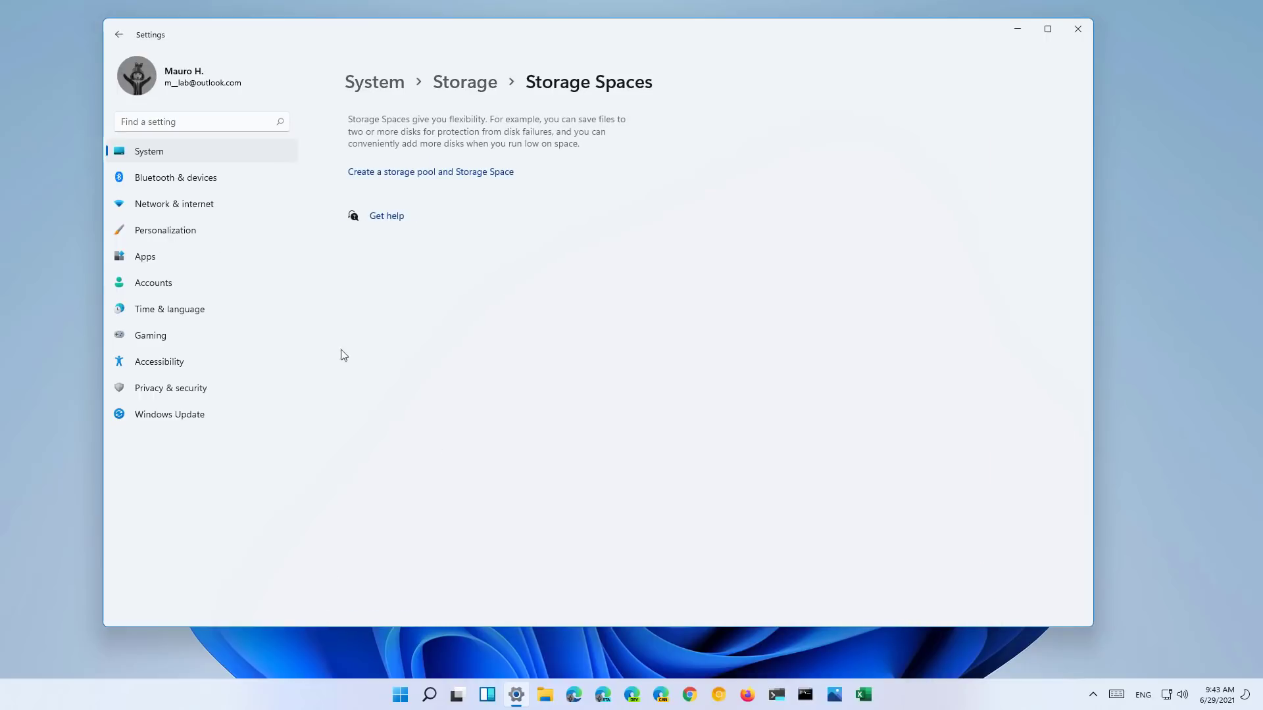
click(122, 37)
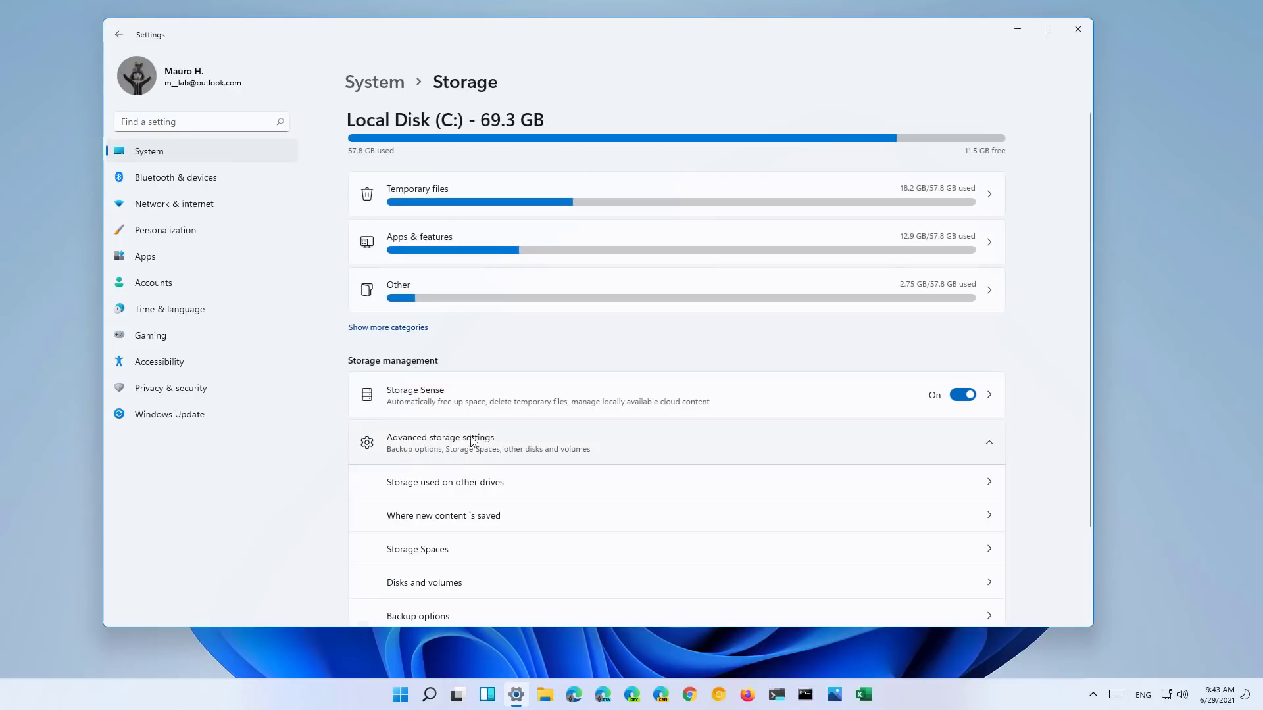
- Review Disk 0 and Disk 1 on Disks and volumes, then minimize Settings to the desktop
click(453, 582)
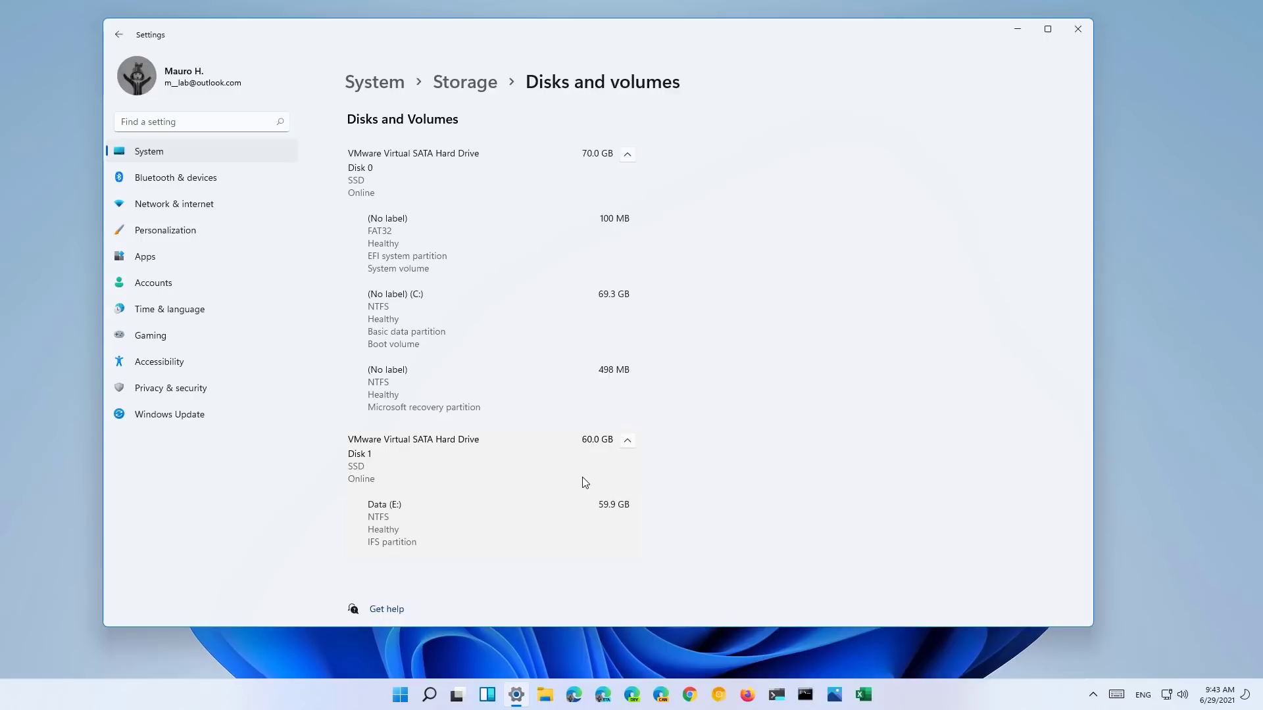
click(1017, 35)
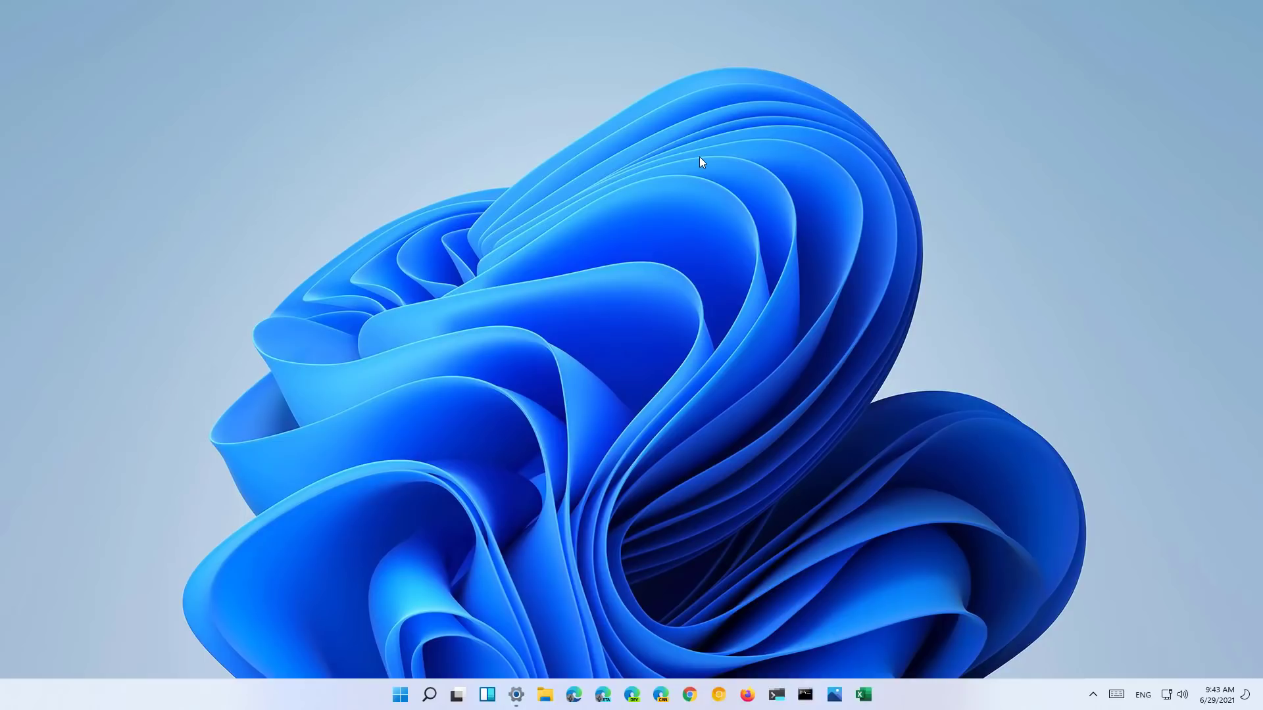